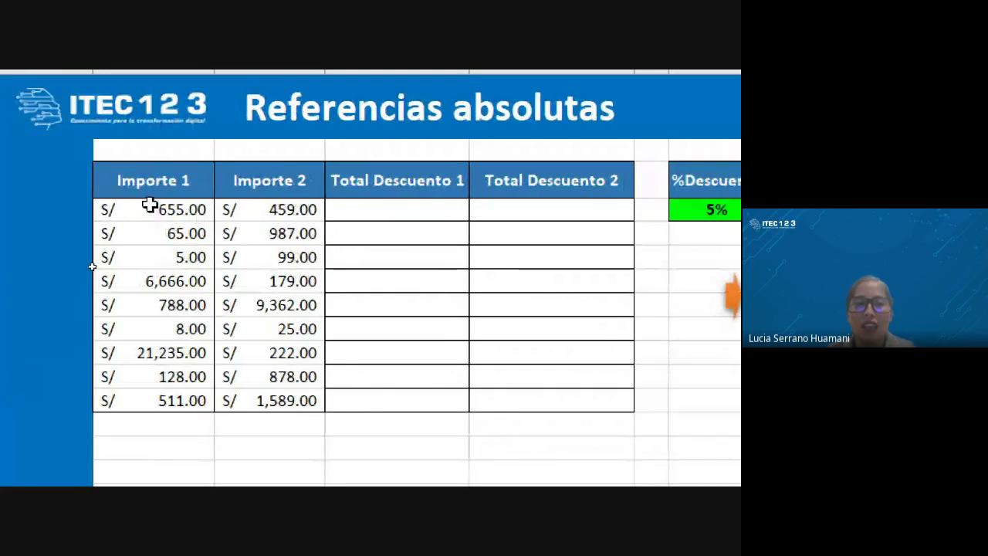
Examine the Importe 1 and Importe 2 amounts and the Total Descuento 1 column of the discount table
{"action": "left_click", "coordinate": [143, 184]}
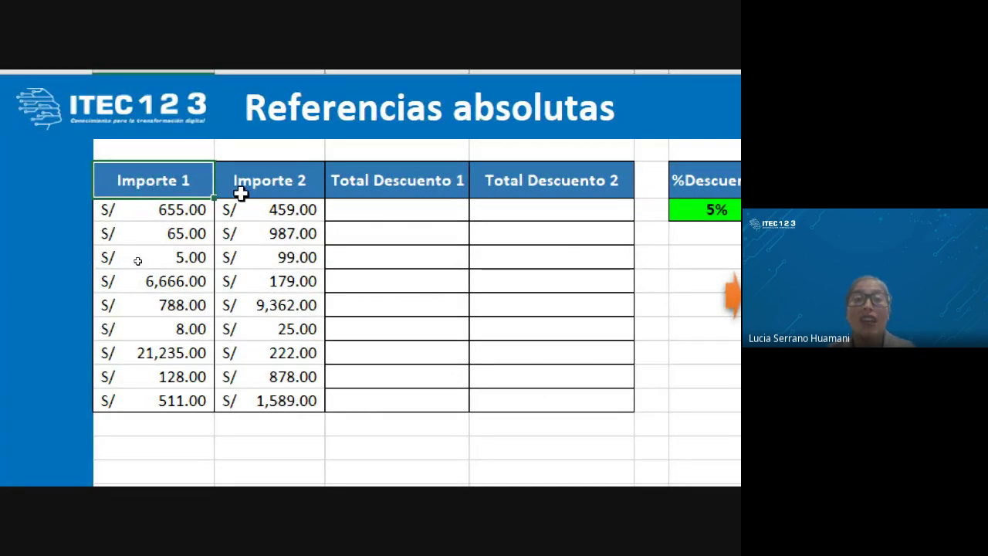
{"action": "left_click_drag", "start_coordinate": [185, 209], "coordinate": [188, 401]}
{"action": "left_click_drag", "start_coordinate": [262, 210], "coordinate": [255, 400]}
{"action": "left_click_drag", "start_coordinate": [177, 210], "coordinate": [285, 377]}
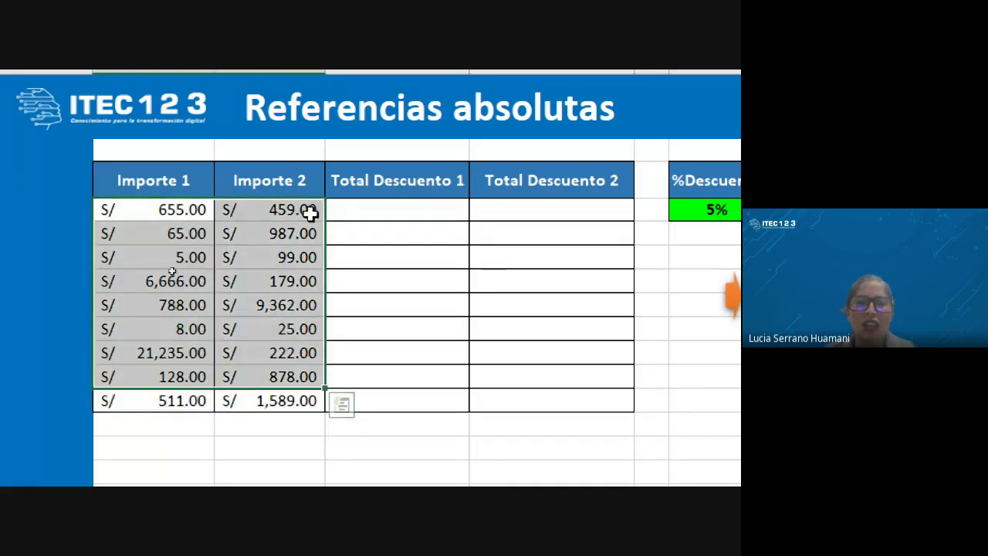
{"action": "left_click_drag", "start_coordinate": [190, 184], "coordinate": [260, 177]}
{"action": "left_click", "coordinate": [267, 180]}
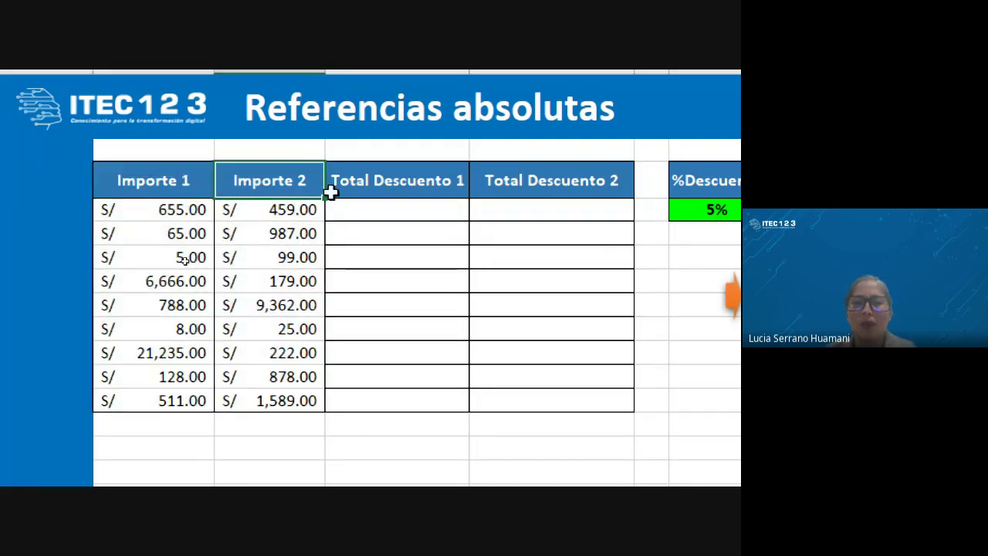
{"action": "scroll", "coordinate": [658, 240], "scroll_direction": "right", "scroll_amount": 3}
{"action": "left_click", "coordinate": [284, 205]}
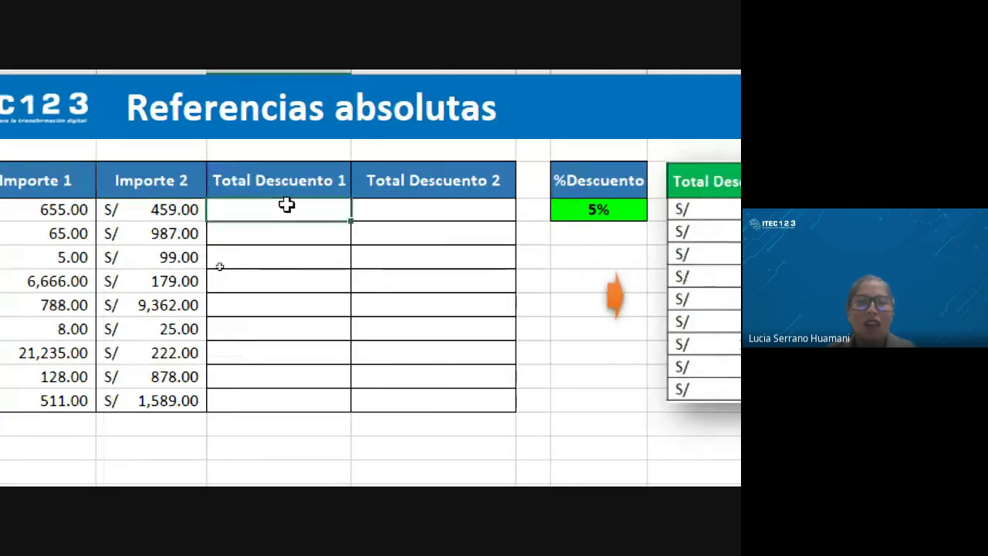
{"action": "scroll", "coordinate": [31, 232], "scroll_direction": "left", "scroll_amount": 3}
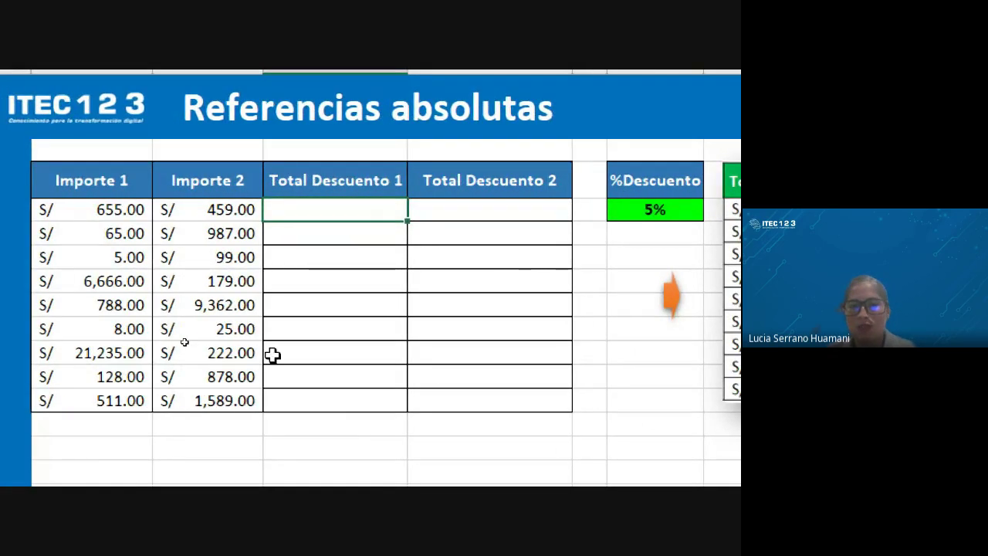
Review the amount ranges under Importe 1 and Importe 2 that the discount calculations draw on
{"action": "left_click", "coordinate": [87, 189]}
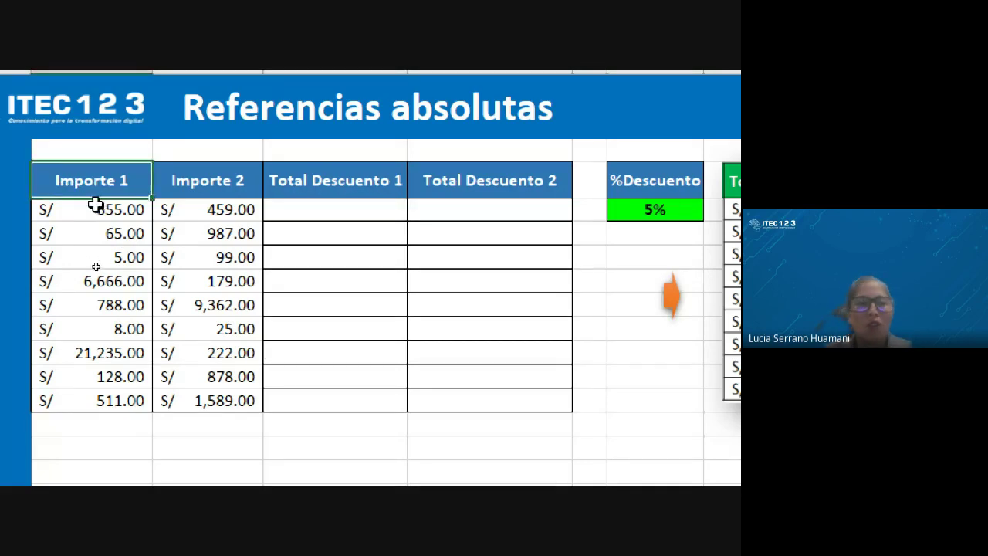
{"action": "left_click_drag", "start_coordinate": [92, 210], "coordinate": [86, 391]}
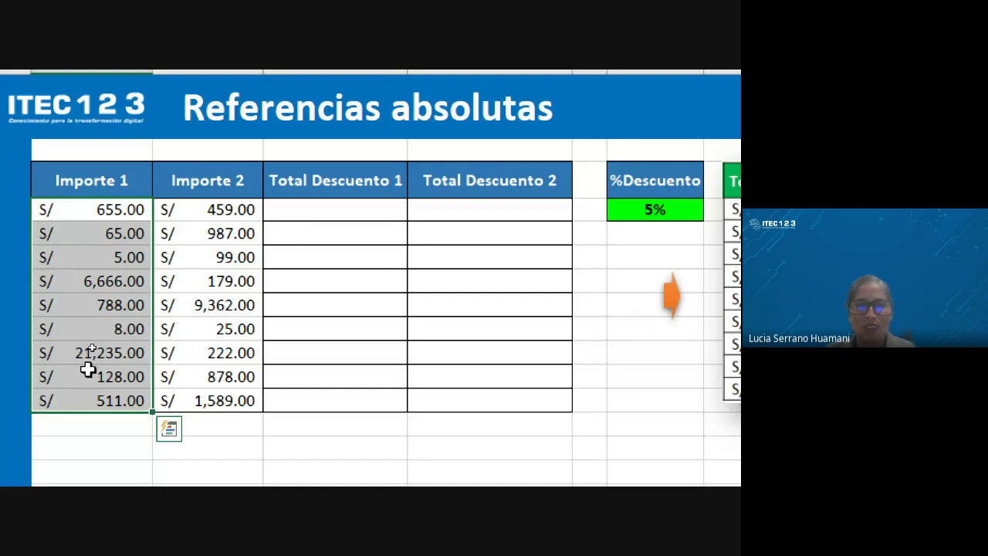
{"action": "left_click_drag", "start_coordinate": [102, 207], "coordinate": [100, 395]}
{"action": "left_click", "coordinate": [210, 184]}
{"action": "left_click_drag", "start_coordinate": [213, 207], "coordinate": [213, 395]}
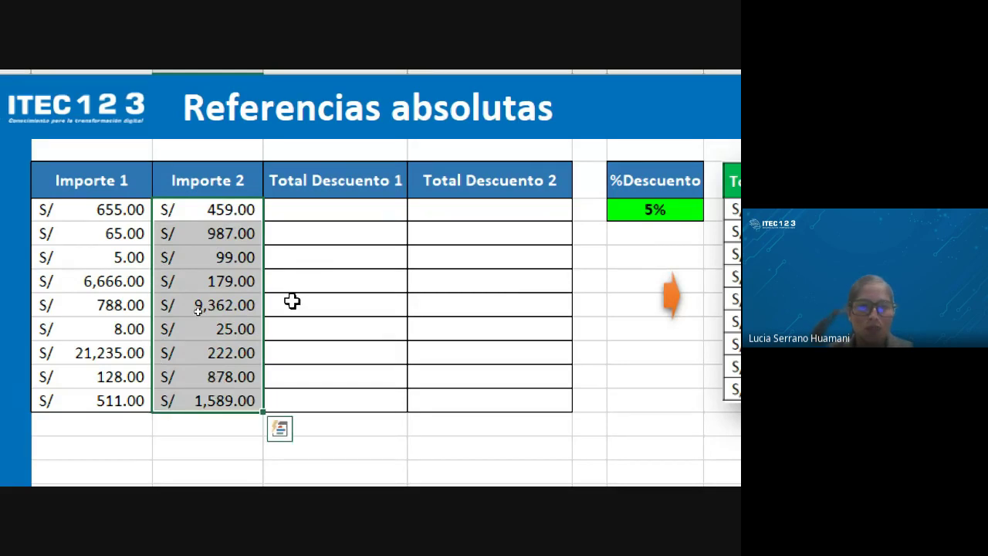
{"action": "left_click", "coordinate": [324, 206]}
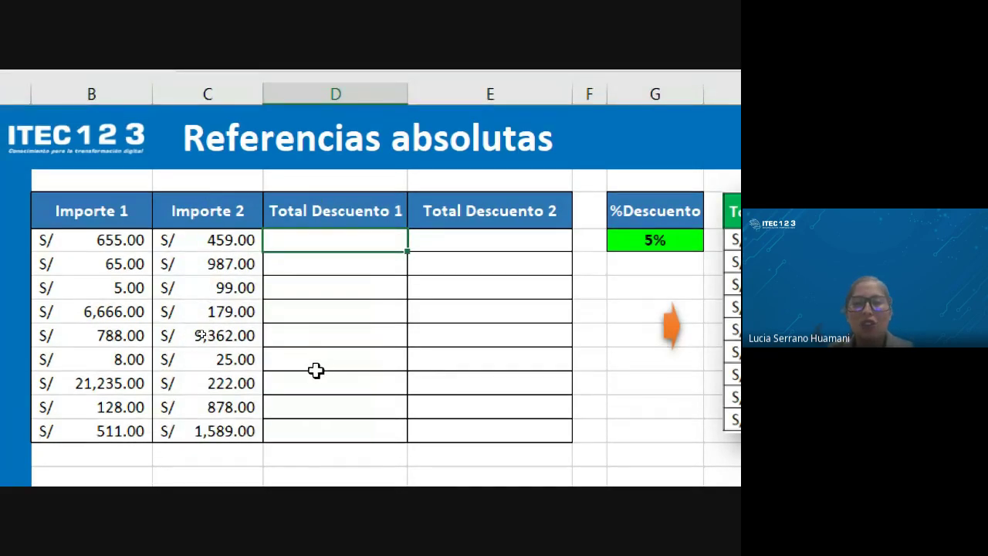
{"action": "left_click_drag", "start_coordinate": [114, 244], "coordinate": [91, 427]}
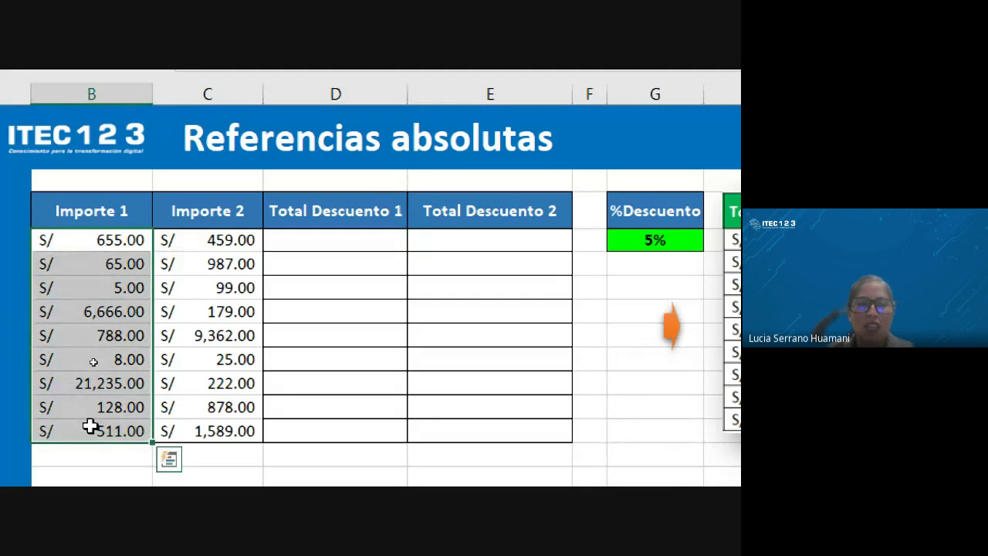
{"action": "left_click_drag", "start_coordinate": [115, 243], "coordinate": [103, 415]}
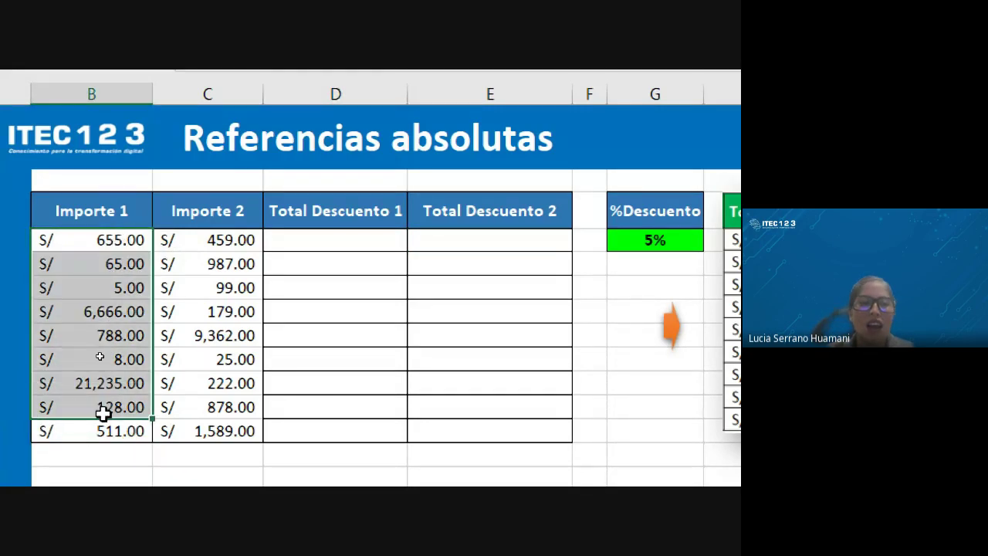
{"action": "left_click", "coordinate": [106, 381]}
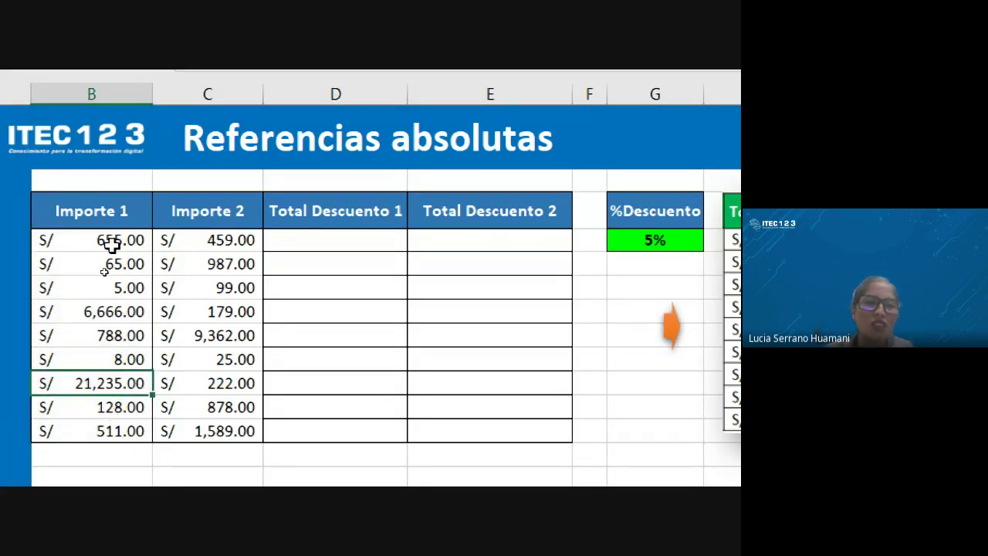
{"action": "left_click_drag", "start_coordinate": [111, 244], "coordinate": [115, 427]}
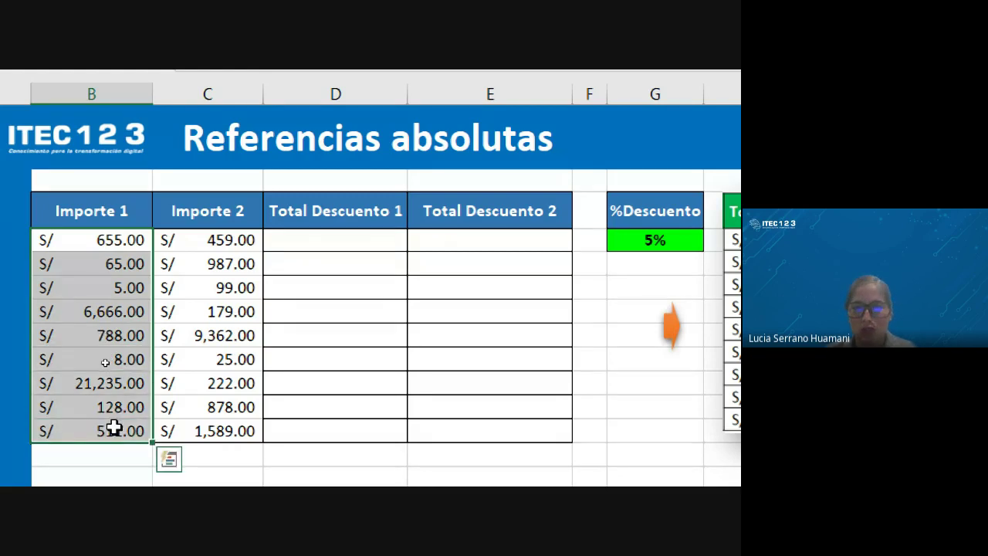
{"action": "left_click", "coordinate": [310, 240]}
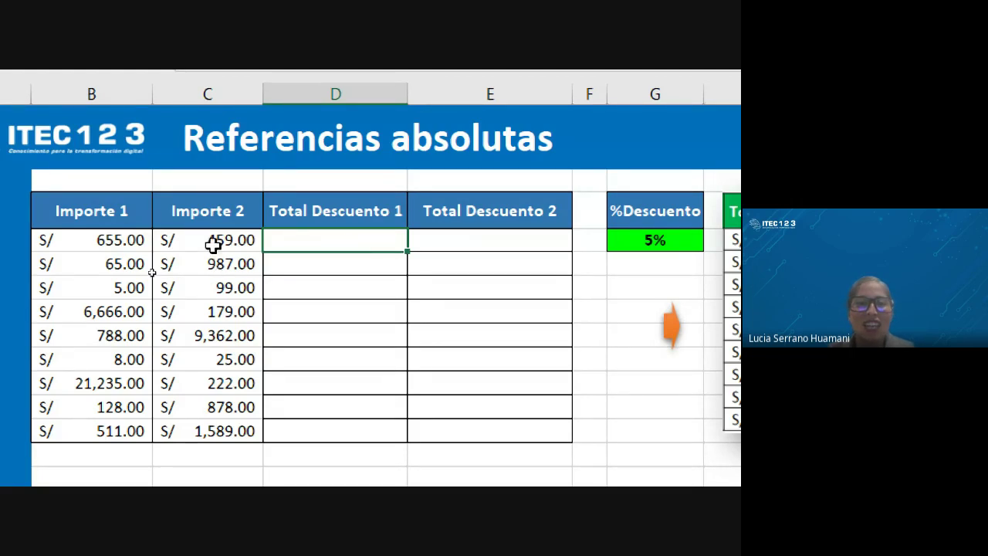
Examine the first Importe 1 amount, the %Descuento cell and the first Total Descuento 1 cell as parts of the discount calculation
{"action": "left_click", "coordinate": [84, 240]}
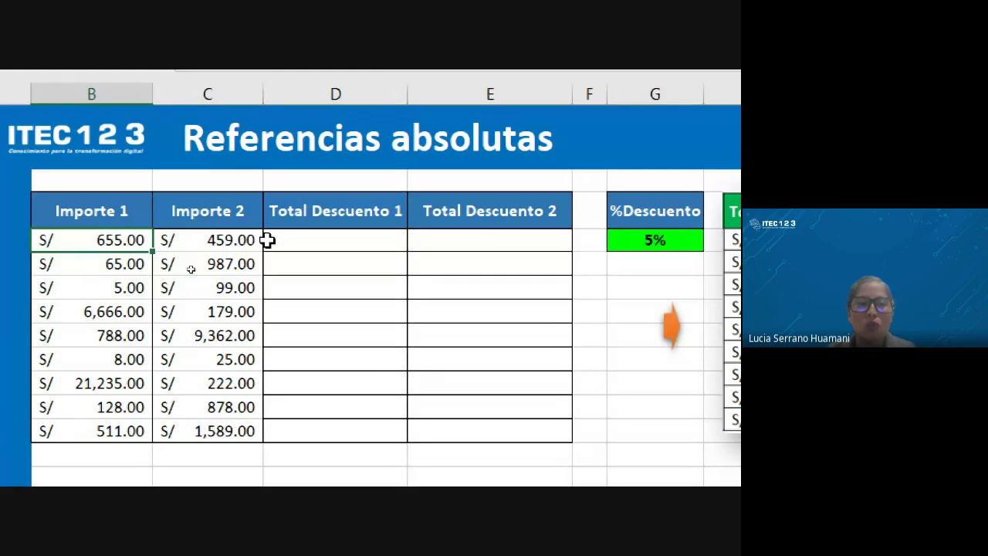
{"action": "left_click", "coordinate": [317, 240]}
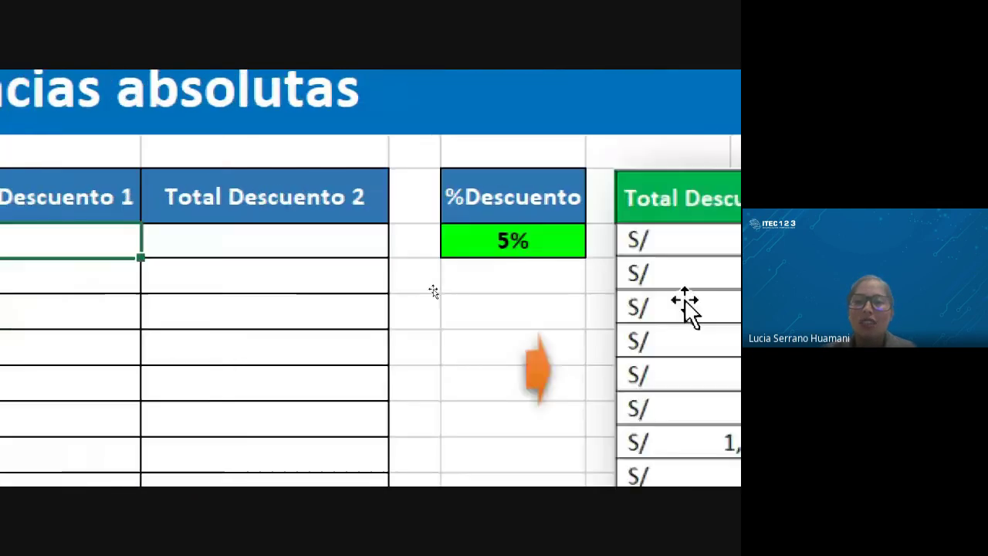
{"action": "left_click", "coordinate": [540, 249]}
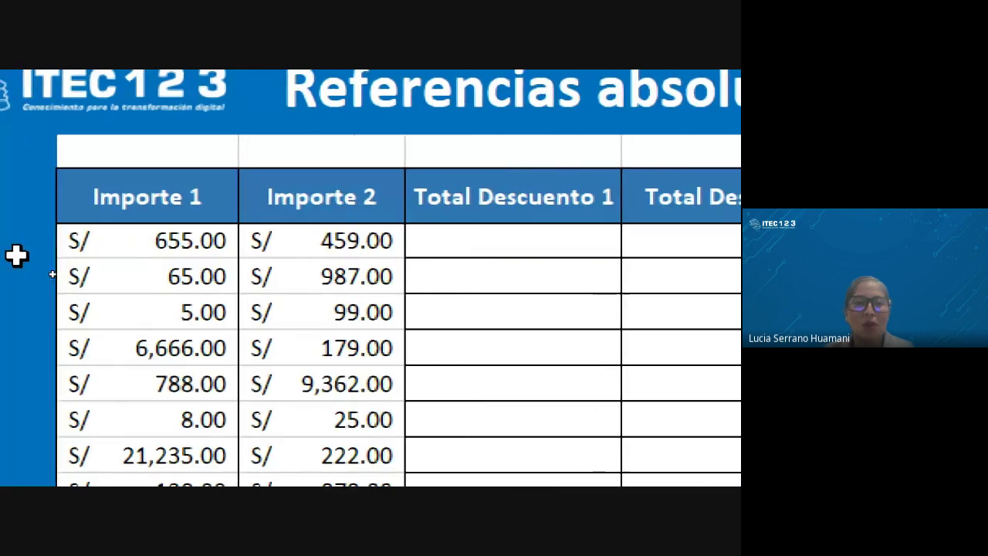
{"action": "left_click", "coordinate": [143, 243]}
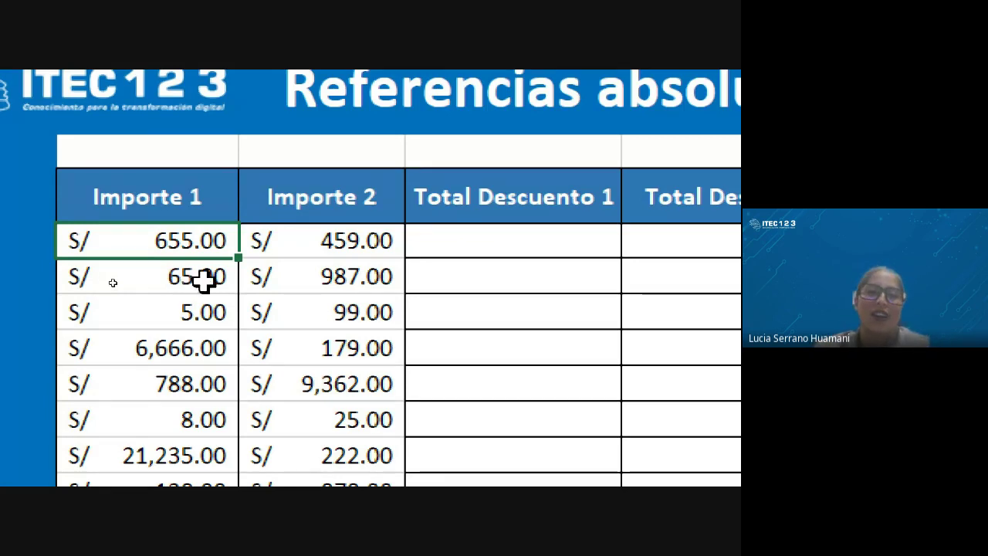
{"action": "scroll", "coordinate": [662, 309], "scroll_direction": "right", "scroll_amount": 5}
{"action": "left_click", "coordinate": [528, 244]}
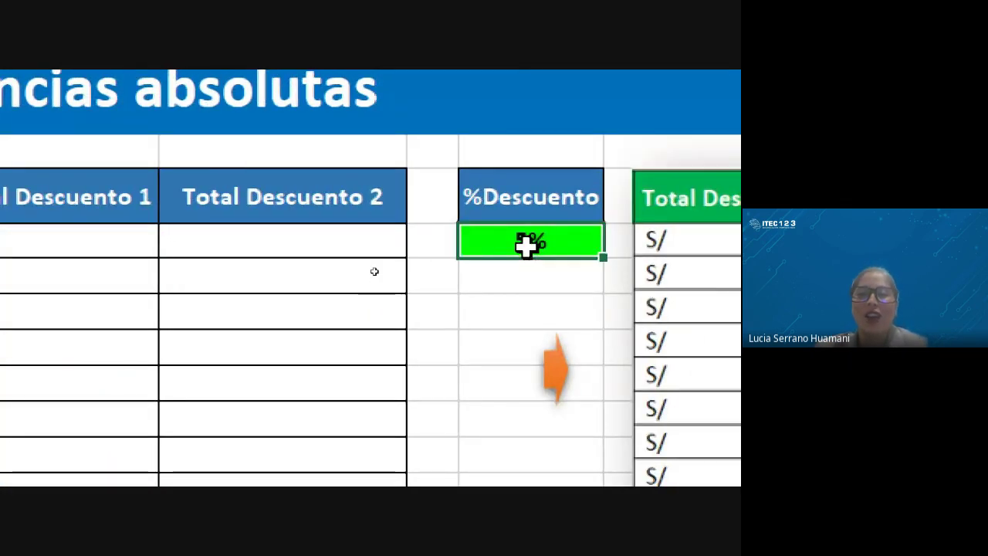
{"action": "scroll", "coordinate": [17, 288], "scroll_direction": "left", "scroll_amount": 3}
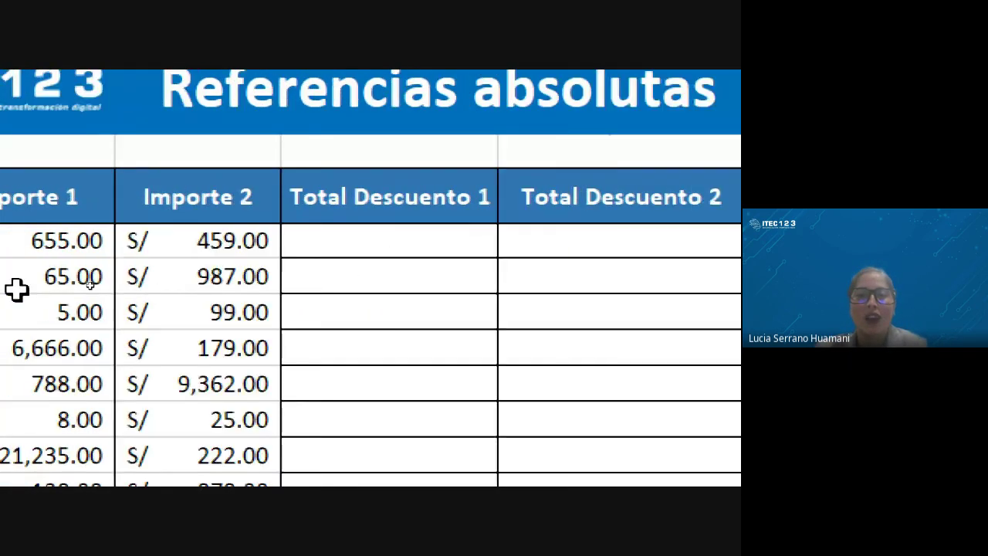
{"action": "scroll", "coordinate": [17, 288], "scroll_direction": "left", "scroll_amount": 1}
{"action": "left_click", "coordinate": [108, 251]}
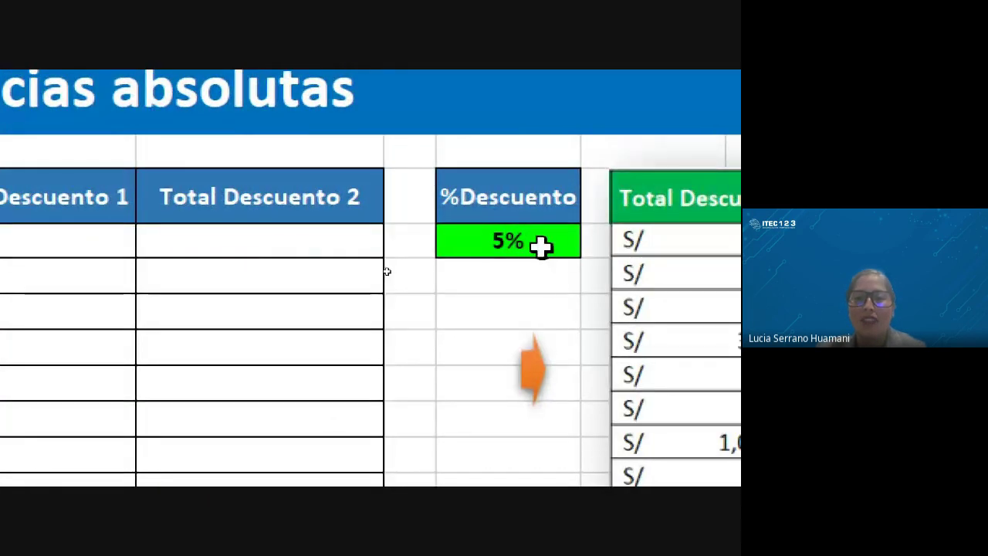
{"action": "left_click", "coordinate": [540, 244]}
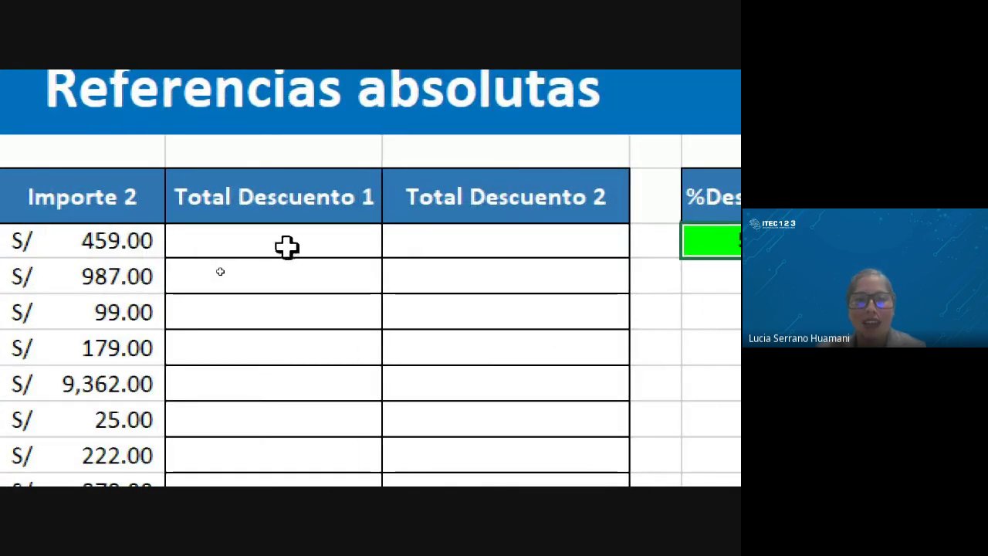
{"action": "left_click", "coordinate": [286, 245]}
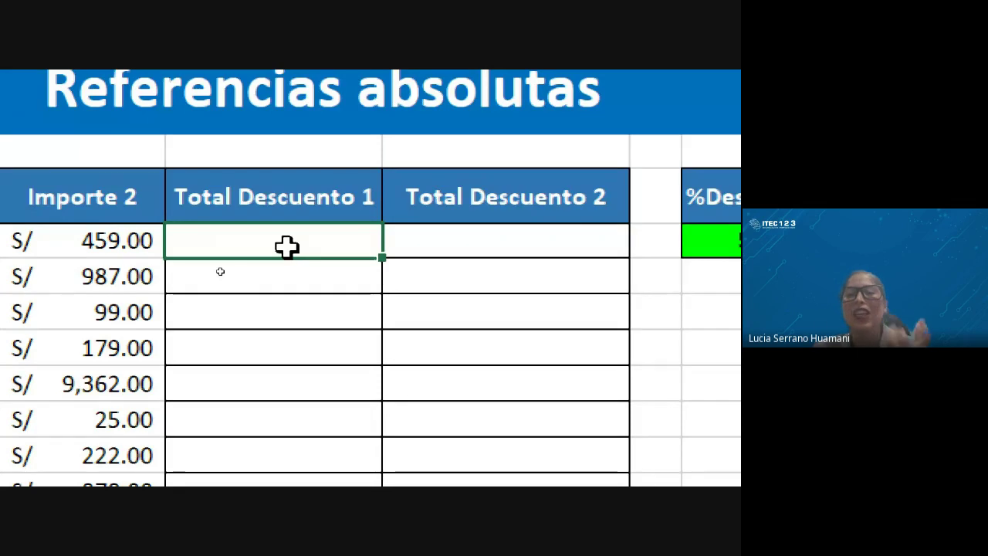
{"action": "left_click", "coordinate": [171, 244]}
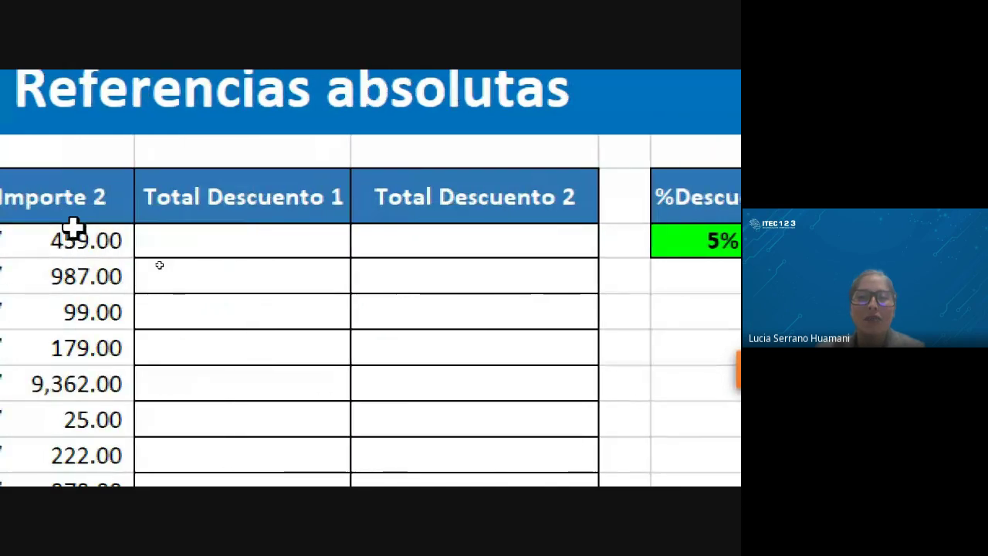
Enter the formula =B4*G4 in the first Total Descuento 1 cell, multiplying the first Importe 1 amount by the discount percentage
{"action": "left_click", "coordinate": [244, 246]}
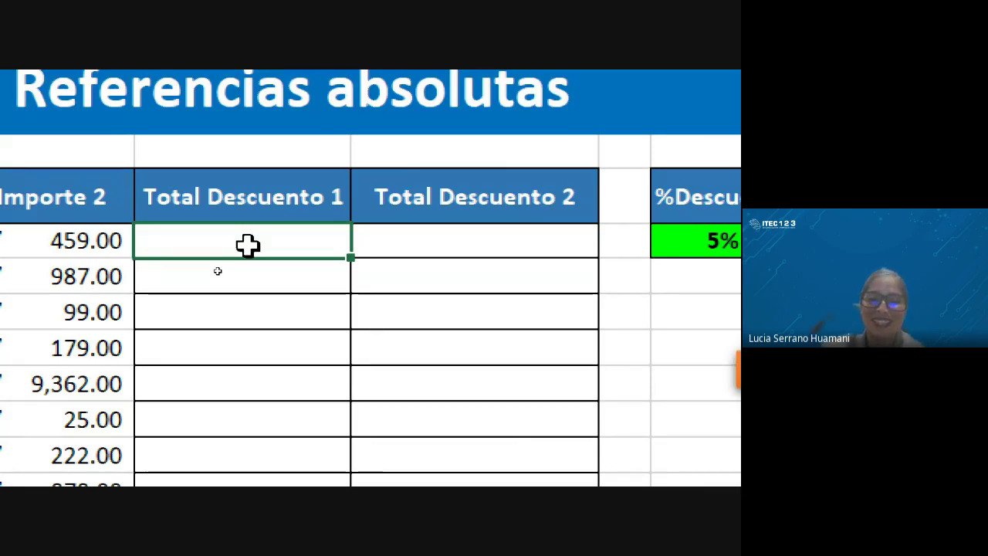
{"action": "type", "text": "="}
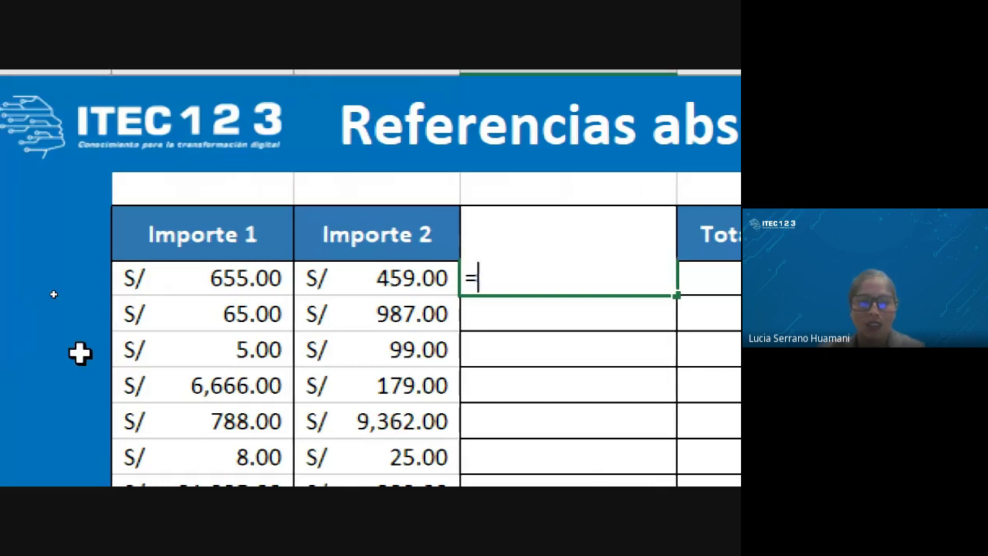
{"action": "left_click", "coordinate": [187, 284]}
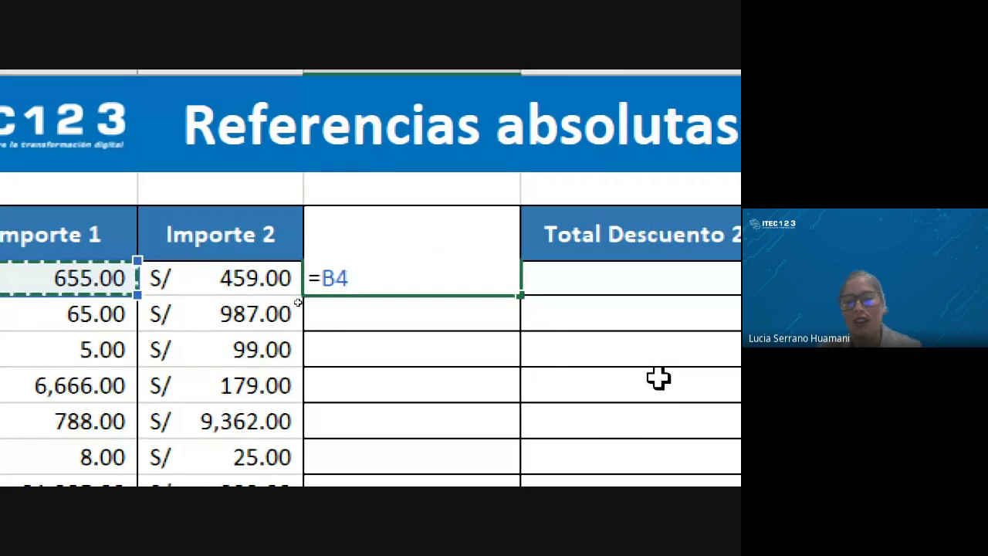
{"action": "type", "text": "+"}
{"action": "key", "text": "BackSpace"}
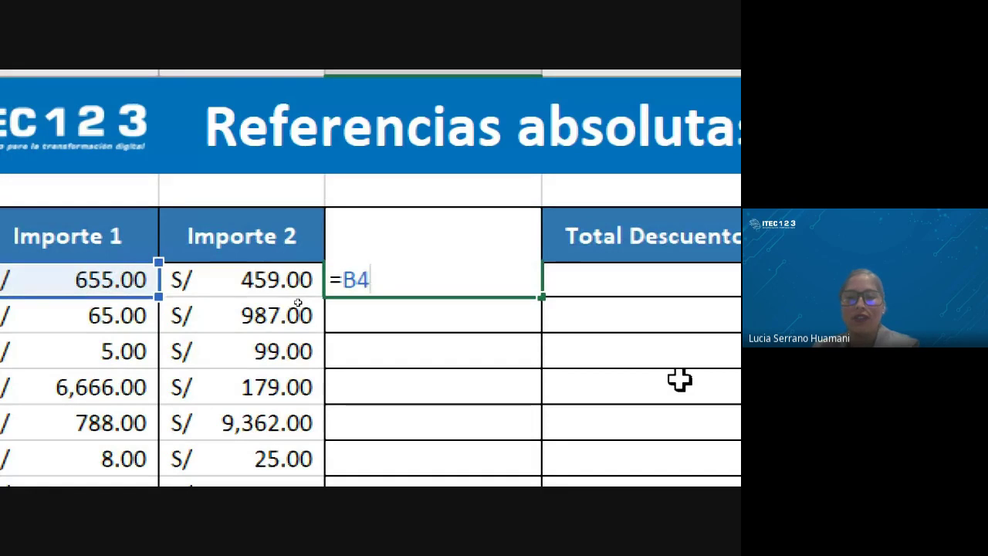
{"action": "type", "text": "*"}
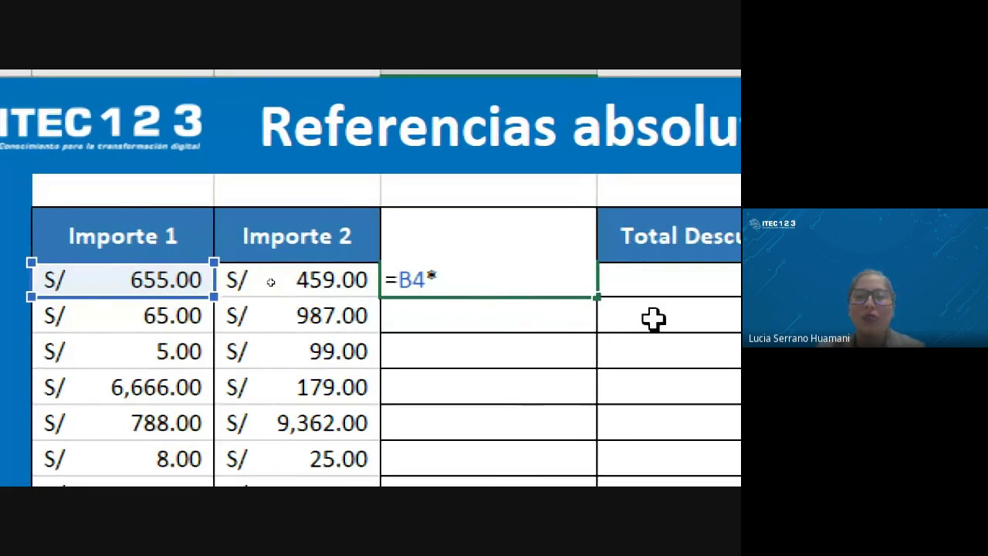
{"action": "left_click", "coordinate": [633, 282]}
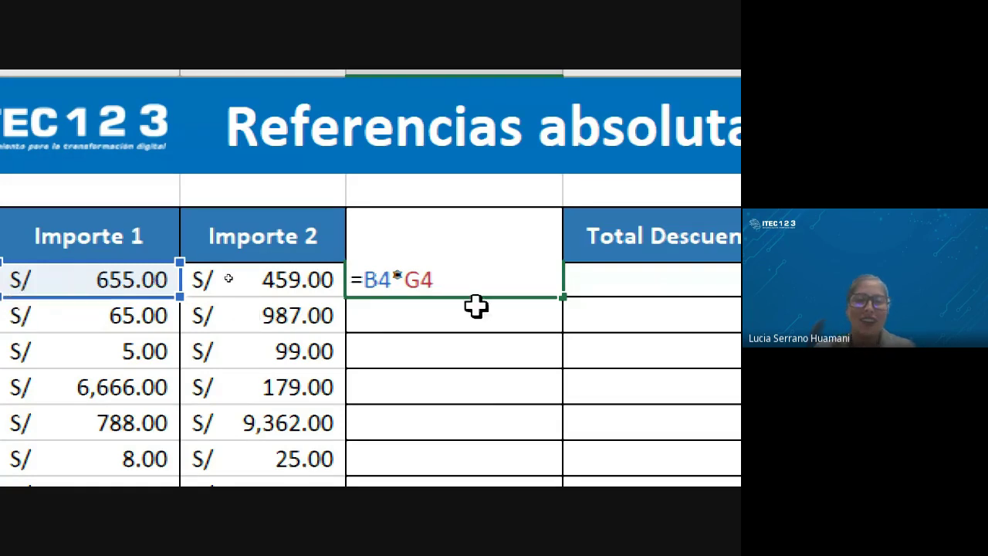
{"action": "key", "text": "Return"}
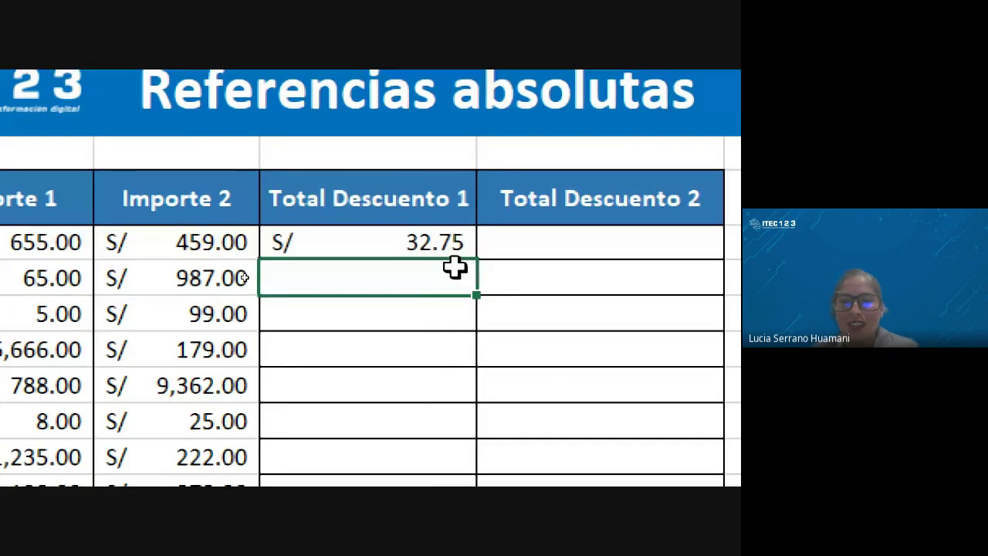
Check the first Total Descuento 1 result against the first Importe 1 amount
{"action": "left_click", "coordinate": [480, 278]}
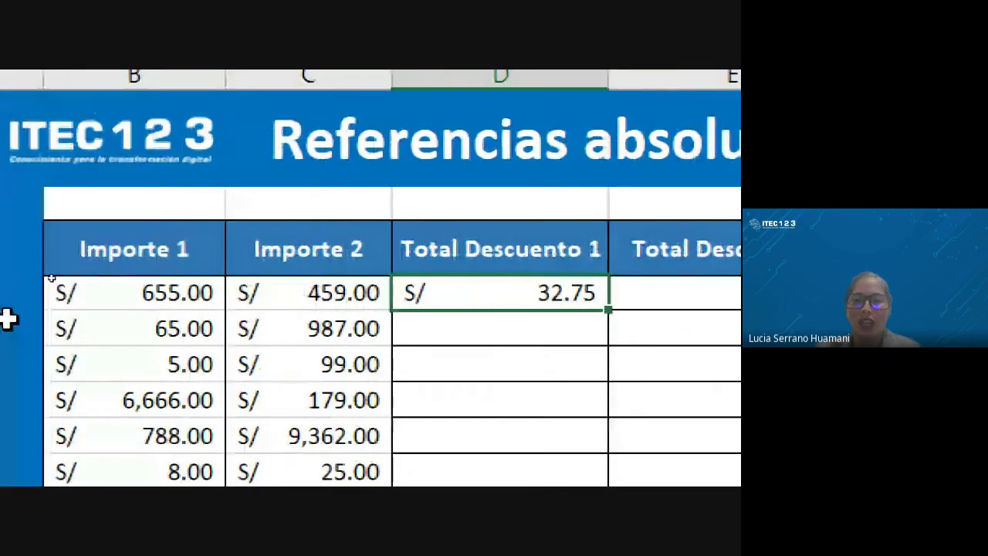
{"action": "left_click", "coordinate": [143, 304]}
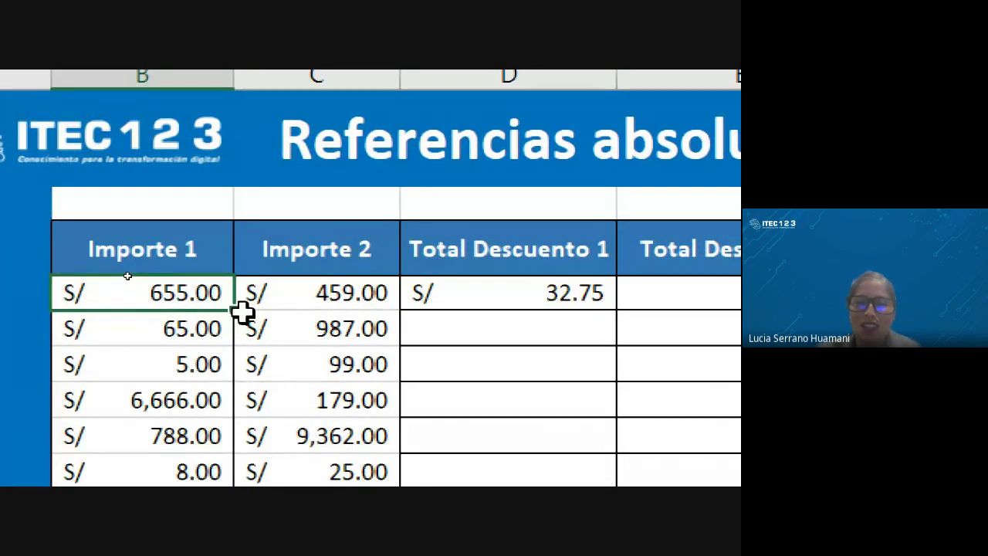
{"action": "left_click", "coordinate": [473, 303]}
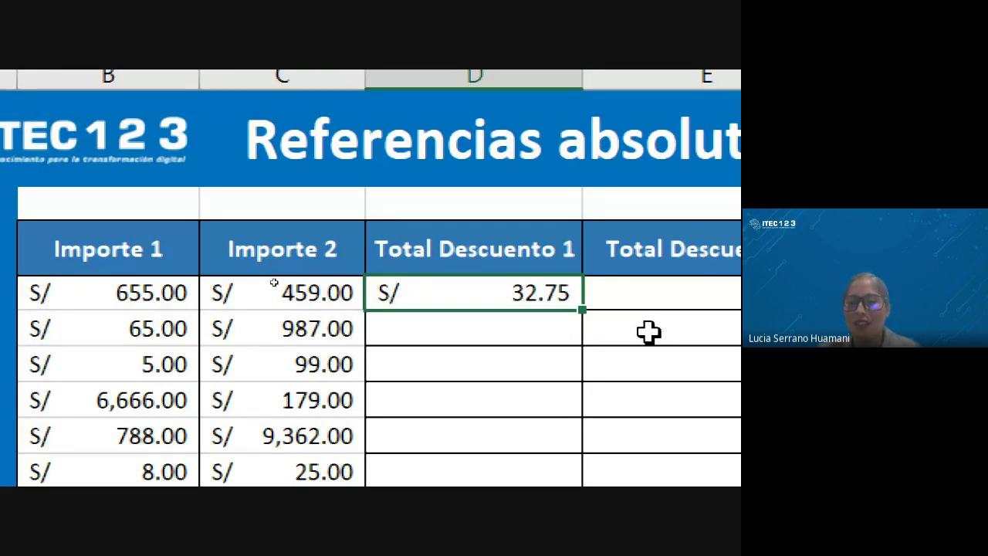
{"action": "left_click", "coordinate": [160, 300]}
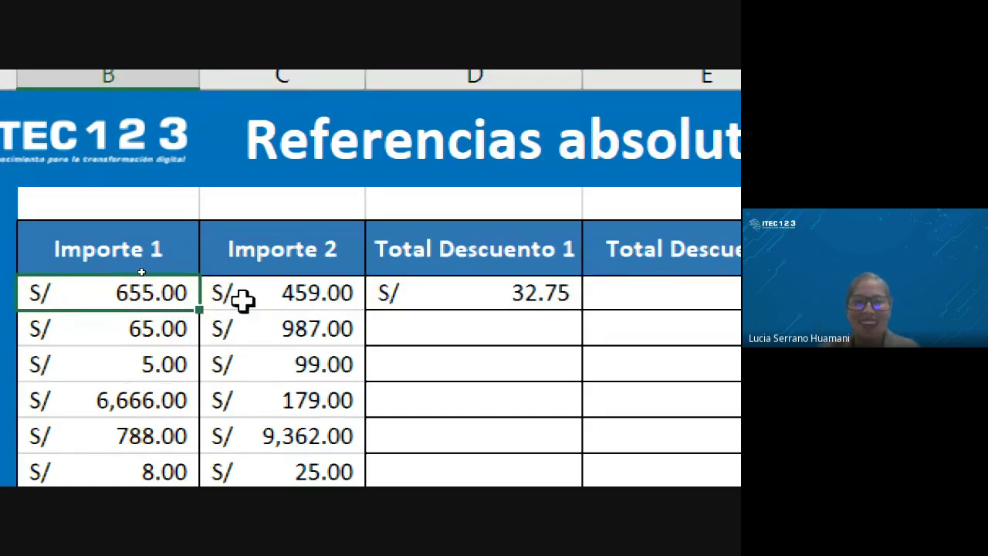
Clear the formula from the first Total Descuento 1 cell and return to that cell
{"action": "left_click", "coordinate": [401, 298]}
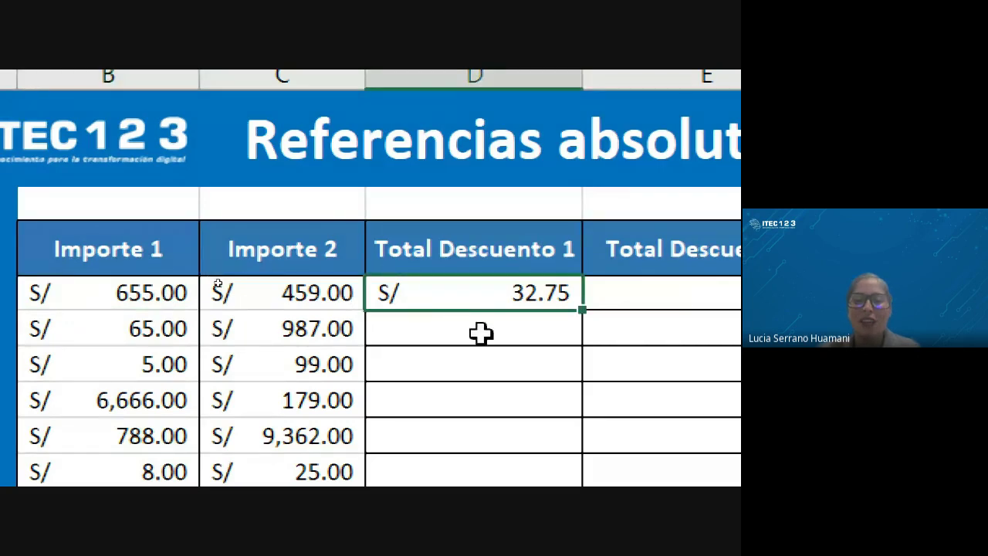
{"action": "key", "text": "Delete"}
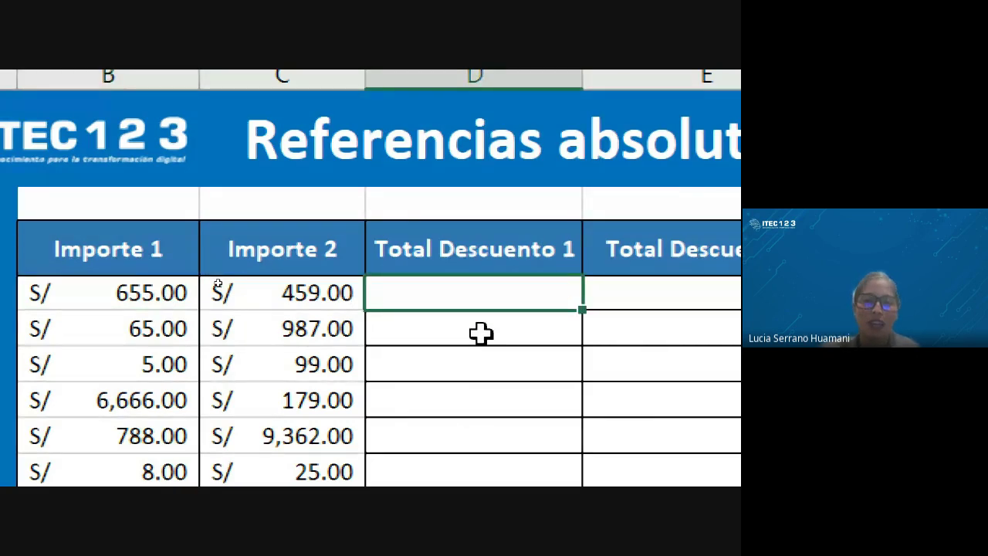
{"action": "left_click", "coordinate": [481, 331]}
{"action": "key", "text": "Up"}
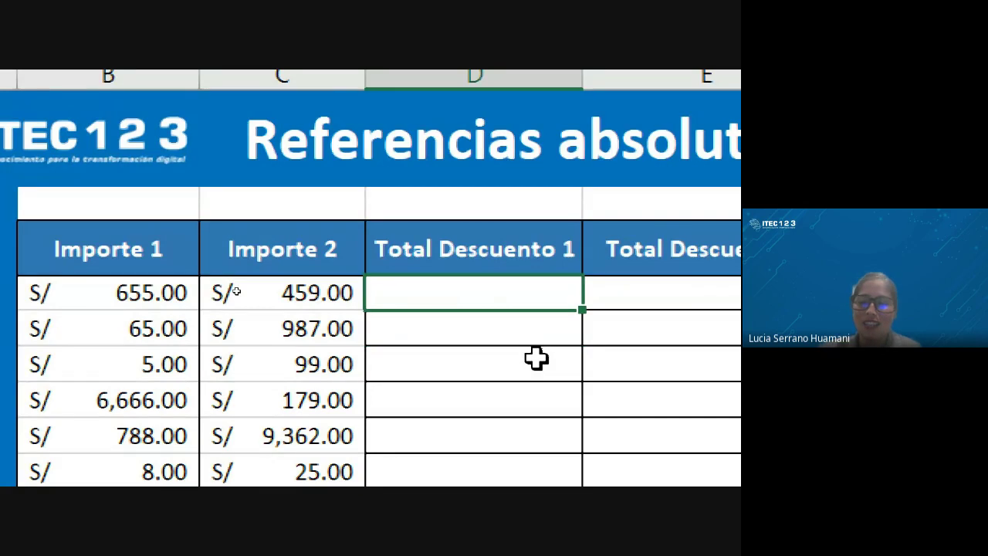
Enter the formula =B4*G4 again in the first Total Descuento 1 cell
{"action": "type", "text": "="}
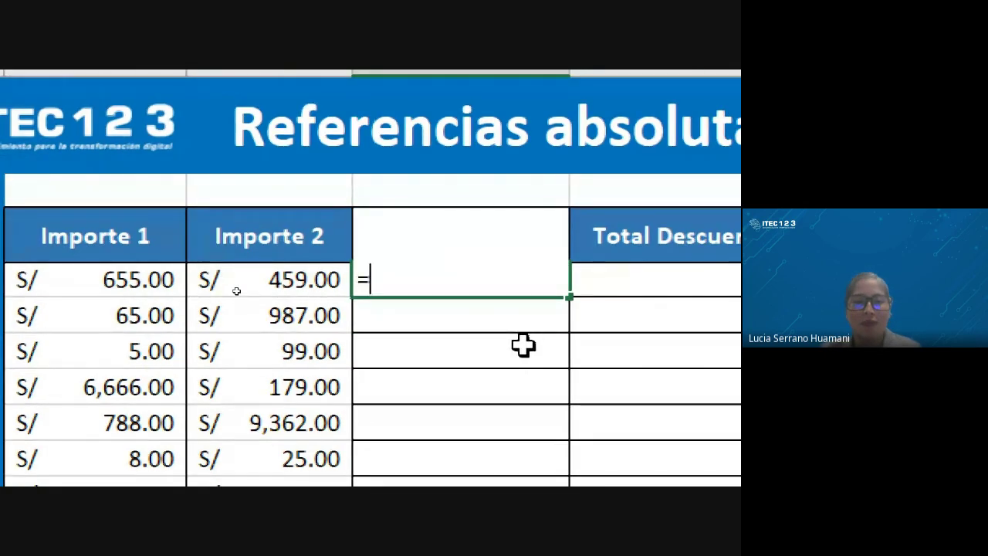
{"action": "left_click", "coordinate": [106, 288]}
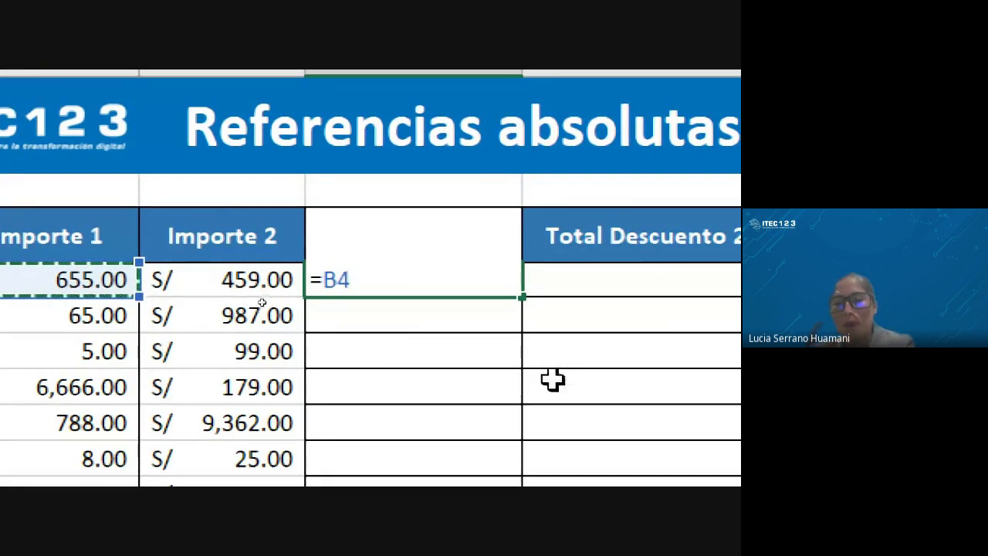
{"action": "type", "text": "+"}
{"action": "key", "text": "BackSpace"}
{"action": "type", "text": "*"}
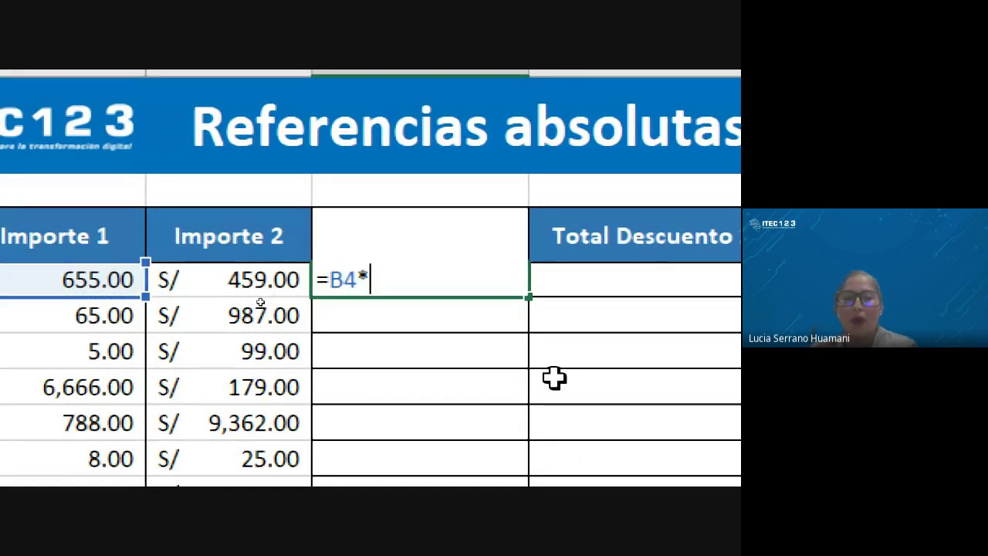
{"action": "scroll", "coordinate": [653, 347], "scroll_direction": "right", "scroll_amount": 5}
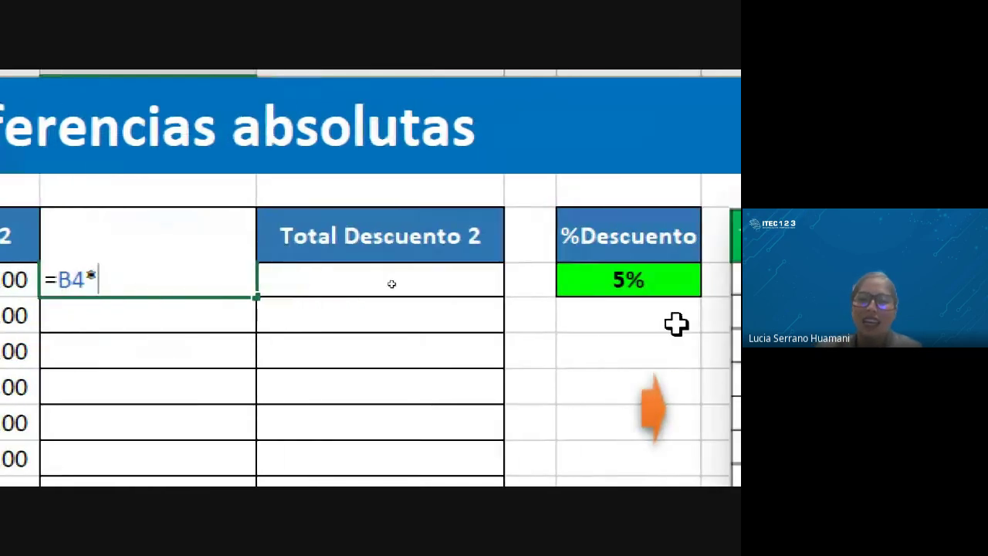
{"action": "left_click", "coordinate": [644, 278]}
{"action": "scroll", "coordinate": [19, 326], "scroll_direction": "left", "scroll_amount": 1}
{"action": "scroll", "coordinate": [19, 326], "scroll_direction": "left", "scroll_amount": 4}
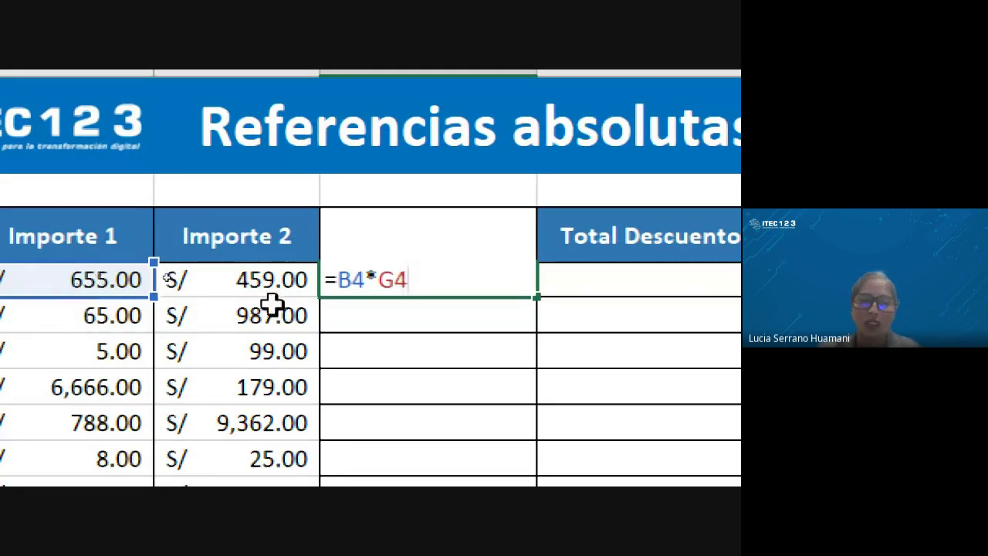
{"action": "key", "text": "Return"}
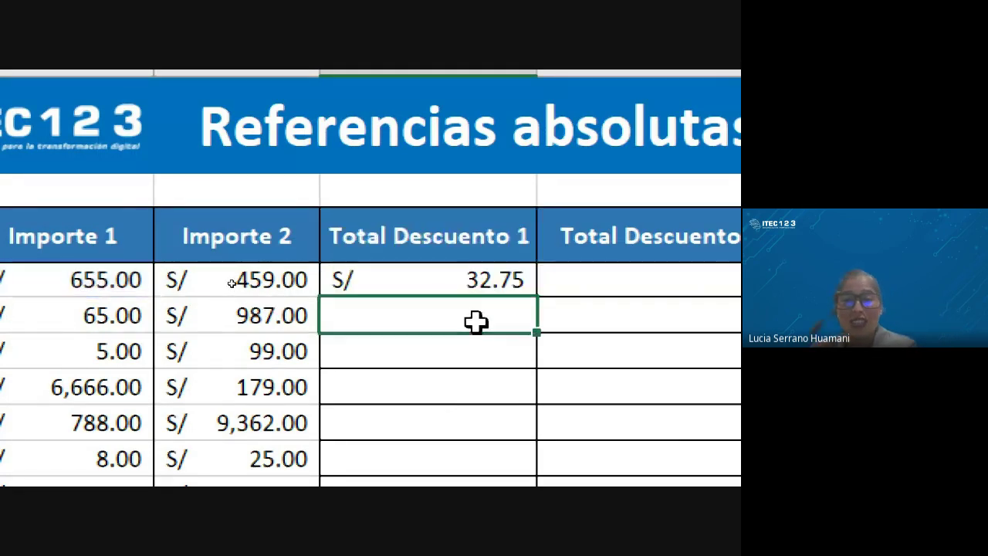
Examine how the second, third and fourth Importe 1 amounts each pair with the single %Descuento cell
{"action": "left_click", "coordinate": [649, 293]}
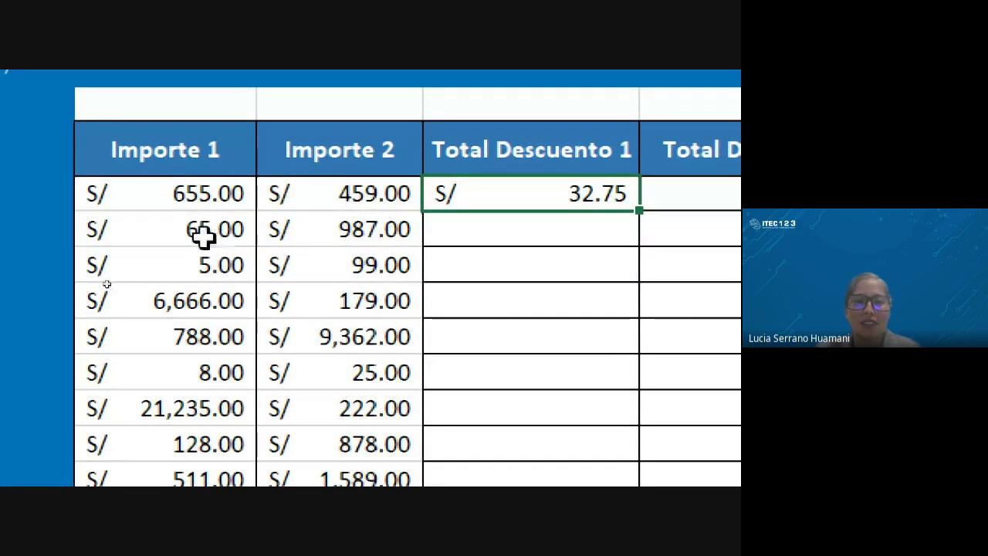
{"action": "left_click", "coordinate": [204, 236]}
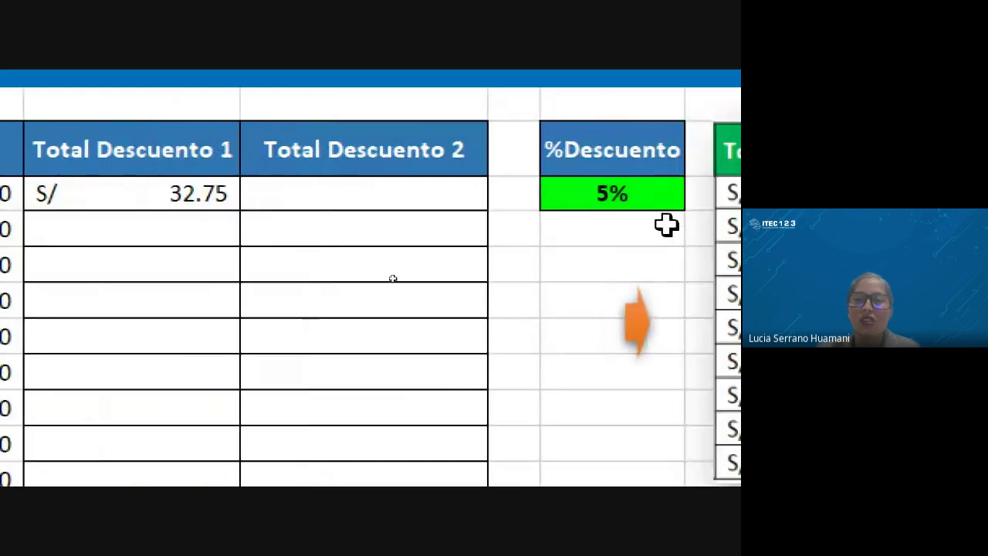
{"action": "left_click", "coordinate": [646, 194]}
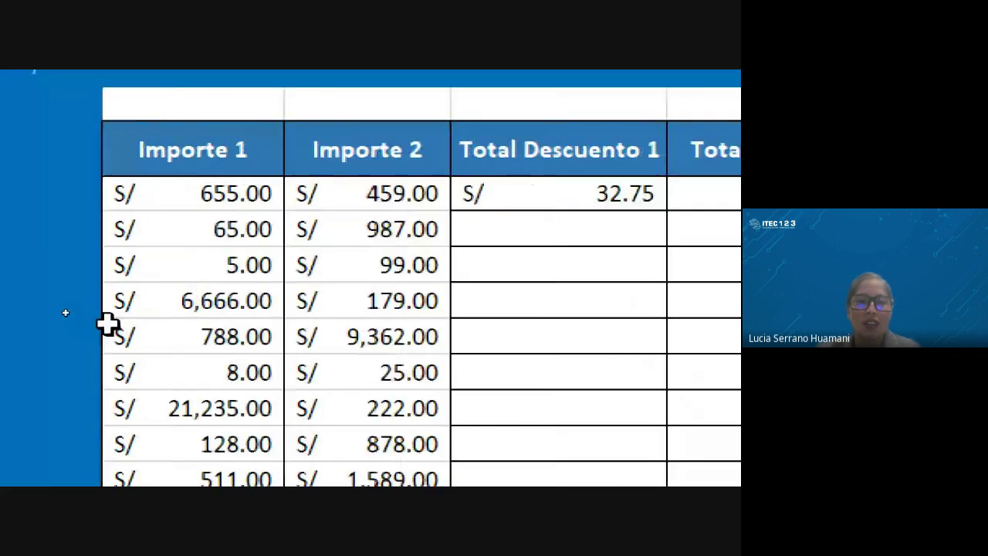
{"action": "left_click", "coordinate": [211, 270]}
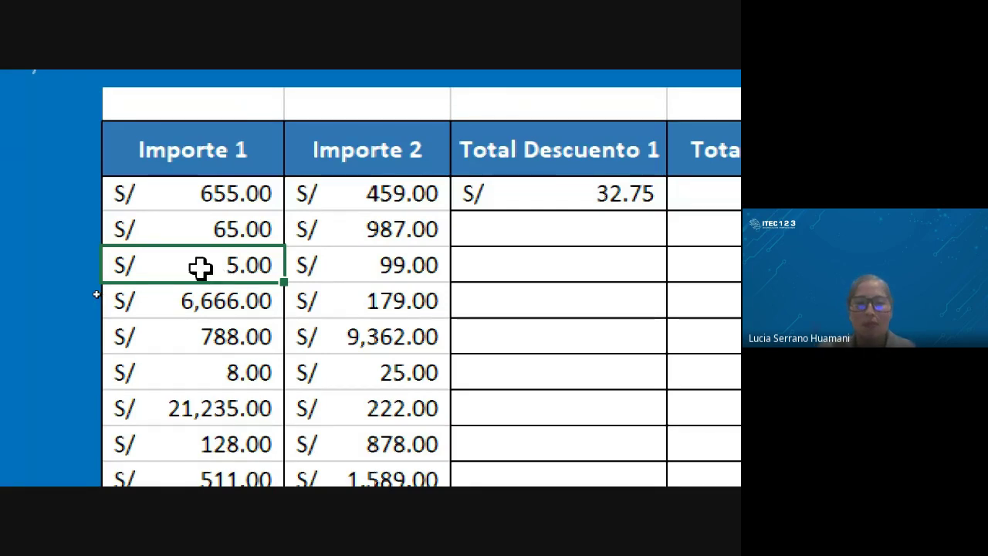
{"action": "left_click", "coordinate": [639, 202]}
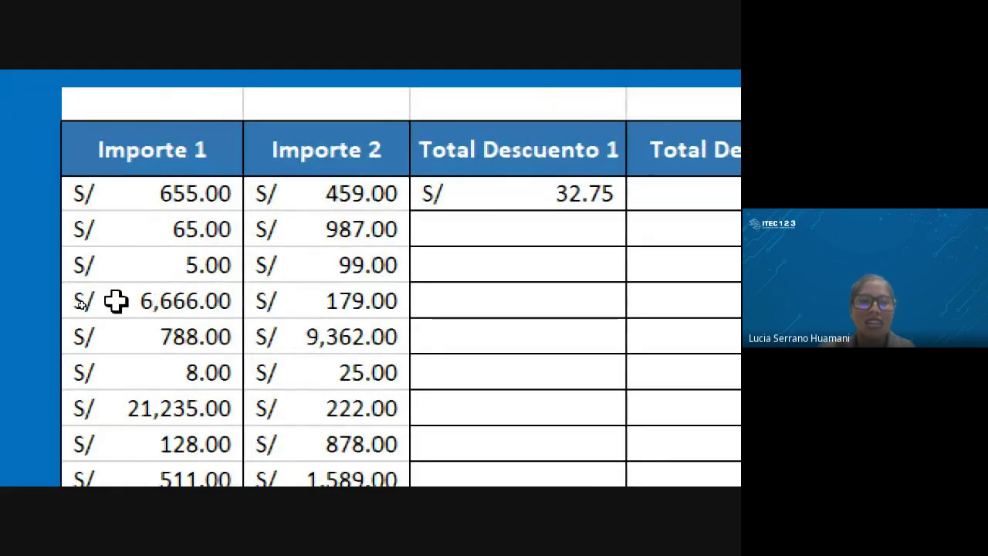
{"action": "left_click", "coordinate": [116, 301]}
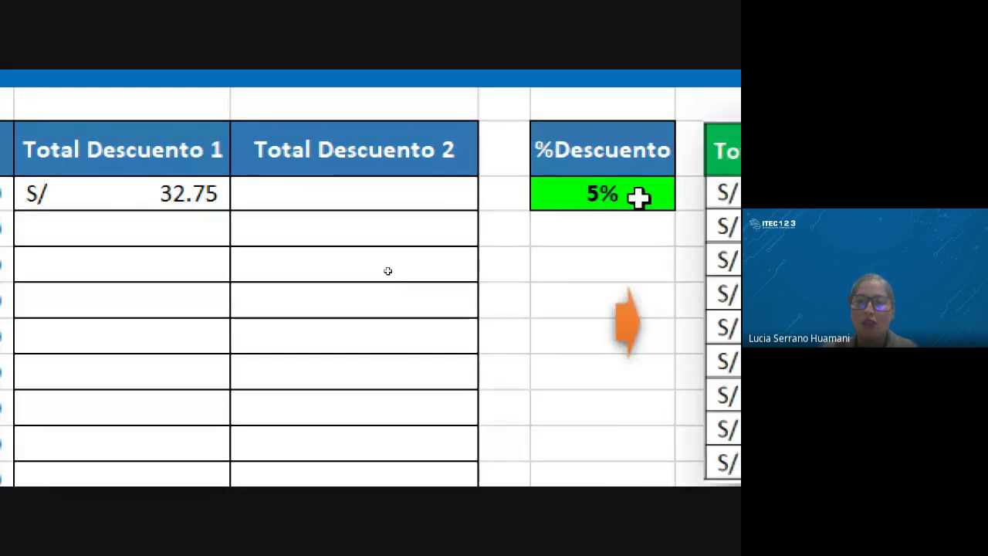
{"action": "left_click", "coordinate": [638, 196]}
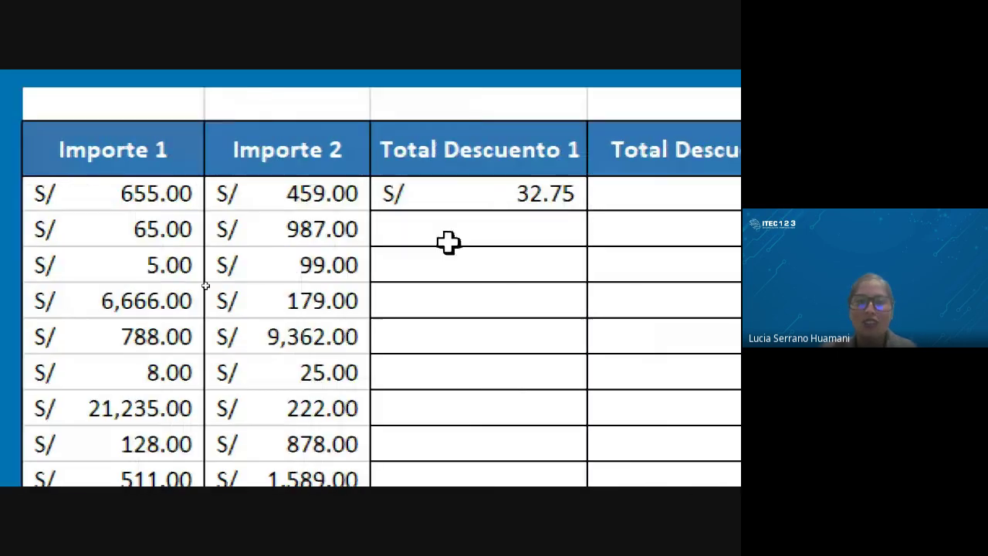
Check which cells the formula in the first Total Descuento 1 cell refers to, leaving it unchanged
{"action": "left_click", "coordinate": [469, 202]}
{"action": "double_click", "coordinate": [473, 195]}
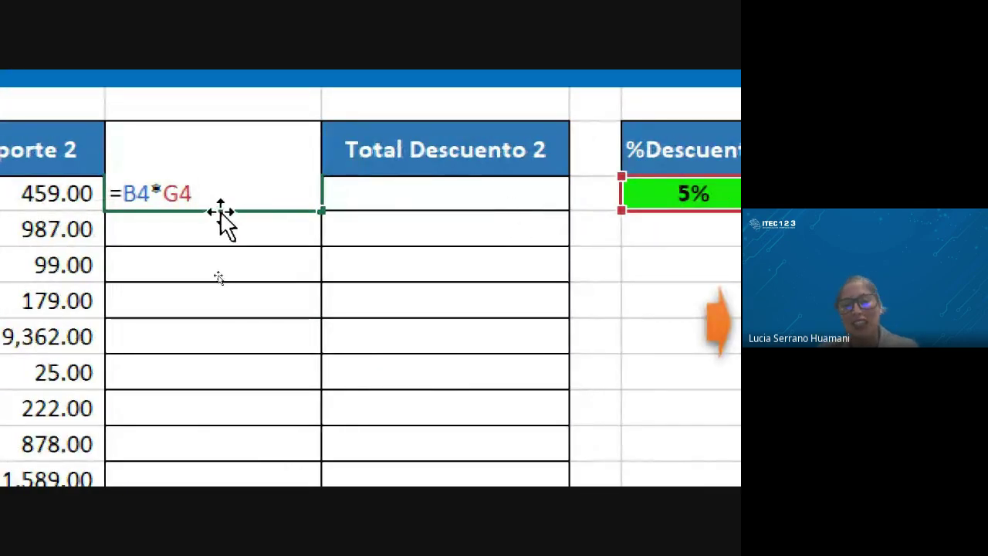
{"action": "key", "text": "Return"}
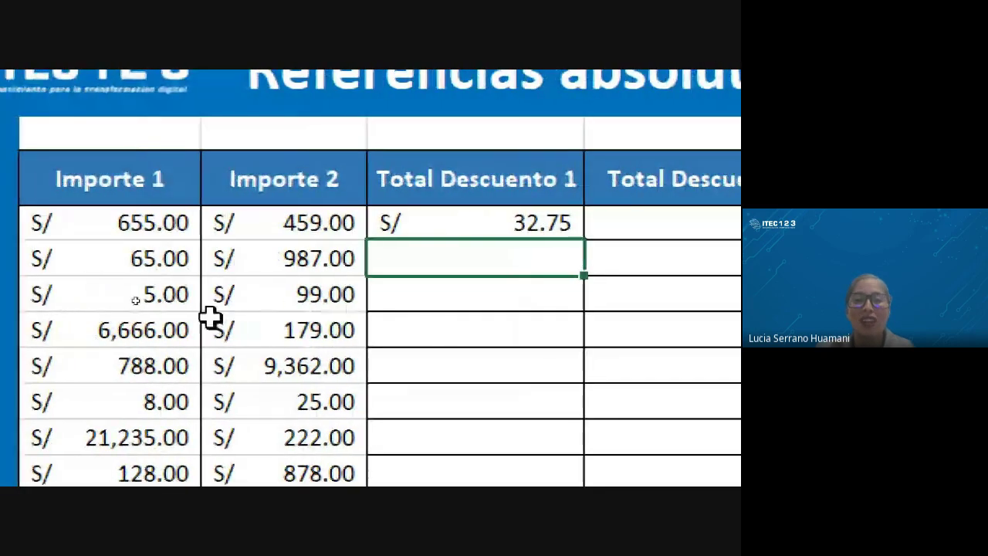
Fill the first Total Descuento 1 formula down through the last row of the table
{"action": "left_click", "coordinate": [428, 295]}
{"action": "left_click", "coordinate": [434, 229]}
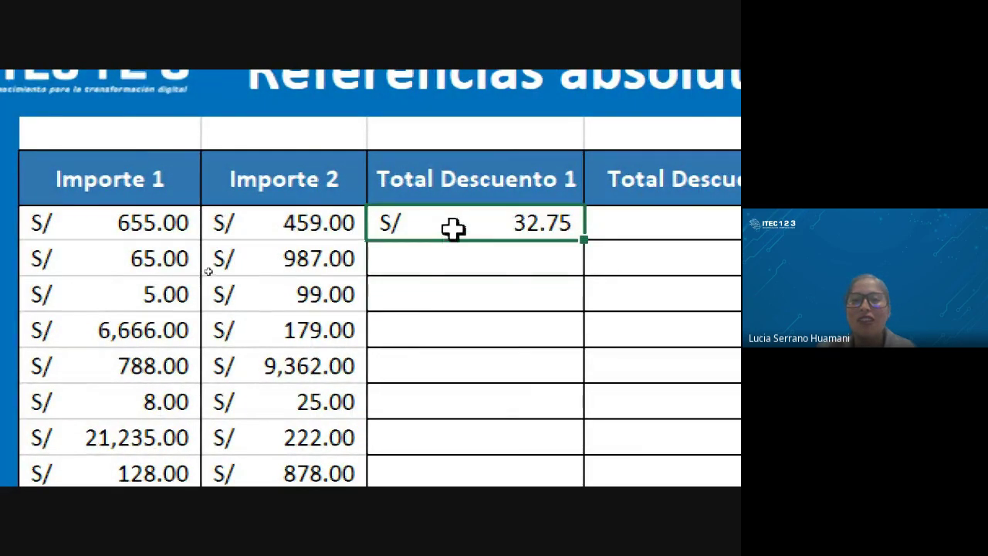
{"action": "double_click", "coordinate": [586, 241]}
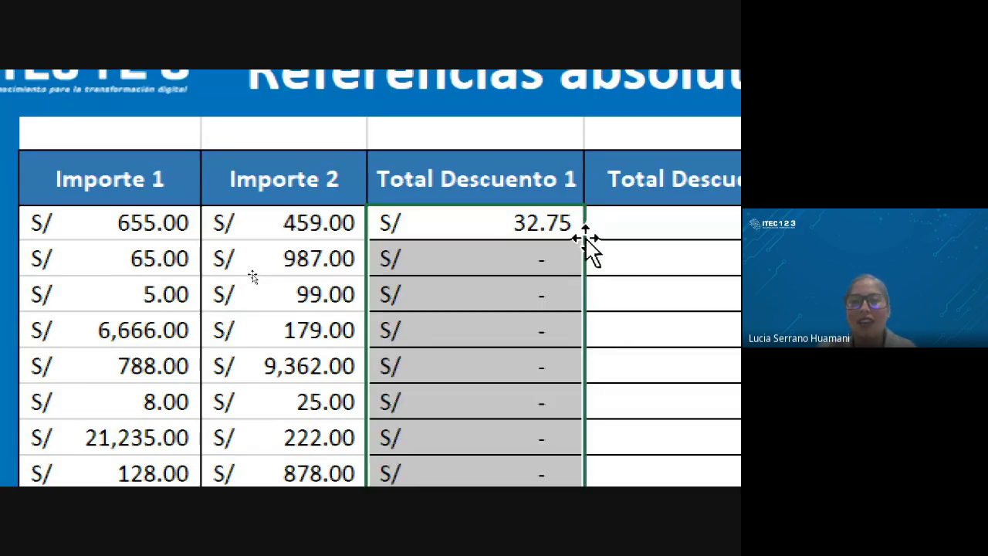
{"action": "scroll", "coordinate": [488, 466], "scroll_direction": "down", "scroll_amount": 1}
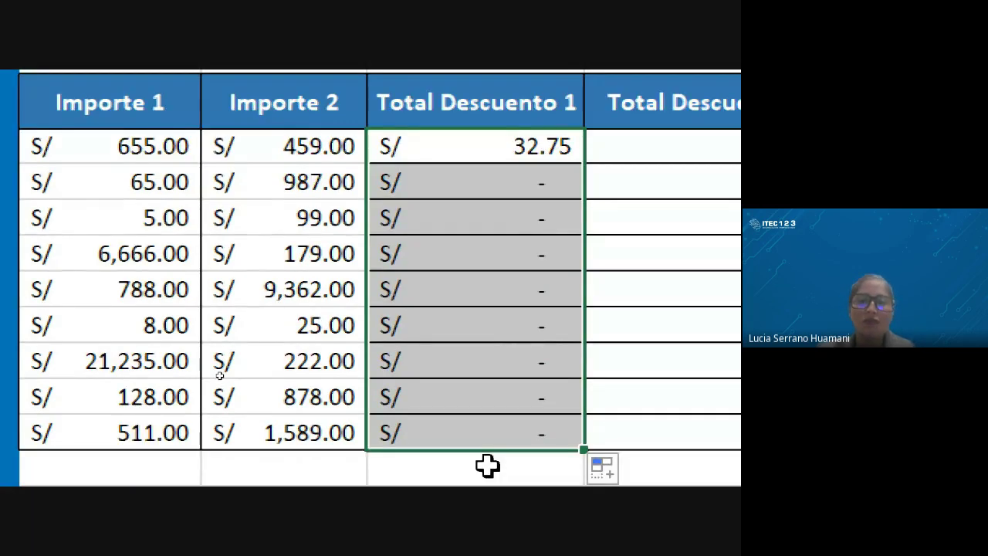
{"action": "scroll", "coordinate": [488, 466], "scroll_direction": "down", "scroll_amount": 1}
Inspect the copied results in the Total Descuento 1 column below the first row
{"action": "left_click", "coordinate": [479, 382]}
{"action": "left_click", "coordinate": [483, 340]}
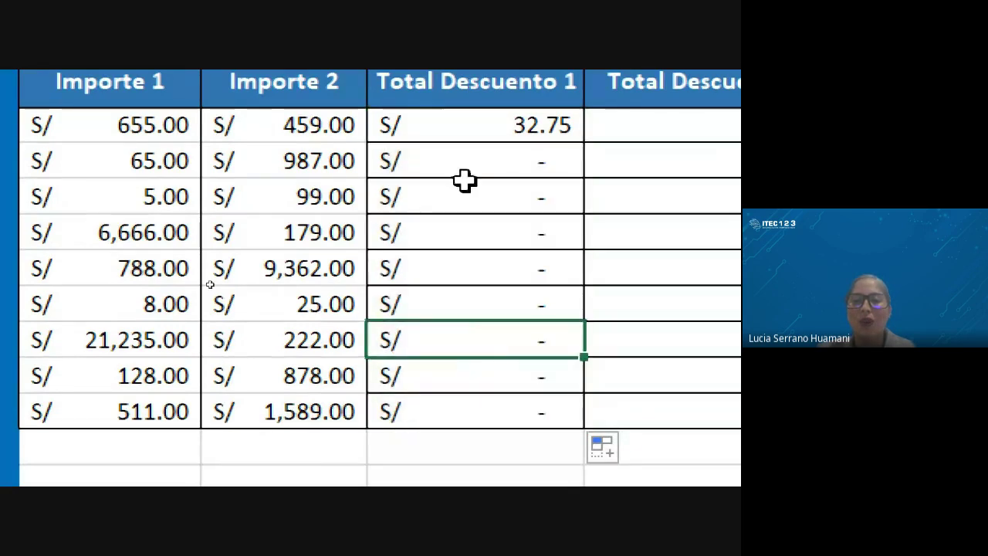
{"action": "scroll", "coordinate": [465, 180], "scroll_direction": "up", "scroll_amount": 2}
{"action": "left_click", "coordinate": [490, 245]}
{"action": "left_click", "coordinate": [490, 278]}
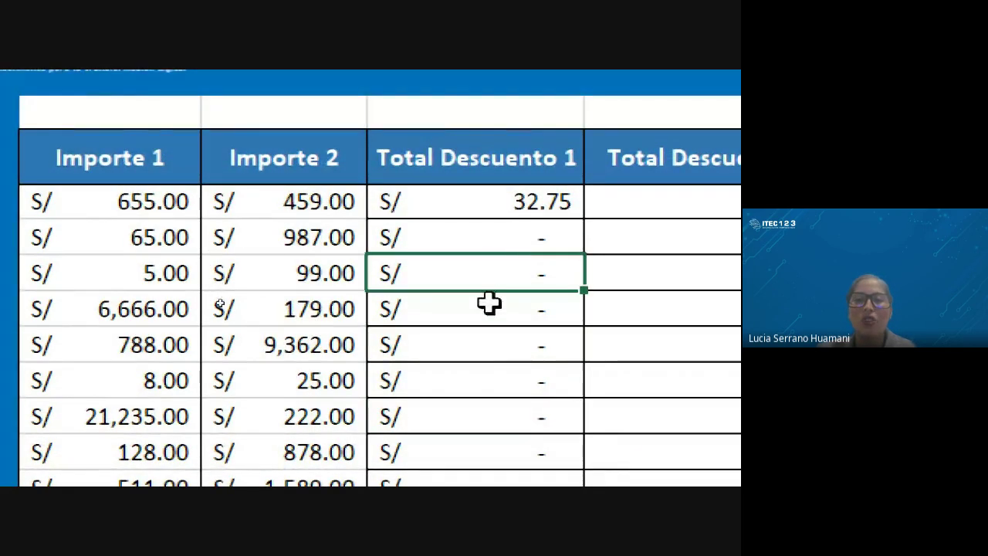
{"action": "left_click", "coordinate": [488, 346]}
{"action": "left_click", "coordinate": [494, 416]}
{"action": "left_click", "coordinate": [498, 452]}
{"action": "scroll", "coordinate": [503, 464], "scroll_direction": "down", "scroll_amount": 1}
{"action": "left_click", "coordinate": [502, 460]}
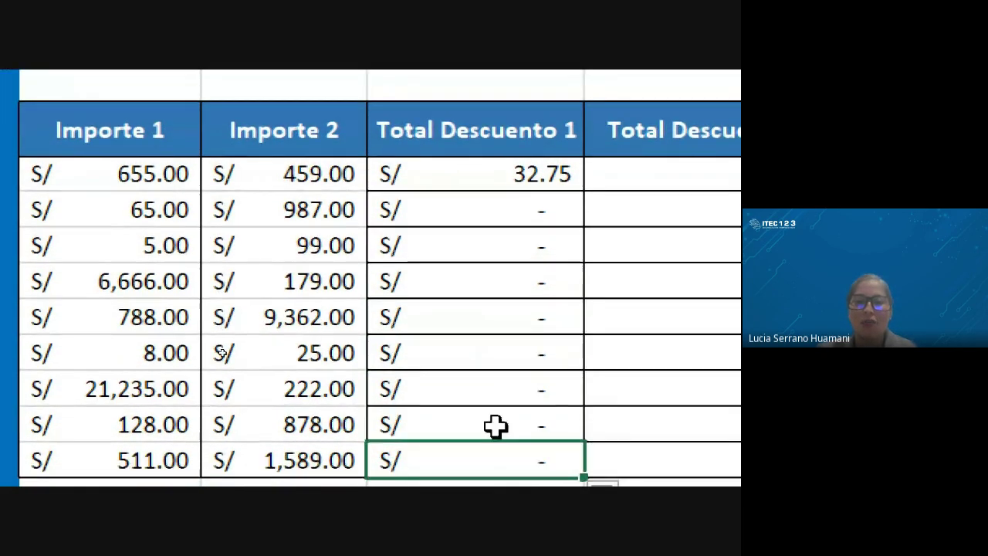
{"action": "left_click", "coordinate": [495, 427]}
{"action": "left_click", "coordinate": [490, 329]}
{"action": "left_click", "coordinate": [463, 247]}
{"action": "left_click", "coordinate": [448, 207]}
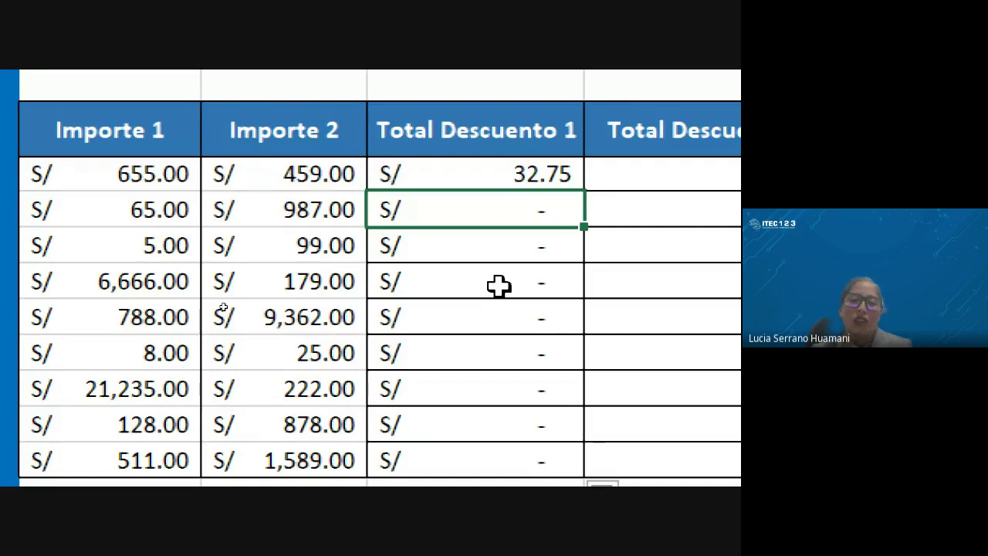
Trace the amount and percentage references used by the original formula in the first Total Descuento 1 cell
{"action": "left_click", "coordinate": [475, 179]}
{"action": "double_click", "coordinate": [469, 175]}
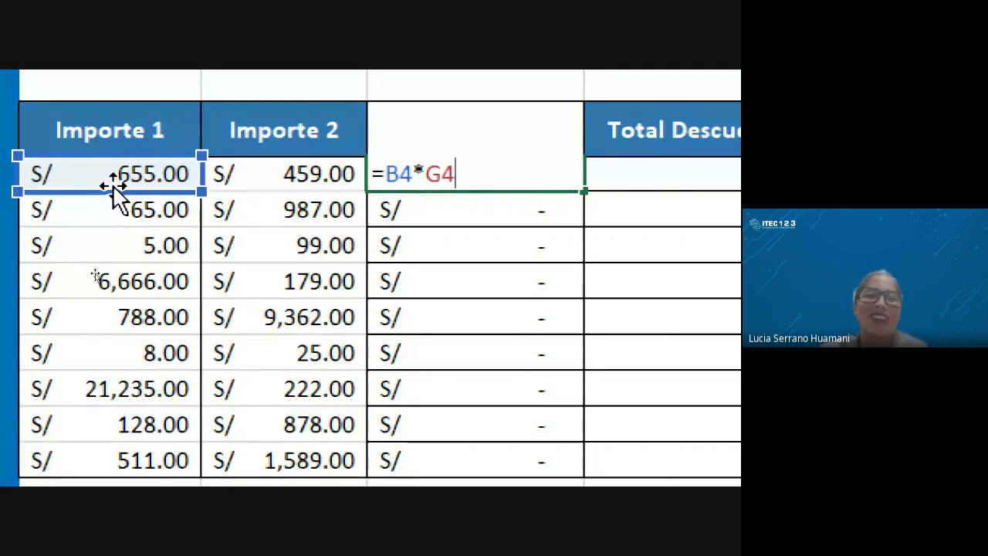
{"action": "scroll", "coordinate": [661, 305], "scroll_direction": "right", "scroll_amount": 3}
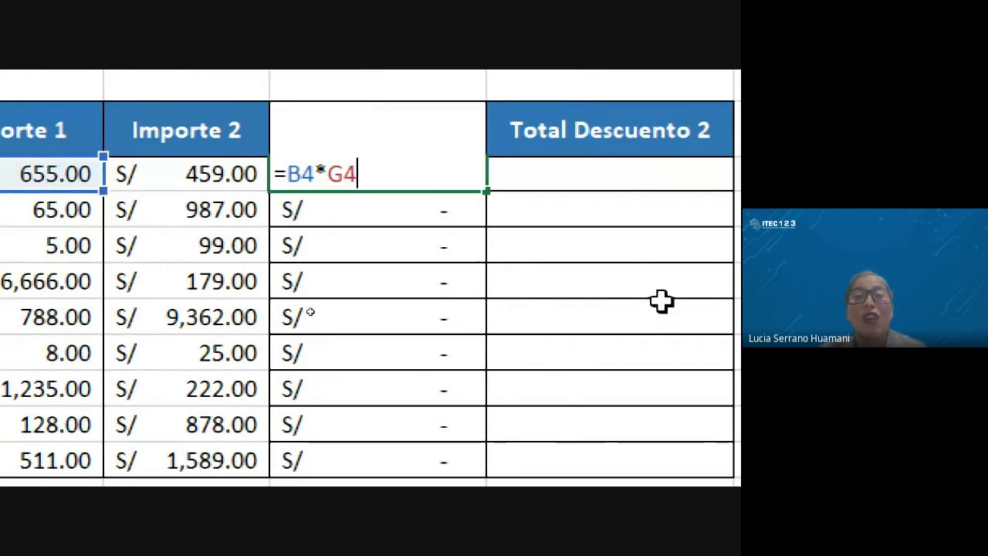
{"action": "scroll", "coordinate": [126, 260], "scroll_direction": "left", "scroll_amount": 3}
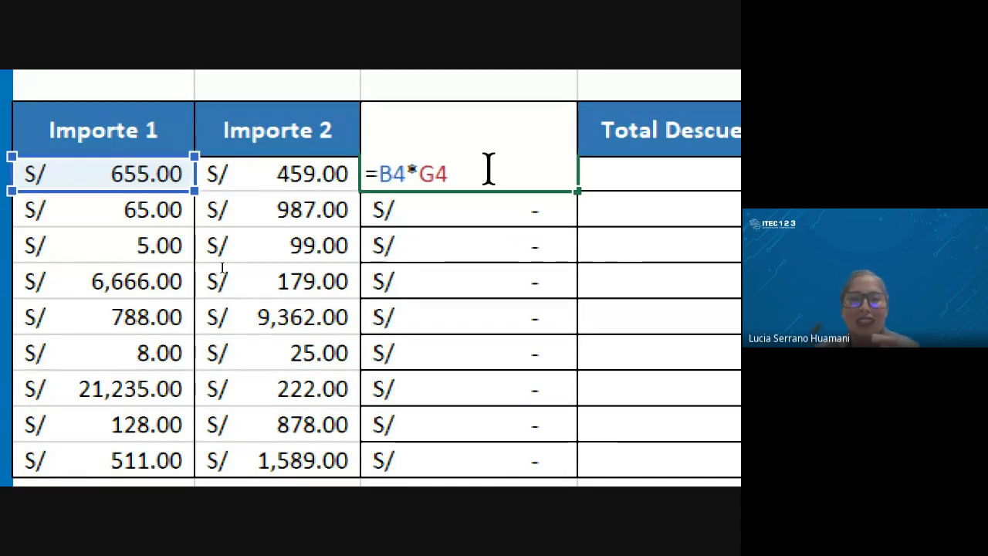
{"action": "key", "text": "ctrl+Return"}
Trace the references of the copied formula in the second Total Descuento 1 cell, including its percentage reference
{"action": "double_click", "coordinate": [492, 211]}
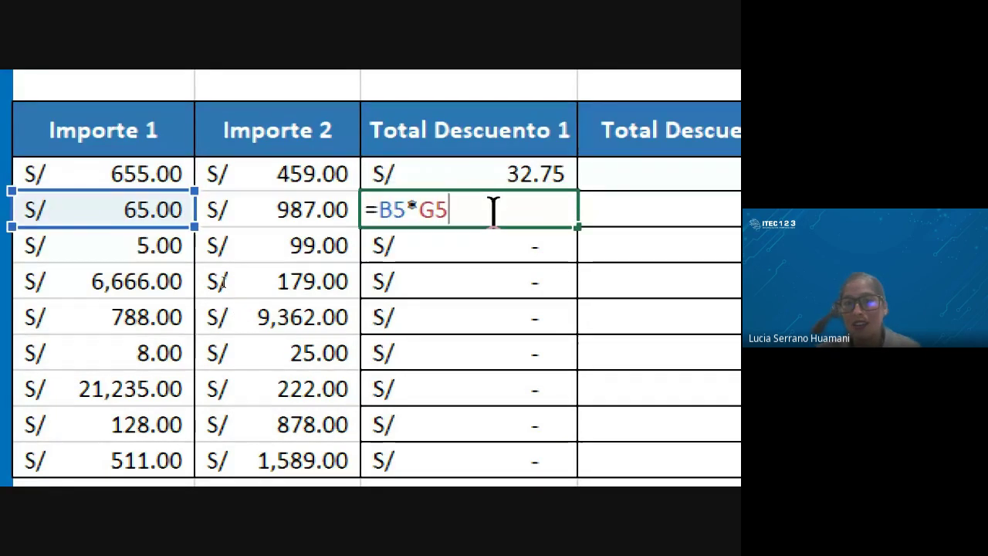
{"action": "scroll", "coordinate": [492, 209], "scroll_direction": "right", "scroll_amount": 5}
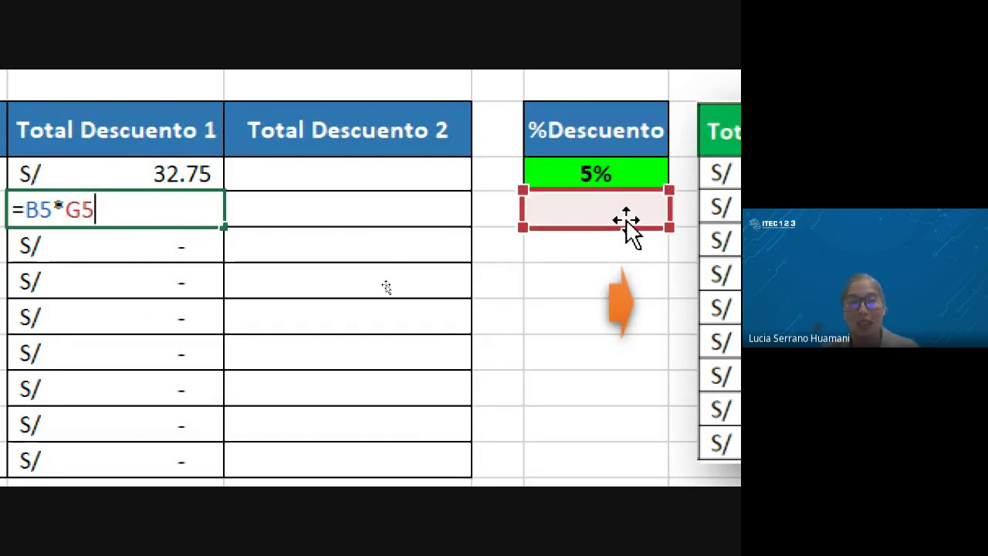
{"action": "scroll", "coordinate": [214, 331], "scroll_direction": "left", "scroll_amount": 5}
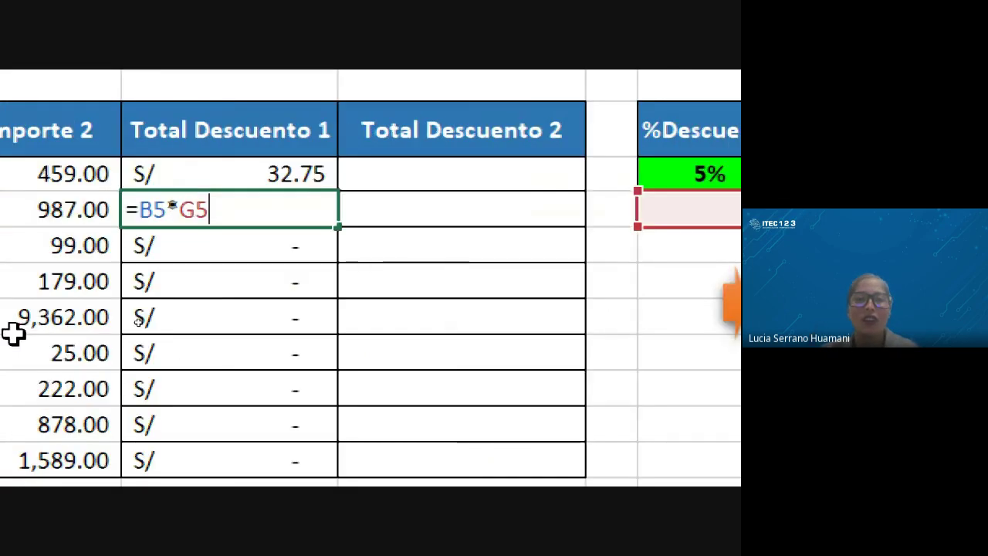
{"action": "key", "text": "ctrl+Return"}
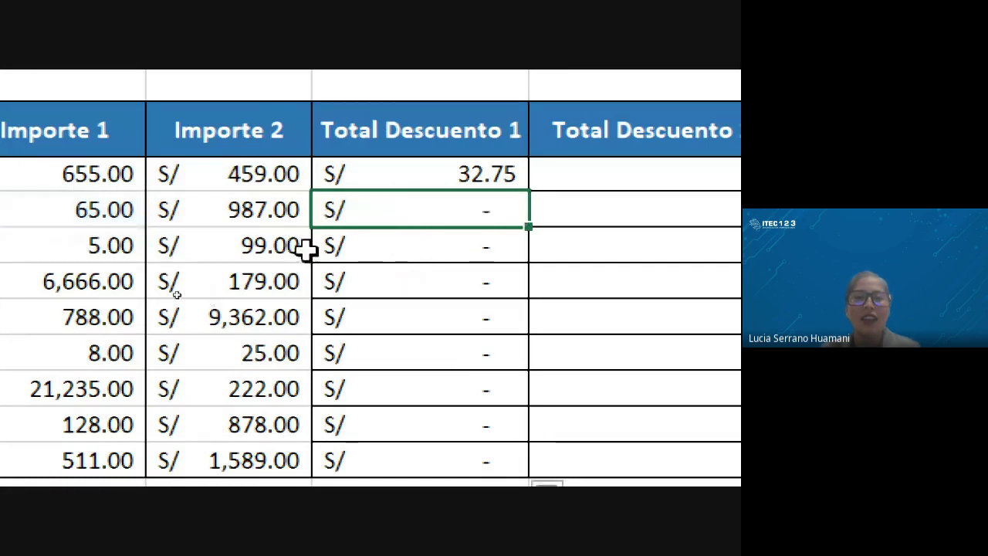
Trace the amount and percentage references of the copied formula in the third Total Descuento 1 cell
{"action": "left_click", "coordinate": [421, 249]}
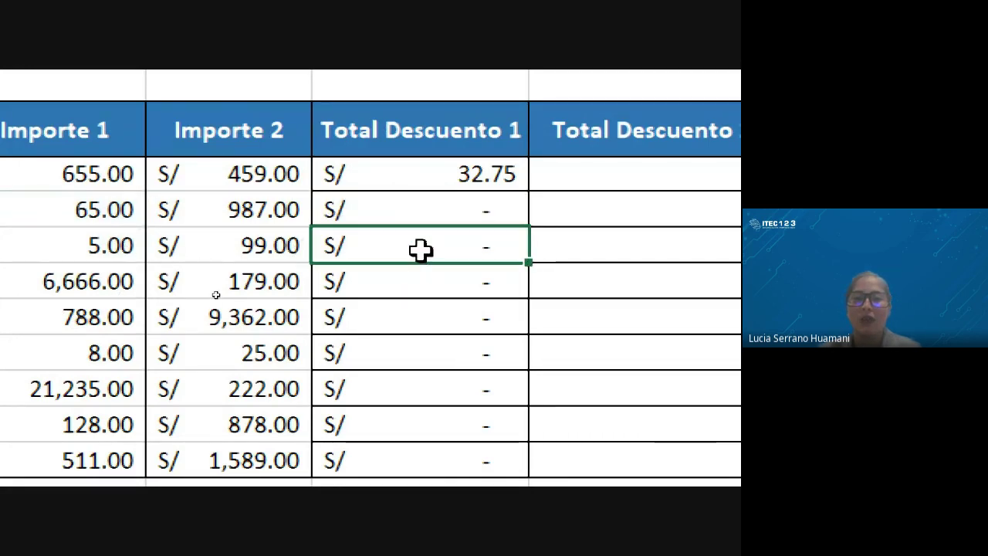
{"action": "key", "text": "F2"}
{"action": "scroll", "coordinate": [128, 249], "scroll_direction": "left", "scroll_amount": 2}
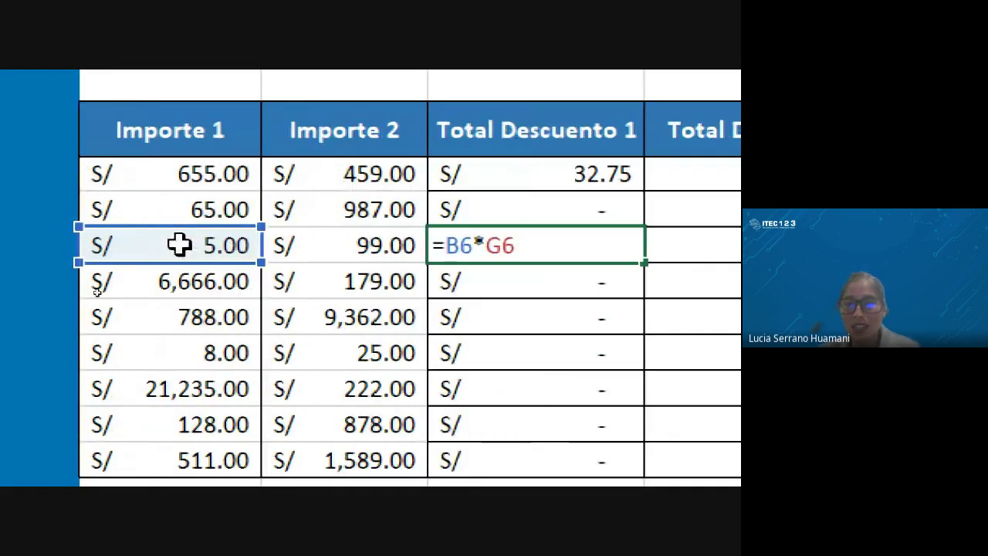
{"action": "scroll", "coordinate": [307, 257], "scroll_direction": "right", "scroll_amount": 5}
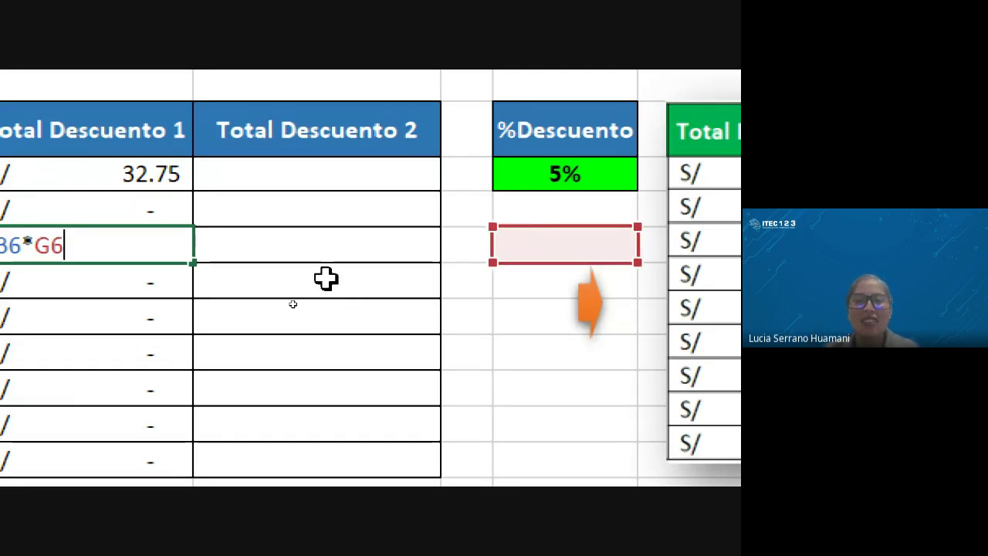
{"action": "scroll", "coordinate": [36, 279], "scroll_direction": "left", "scroll_amount": 1}
{"action": "scroll", "coordinate": [36, 280], "scroll_direction": "left", "scroll_amount": 2}
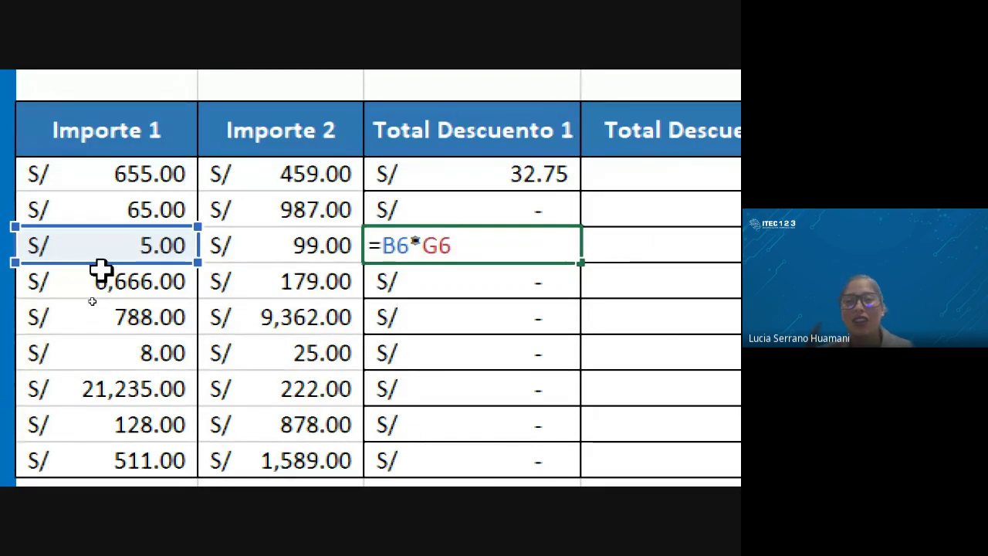
{"action": "key", "text": "ctrl+Return"}
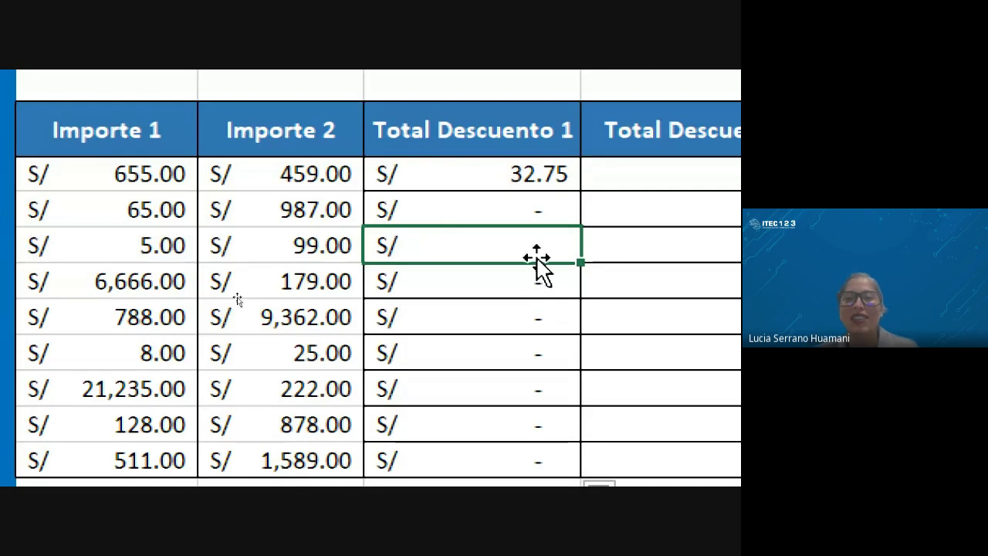
Open the original formula in the first Total Descuento 1 cell for editing
{"action": "left_click", "coordinate": [503, 185]}
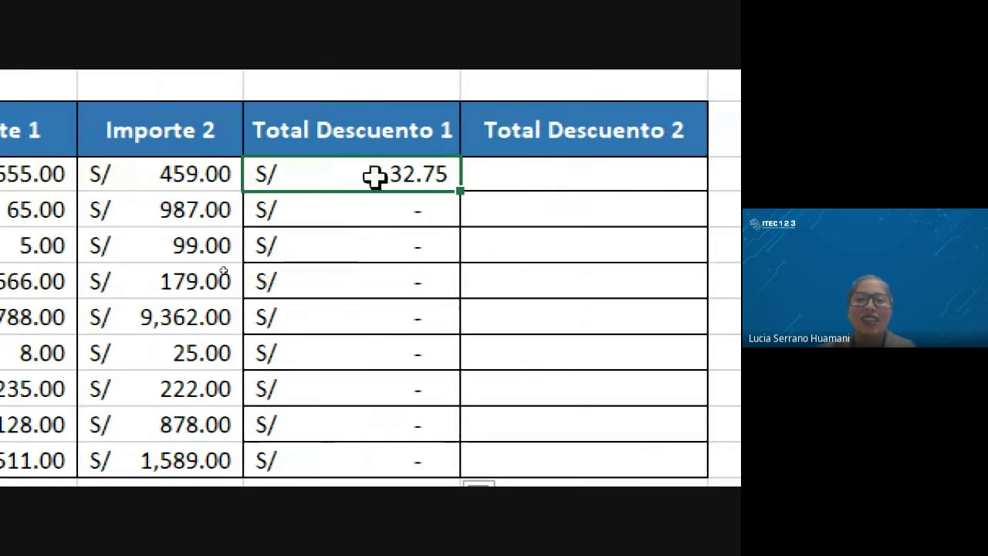
{"action": "double_click", "coordinate": [375, 176]}
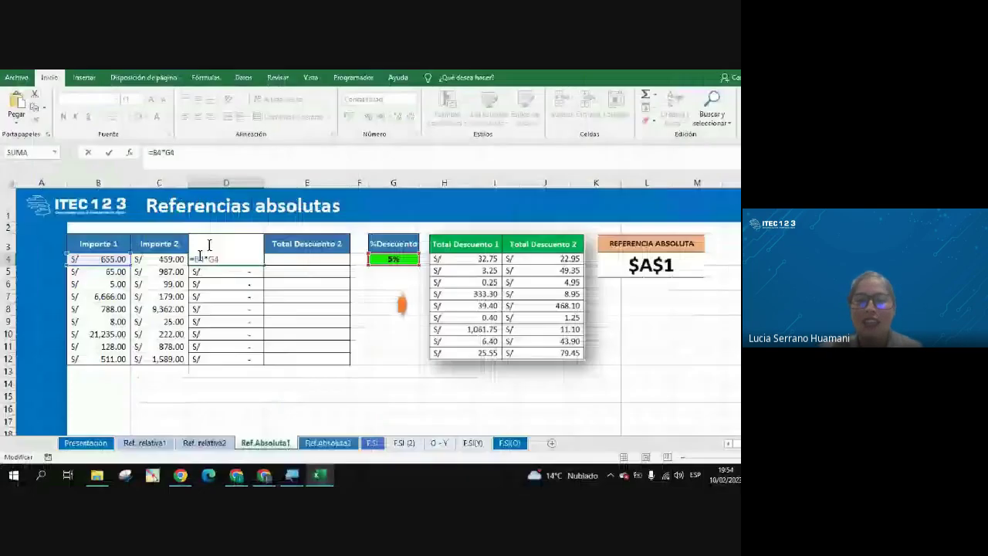
Switch to the desktop's TECLADOS folder and view the keyboard images klipartz.com and klipartz.com (1)
{"action": "left_click", "coordinate": [737, 477]}
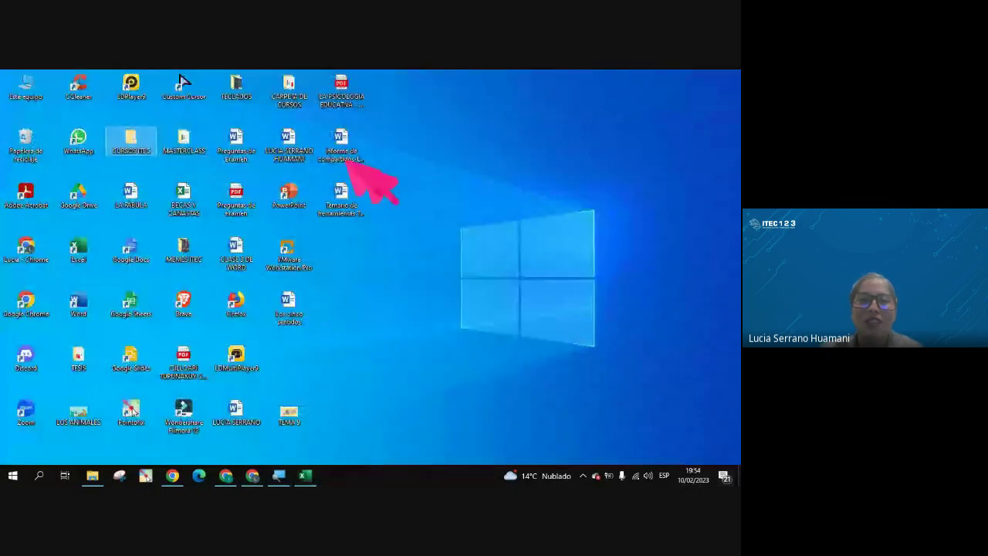
{"action": "double_click", "coordinate": [236, 85]}
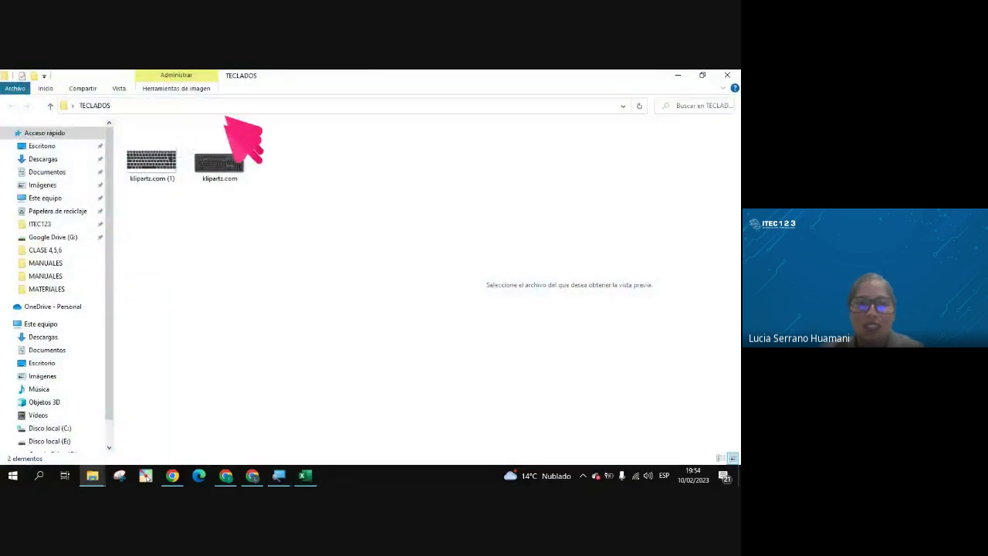
{"action": "double_click", "coordinate": [212, 162]}
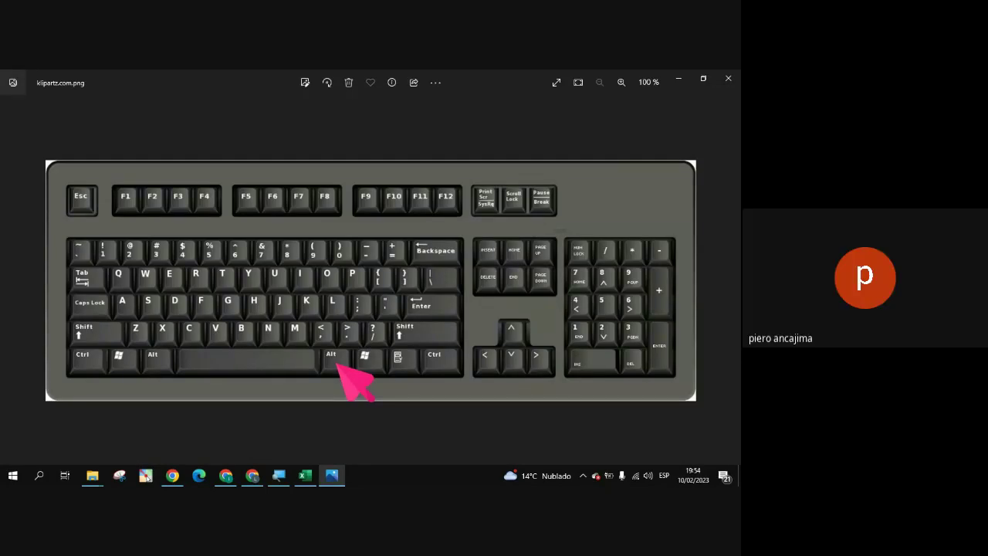
{"action": "key", "text": "super+plus"}
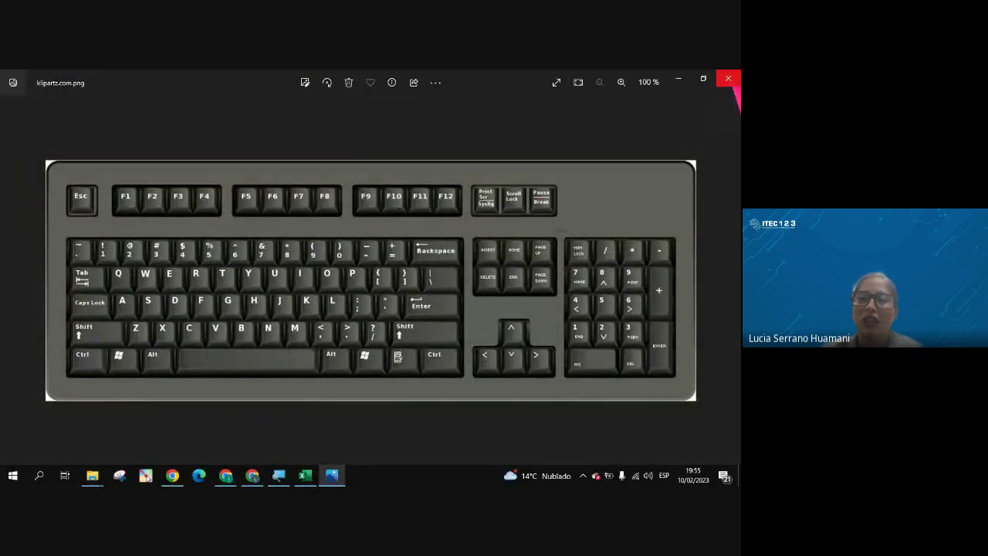
{"action": "left_click", "coordinate": [728, 78]}
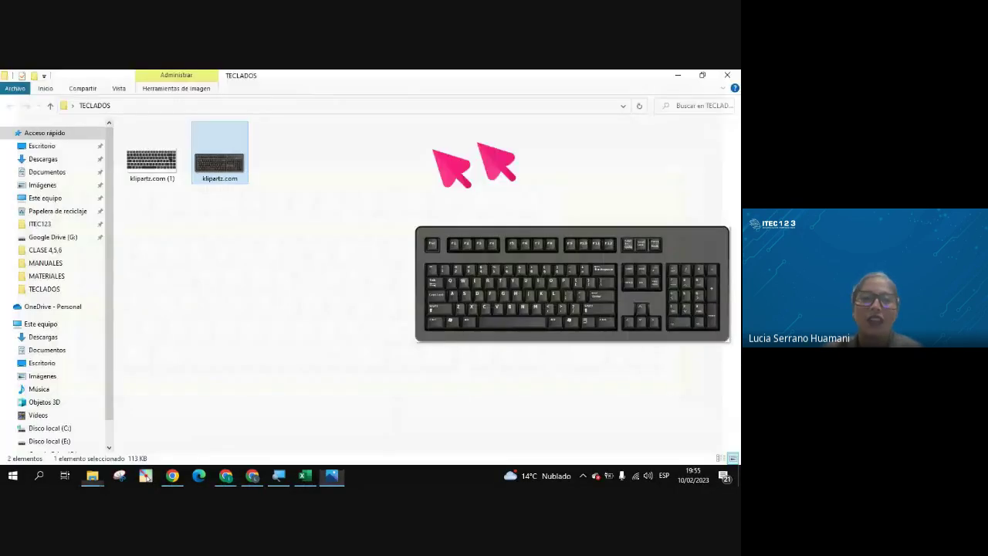
{"action": "left_click", "coordinate": [163, 158]}
{"action": "double_click", "coordinate": [162, 159]}
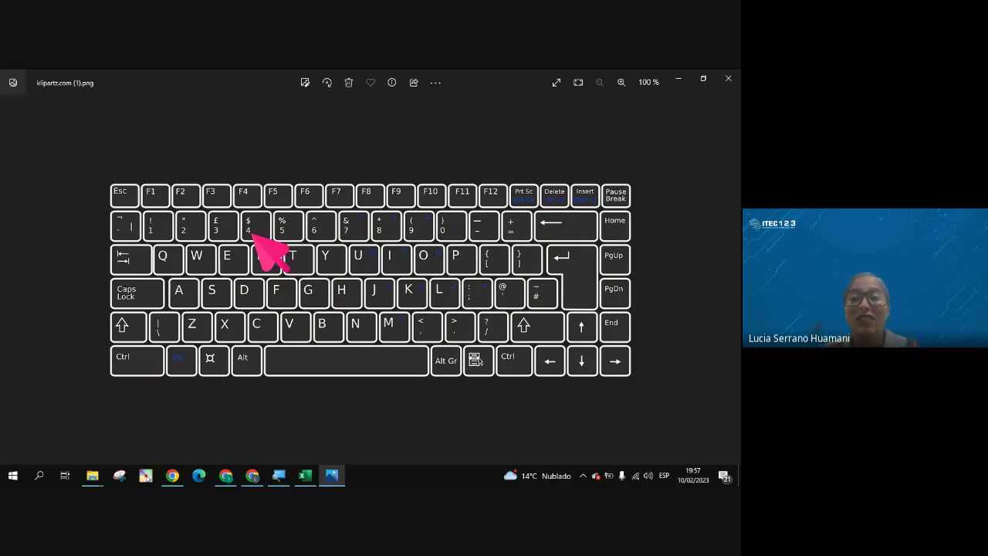
Switch back to Excel and make the percentage reference in the first Total Descuento 1 formula absolute, as =B4*$G$4
{"action": "left_click", "coordinate": [306, 475]}
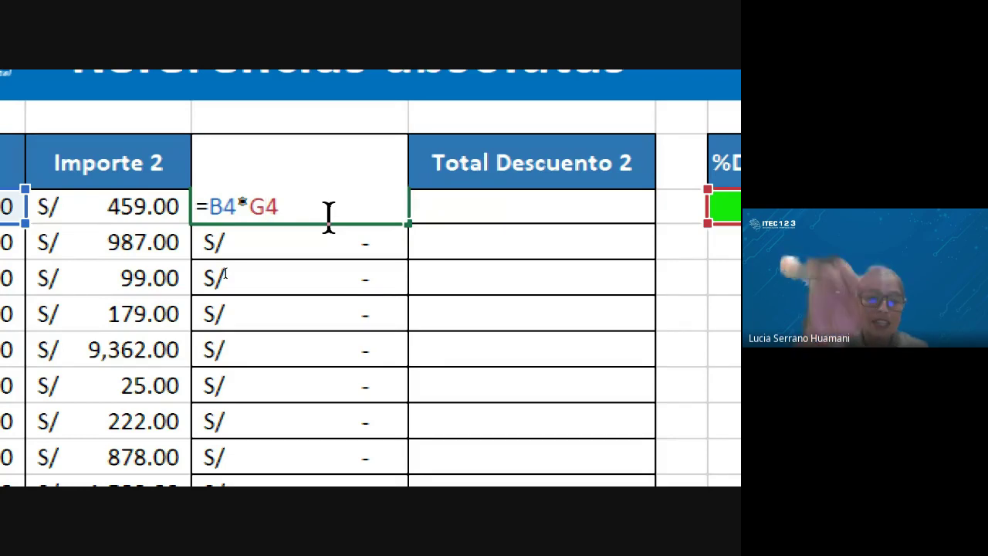
{"action": "key", "text": "F4"}
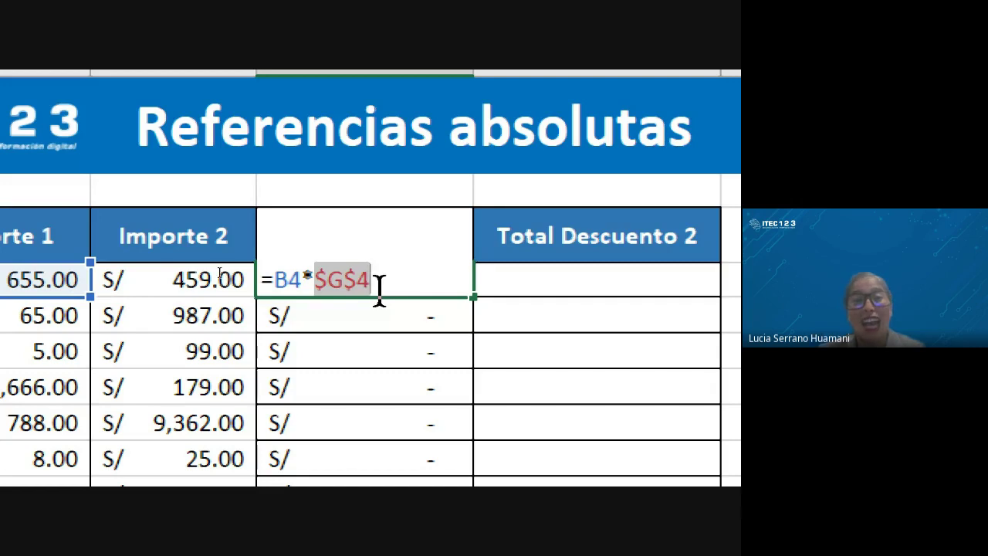
{"action": "left_click", "coordinate": [389, 280]}
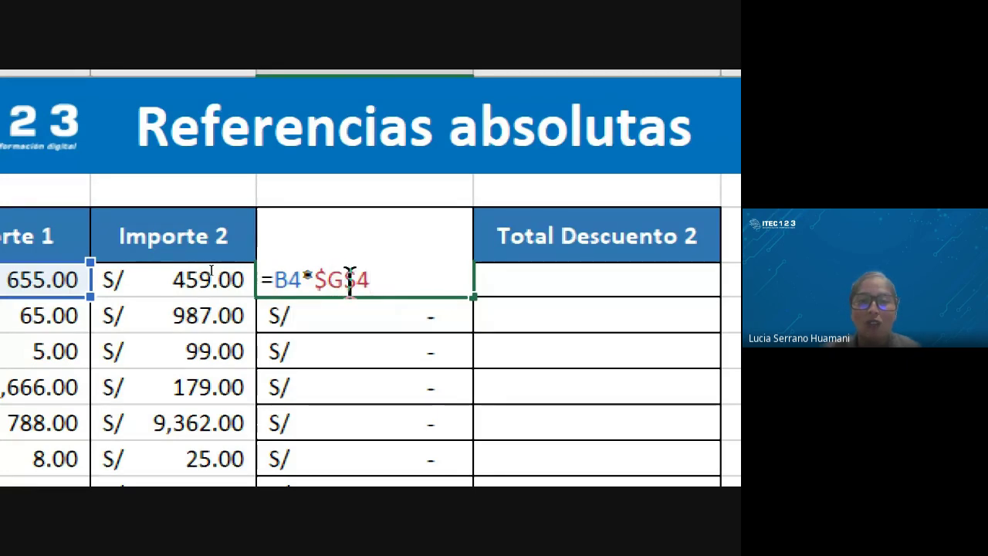
{"action": "left_click_drag", "start_coordinate": [348, 279], "coordinate": [325, 270]}
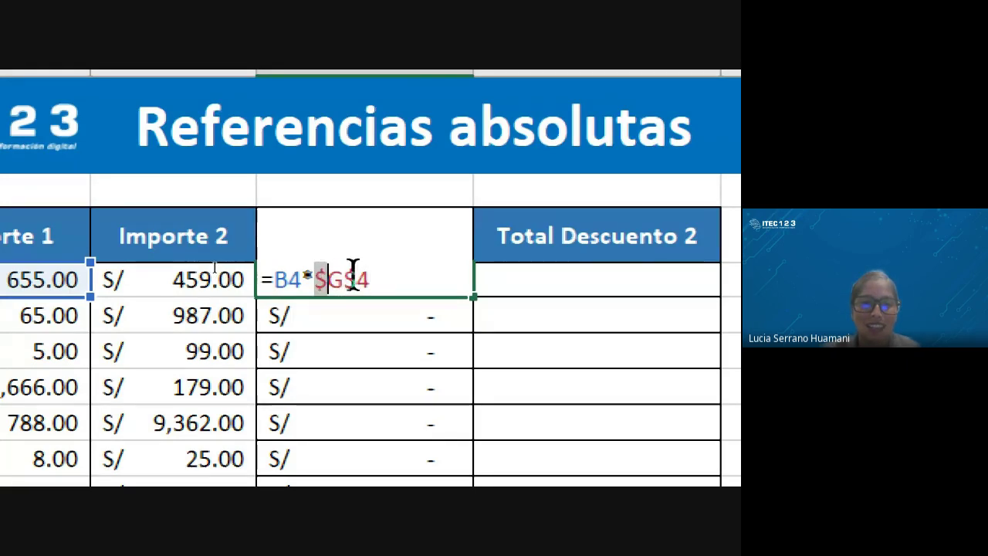
{"action": "left_click", "coordinate": [391, 273]}
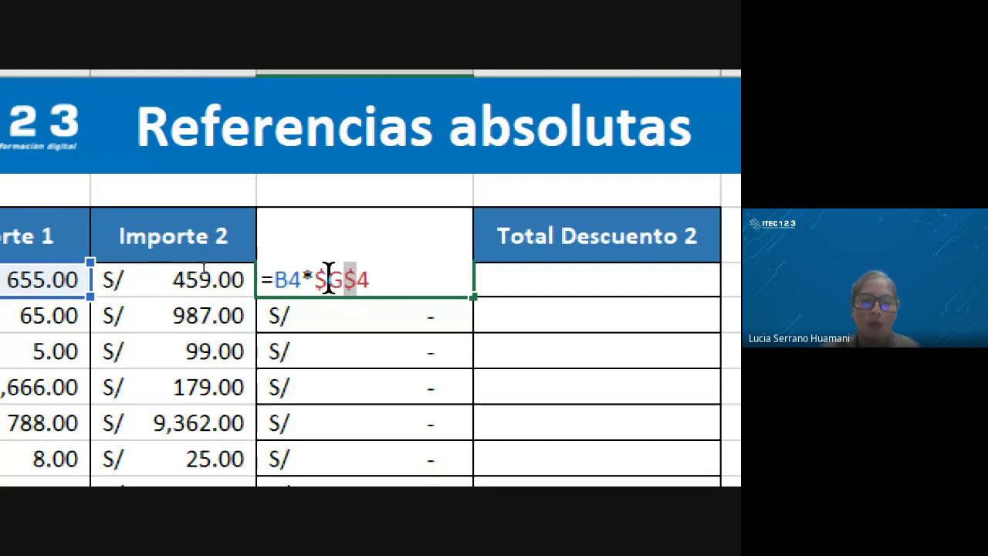
{"action": "left_click_drag", "start_coordinate": [327, 279], "coordinate": [315, 279]}
{"action": "left_click", "coordinate": [364, 279]}
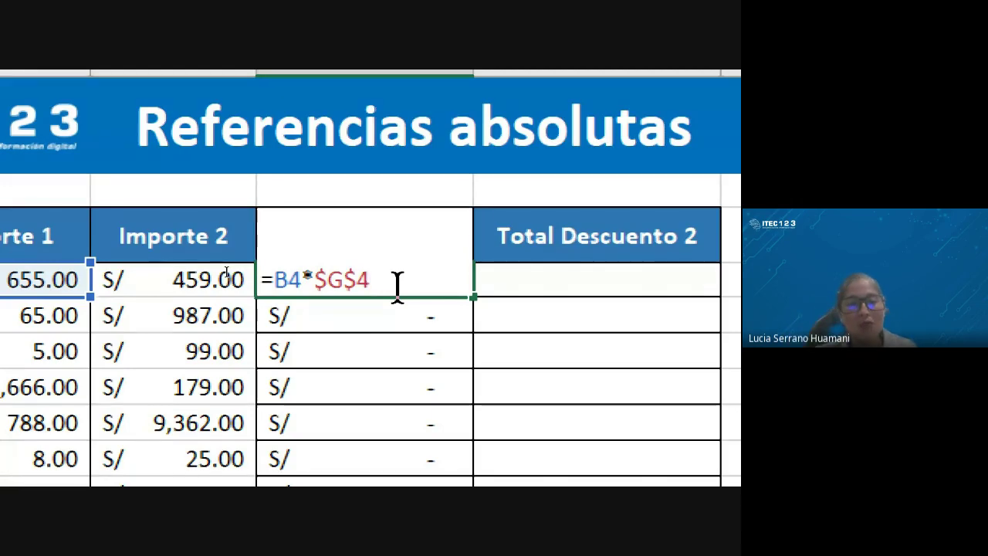
{"action": "key", "text": "Return"}
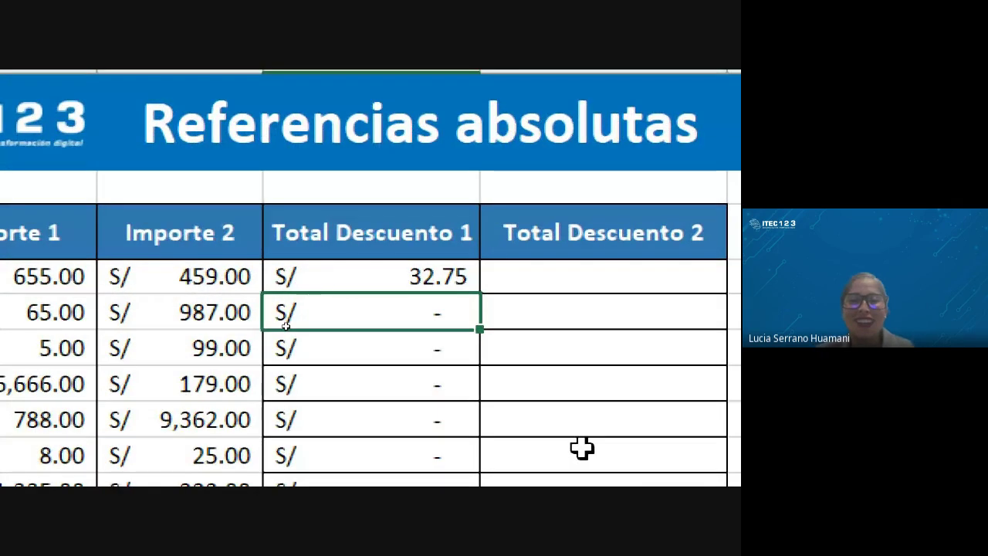
Fill the corrected first Total Descuento 1 formula down through the last row of the table
{"action": "left_click", "coordinate": [461, 276]}
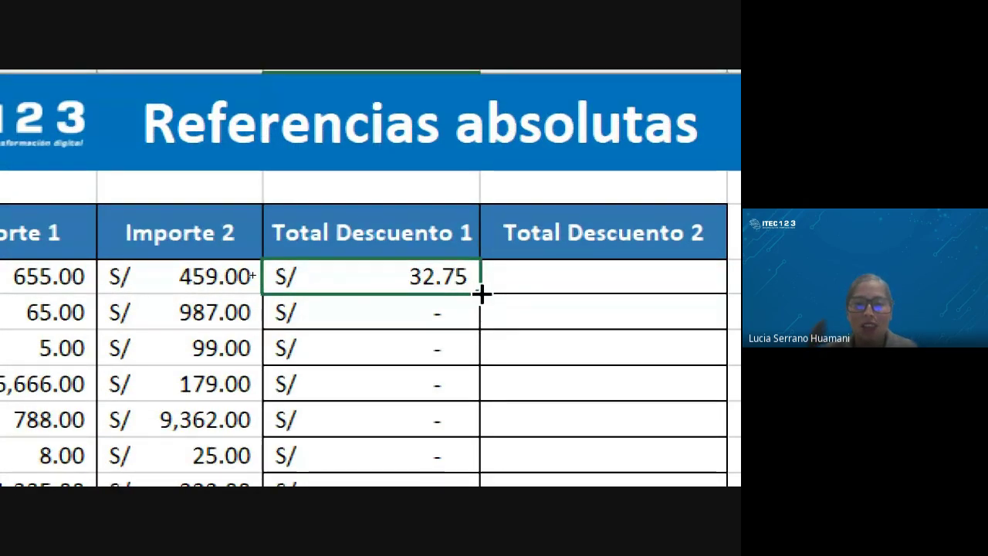
{"action": "double_click", "coordinate": [480, 294]}
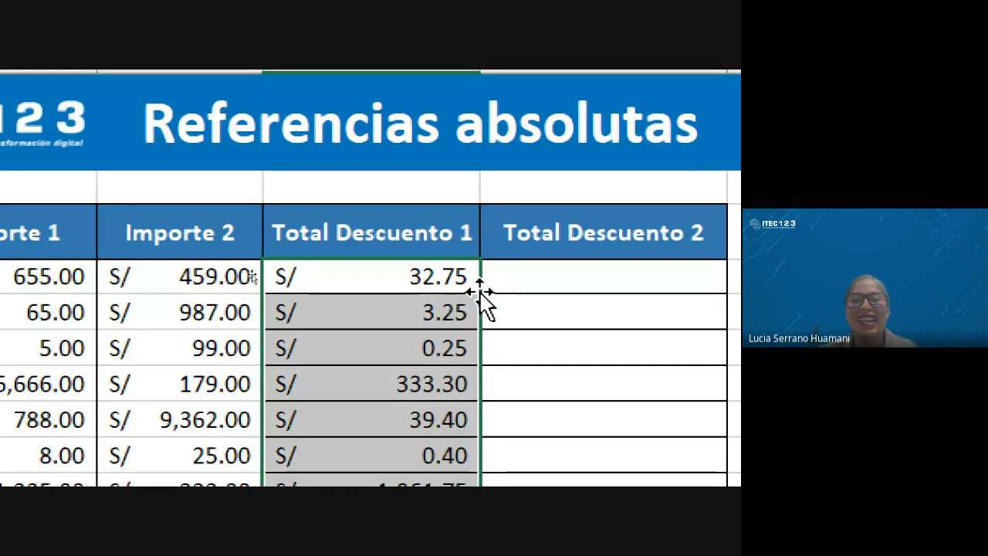
{"action": "scroll", "coordinate": [433, 461], "scroll_direction": "down", "scroll_amount": 1}
Compare the Importe 1 amounts in the second, third and fourth rows with their Total Descuento 1 results
{"action": "left_click", "coordinate": [402, 321]}
{"action": "scroll", "coordinate": [421, 463], "scroll_direction": "down", "scroll_amount": 3}
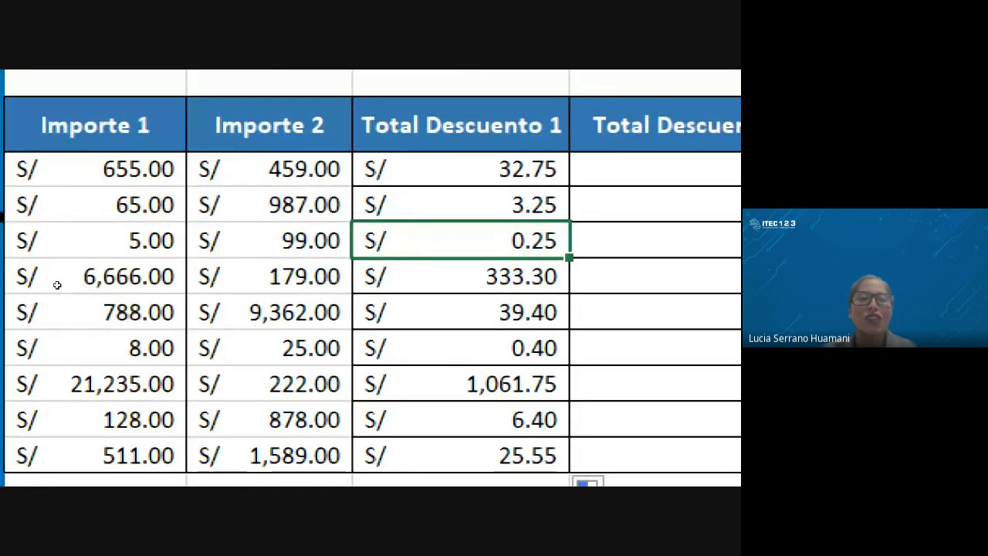
{"action": "left_click", "coordinate": [207, 207]}
{"action": "left_click", "coordinate": [503, 209]}
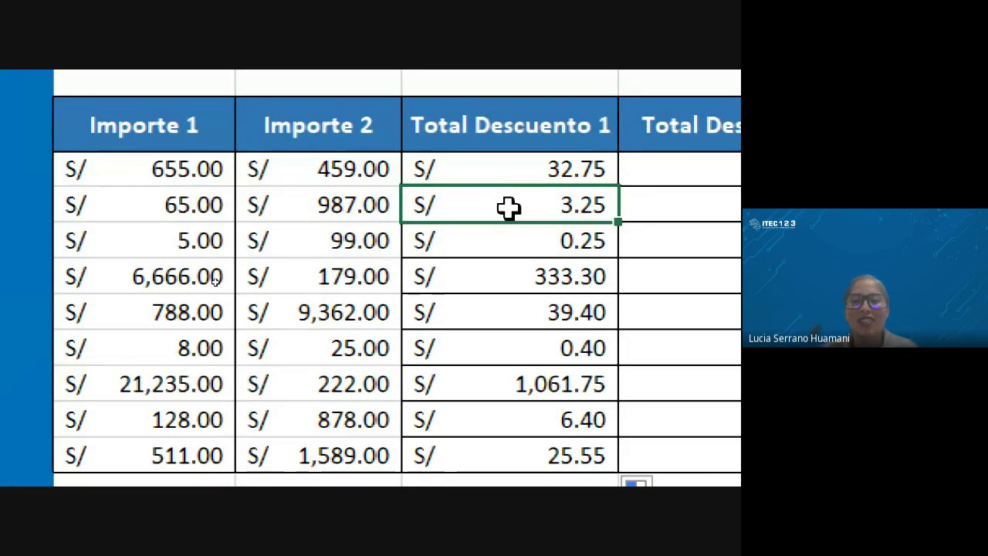
{"action": "left_click", "coordinate": [206, 239]}
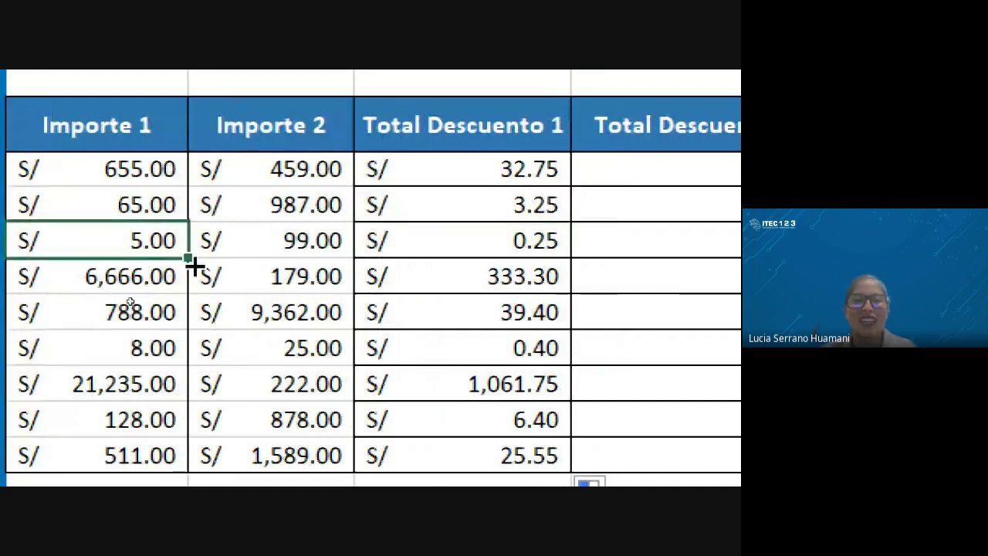
{"action": "left_click", "coordinate": [448, 252]}
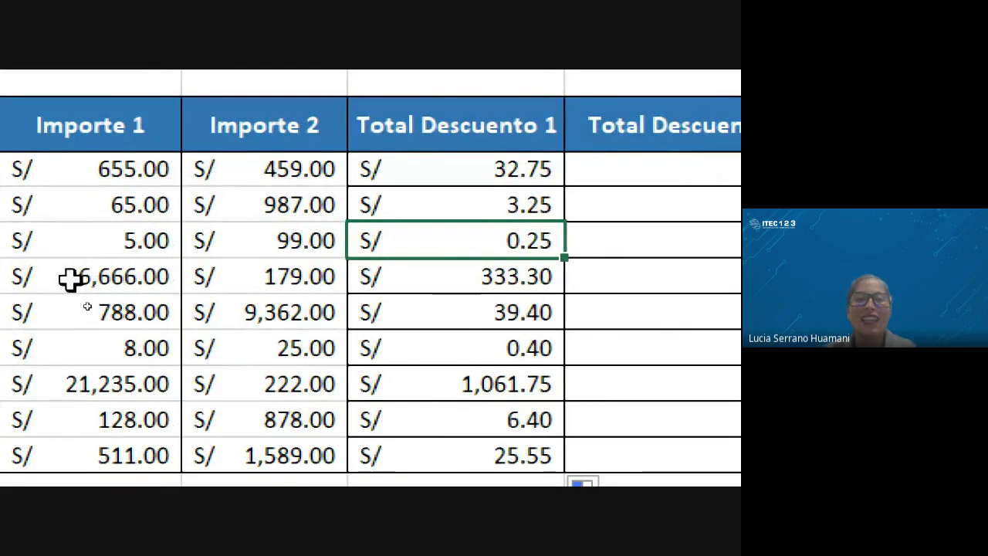
{"action": "left_click", "coordinate": [85, 278]}
{"action": "left_click", "coordinate": [486, 287]}
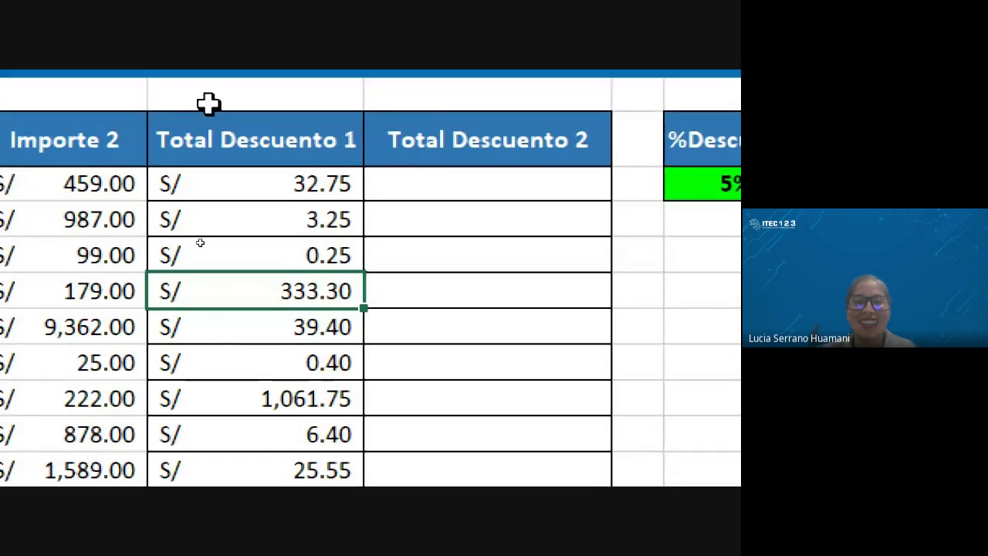
Copy the formula text =B4*$G$4 from the first Total Descuento 1 cell
{"action": "left_click", "coordinate": [262, 197]}
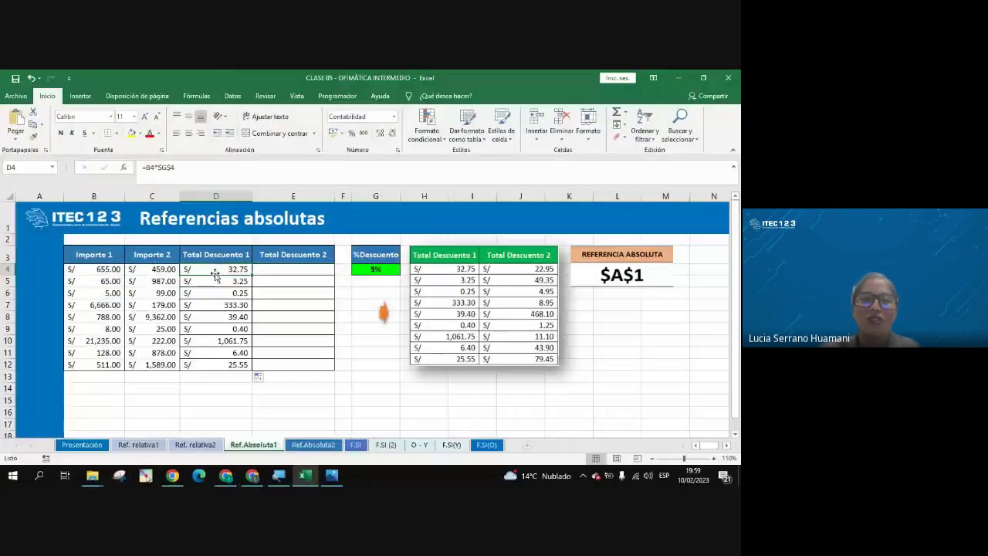
{"action": "triple_click", "coordinate": [183, 167]}
{"action": "key", "text": "ctrl+c"}
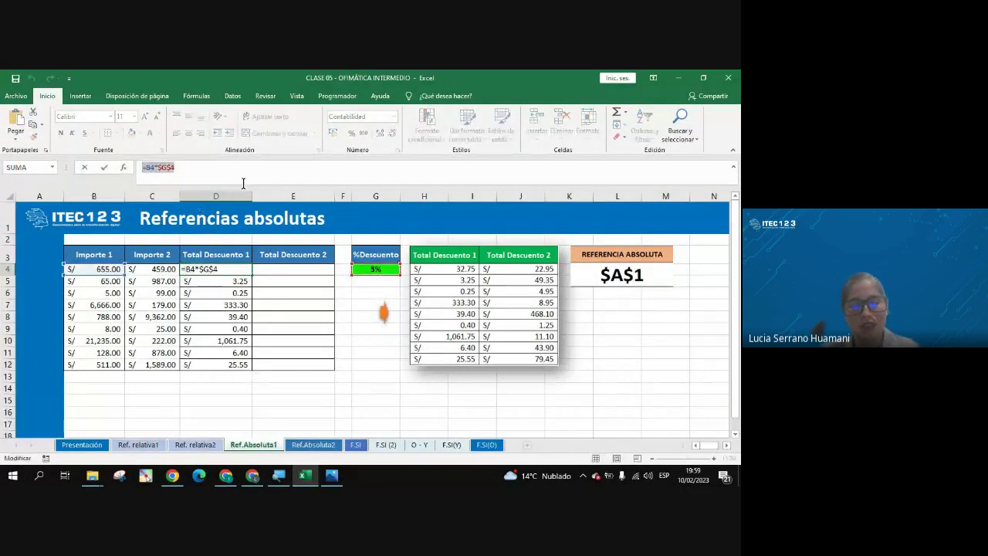
Switch to the Google Meet call and send the formula =B4*$G$4 as a chat message to the class
{"action": "left_click", "coordinate": [253, 475]}
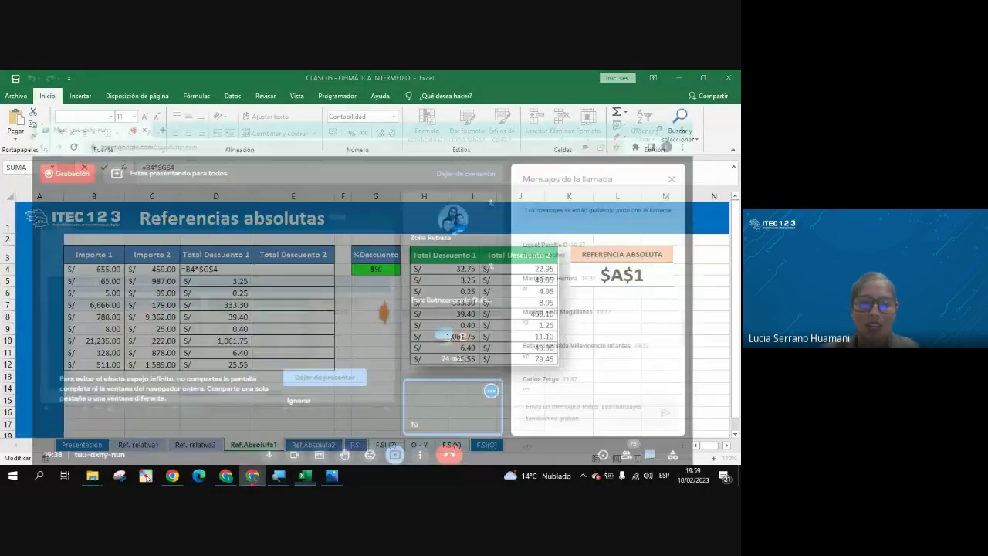
{"action": "scroll", "coordinate": [618, 370], "scroll_direction": "down", "scroll_amount": 10}
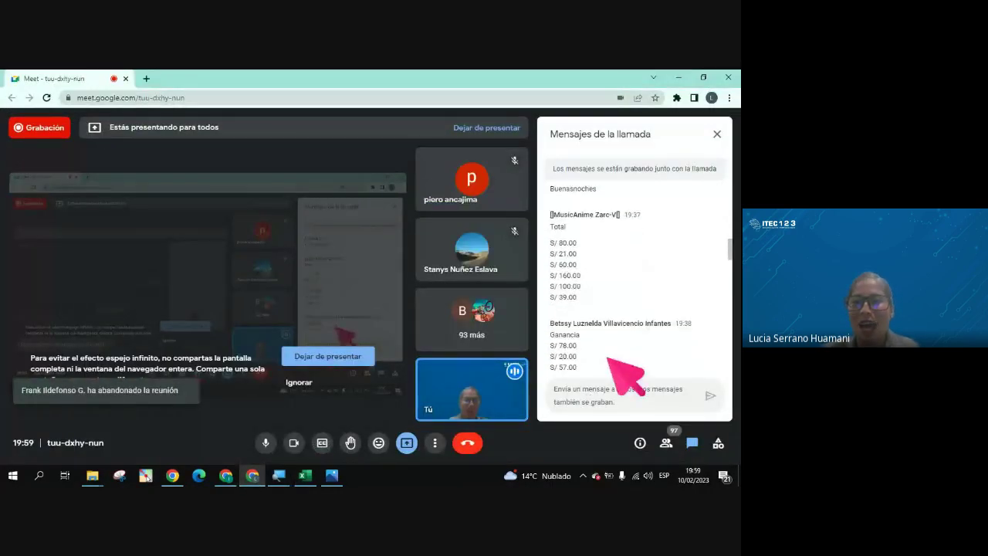
{"action": "scroll", "coordinate": [607, 357], "scroll_direction": "down", "scroll_amount": 10}
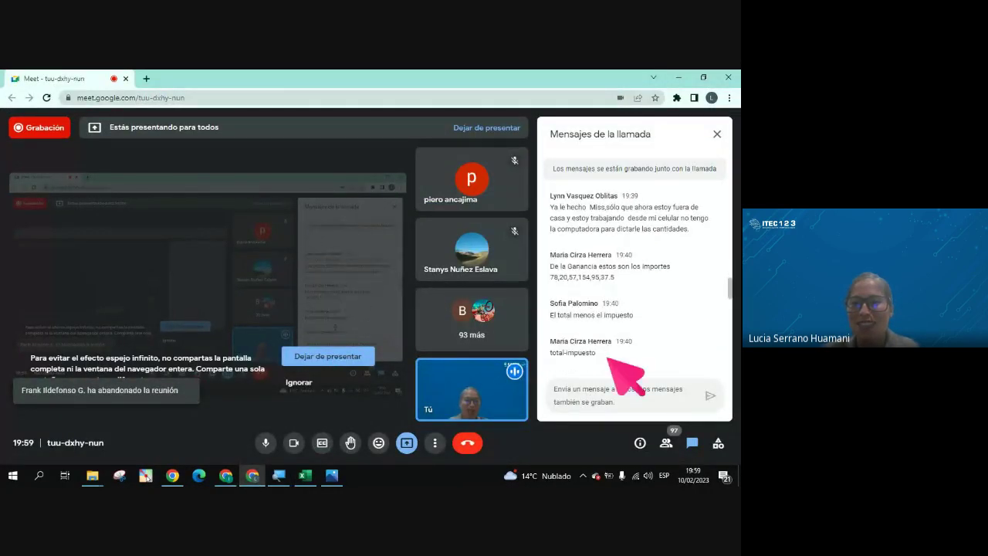
{"action": "scroll", "coordinate": [610, 357], "scroll_direction": "up", "scroll_amount": 1}
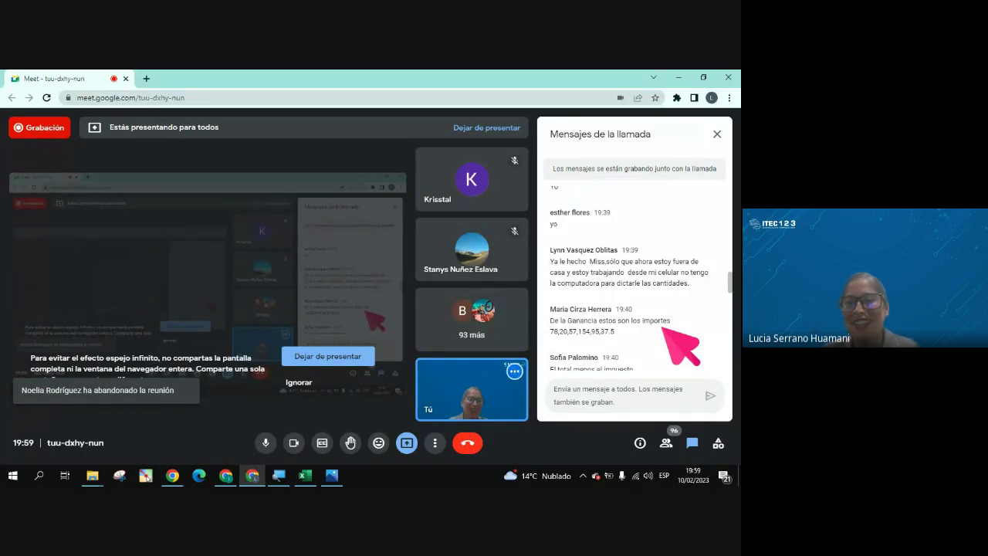
{"action": "scroll", "coordinate": [662, 327], "scroll_direction": "down", "scroll_amount": 3}
{"action": "scroll", "coordinate": [663, 332], "scroll_direction": "down", "scroll_amount": 6}
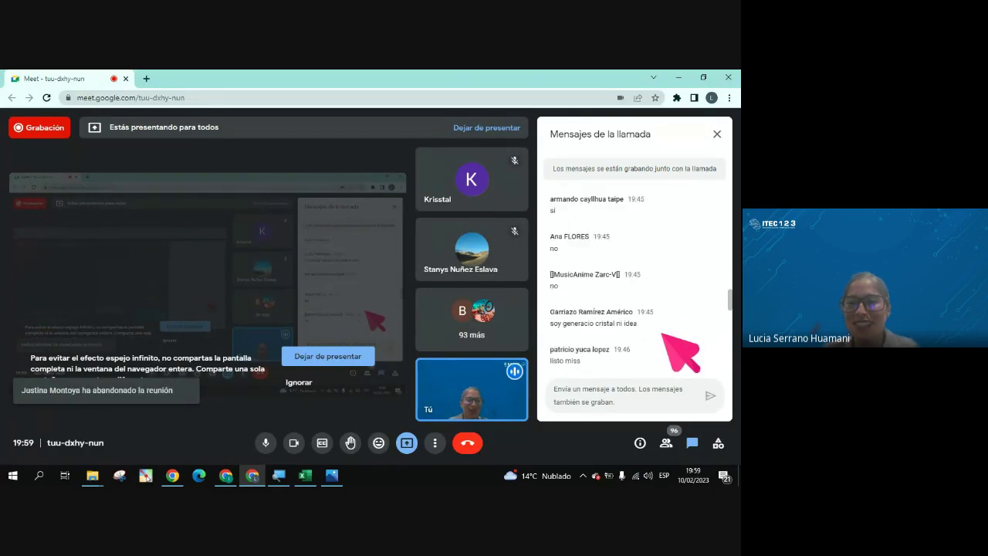
{"action": "scroll", "coordinate": [658, 348], "scroll_direction": "down", "scroll_amount": 3}
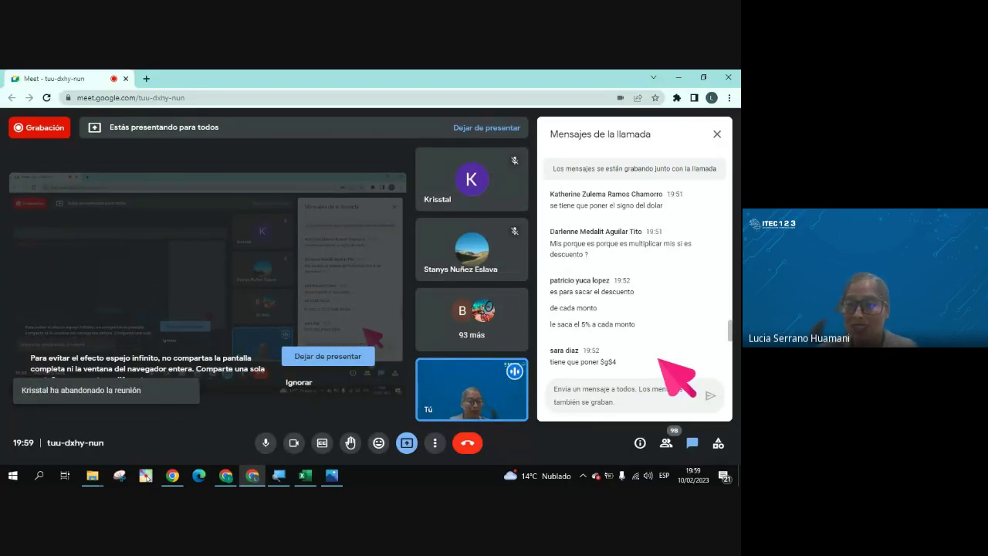
{"action": "scroll", "coordinate": [660, 360], "scroll_direction": "down", "scroll_amount": 1}
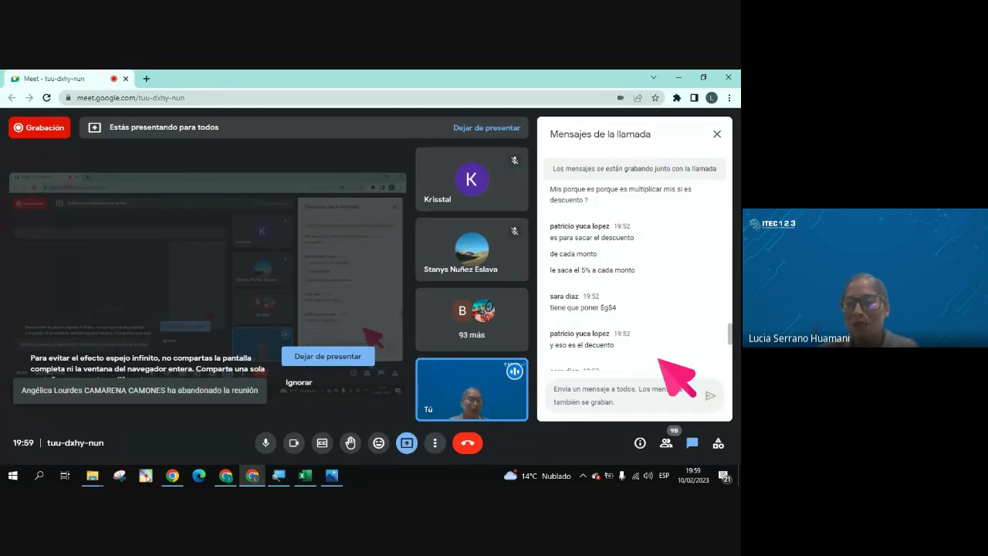
{"action": "scroll", "coordinate": [659, 359], "scroll_direction": "down", "scroll_amount": 10}
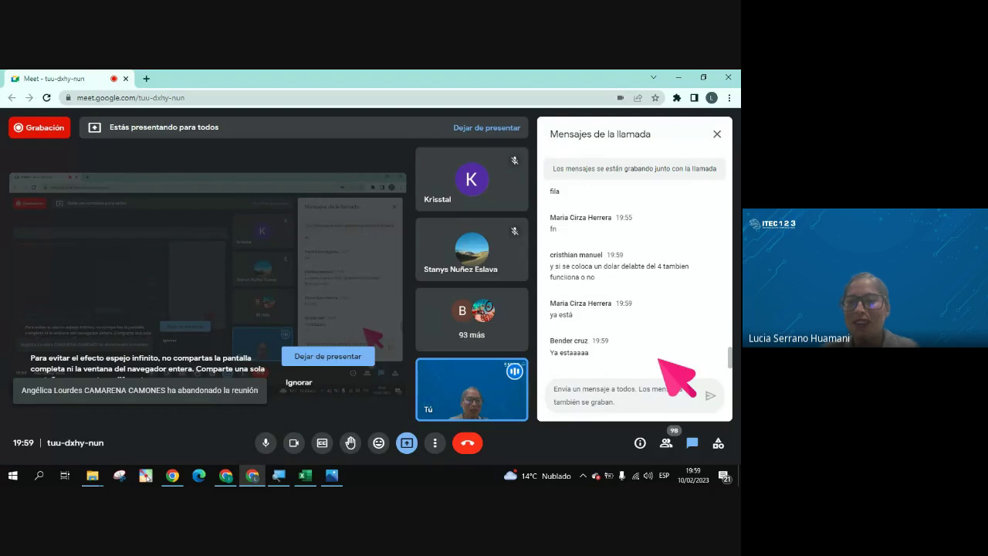
{"action": "left_click", "coordinate": [648, 390]}
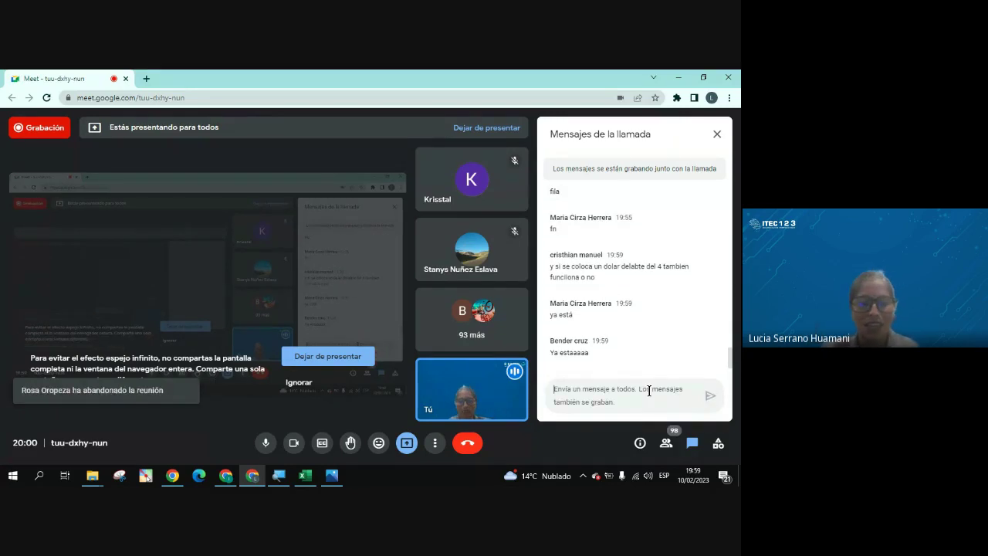
{"action": "key", "text": "ctrl+v"}
{"action": "key", "text": "Return"}
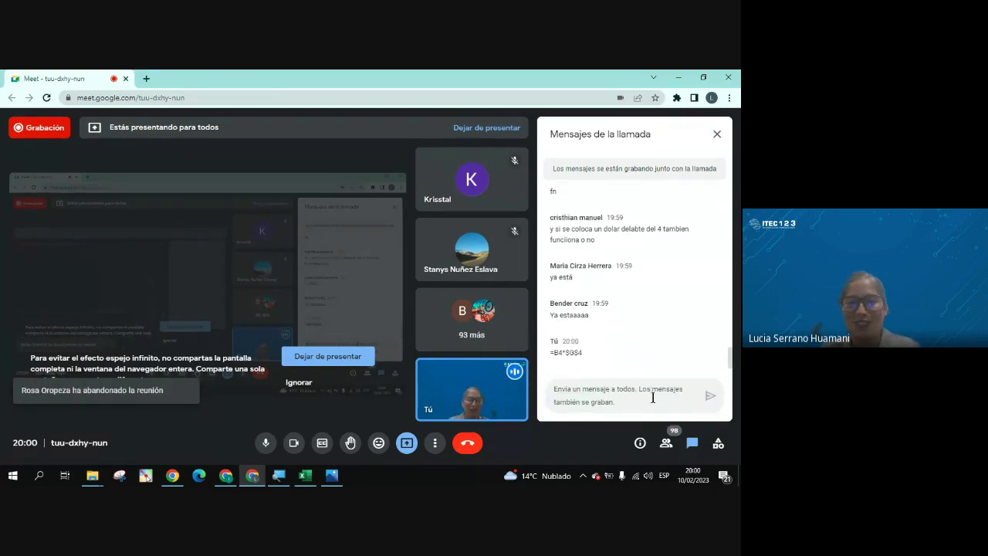
Switch back to Excel and remove the filled Total Descuento 1 results below the first row
{"action": "key", "text": "alt+Tab"}
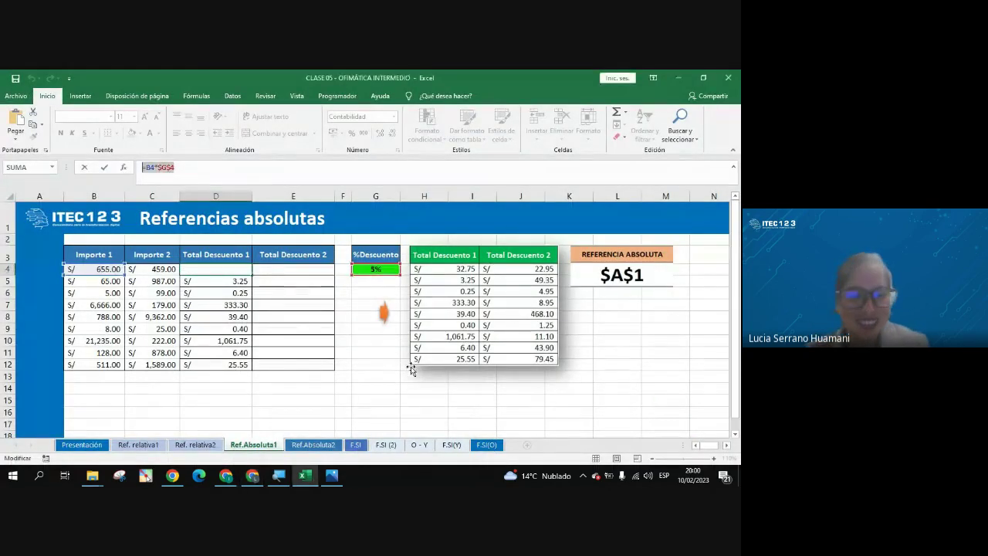
{"action": "left_click", "coordinate": [229, 307]}
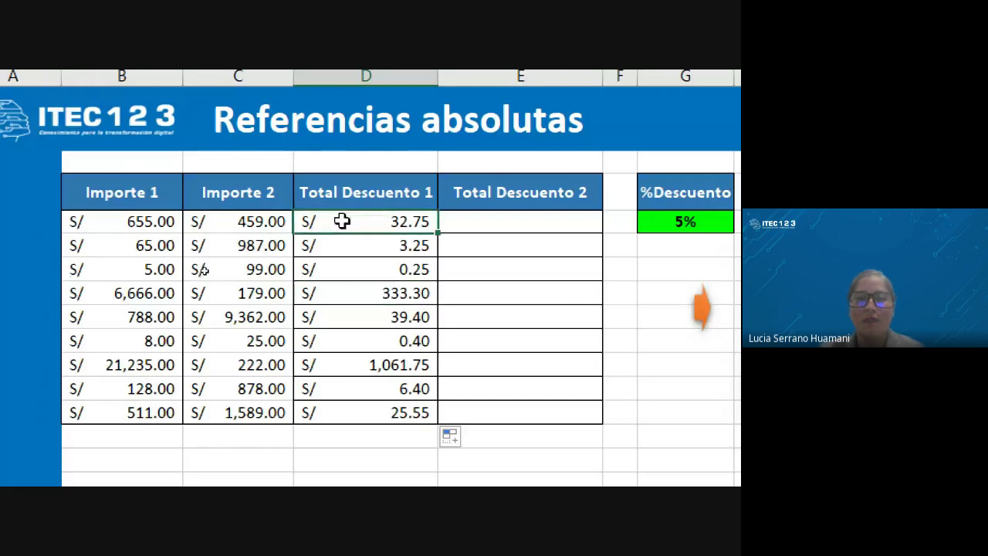
{"action": "left_click_drag", "start_coordinate": [357, 244], "coordinate": [364, 422]}
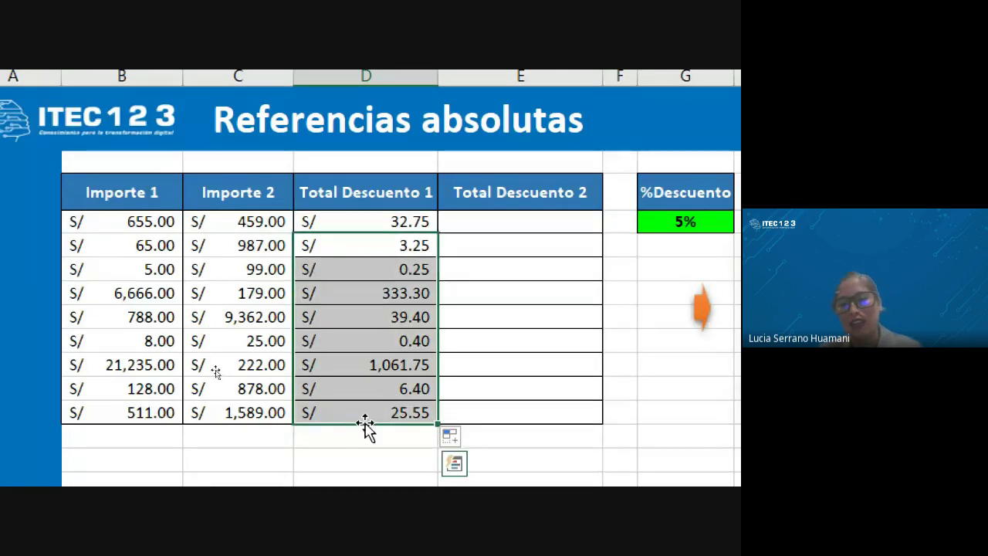
{"action": "key", "text": "ctrl+z"}
Refill the first Total Descuento 1 formula down to the end of the table
{"action": "left_click", "coordinate": [360, 218]}
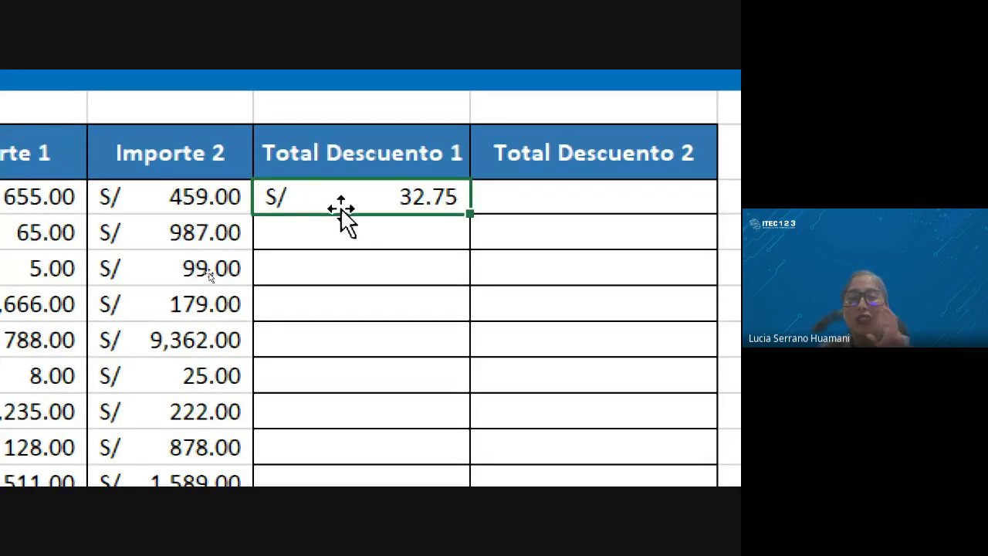
{"action": "double_click", "coordinate": [472, 213]}
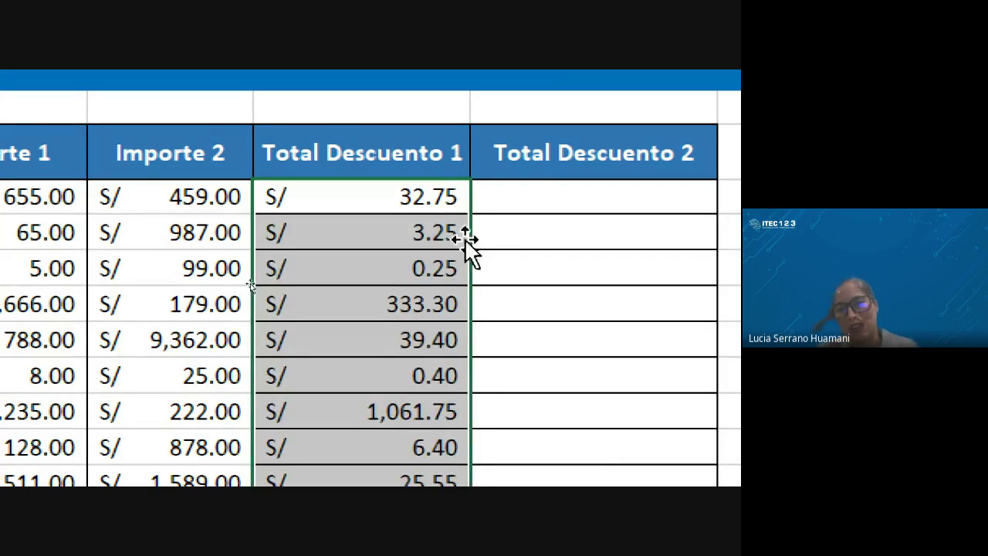
{"action": "left_click_drag", "start_coordinate": [434, 242], "coordinate": [434, 267]}
{"action": "left_click", "coordinate": [434, 245]}
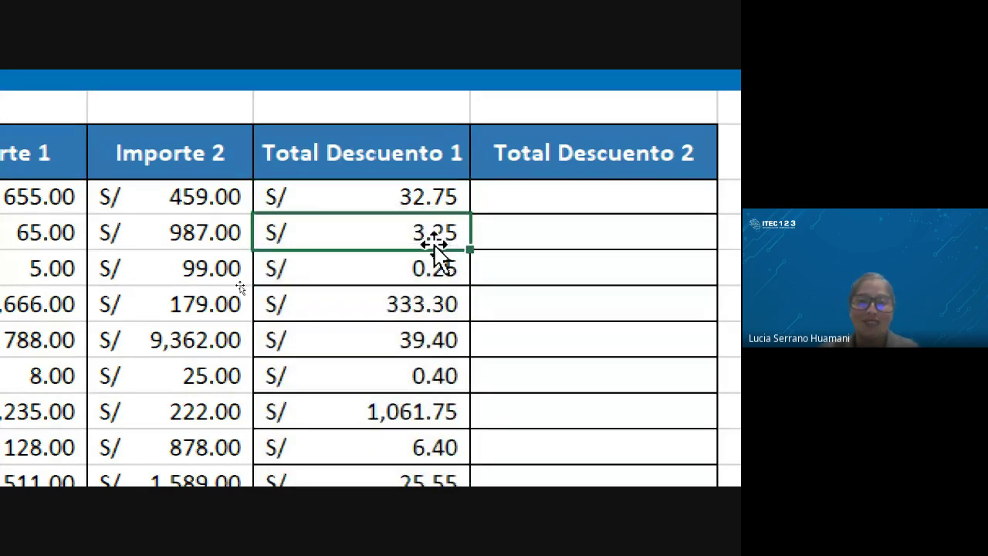
Start the first Total Descuento 2 formula by multiplying the first Importe 2 amount by the percentage cell, as =C4*G4
{"action": "scroll", "coordinate": [555, 235], "scroll_direction": "right", "scroll_amount": 2}
{"action": "left_click", "coordinate": [434, 192]}
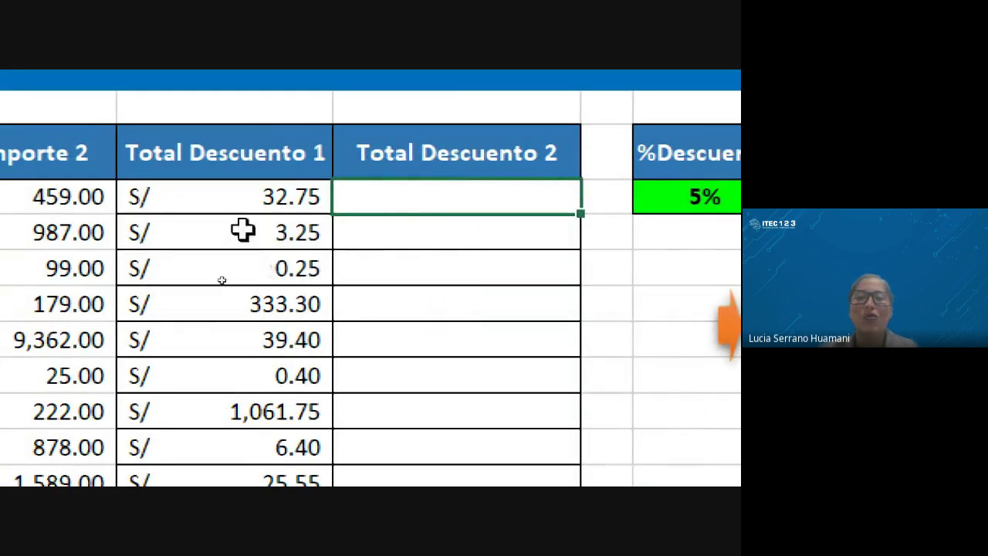
{"action": "scroll", "coordinate": [22, 239], "scroll_direction": "left", "scroll_amount": 2}
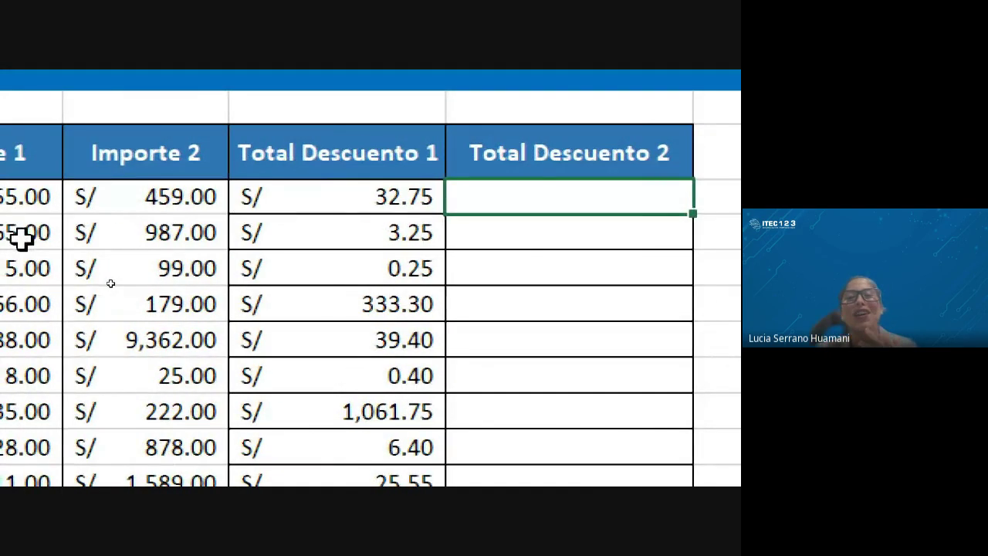
{"action": "scroll", "coordinate": [20, 239], "scroll_direction": "left", "scroll_amount": 2}
{"action": "left_click", "coordinate": [215, 197]}
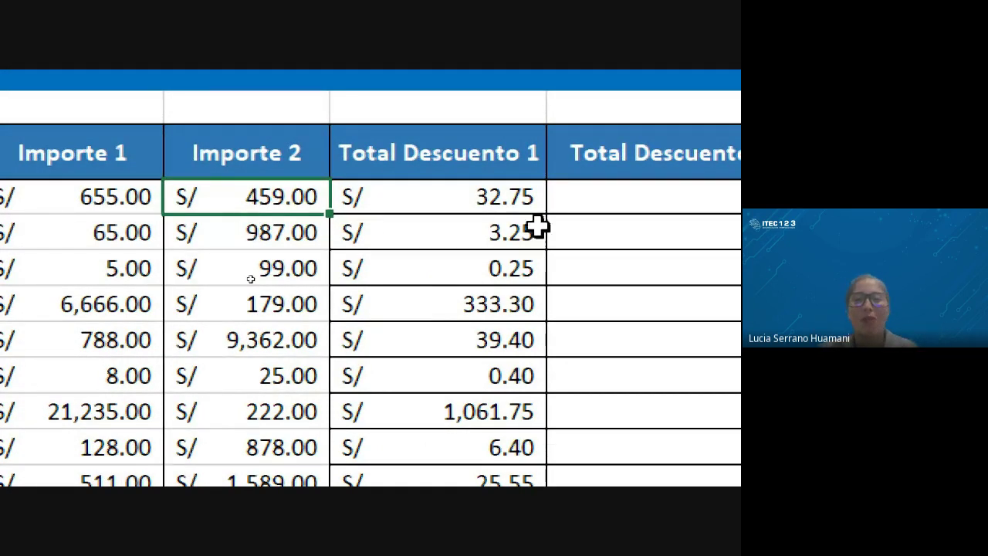
{"action": "scroll", "coordinate": [661, 225], "scroll_direction": "right", "scroll_amount": 3}
{"action": "left_click", "coordinate": [376, 199]}
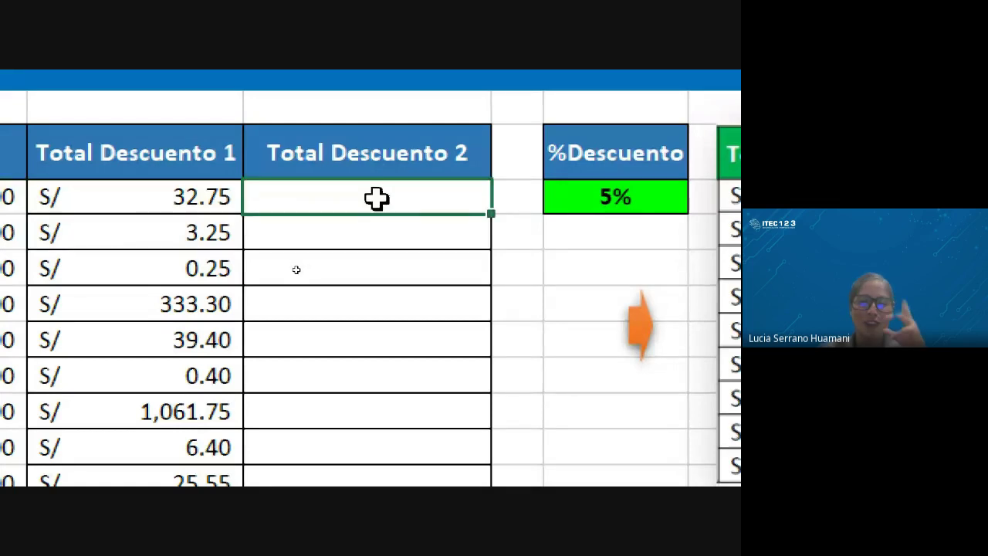
{"action": "type", "text": "="}
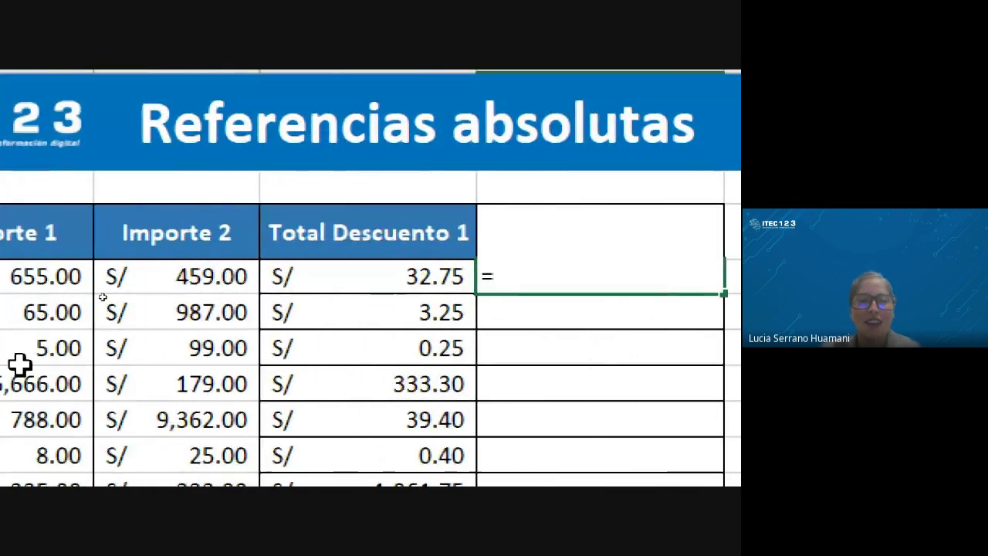
{"action": "left_click", "coordinate": [160, 275]}
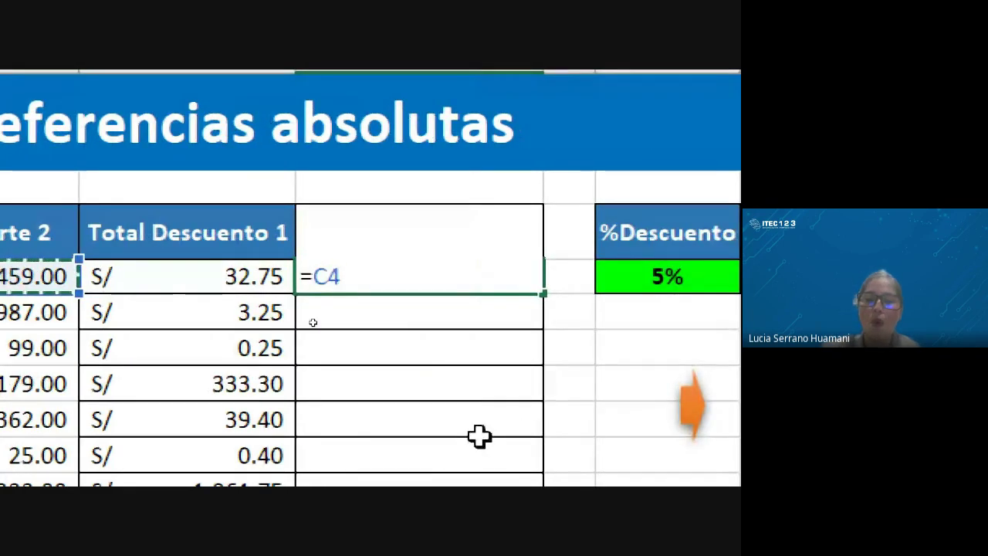
{"action": "type", "text": "*"}
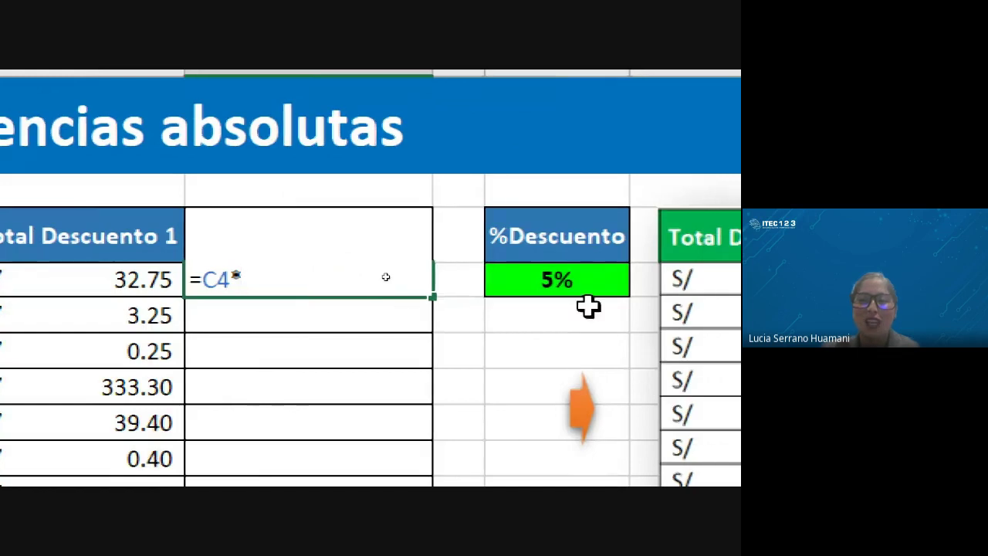
{"action": "left_click", "coordinate": [591, 282]}
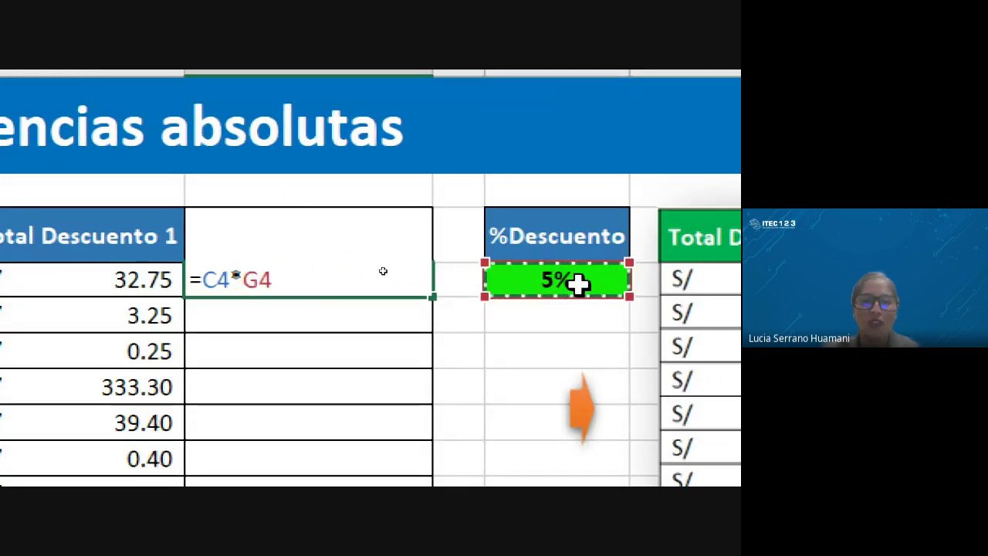
Make the percentage reference in the Total Descuento 2 formula absolute and enter it as =C4*$G$4
{"action": "left_click", "coordinate": [261, 278]}
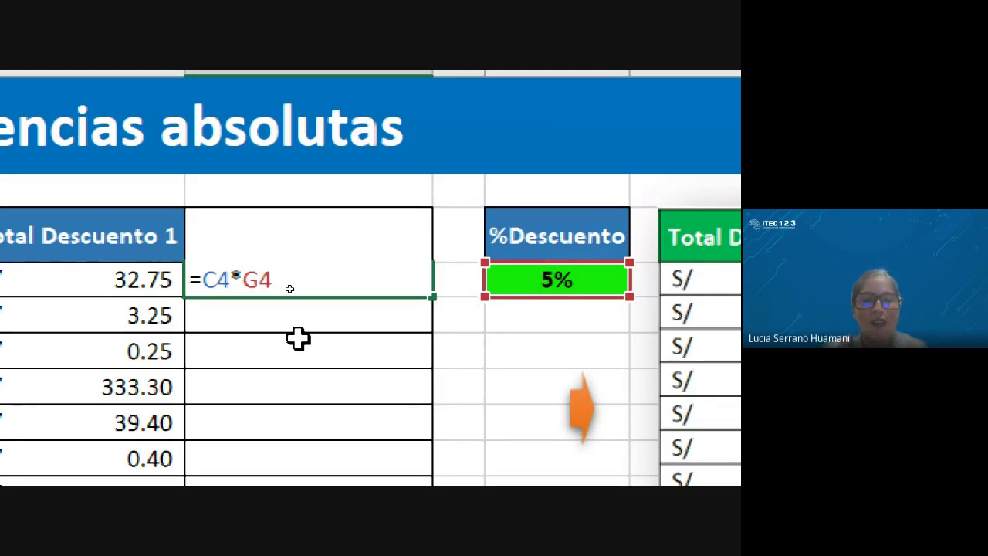
{"action": "key", "text": "F4"}
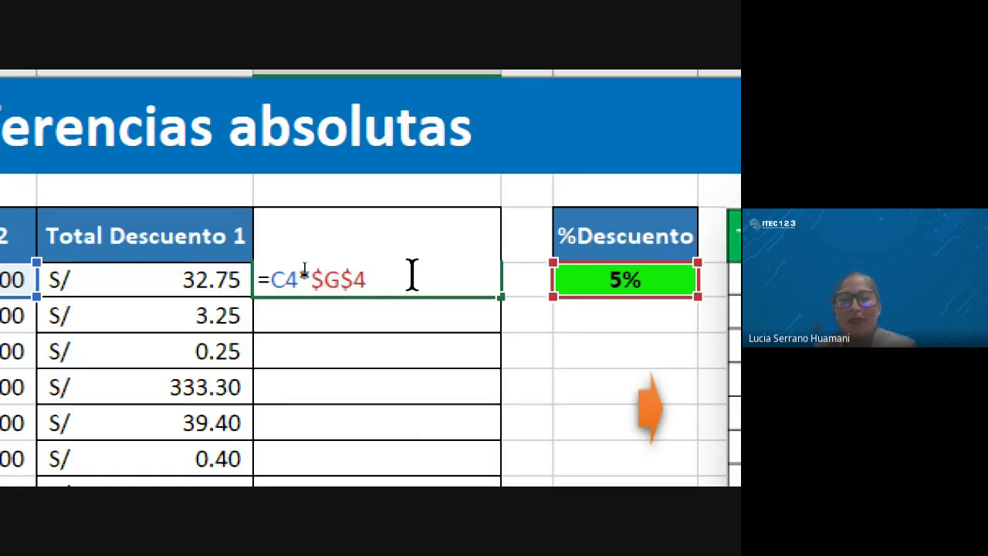
{"action": "key", "text": "Return"}
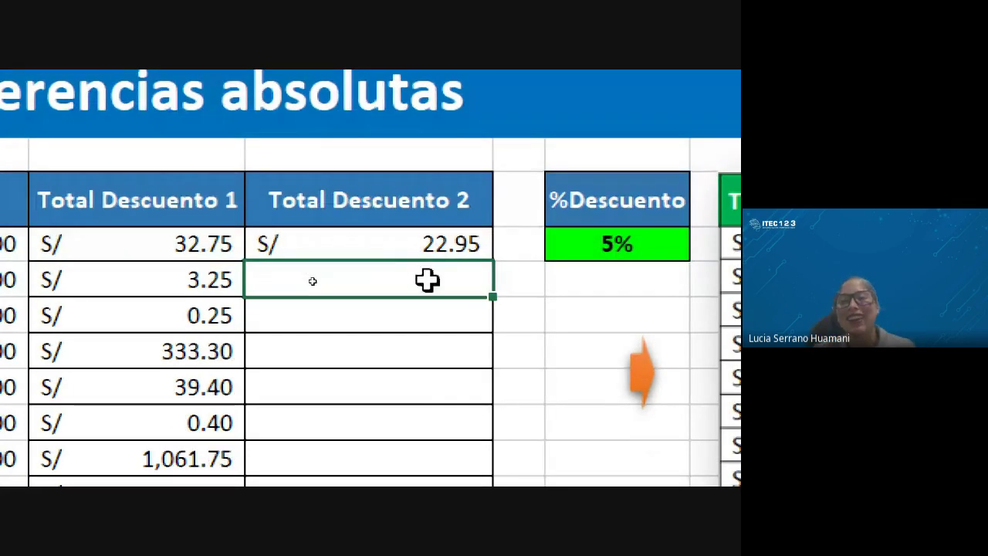
Fill the first Total Descuento 2 formula down through the last row of the table
{"action": "left_click", "coordinate": [424, 249]}
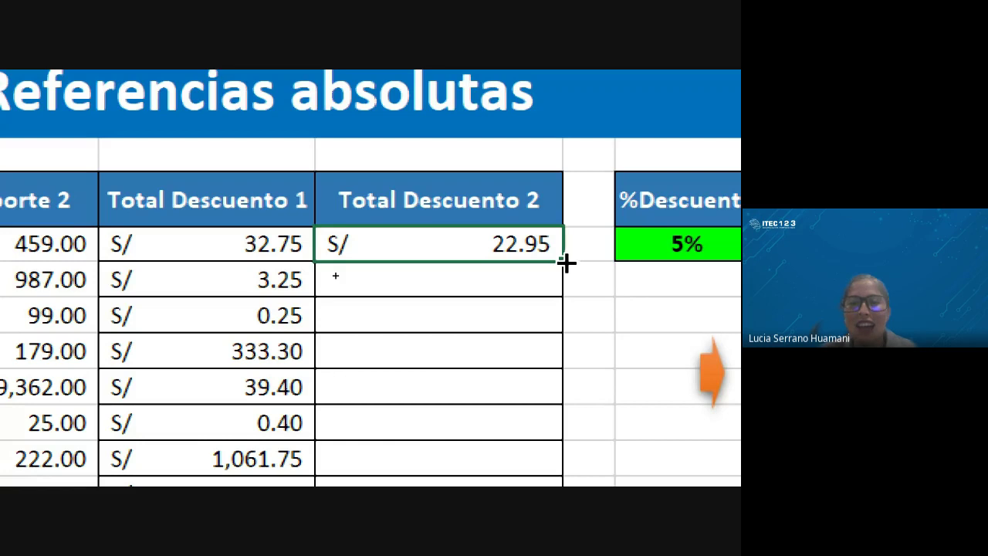
{"action": "double_click", "coordinate": [566, 263]}
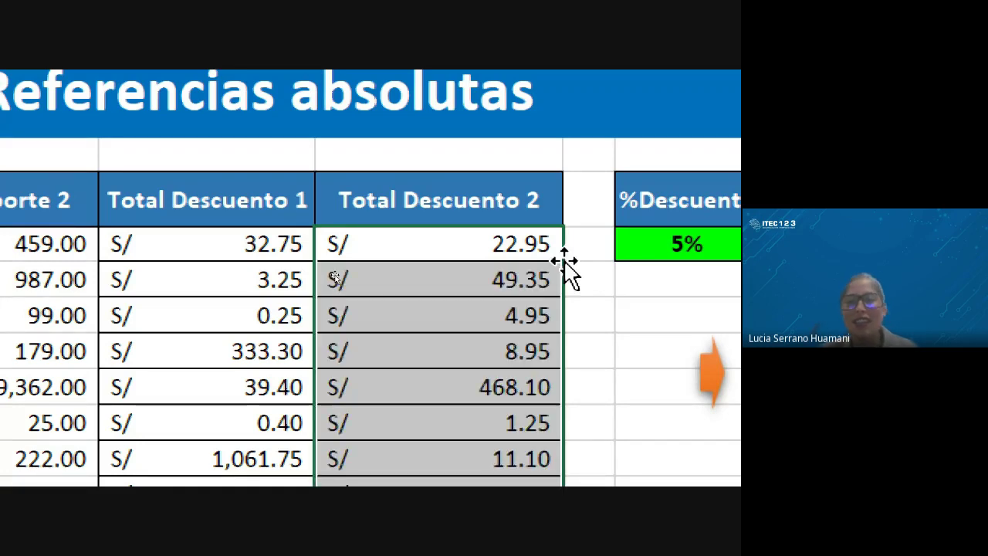
{"action": "left_click", "coordinate": [479, 340]}
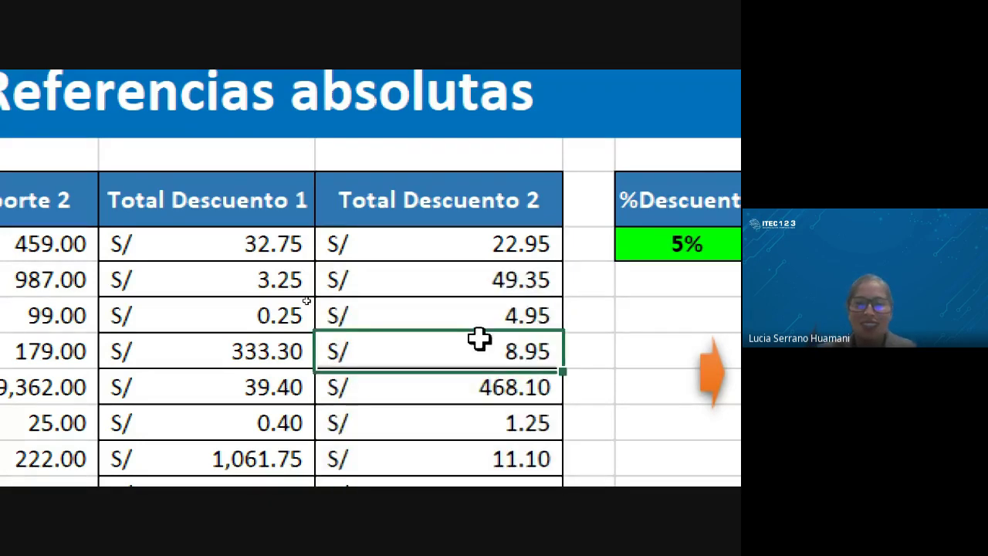
Inspect the cell references in the formula of the last Total Descuento 2 row, leaving the formula as it is
{"action": "scroll", "coordinate": [470, 386], "scroll_direction": "down", "scroll_amount": 2}
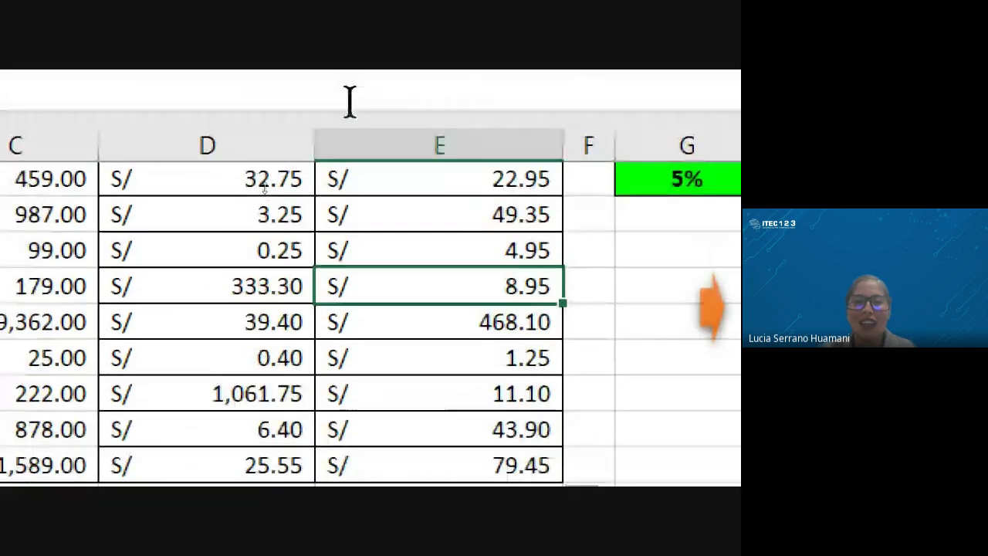
{"action": "scroll", "coordinate": [440, 425], "scroll_direction": "up", "scroll_amount": 1}
{"action": "scroll", "coordinate": [440, 426], "scroll_direction": "down", "scroll_amount": 1}
{"action": "scroll", "coordinate": [441, 427], "scroll_direction": "down", "scroll_amount": 1}
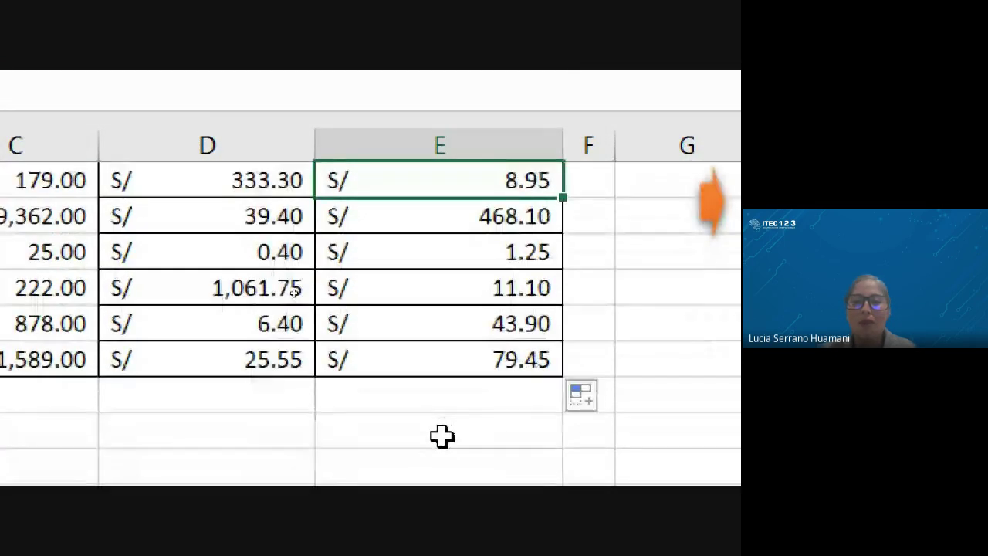
{"action": "left_click", "coordinate": [395, 359]}
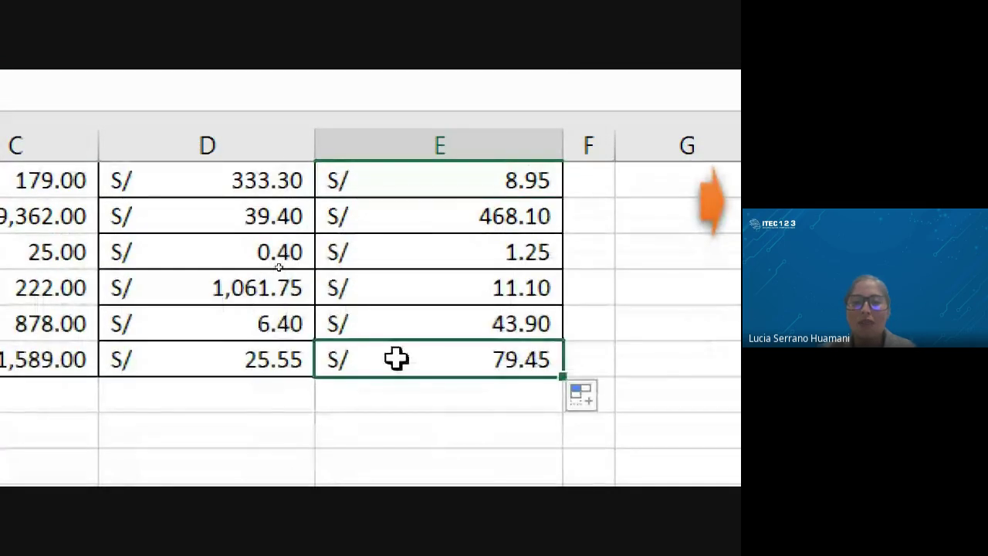
{"action": "double_click", "coordinate": [450, 365]}
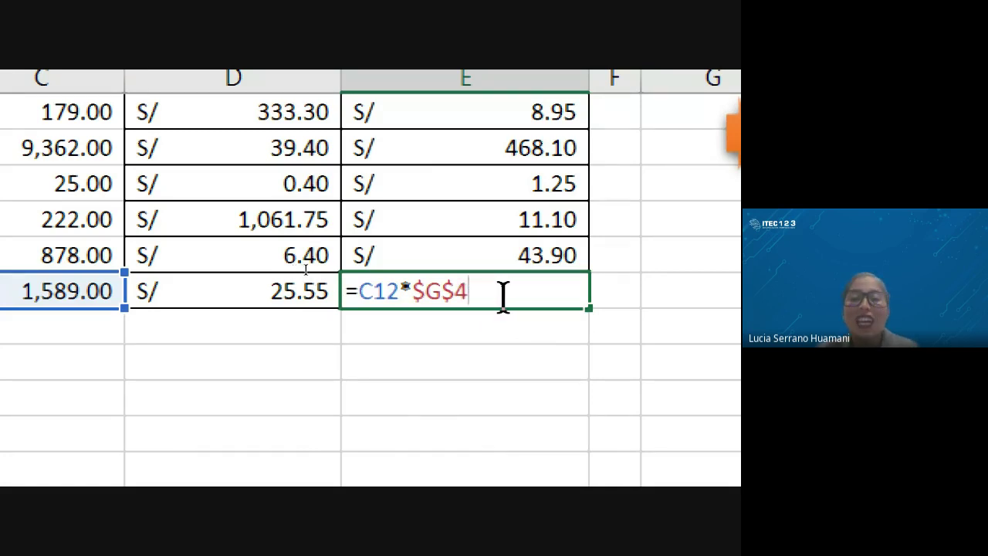
{"action": "key", "text": "ctrl+Return"}
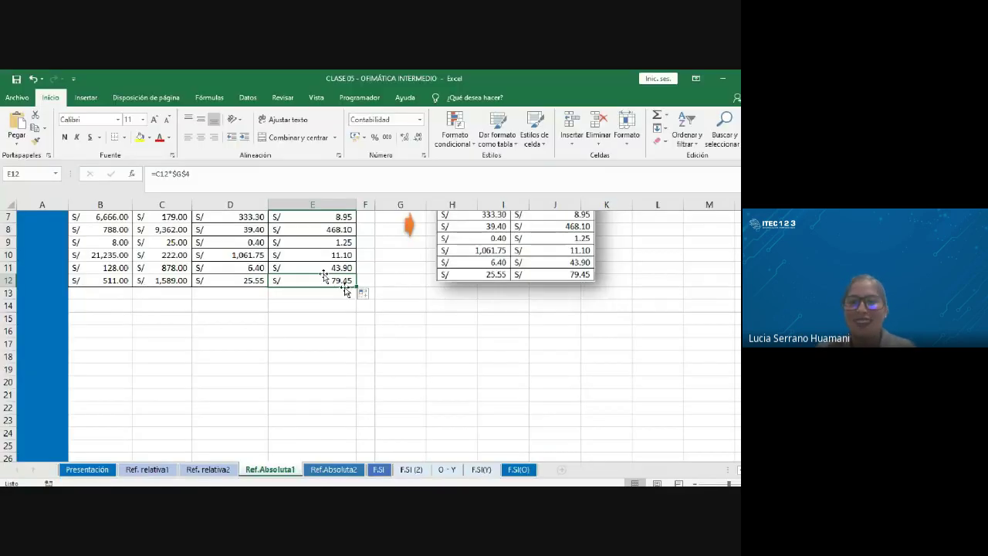
Switch to the Ref.Absoluta2 sheet with the activity grades table
{"action": "scroll", "coordinate": [243, 342], "scroll_direction": "up", "scroll_amount": 2}
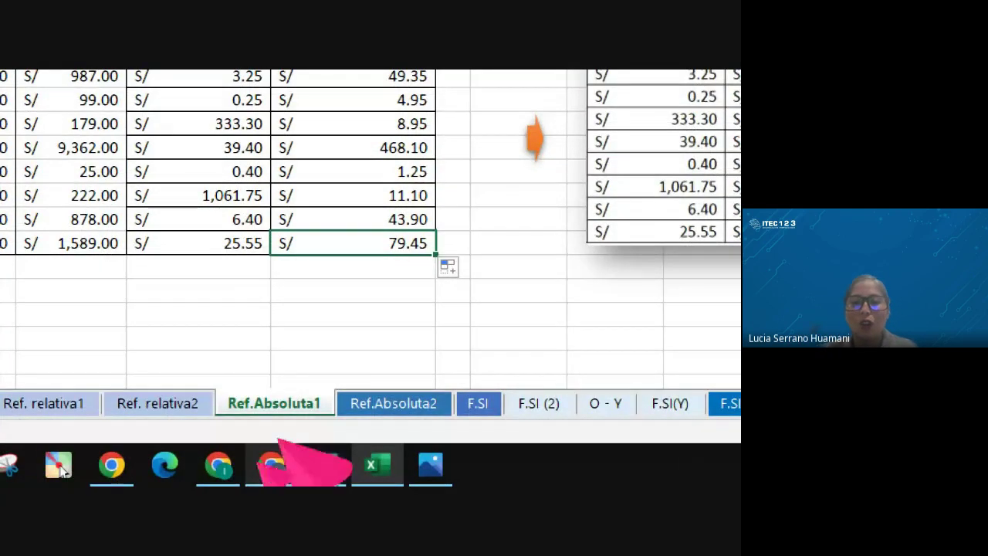
{"action": "left_click", "coordinate": [389, 410]}
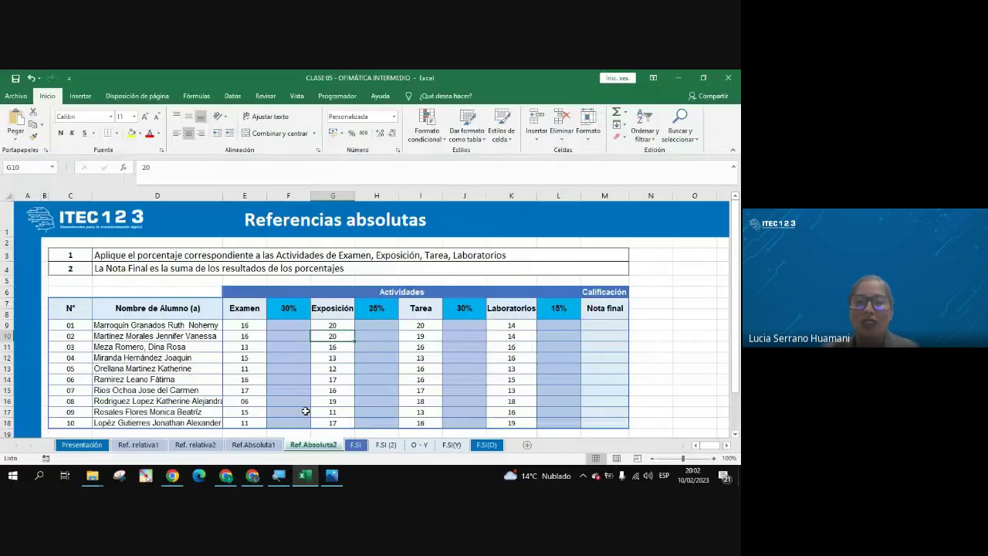
{"action": "left_click", "coordinate": [306, 411]}
{"action": "left_click", "coordinate": [284, 344]}
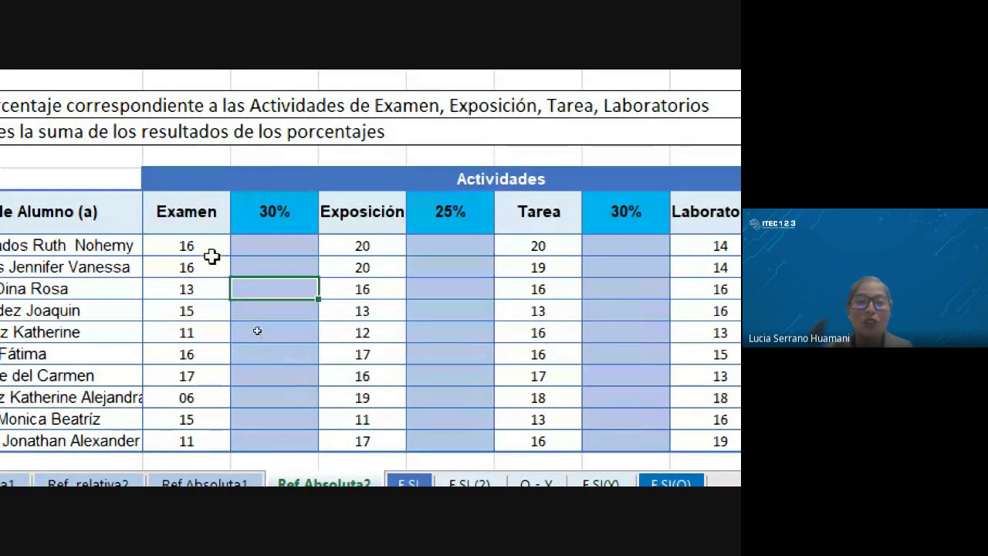
Examine the Examen grades and the percentage headers beside Examen, Exposición, Tarea and Laboratorios, leaving the table as it is
{"action": "left_click", "coordinate": [199, 245]}
{"action": "left_click", "coordinate": [257, 247]}
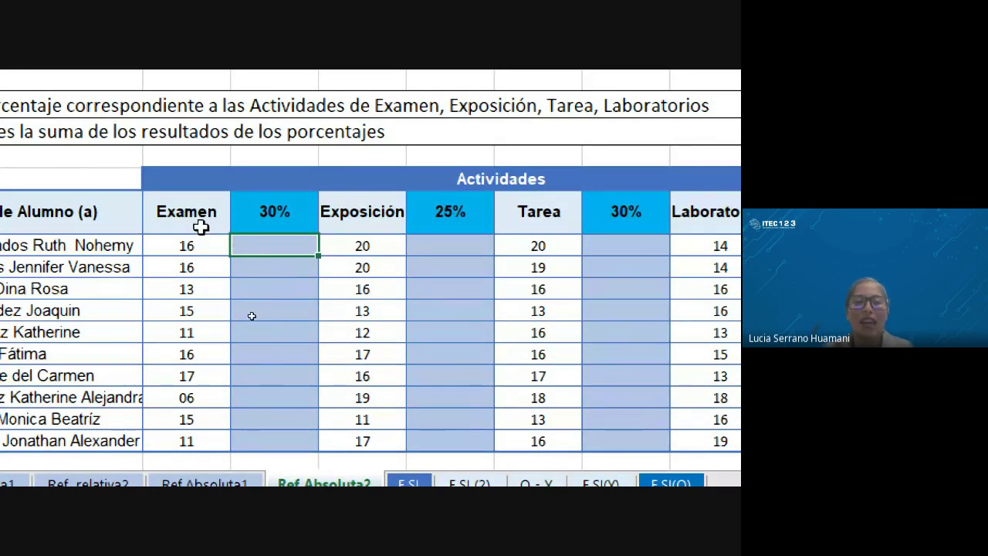
{"action": "left_click_drag", "start_coordinate": [201, 226], "coordinate": [186, 441]}
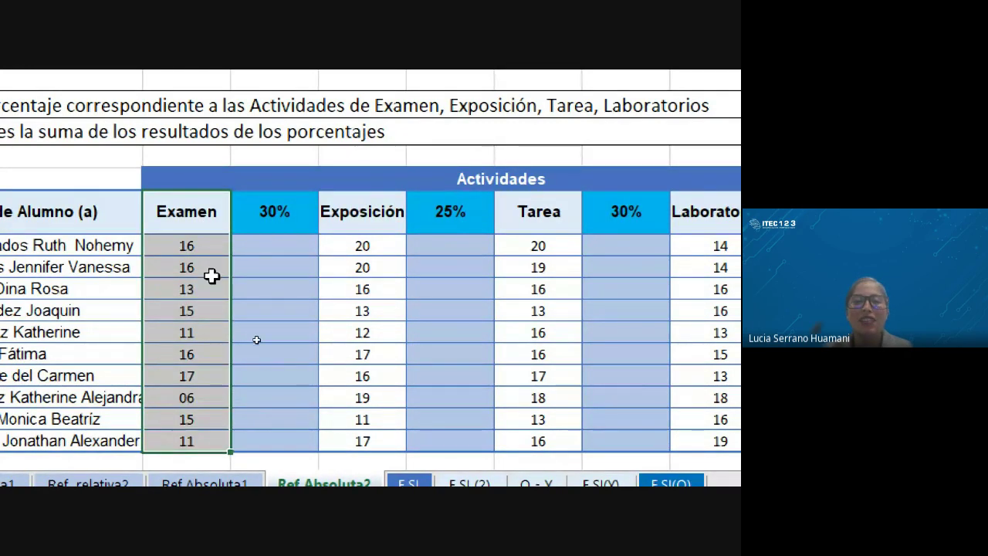
{"action": "left_click", "coordinate": [259, 217]}
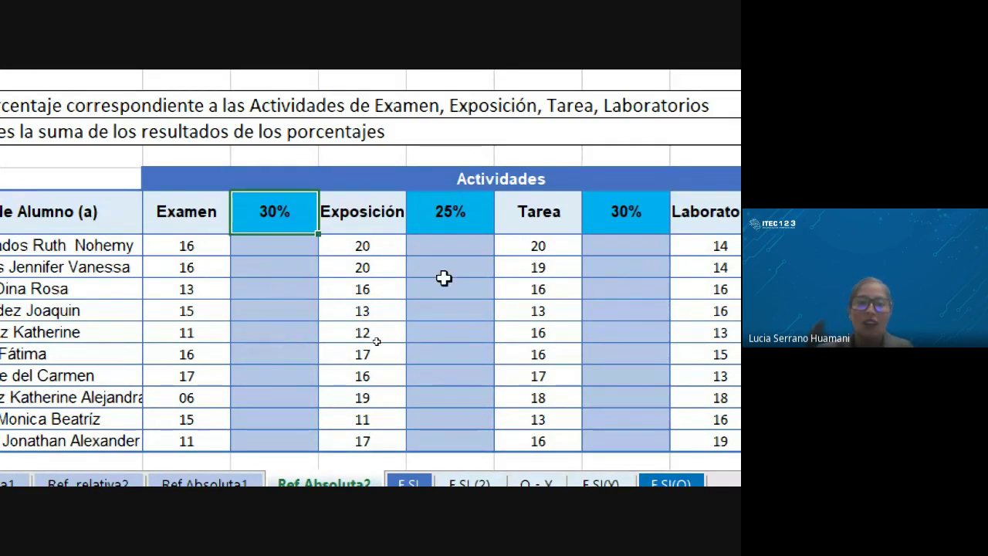
{"action": "scroll", "coordinate": [708, 265], "scroll_direction": "right", "scroll_amount": 2}
{"action": "left_click", "coordinate": [377, 214]}
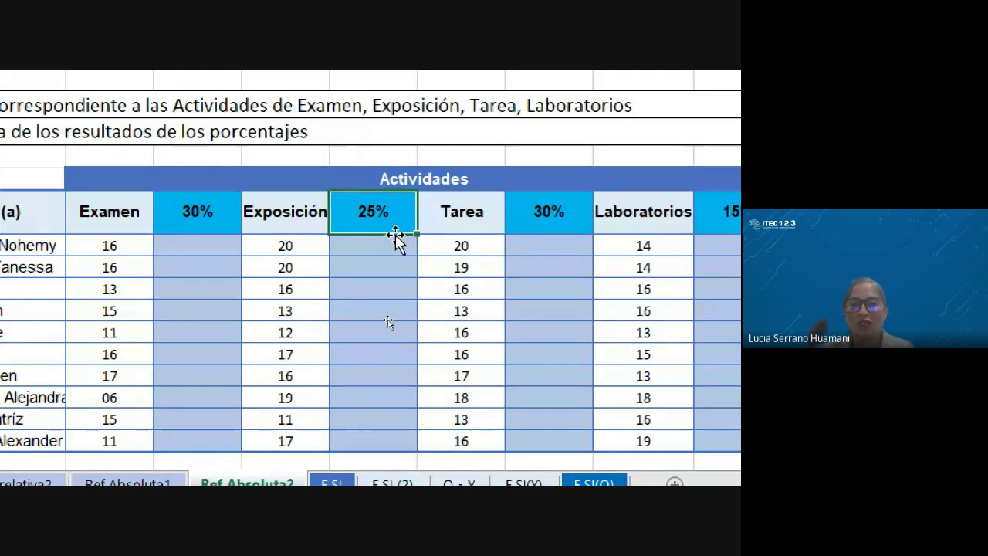
{"action": "scroll", "coordinate": [669, 227], "scroll_direction": "right", "scroll_amount": 1}
{"action": "scroll", "coordinate": [717, 242], "scroll_direction": "right", "scroll_amount": 1}
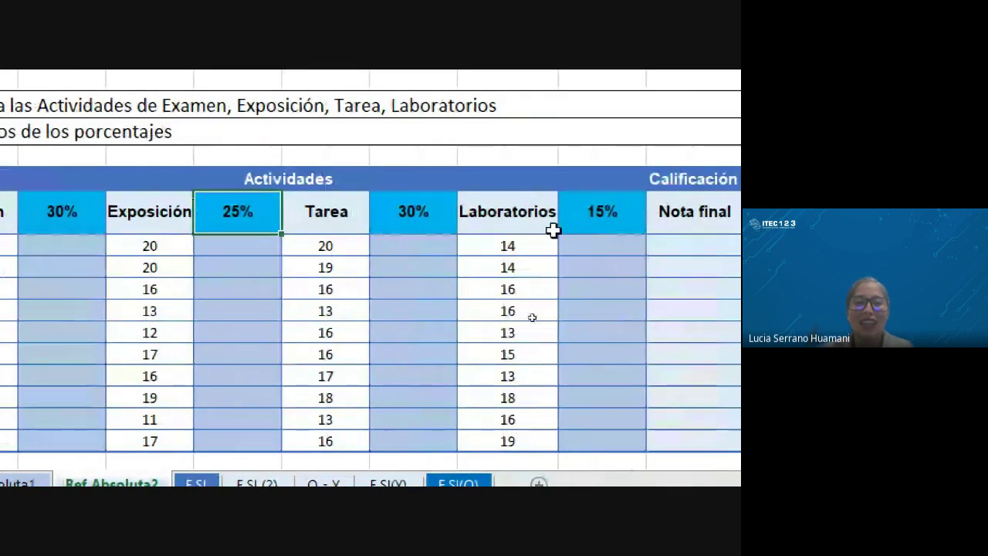
{"action": "left_click", "coordinate": [430, 212]}
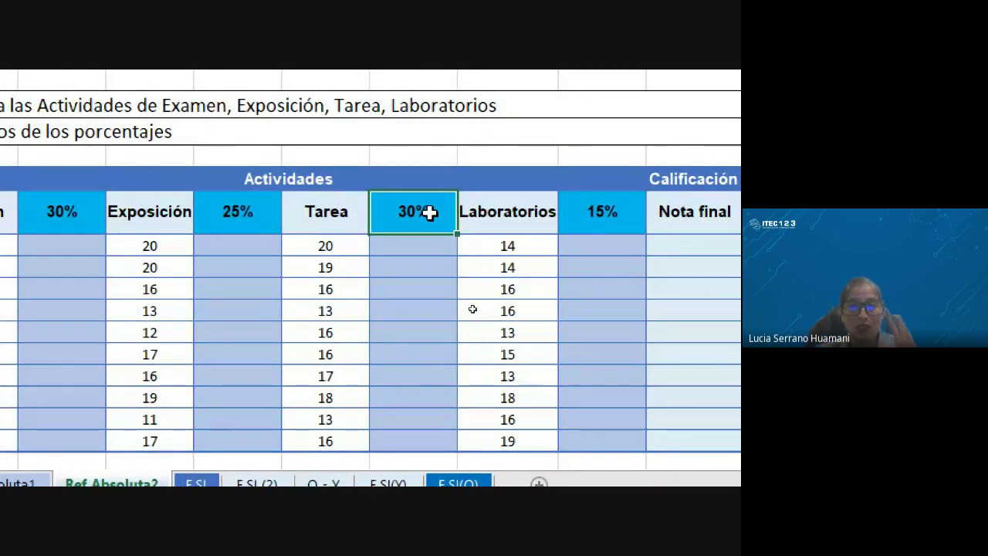
{"action": "scroll", "coordinate": [734, 257], "scroll_direction": "right", "scroll_amount": 1}
{"action": "scroll", "coordinate": [737, 258], "scroll_direction": "right", "scroll_amount": 1}
{"action": "left_click", "coordinate": [529, 225]}
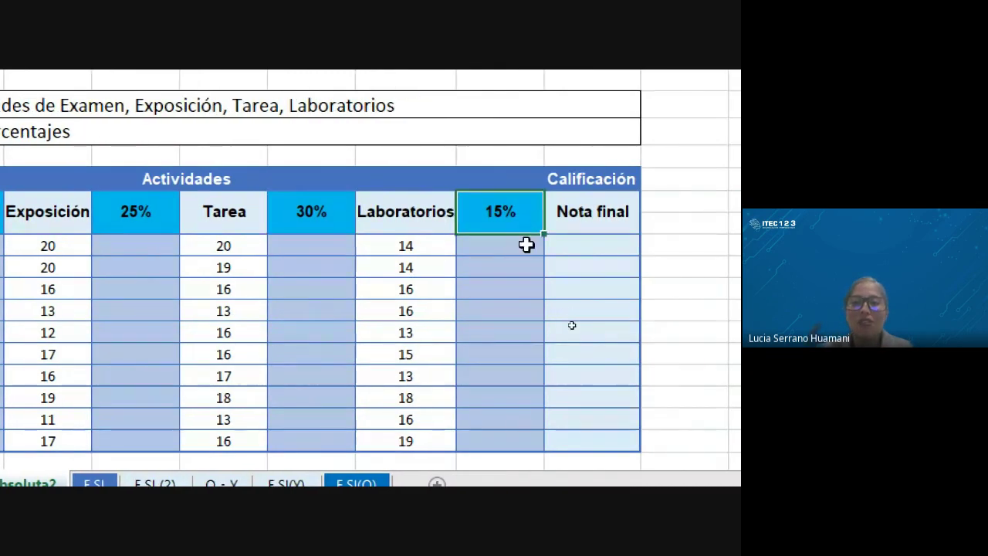
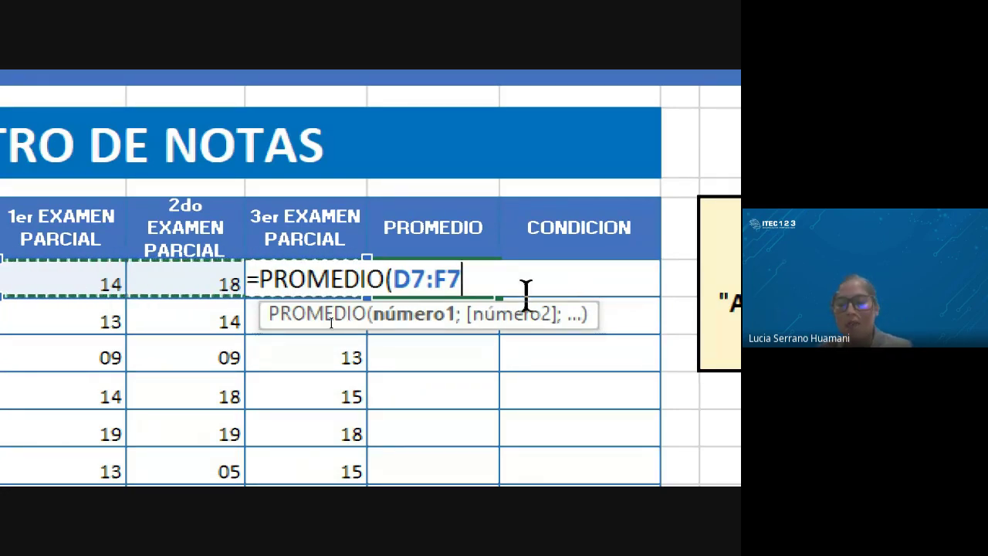
Enter the first student's average in the PROMEDIO column as =PROMEDIO(D7:F7)
{"action": "key", "text": "Return"}
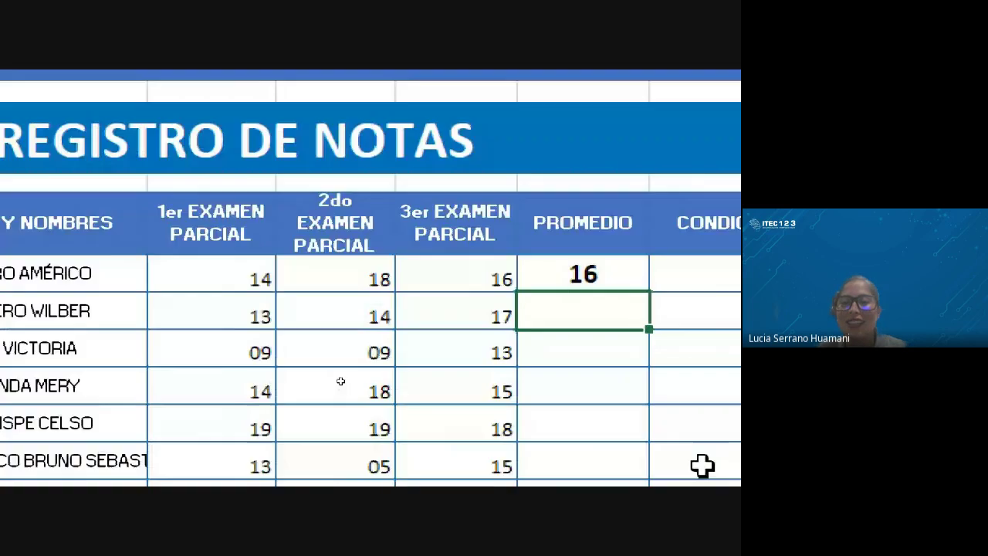
{"action": "left_click", "coordinate": [575, 272]}
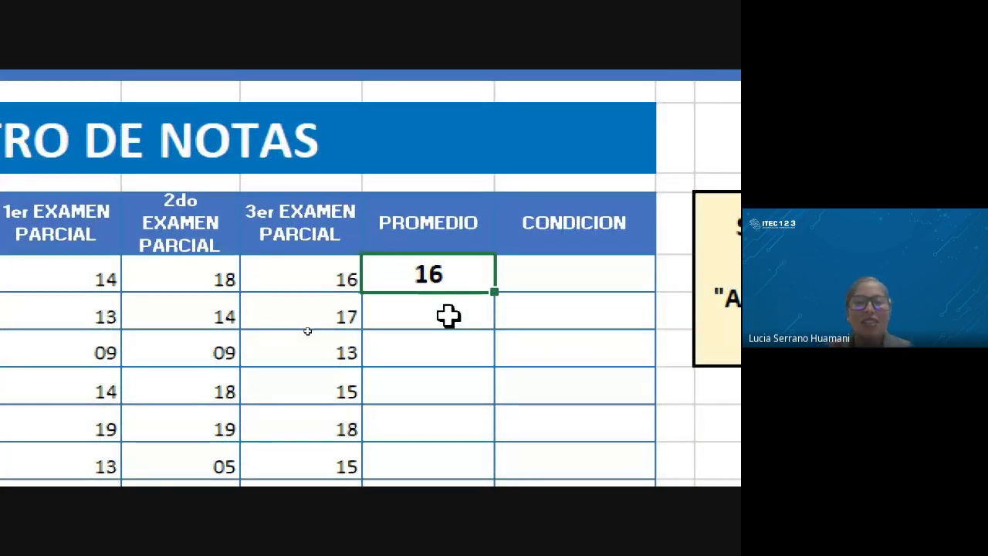
Calculate the second student's average from the three partial exams with the PROMEDIO function, as =PROMEDIO(D8:F8)
{"action": "left_click", "coordinate": [448, 316]}
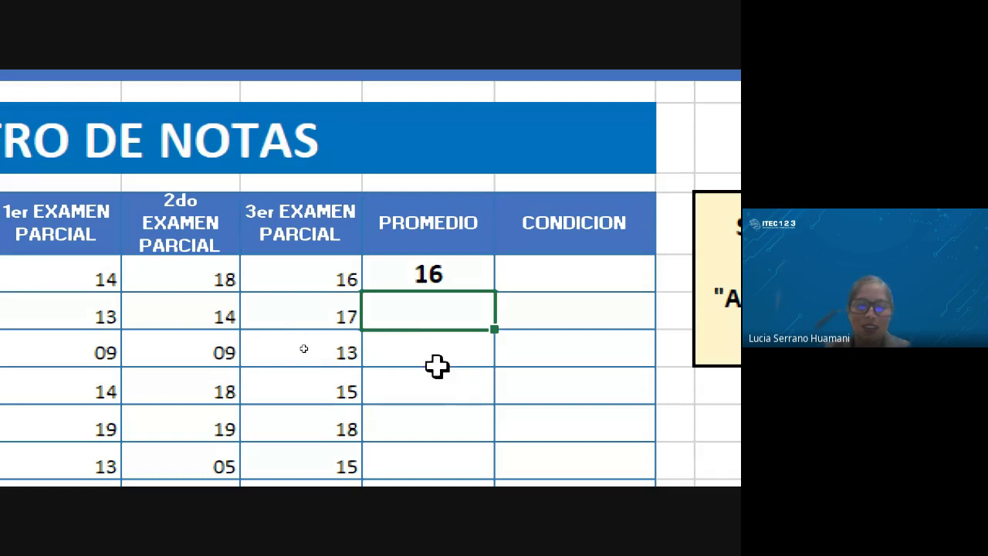
{"action": "type", "text": "="}
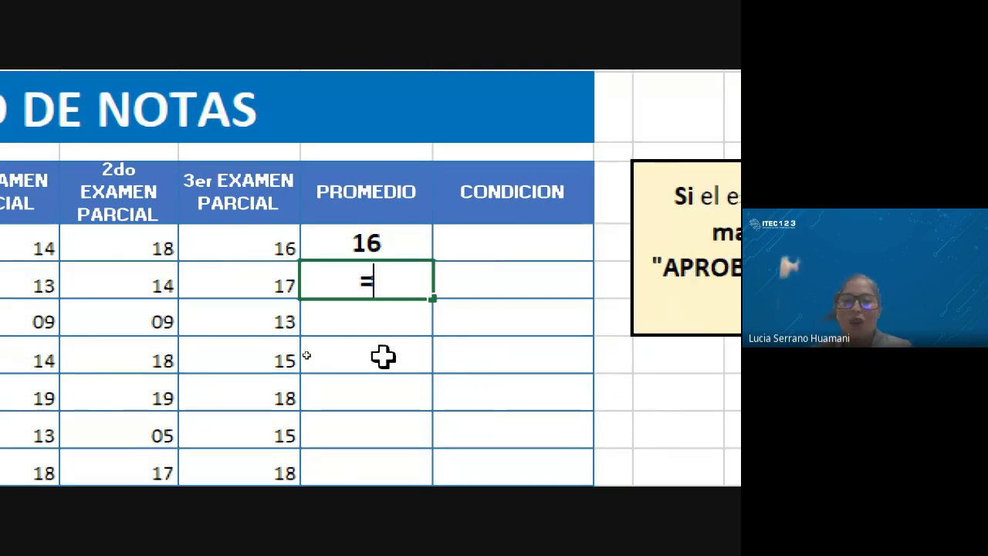
{"action": "type", "text": "prom"}
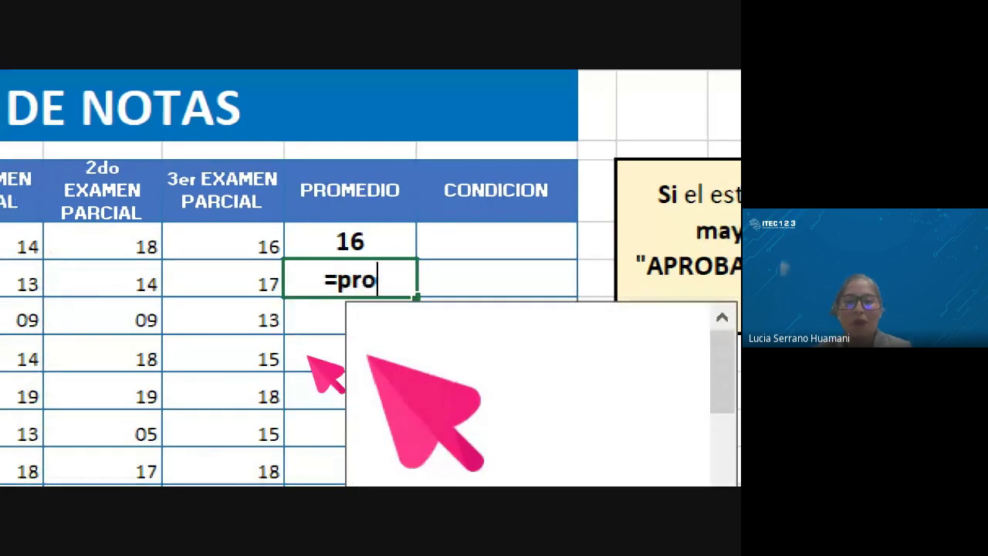
{"action": "type", "text": "e"}
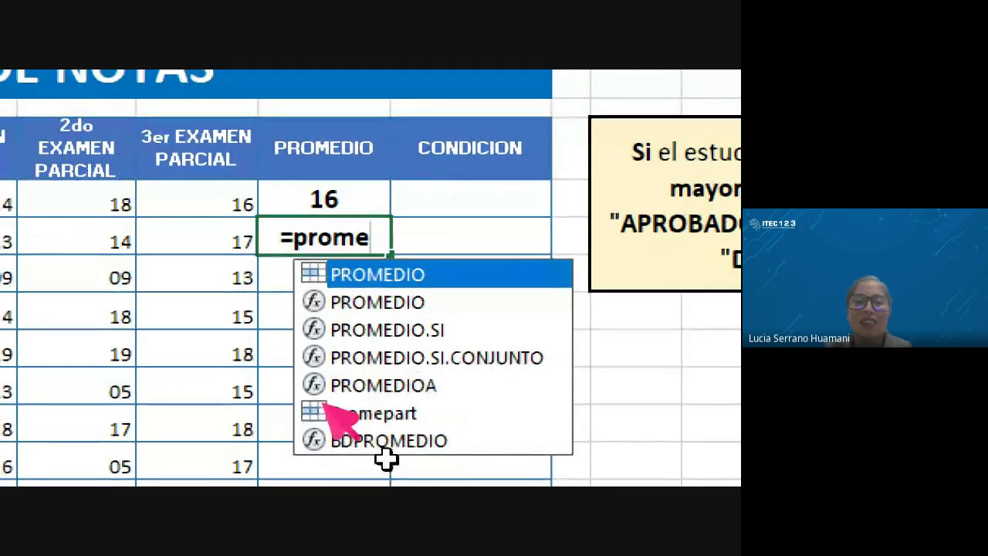
{"action": "left_click", "coordinate": [352, 303]}
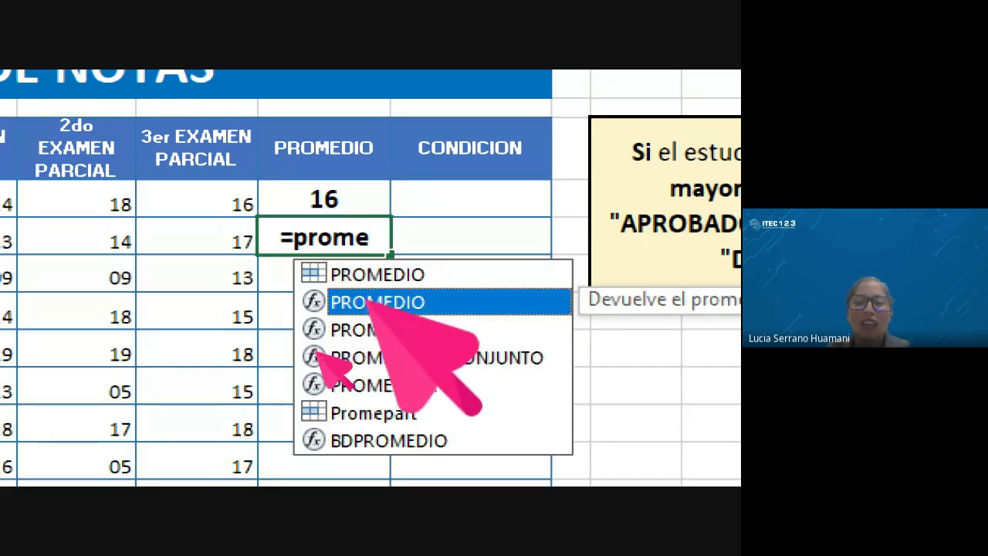
{"action": "double_click", "coordinate": [371, 303]}
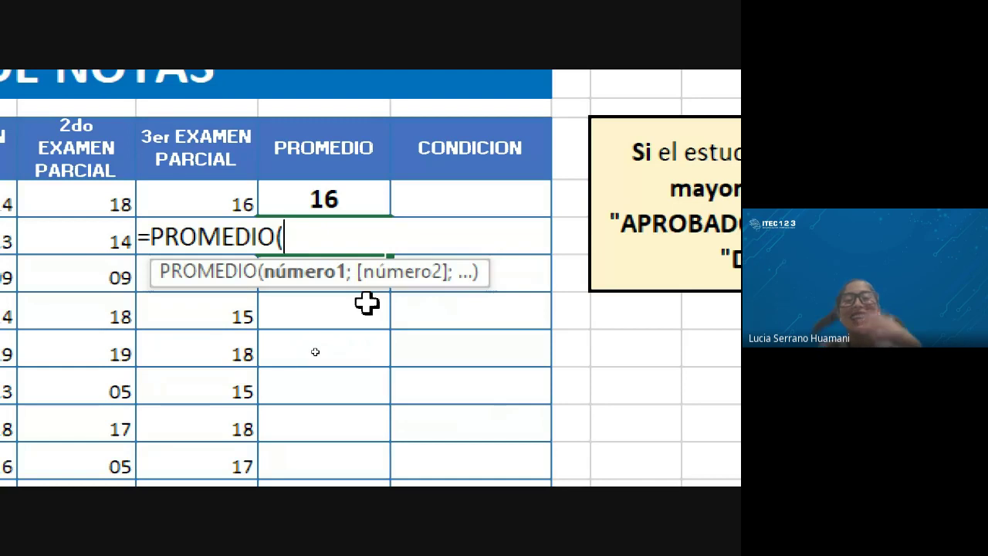
{"action": "scroll", "coordinate": [88, 346], "scroll_direction": "left", "scroll_amount": 1}
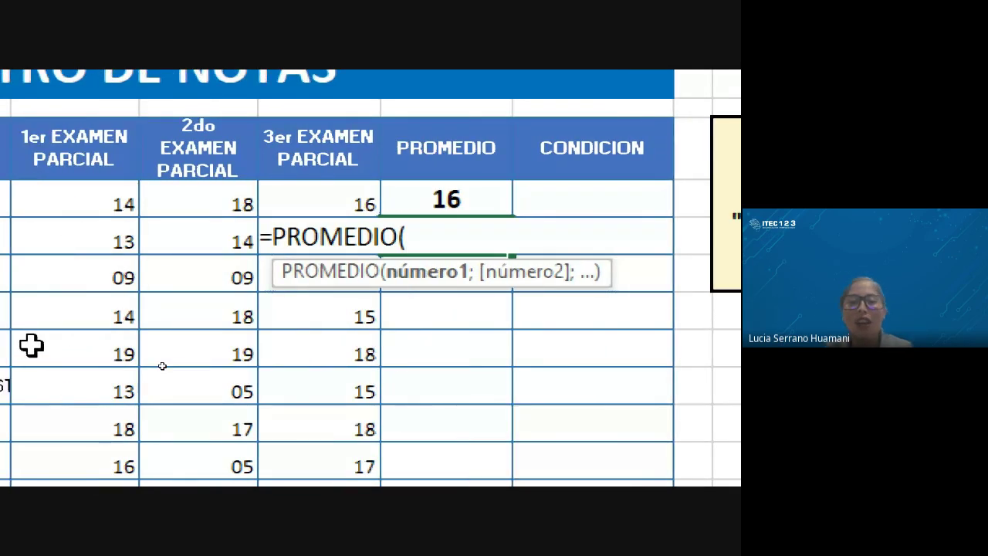
{"action": "scroll", "coordinate": [31, 345], "scroll_direction": "left", "scroll_amount": 1}
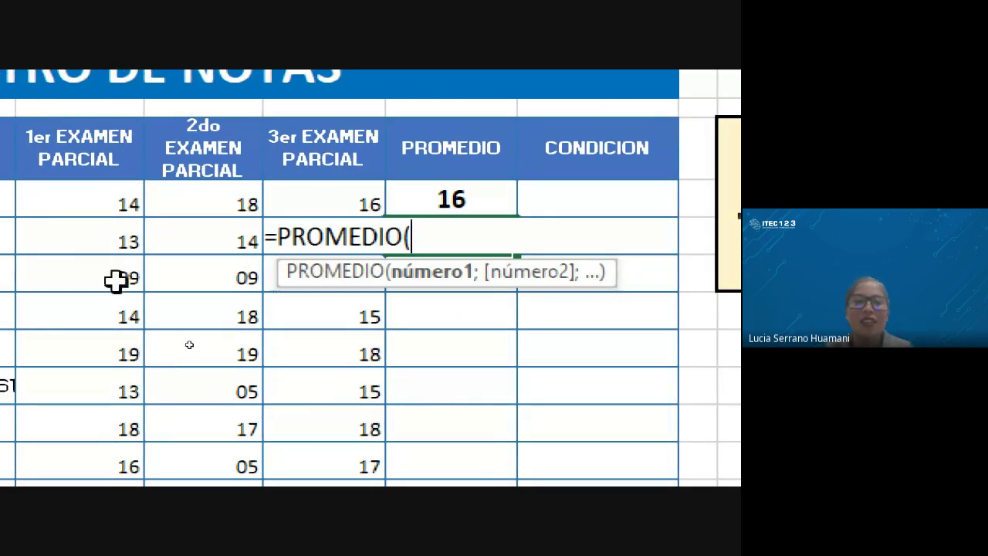
{"action": "left_click_drag", "start_coordinate": [121, 236], "coordinate": [292, 233]}
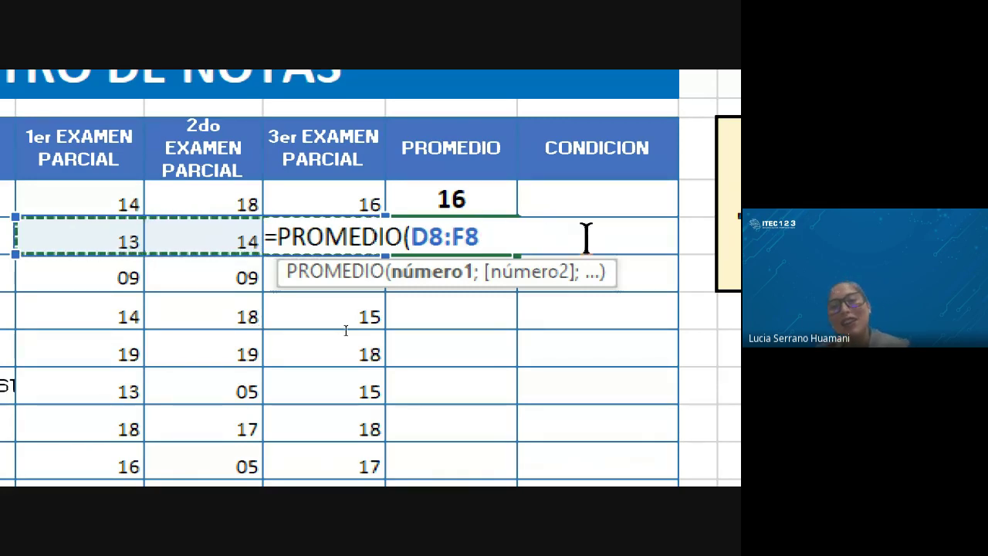
{"action": "key", "text": "Return"}
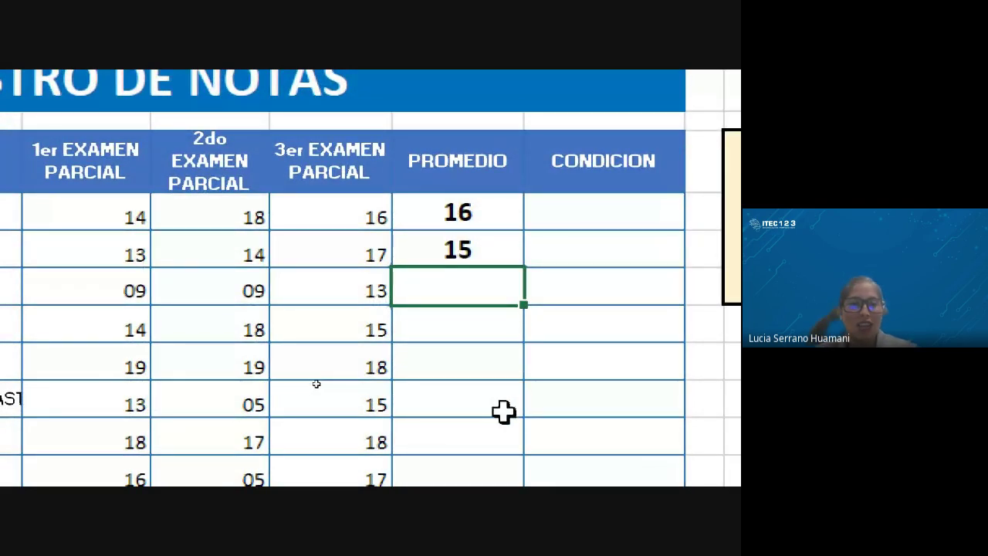
Fill the second student's average formula down the rest of the PROMEDIO column and check a few filled cells
{"action": "left_click", "coordinate": [484, 248]}
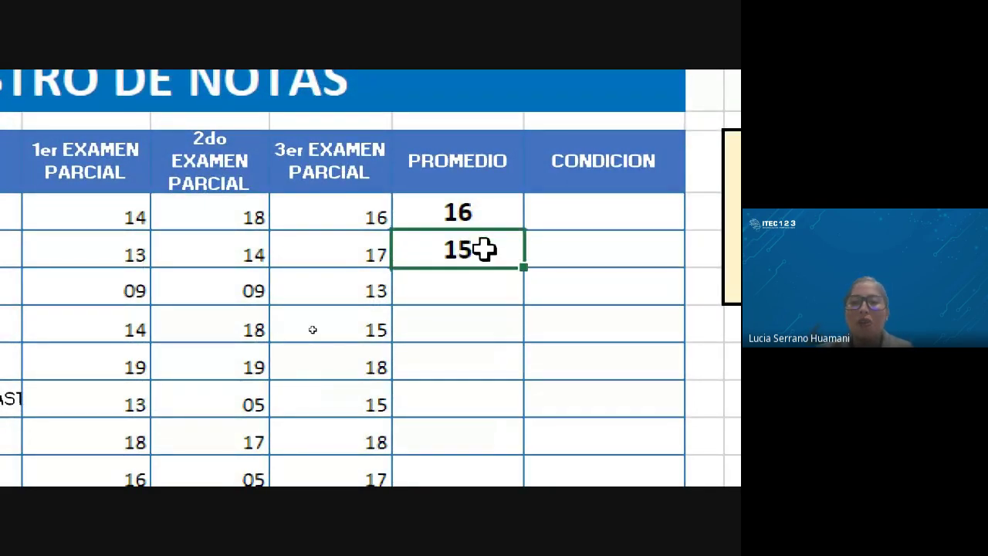
{"action": "double_click", "coordinate": [525, 266]}
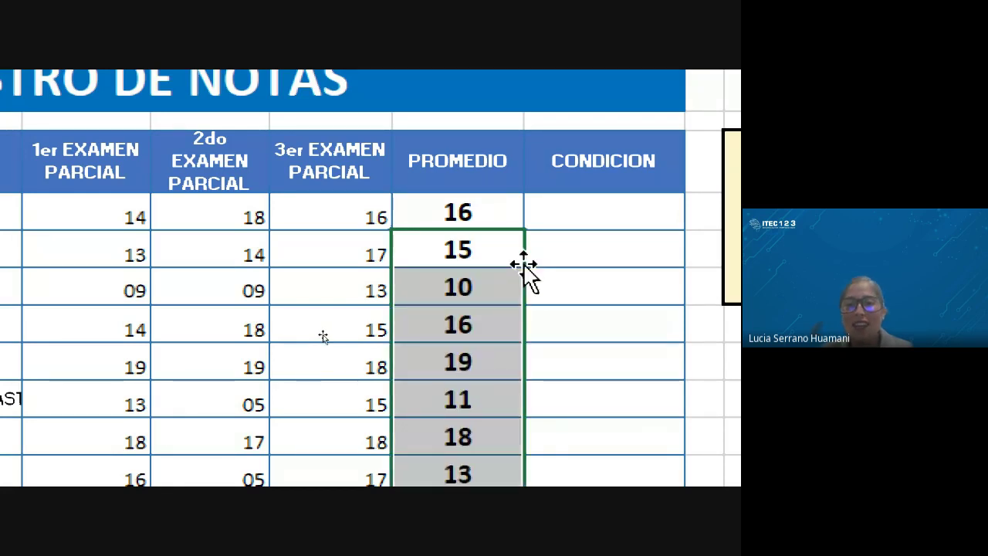
{"action": "left_click", "coordinate": [499, 364]}
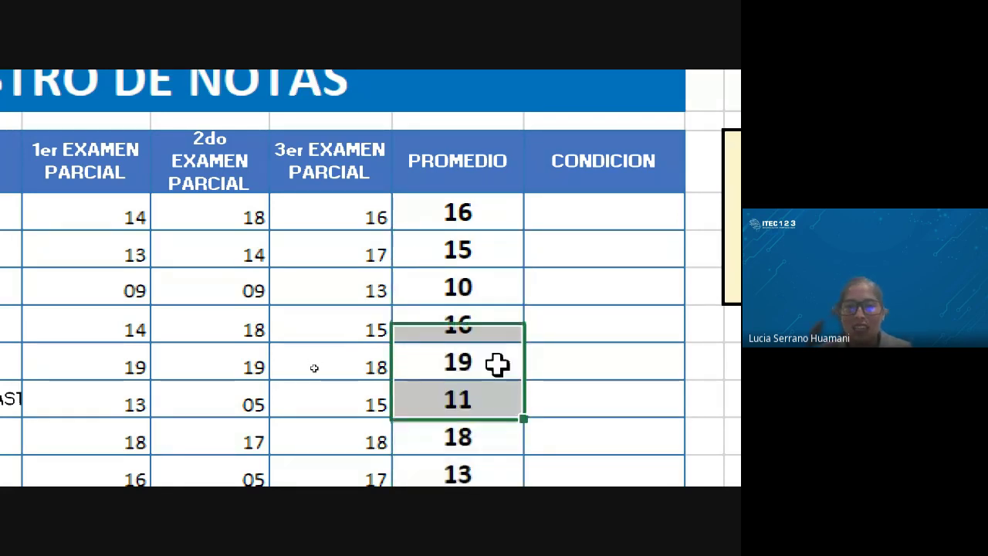
{"action": "left_click", "coordinate": [470, 434]}
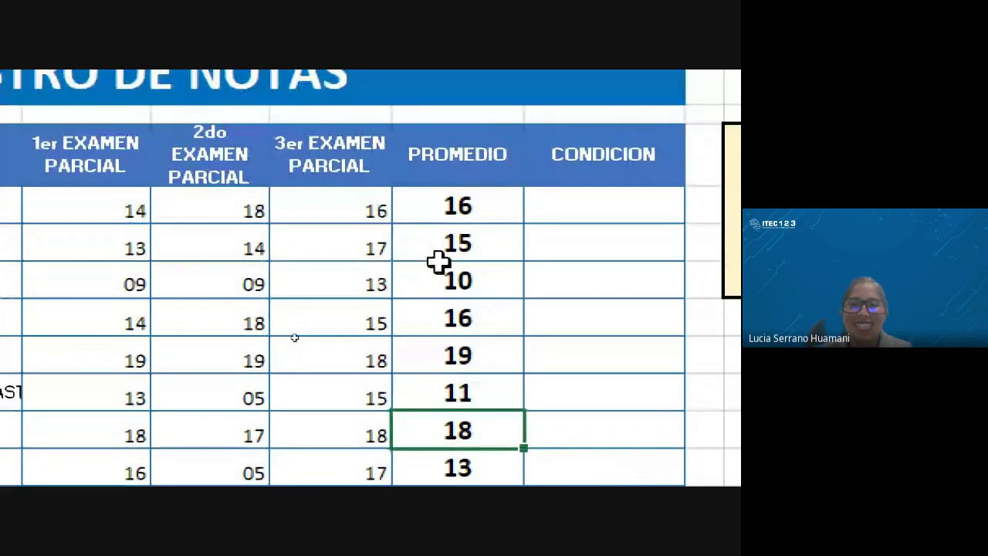
Select the averages from the first student's row downward and clear them from the PROMEDIO column
{"action": "left_click", "coordinate": [440, 239]}
{"action": "left_click", "coordinate": [441, 206]}
{"action": "left_click", "coordinate": [442, 207]}
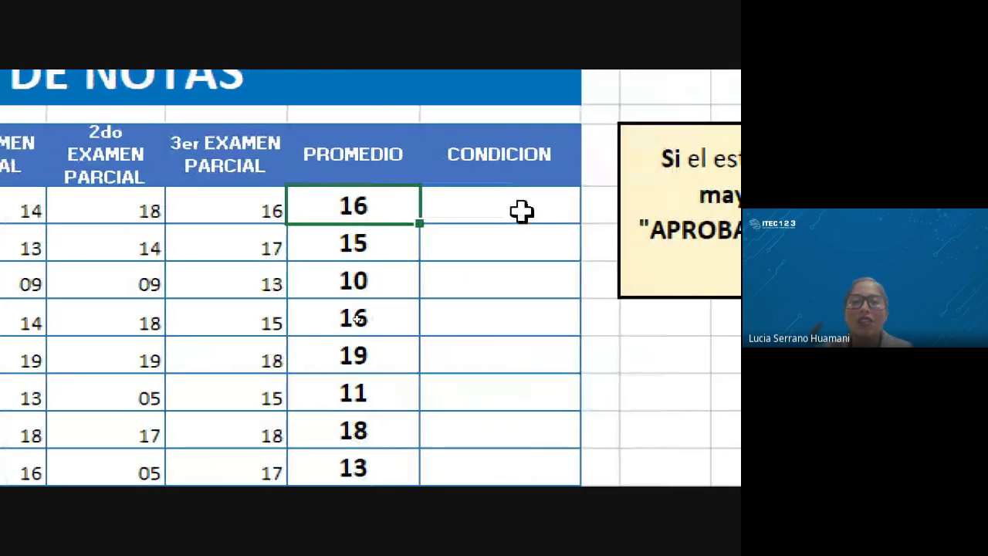
{"action": "left_click", "coordinate": [522, 211]}
{"action": "left_click", "coordinate": [400, 216]}
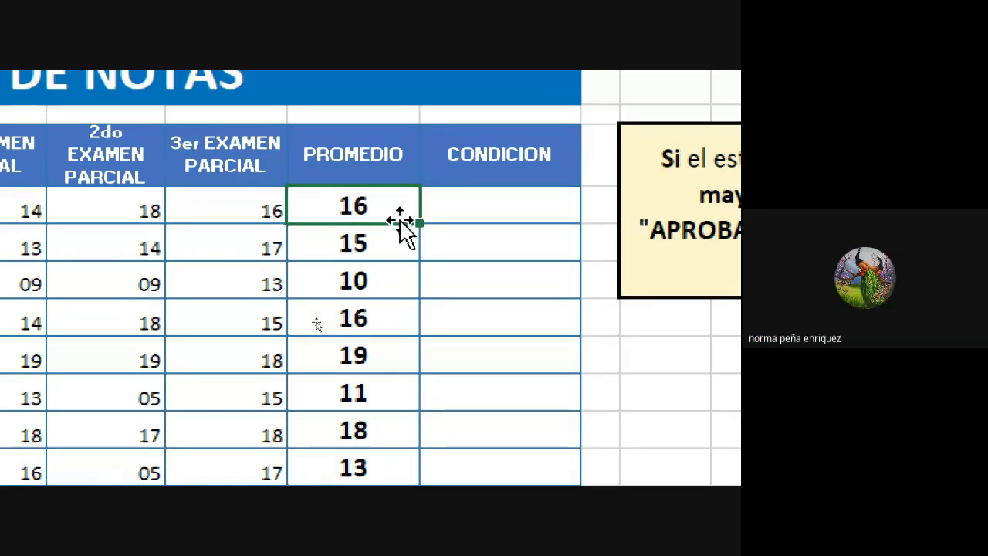
{"action": "mouse_move", "coordinate": [390, 214]}
{"action": "left_mouse_down"}
{"action": "mouse_move", "coordinate": [389, 298]}
{"action": "mouse_move", "coordinate": [387, 215]}
{"action": "left_mouse_up"}
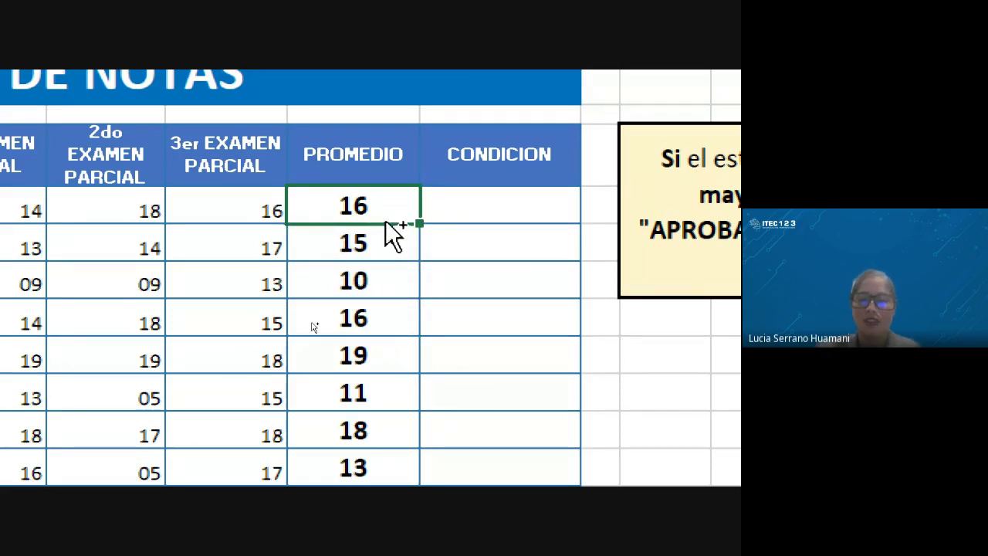
{"action": "double_click", "coordinate": [417, 224]}
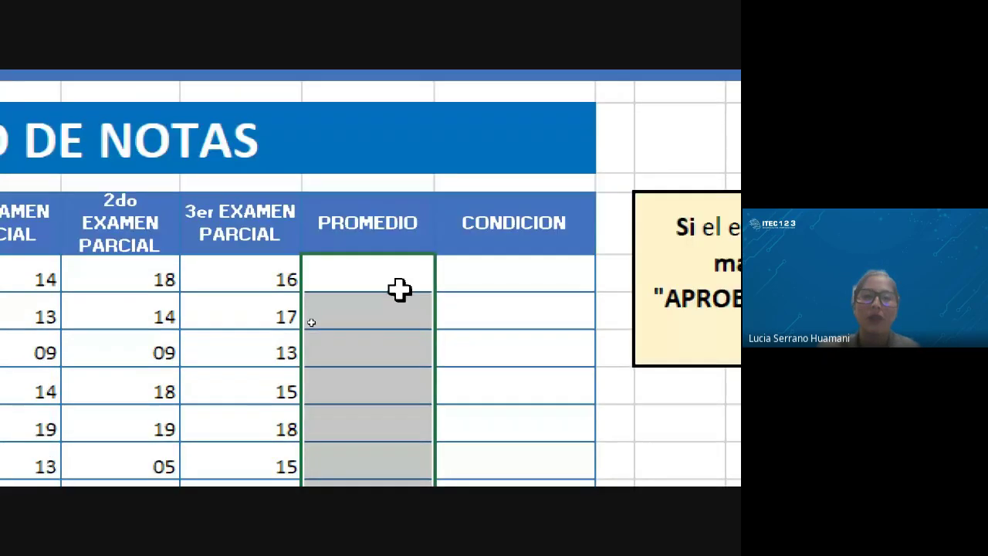
Calculate the first student's average again from the three partial exams, entering =PROMEDIO(D7:F7) in the PROMEDIO column
{"action": "left_click", "coordinate": [400, 290]}
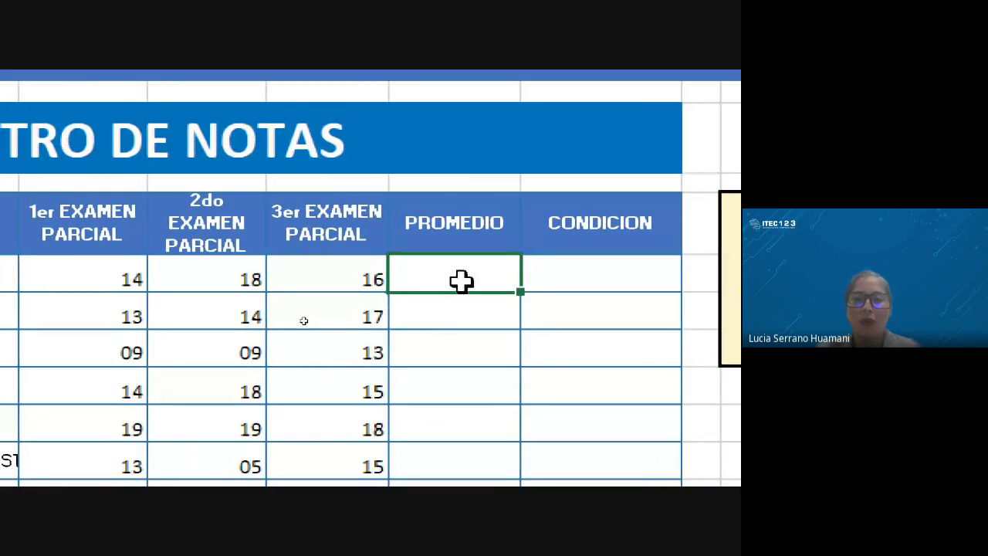
{"action": "scroll", "coordinate": [51, 180], "scroll_direction": "down", "scroll_amount": 2}
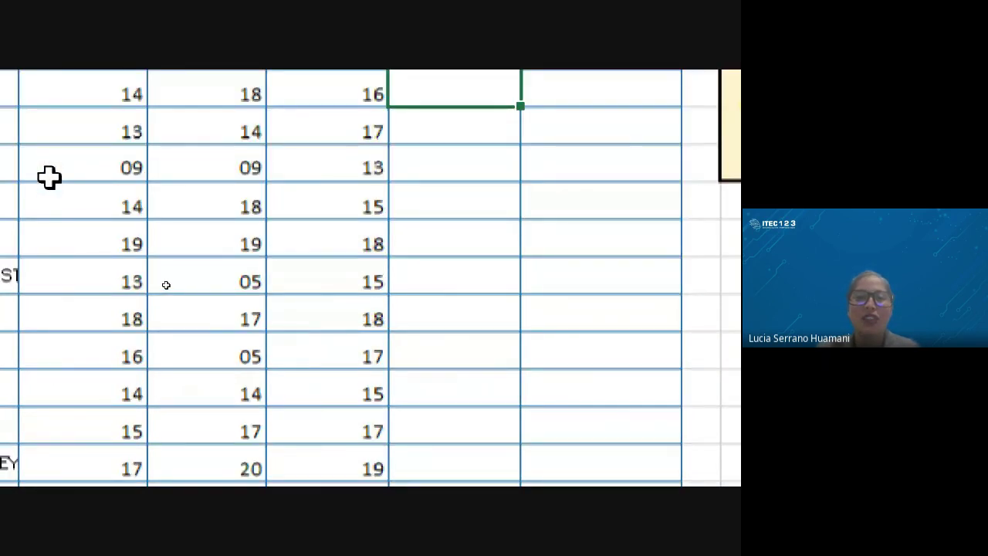
{"action": "scroll", "coordinate": [232, 193], "scroll_direction": "down", "scroll_amount": 1}
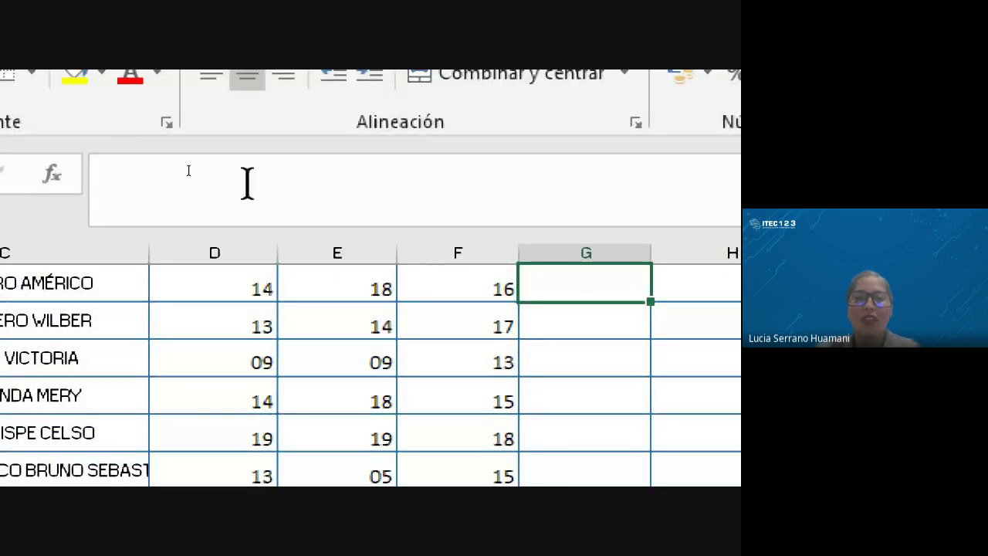
{"action": "left_click", "coordinate": [244, 183]}
{"action": "type", "text": "="}
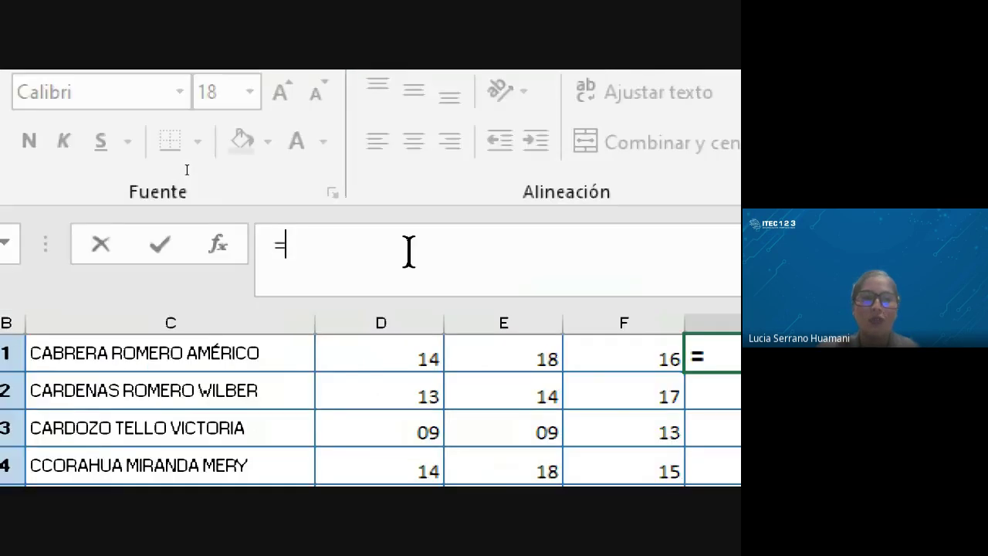
{"action": "type", "text": "prome"}
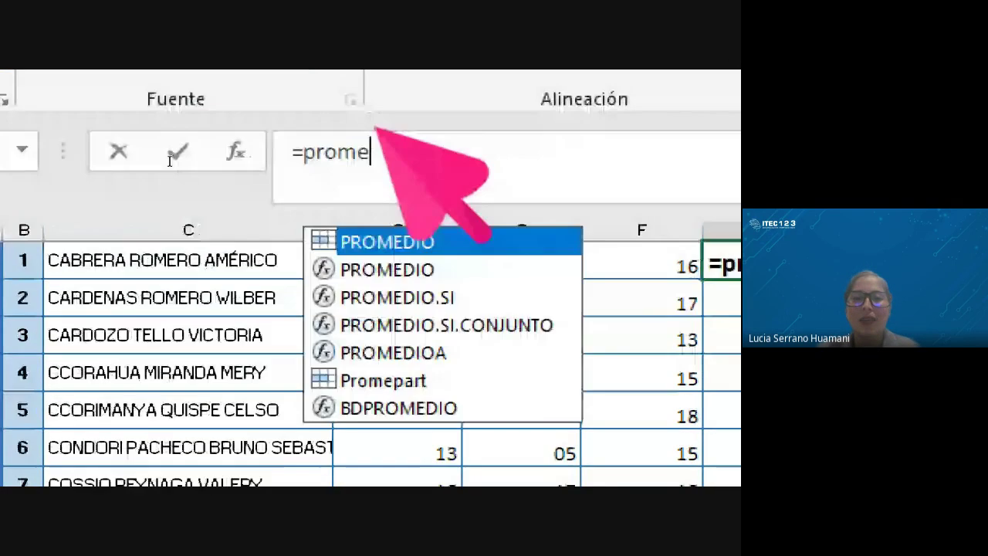
{"action": "key", "text": "Down"}
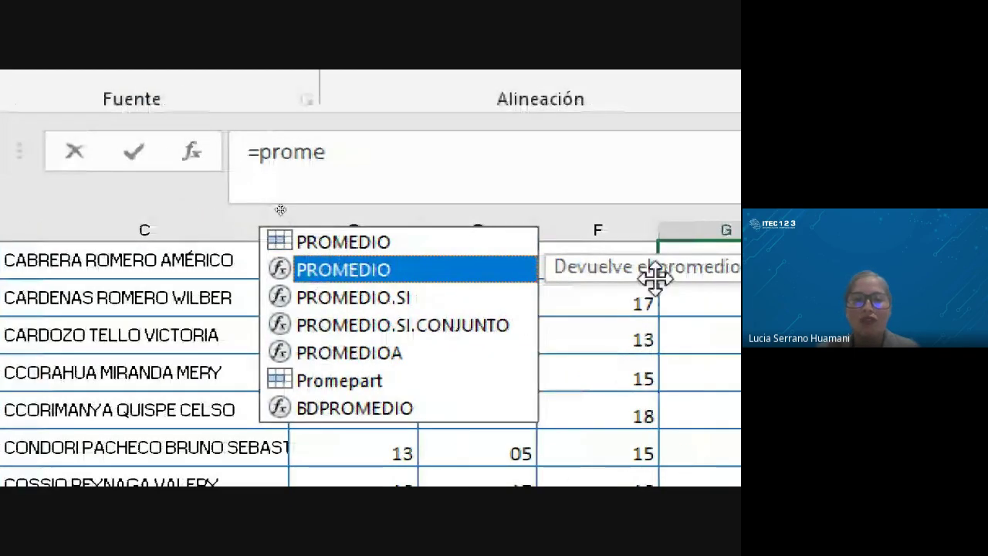
{"action": "key", "text": "Tab"}
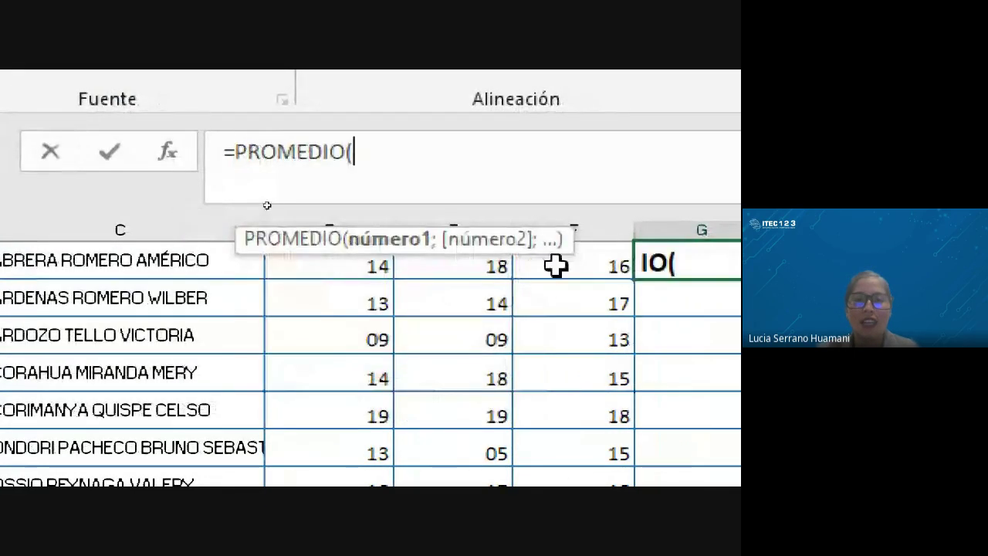
{"action": "scroll", "coordinate": [706, 471], "scroll_direction": "up", "scroll_amount": 1}
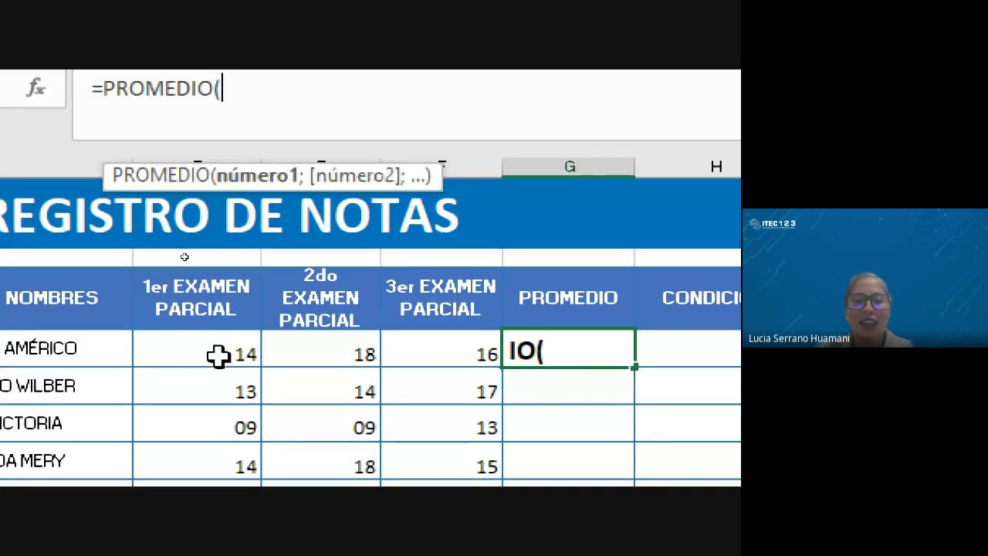
{"action": "left_click_drag", "start_coordinate": [219, 355], "coordinate": [430, 347]}
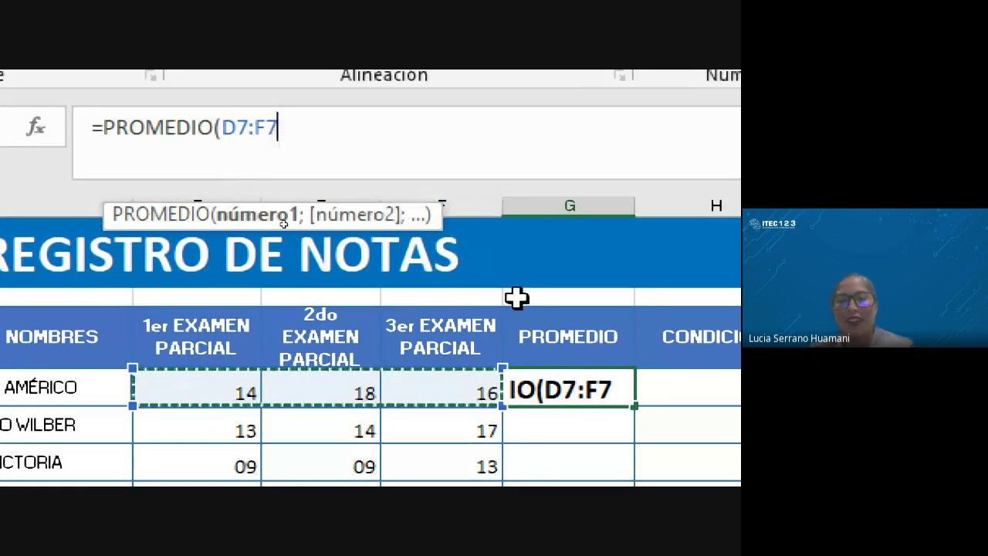
{"action": "key", "text": "Return"}
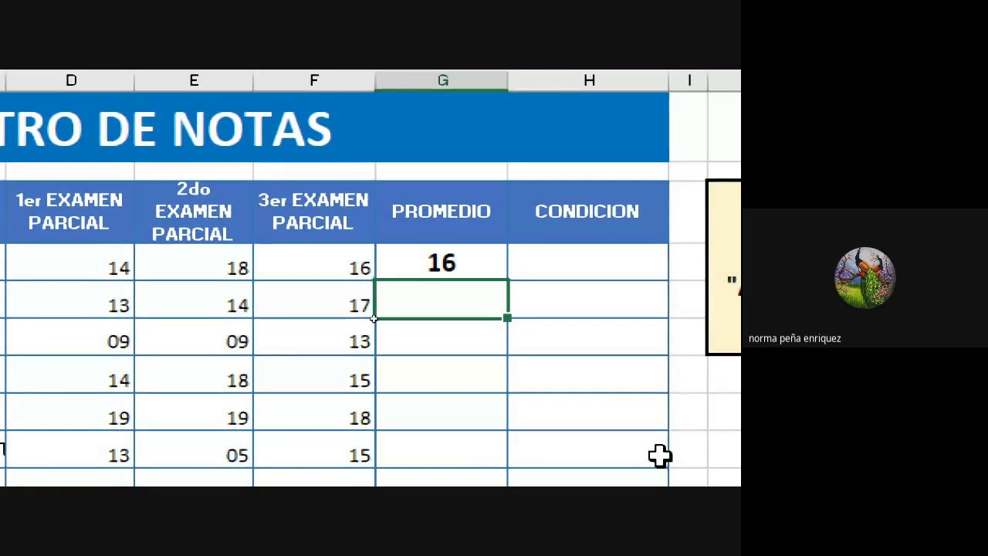
Open the first student's average formula and examine its cell range against the three partial exam columns
{"action": "left_click", "coordinate": [481, 262]}
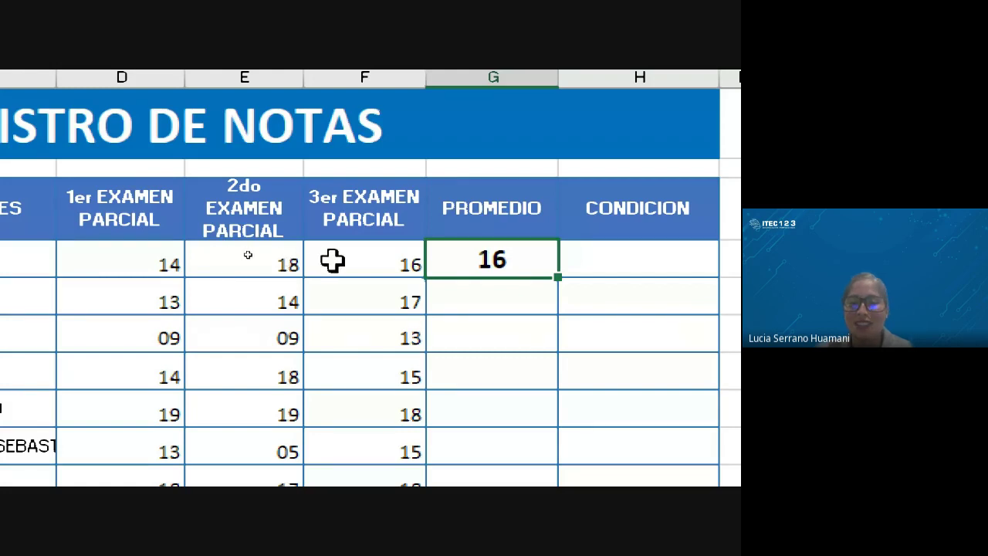
{"action": "double_click", "coordinate": [527, 260]}
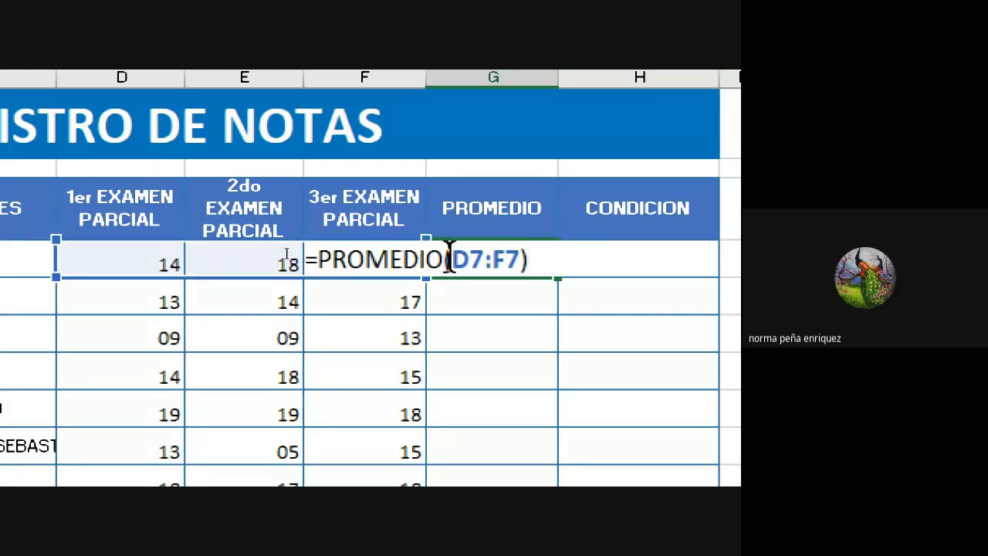
{"action": "left_click_drag", "start_coordinate": [455, 258], "coordinate": [528, 260]}
{"action": "left_click", "coordinate": [415, 279]}
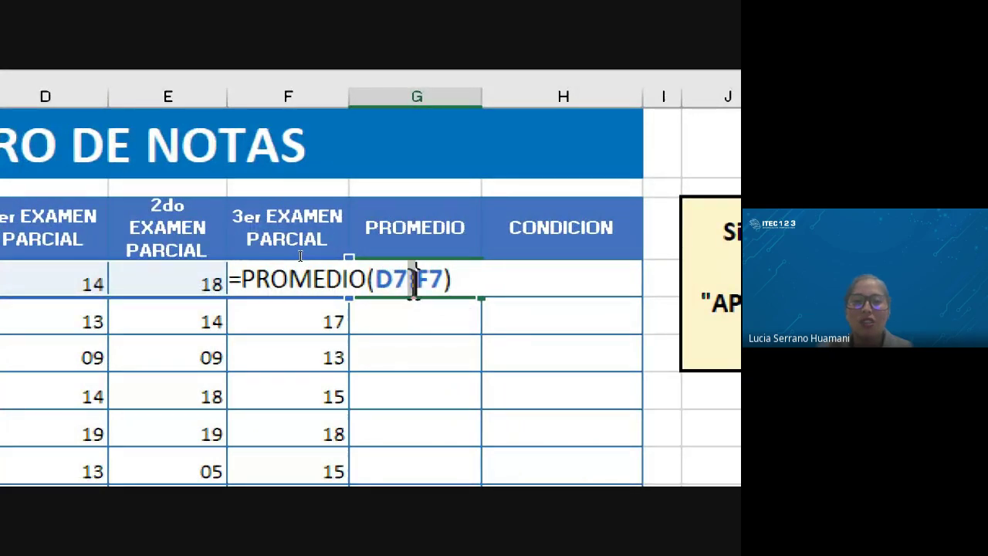
{"action": "left_click", "coordinate": [415, 278]}
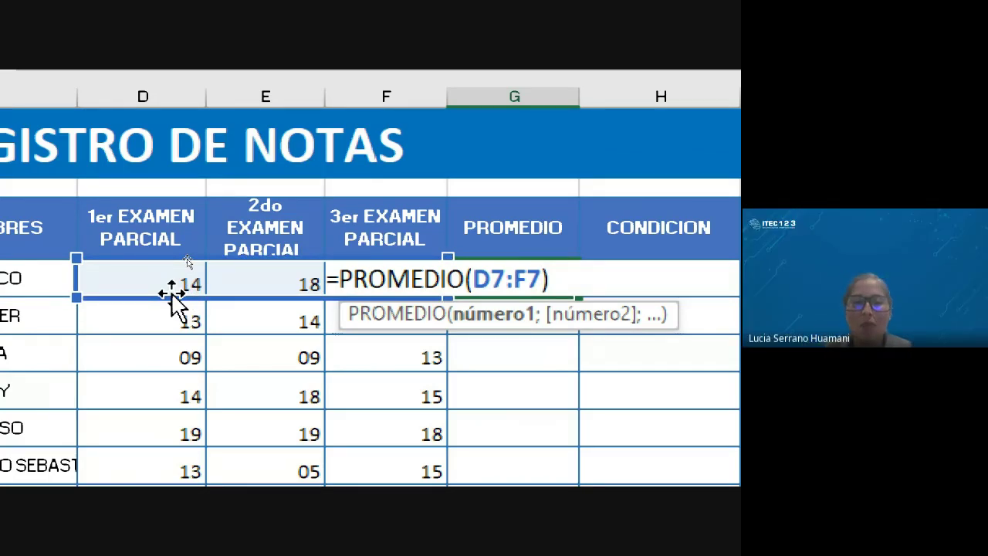
{"action": "scroll", "coordinate": [641, 269], "scroll_direction": "right", "scroll_amount": 1}
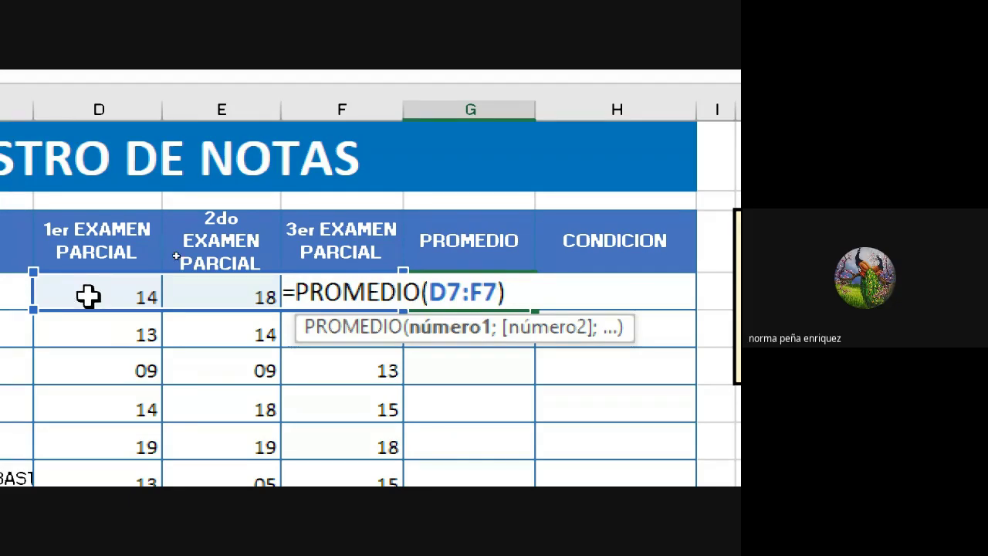
{"action": "scroll", "coordinate": [87, 295], "scroll_direction": "right", "scroll_amount": 2}
{"action": "scroll", "coordinate": [29, 323], "scroll_direction": "left", "scroll_amount": 1}
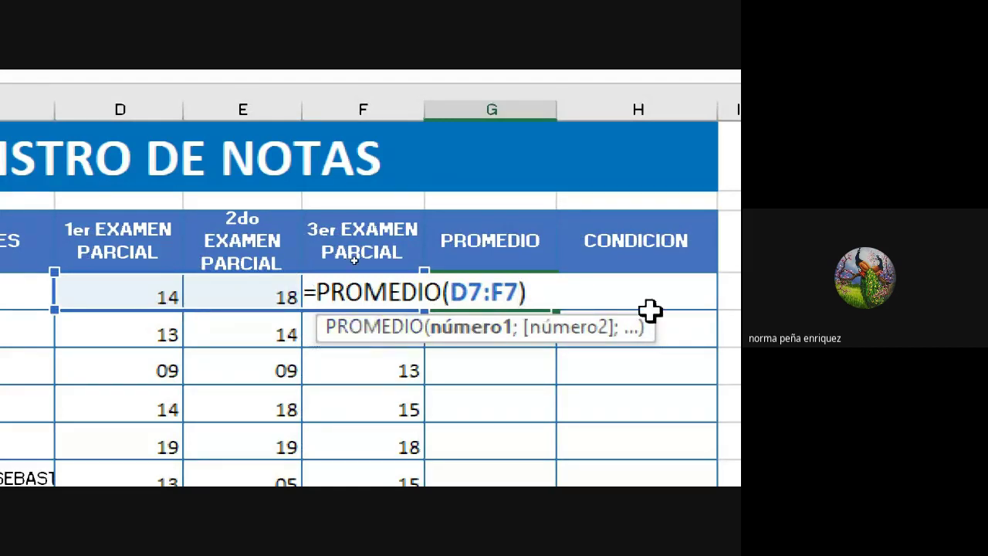
{"action": "scroll", "coordinate": [651, 309], "scroll_direction": "right", "scroll_amount": 3}
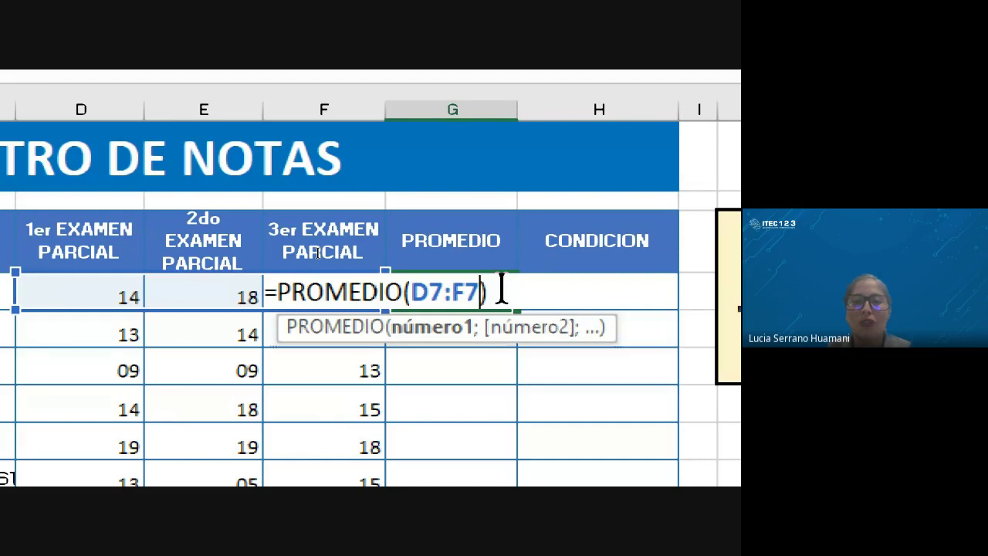
Clear the whole formula from the first student's PROMEDIO cell
{"action": "left_click_drag", "start_coordinate": [501, 290], "coordinate": [255, 317]}
{"action": "key", "text": "BackSpace"}
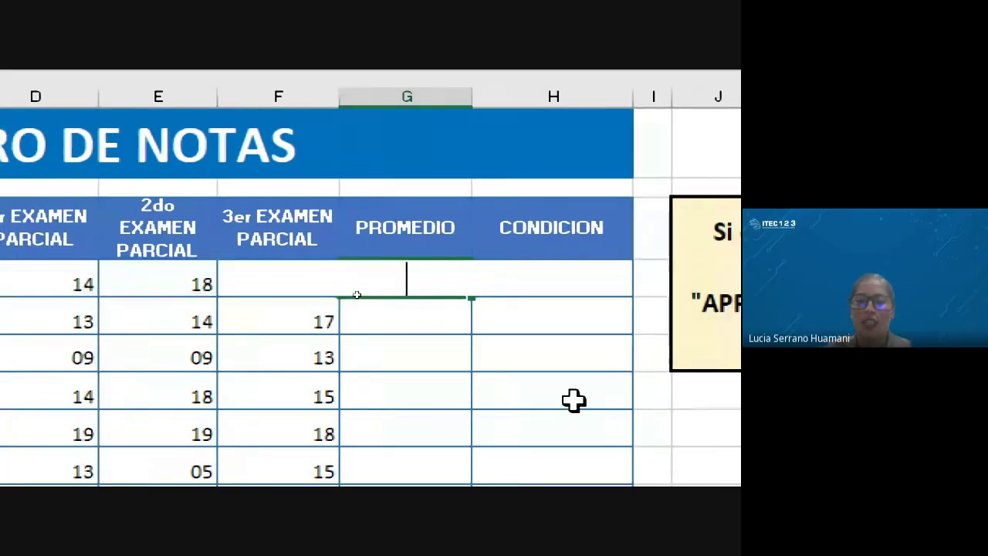
{"action": "left_click", "coordinate": [405, 378]}
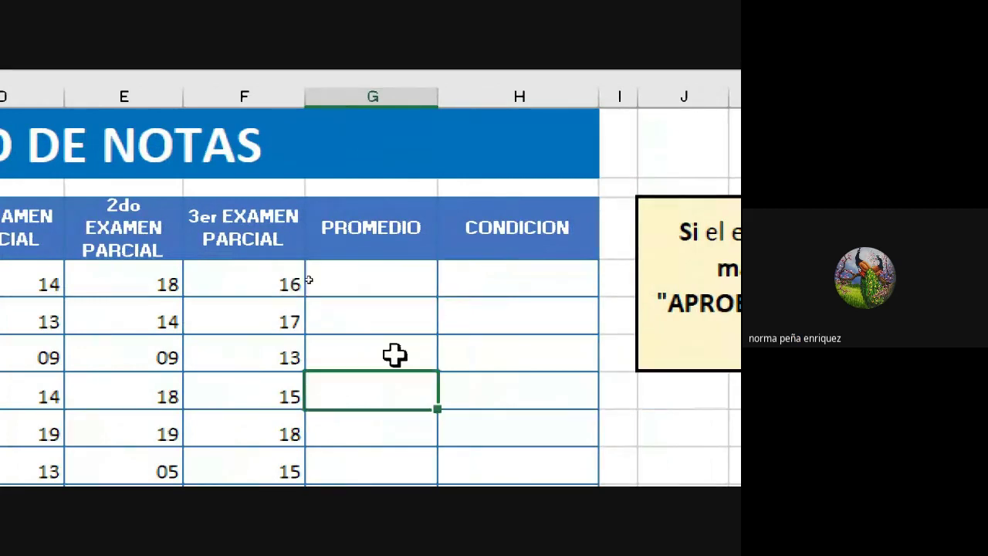
{"action": "left_click", "coordinate": [373, 285]}
{"action": "type", "text": "="}
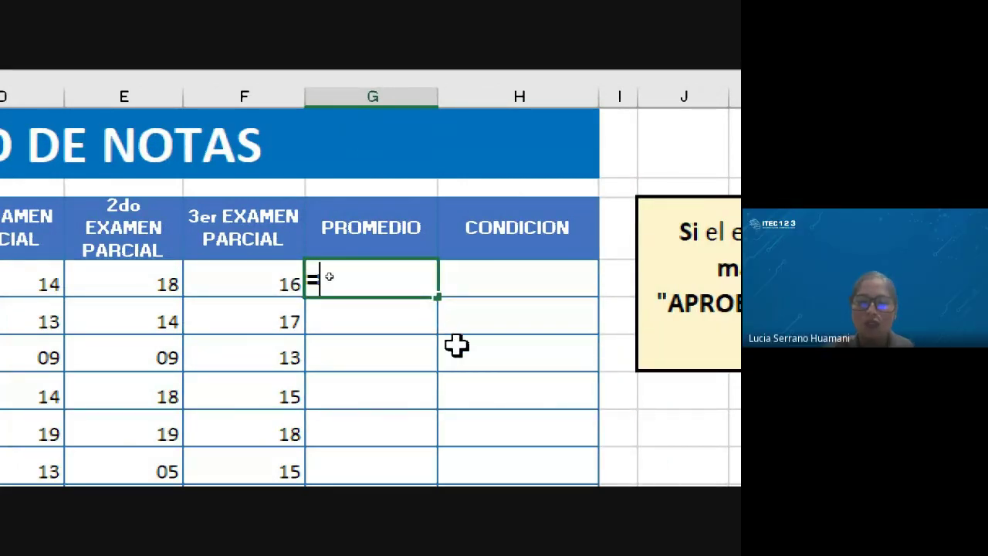
{"action": "type", "text": "P"}
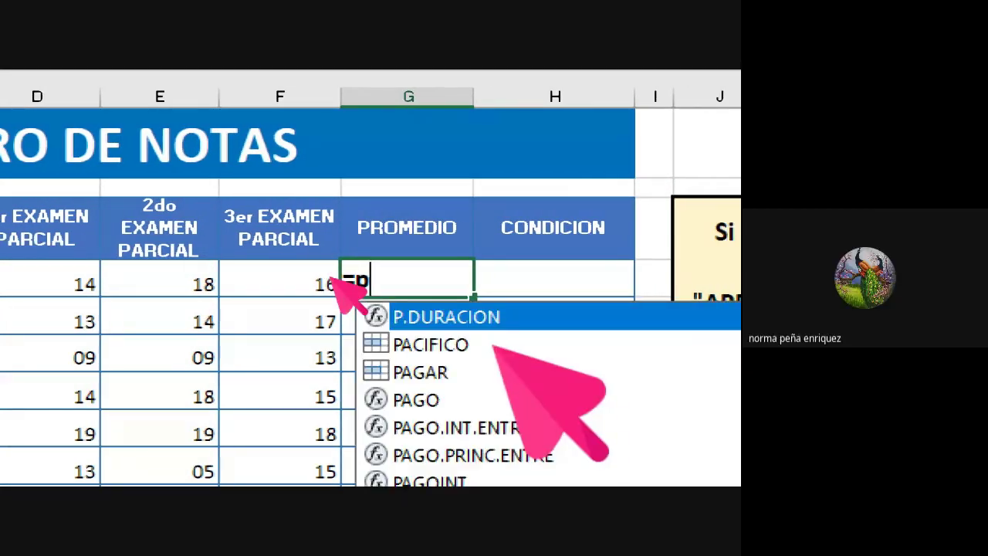
{"action": "type", "text": "rome"}
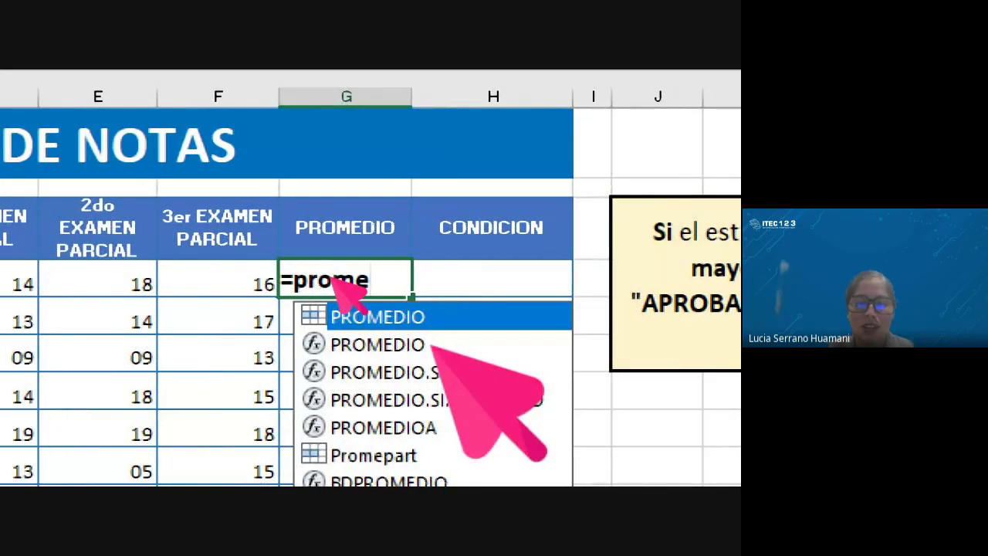
{"action": "type", "text": "dio"}
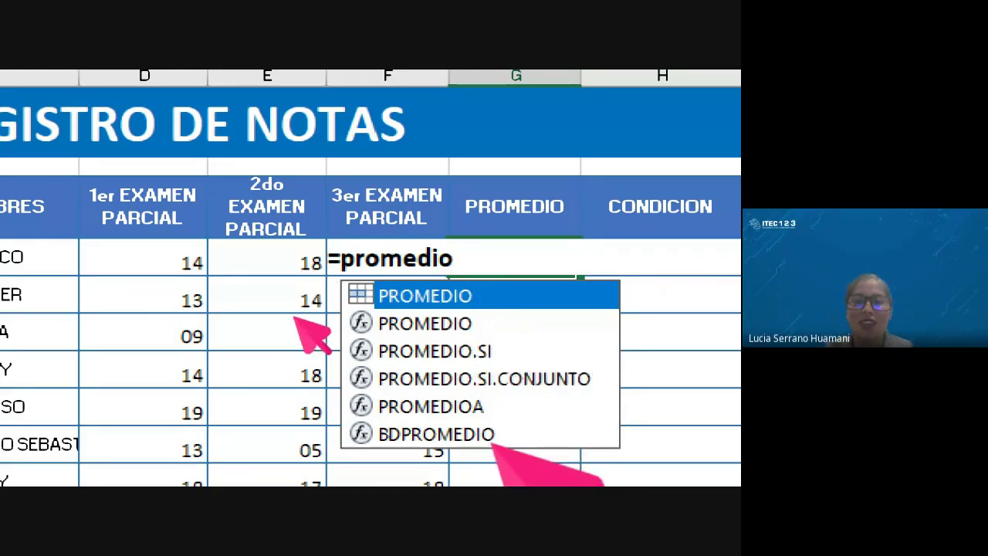
{"action": "key", "text": "Down"}
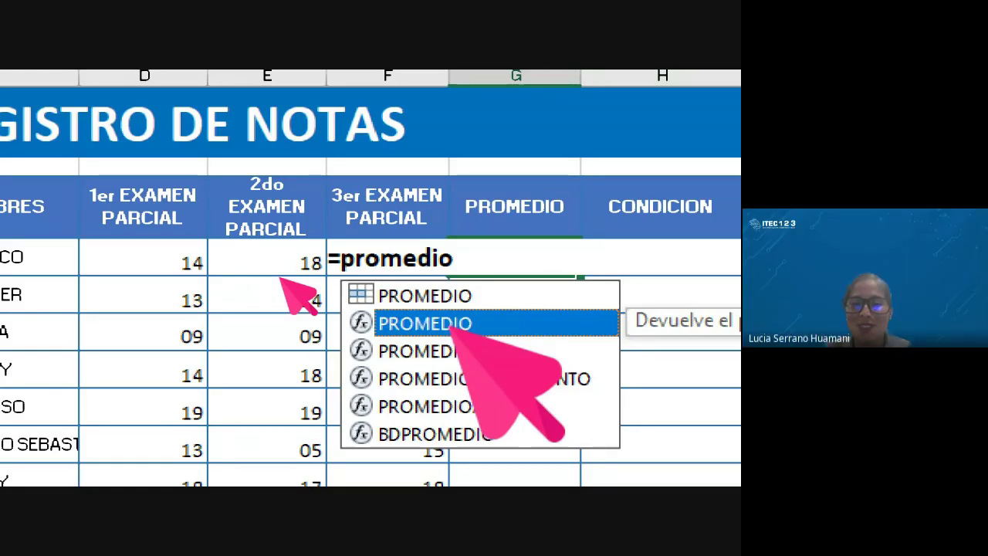
{"action": "double_click", "coordinate": [512, 323]}
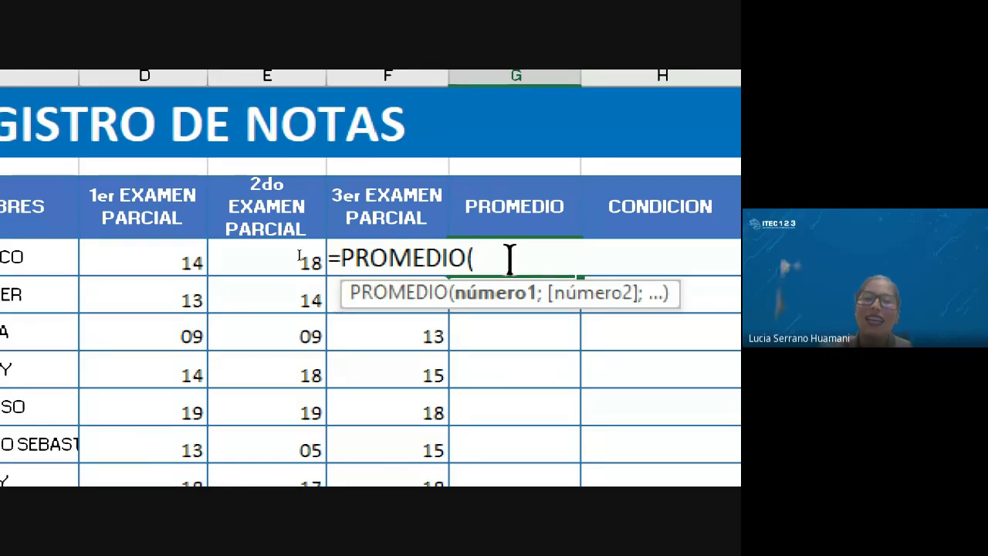
{"action": "key", "text": "BackSpace"}
{"action": "key", "text": "BackSpace"}
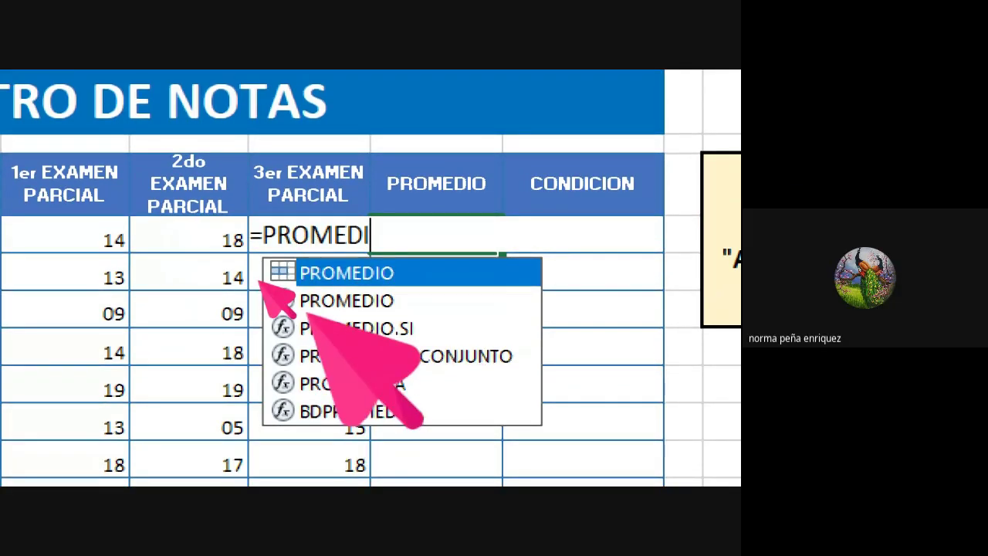
{"action": "left_click", "coordinate": [307, 301]}
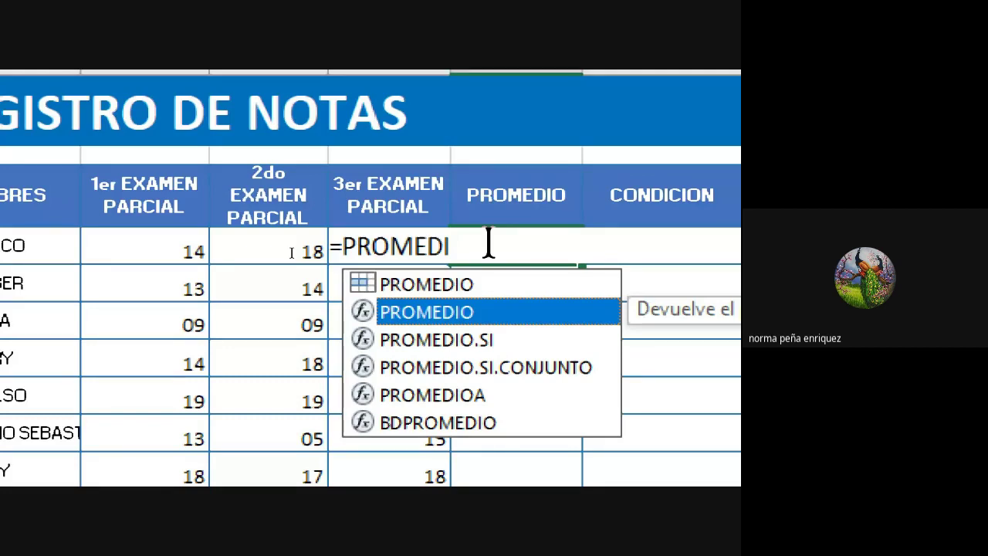
{"action": "left_click_drag", "start_coordinate": [489, 243], "coordinate": [332, 245]}
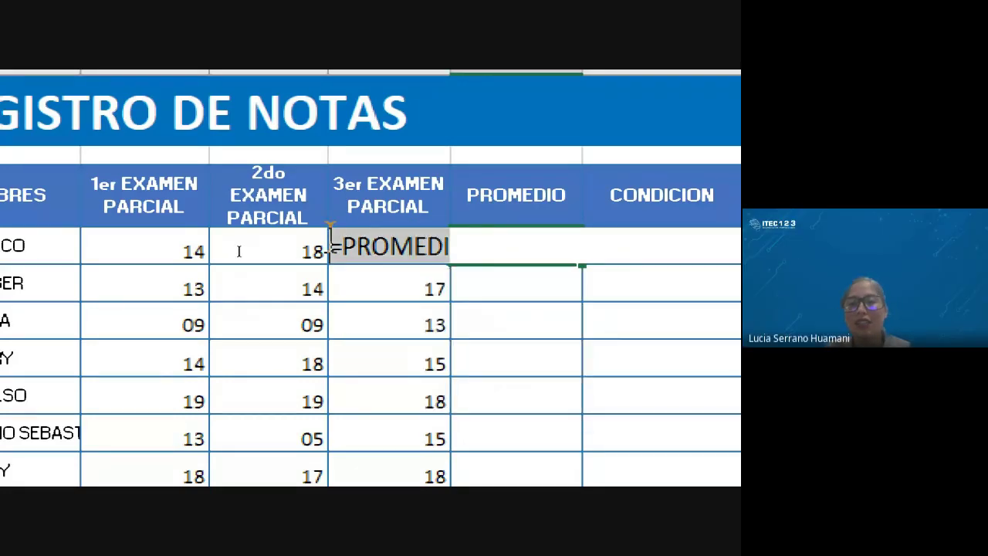
{"action": "key", "text": "Escape"}
{"action": "left_click", "coordinate": [396, 376]}
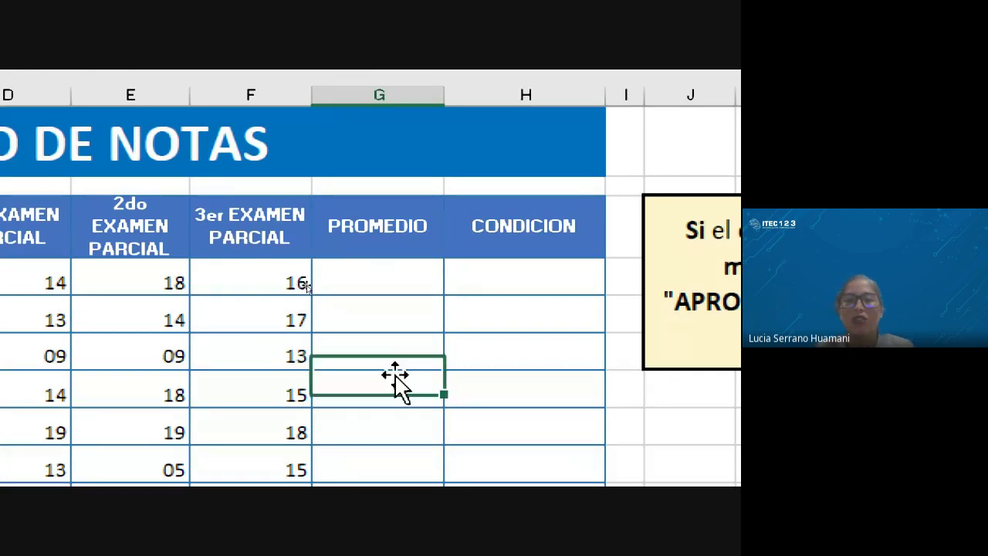
{"action": "left_click", "coordinate": [368, 287]}
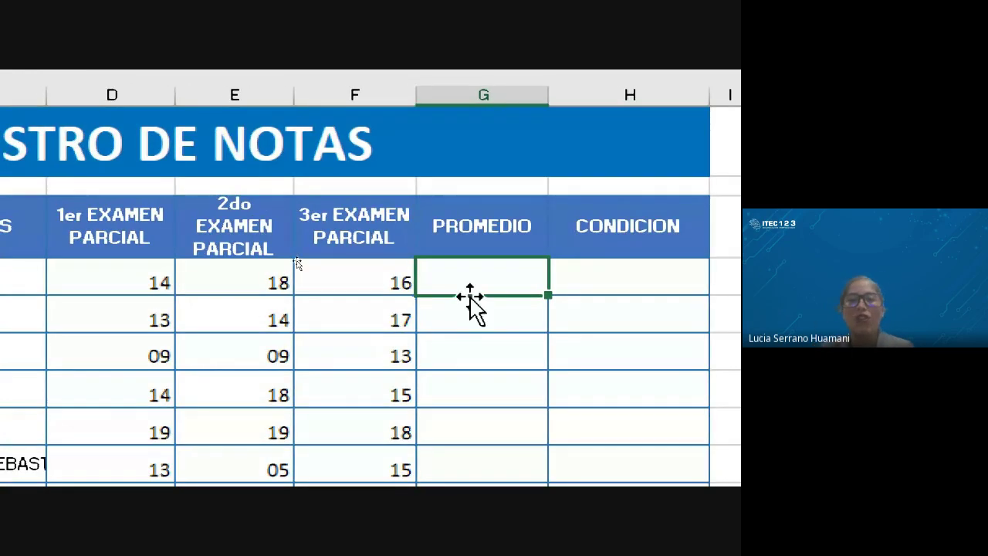
{"action": "left_click", "coordinate": [342, 279]}
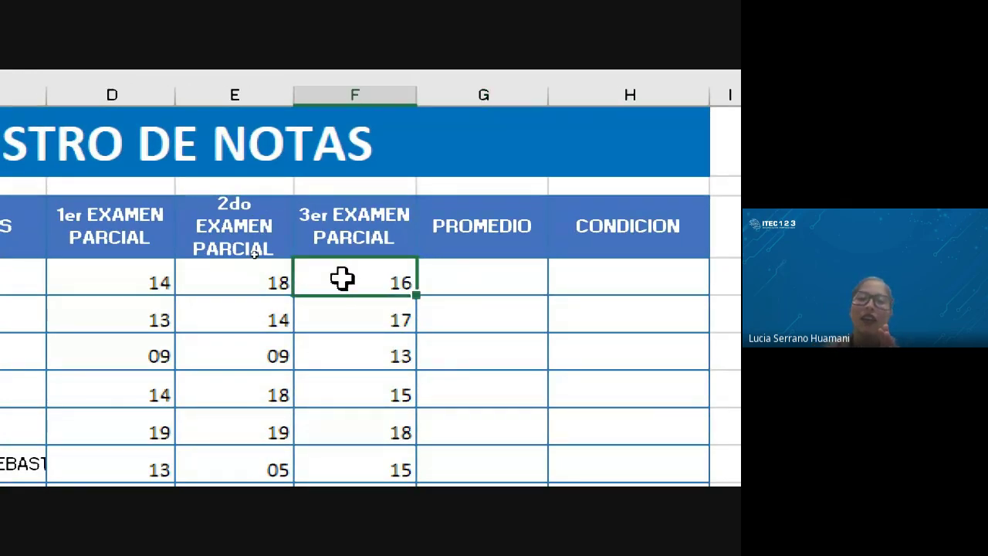
{"action": "left_click", "coordinate": [468, 274]}
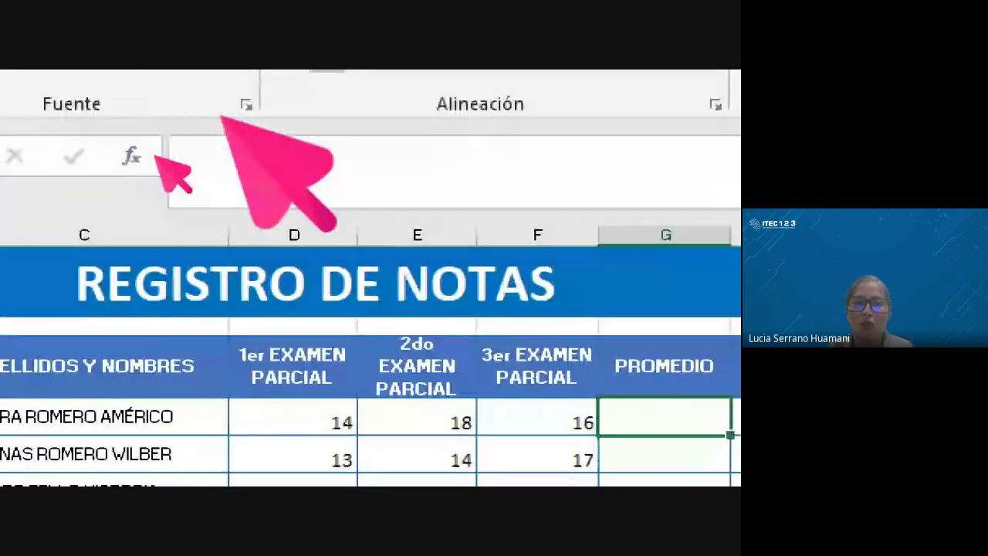
{"action": "left_click", "coordinate": [239, 161]}
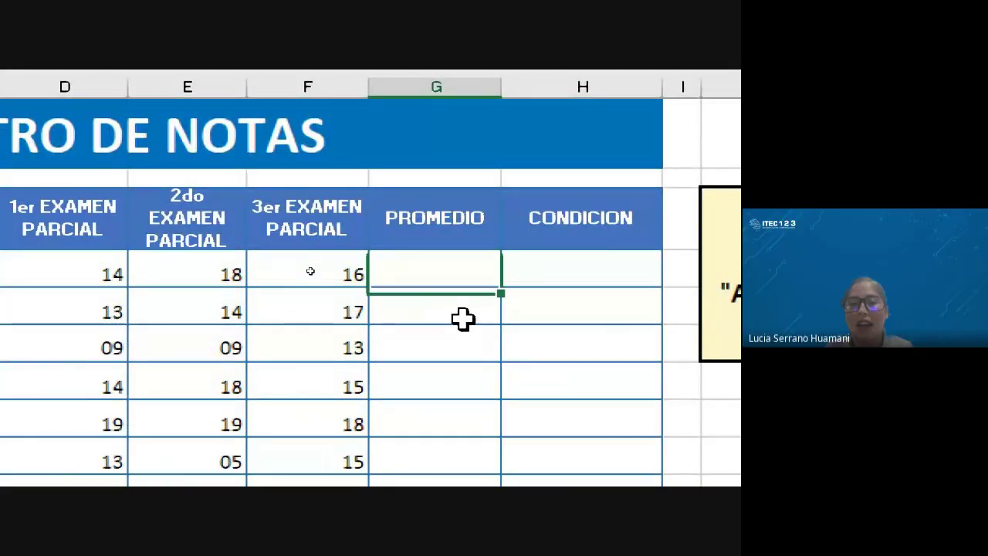
{"action": "left_click", "coordinate": [462, 313]}
Calculate the first student's average of the three partial exams by entering =PROMEDIO(D7:F7) in the PROMEDIO column
{"action": "left_click", "coordinate": [434, 263]}
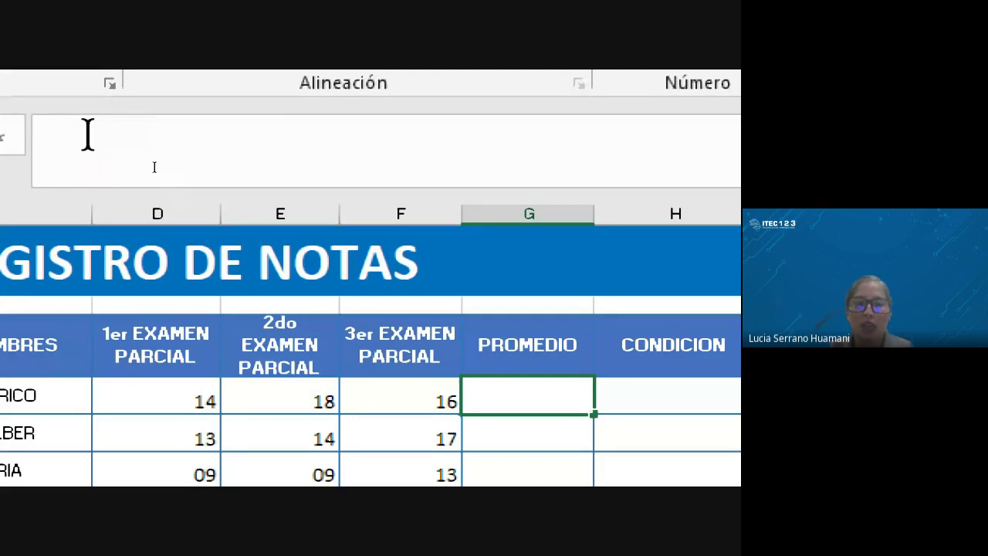
{"action": "type", "text": "="}
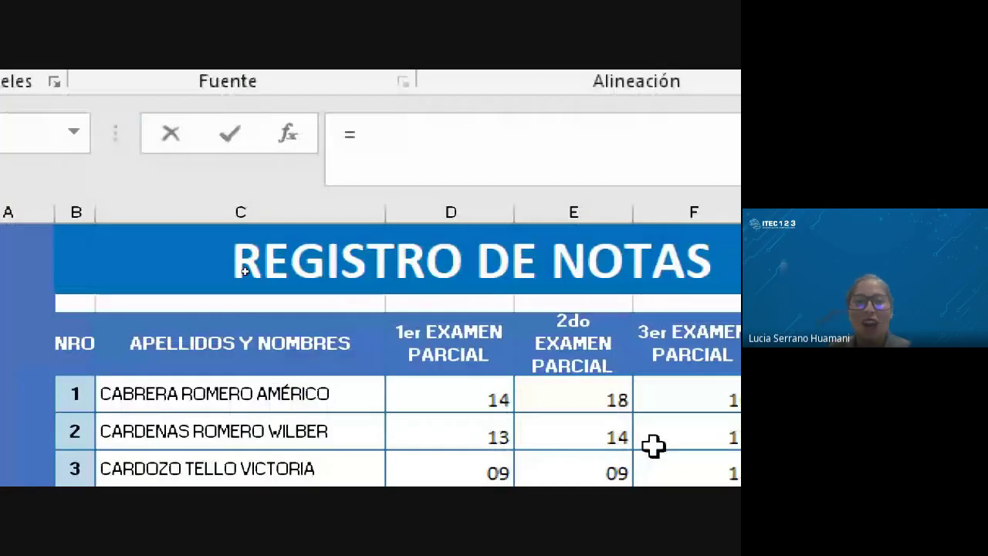
{"action": "type", "text": "p"}
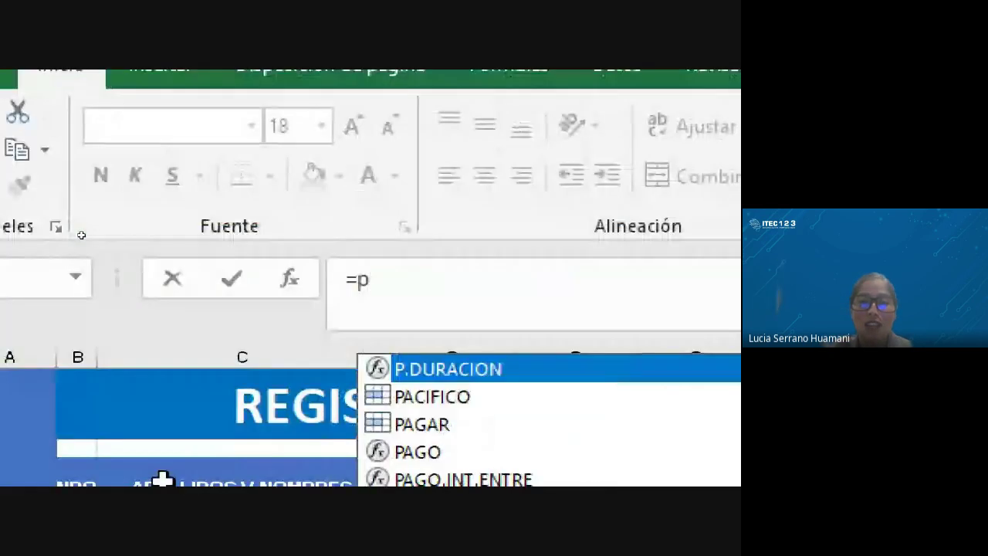
{"action": "type", "text": "rome"}
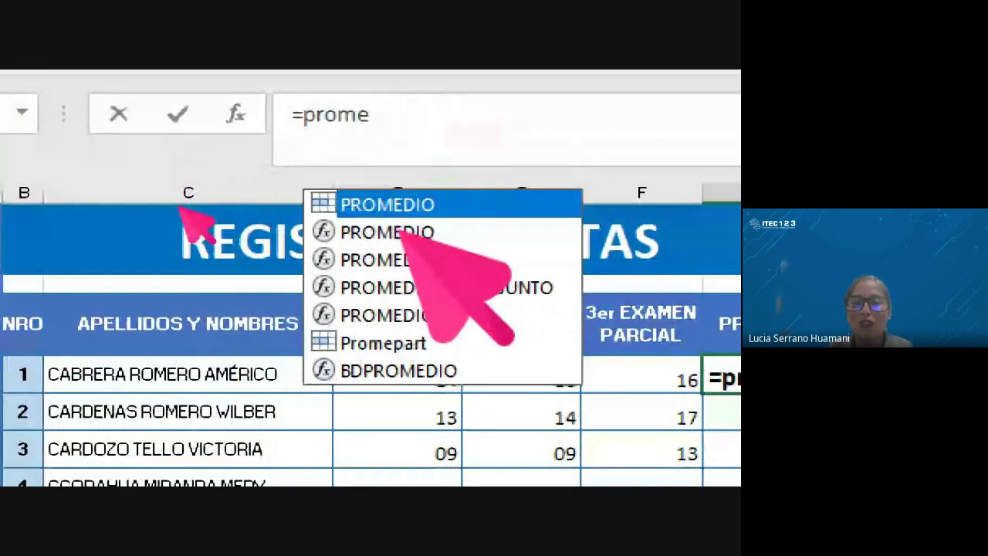
{"action": "double_click", "coordinate": [390, 231]}
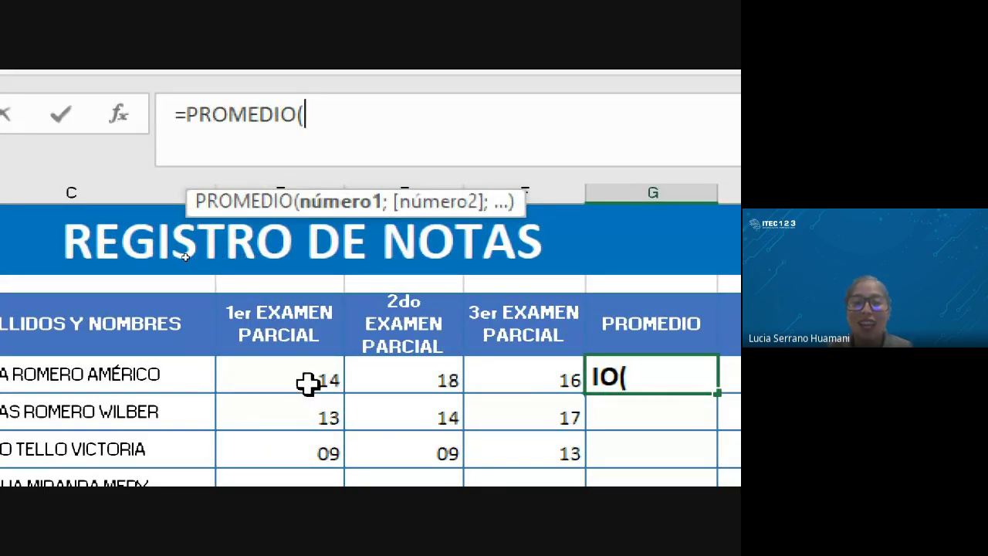
{"action": "left_click_drag", "start_coordinate": [308, 384], "coordinate": [506, 368]}
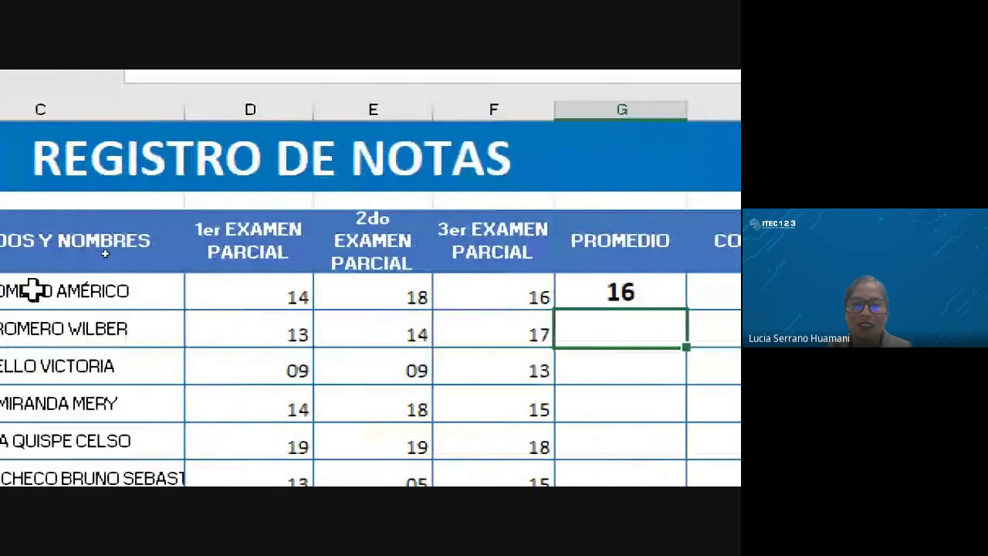
Open the first student's average formula, check its range against the three partial exams, and close it unchanged
{"action": "left_click", "coordinate": [198, 301]}
{"action": "left_click", "coordinate": [468, 291]}
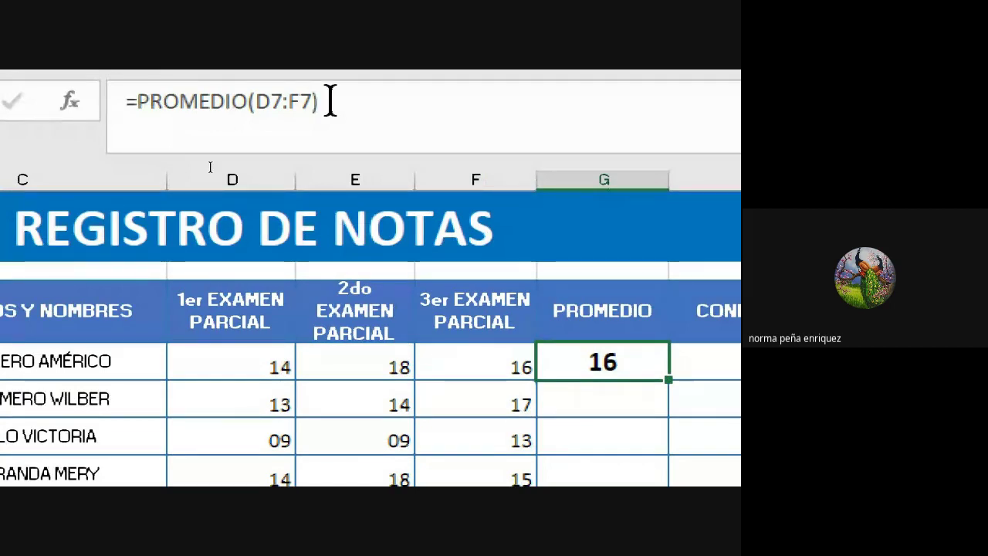
{"action": "left_click", "coordinate": [330, 101]}
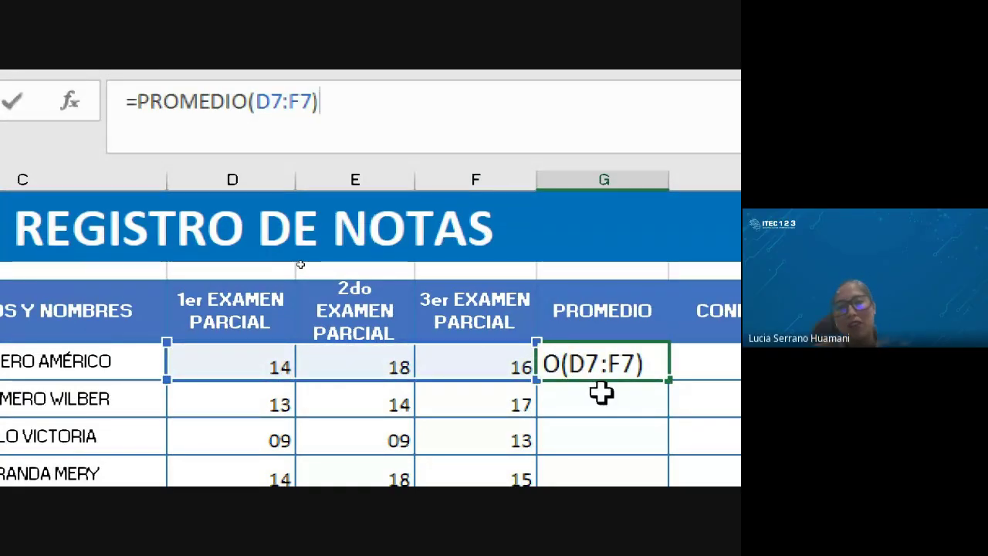
{"action": "key", "text": "ctrl+Return"}
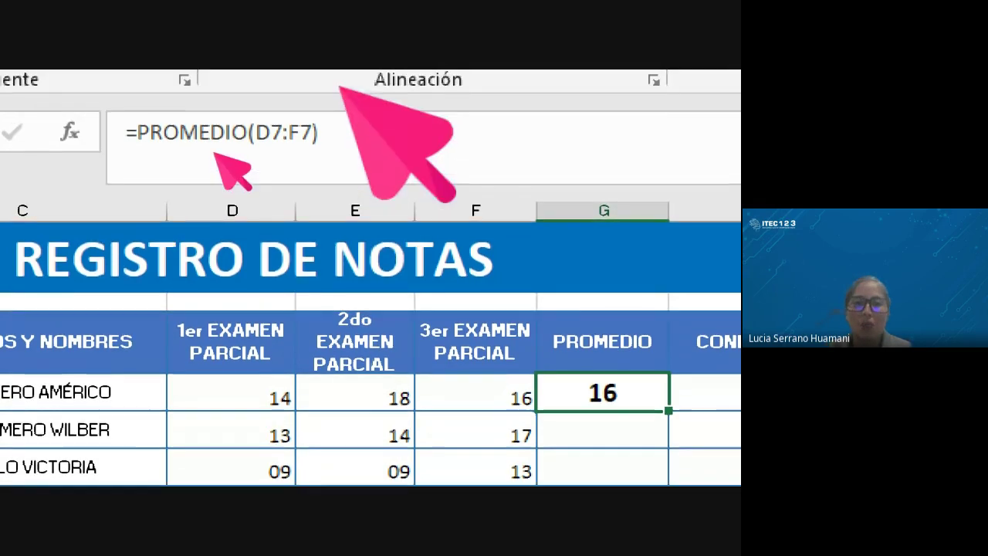
Copy the first student's =PROMEDIO(D7:F7) formula and send it as a message in the Google Meet call chat
{"action": "left_click_drag", "start_coordinate": [317, 137], "coordinate": [116, 139]}
{"action": "key", "text": "ctrl+c"}
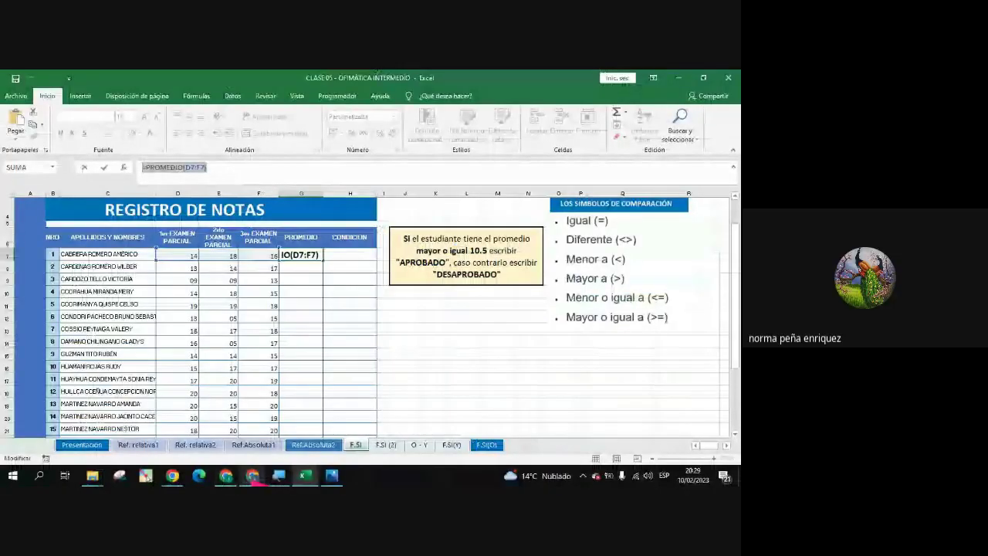
{"action": "key", "text": "alt+Tab"}
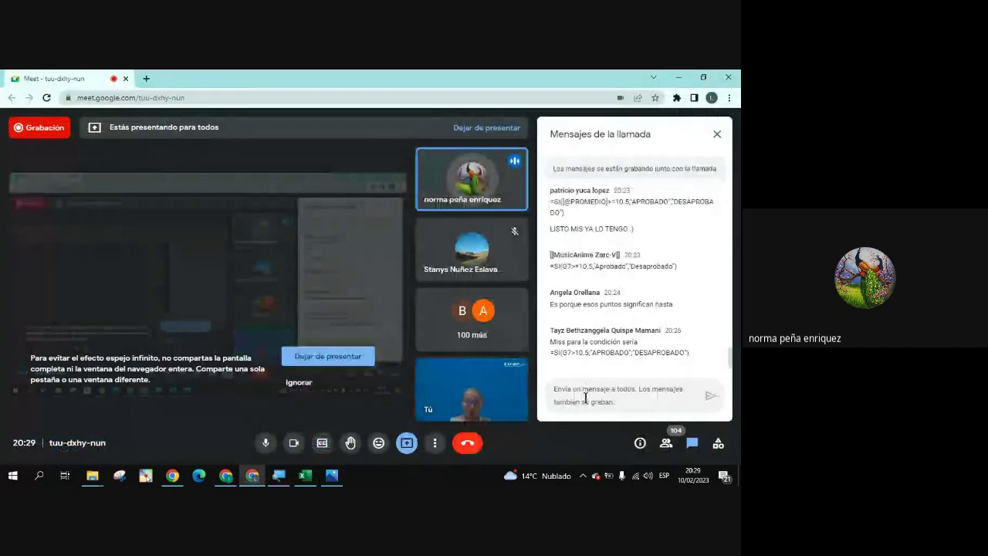
{"action": "left_click", "coordinate": [585, 397]}
{"action": "key", "text": "ctrl+v"}
{"action": "key", "text": "Return"}
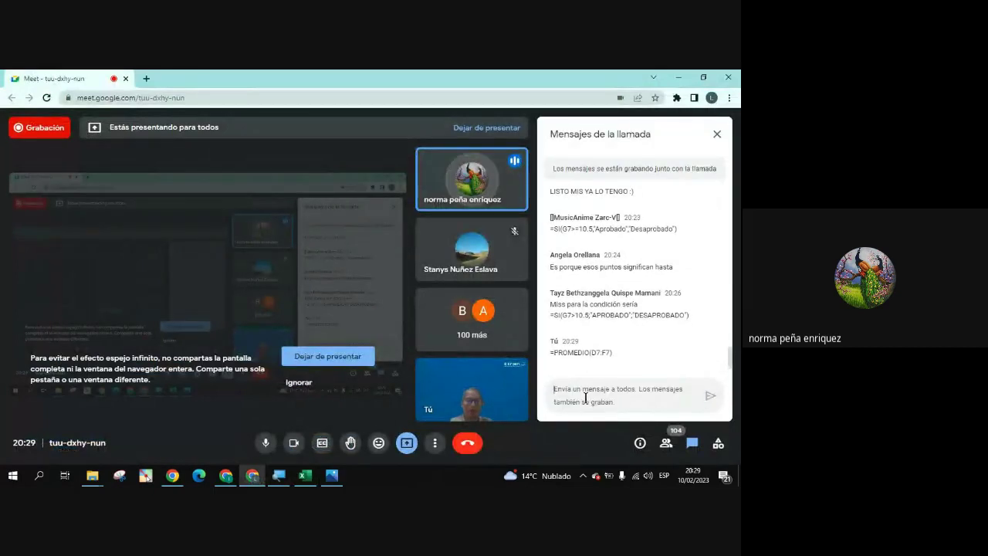
Return to the Excel workbook, finish editing the average formula and select the first student's PROMEDIO cell
{"action": "left_click", "coordinate": [679, 77]}
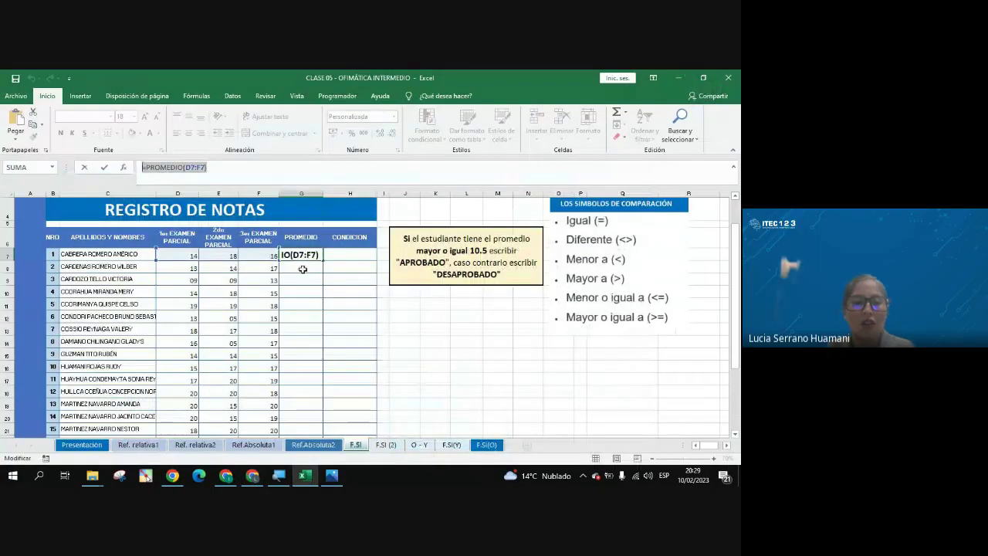
{"action": "key", "text": "Return"}
{"action": "left_click", "coordinate": [300, 256]}
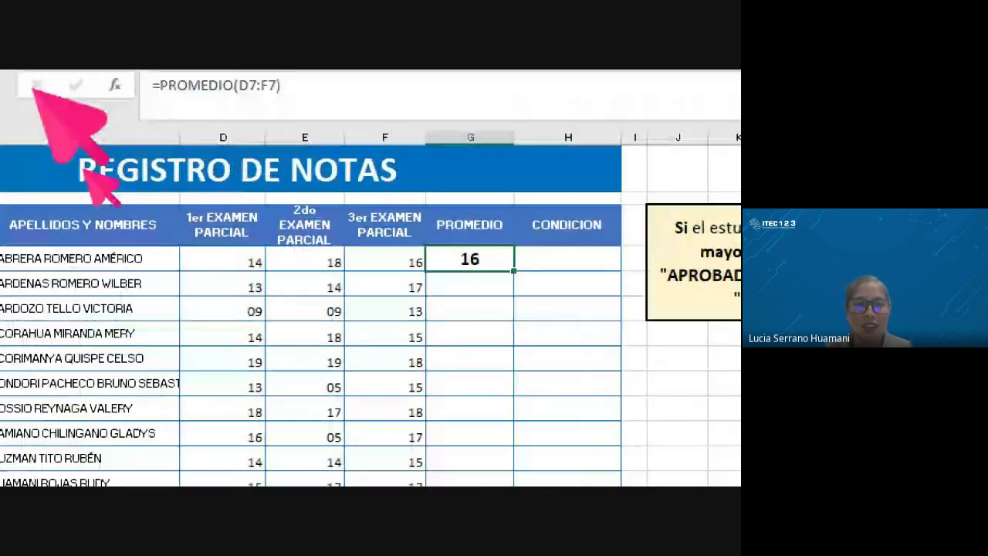
{"action": "left_click", "coordinate": [382, 210]}
{"action": "left_click", "coordinate": [401, 207]}
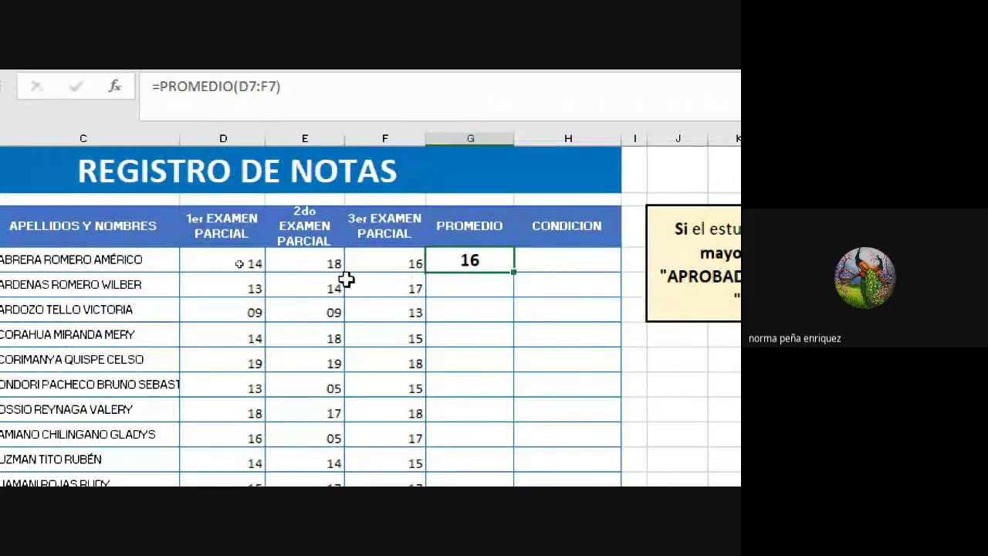
{"action": "scroll", "coordinate": [170, 324], "scroll_direction": "up", "scroll_amount": 1}
{"action": "scroll", "coordinate": [309, 369], "scroll_direction": "down", "scroll_amount": 2}
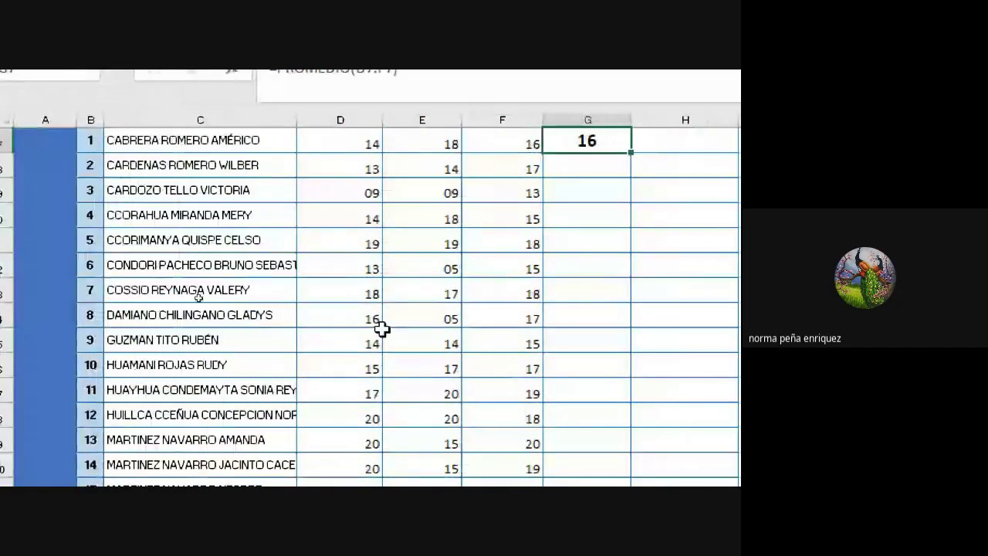
{"action": "scroll", "coordinate": [259, 356], "scroll_direction": "up", "scroll_amount": 1}
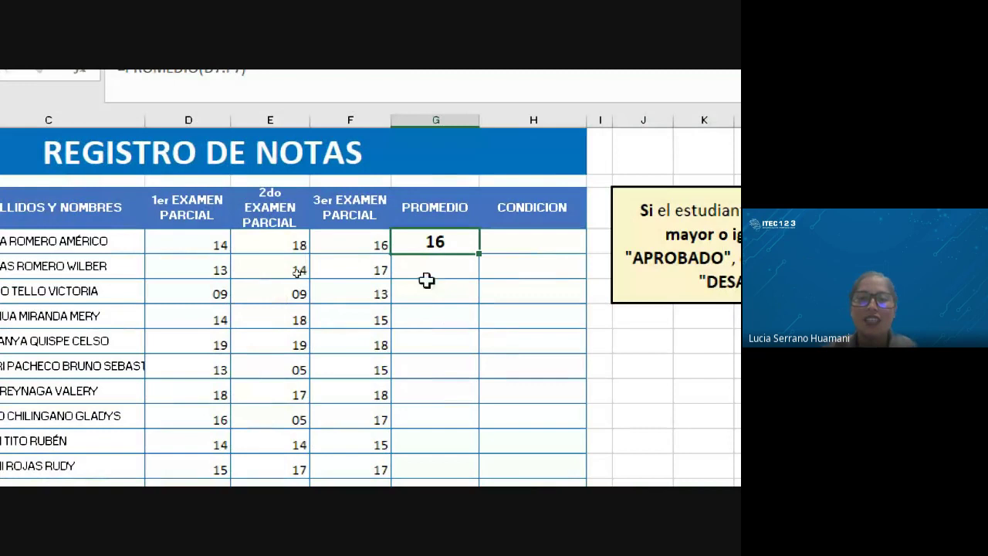
{"action": "left_click", "coordinate": [427, 280]}
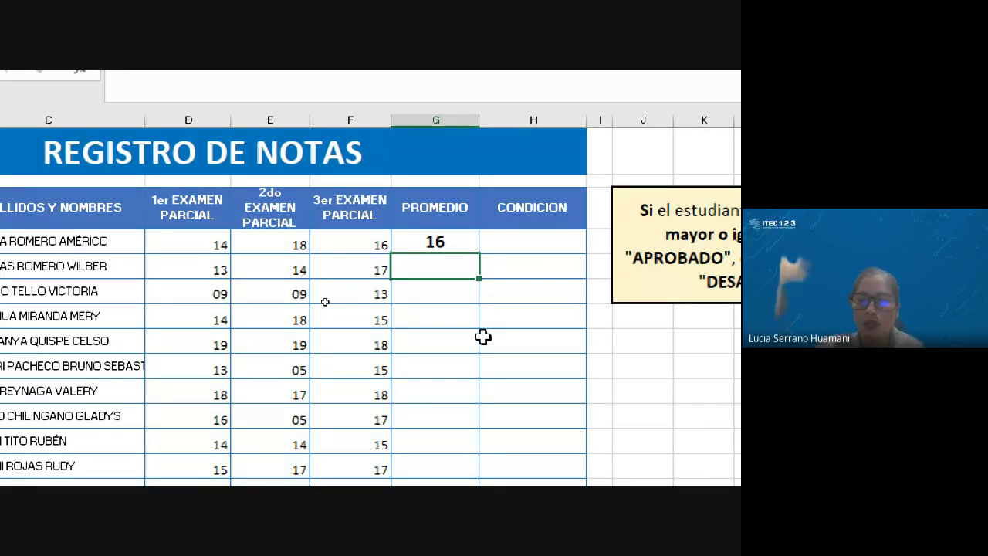
{"action": "type", "text": "=p"}
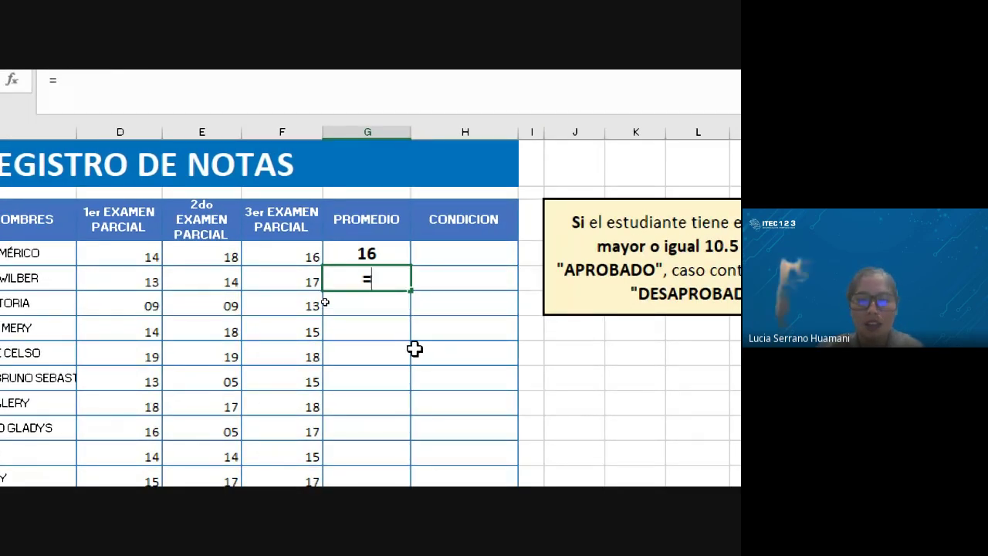
{"action": "type", "text": "rome"}
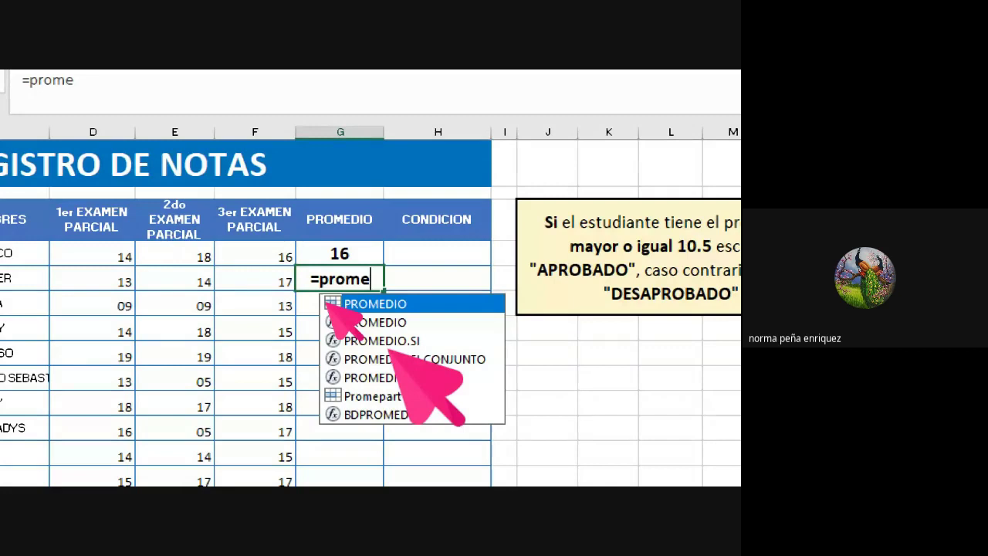
{"action": "key", "text": "Escape"}
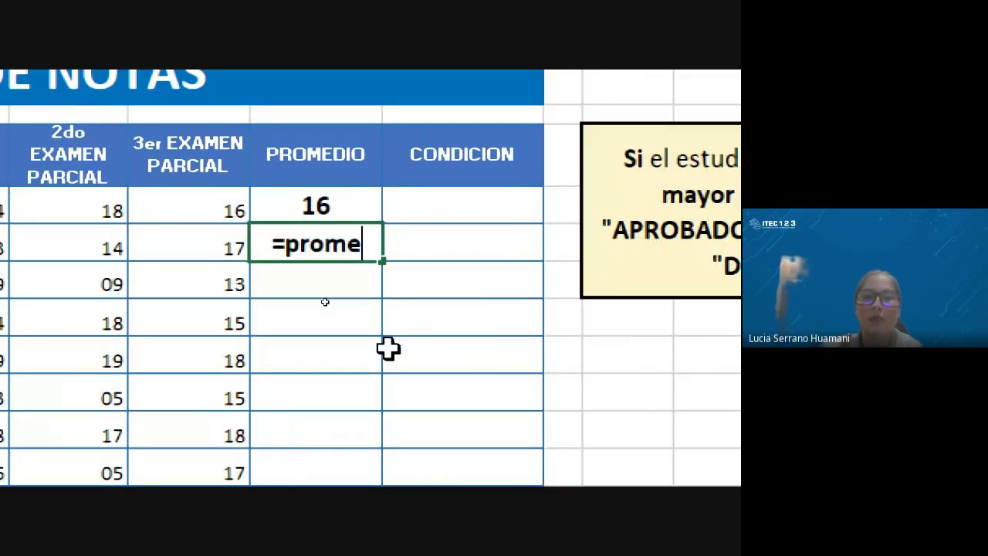
{"action": "type", "text": "d"}
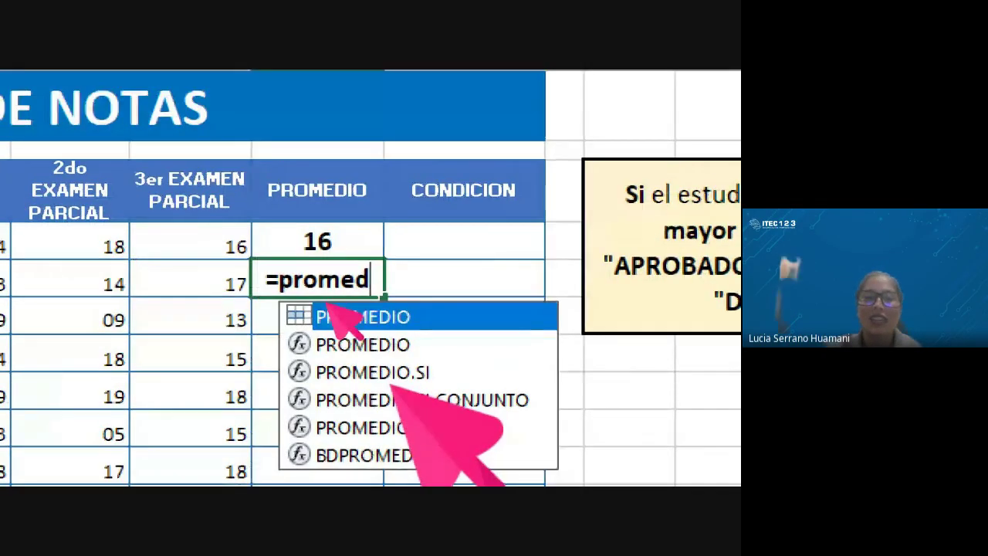
{"action": "key", "text": "Down"}
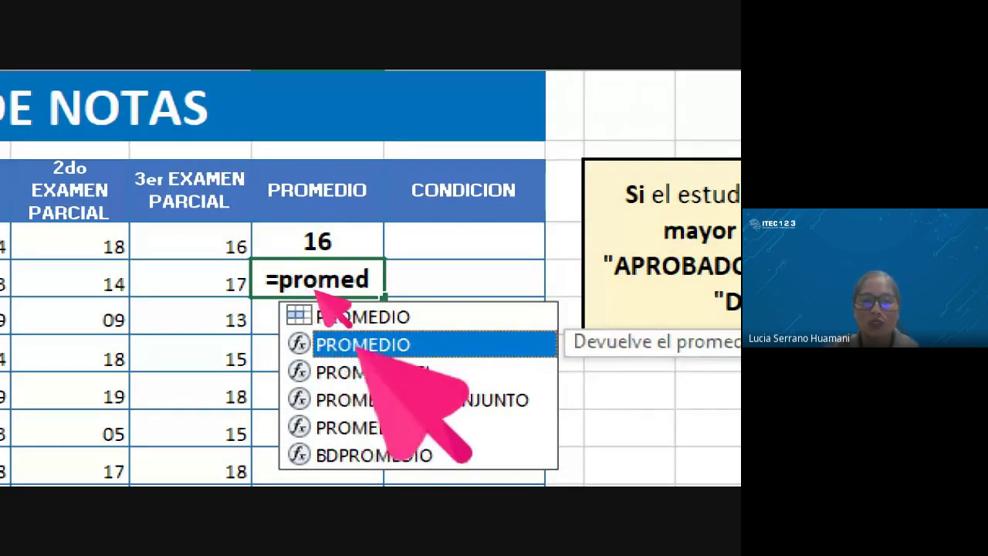
{"action": "double_click", "coordinate": [353, 345]}
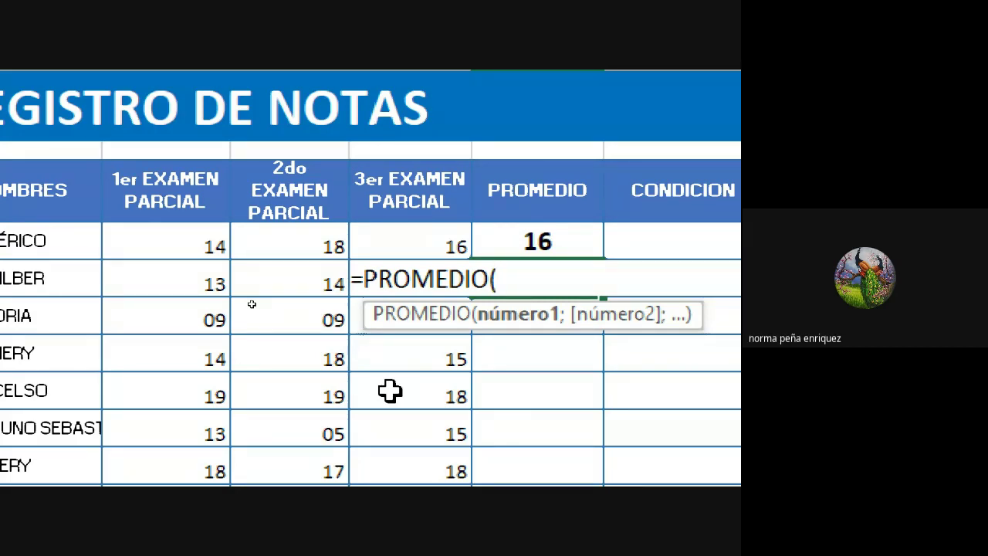
{"action": "key", "text": "BackSpace"}
{"action": "key", "text": "BackSpace"}
{"action": "key", "text": "BackSpace"}
{"action": "key", "text": "BackSpace"}
{"action": "key", "text": "BackSpace"}
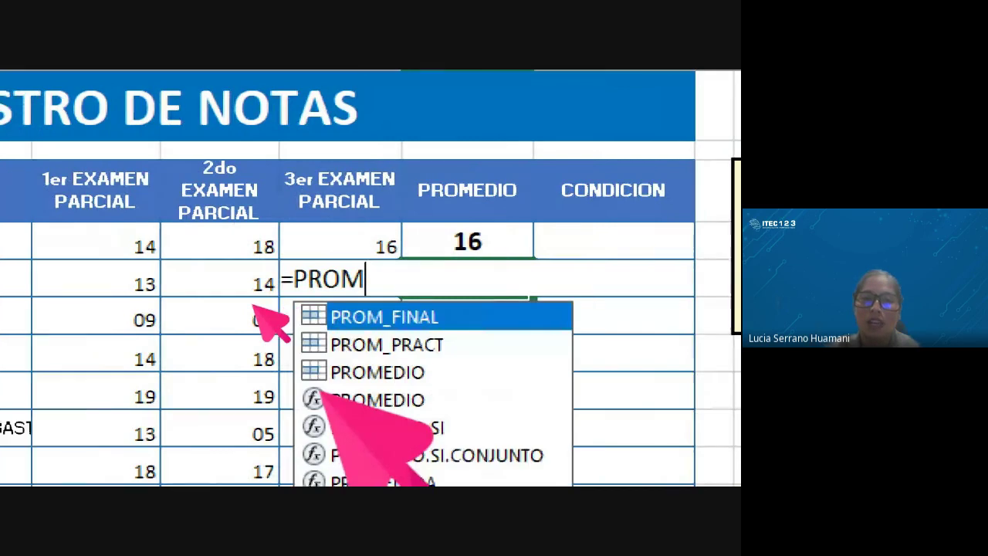
{"action": "key", "text": "Escape"}
{"action": "key", "text": "Right"}
{"action": "key", "text": "Down"}
{"action": "key", "text": "Down"}
{"action": "key", "text": "Down"}
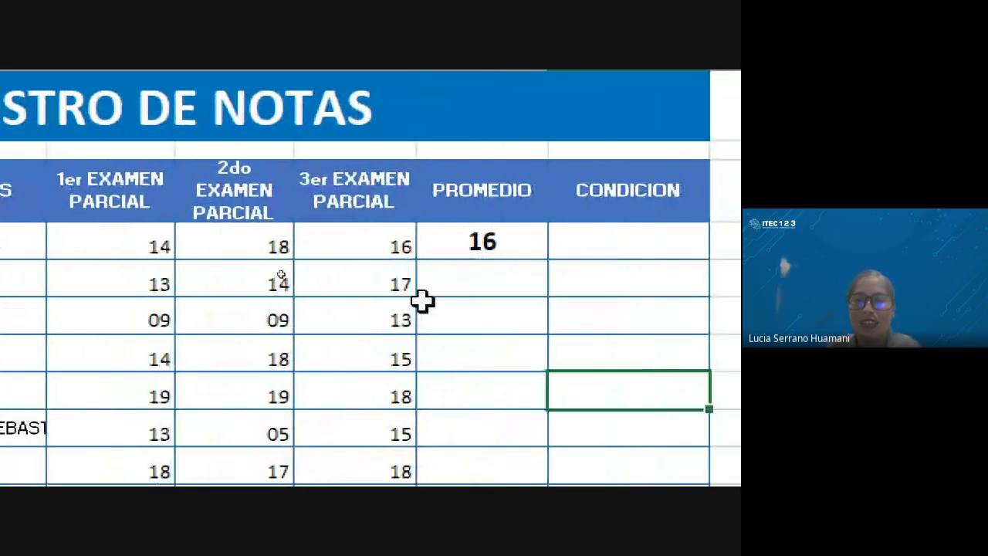
Start the PROMEDIO function formula in the second student's cell of the PROMEDIO column
{"action": "left_click", "coordinate": [468, 285]}
{"action": "key", "text": "F2"}
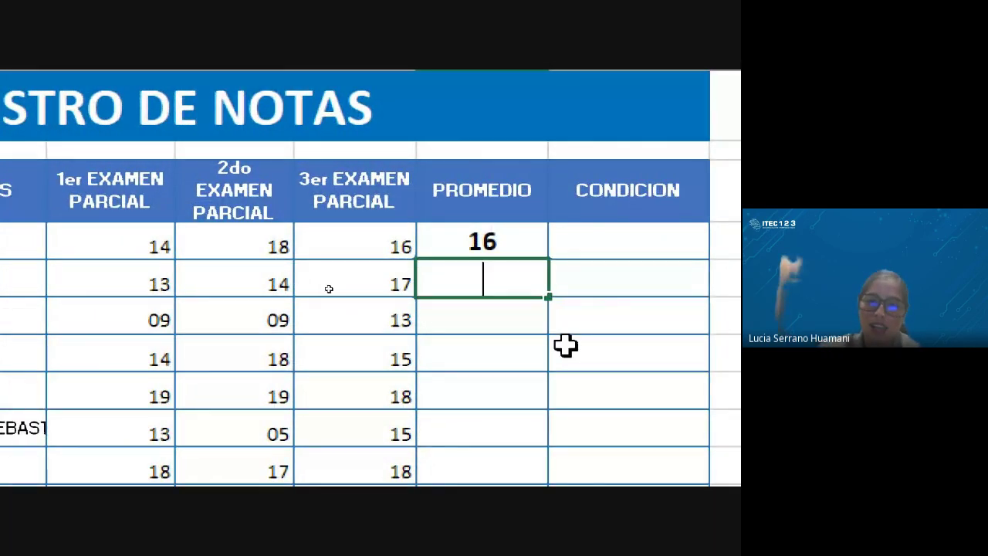
{"action": "type", "text": "=p"}
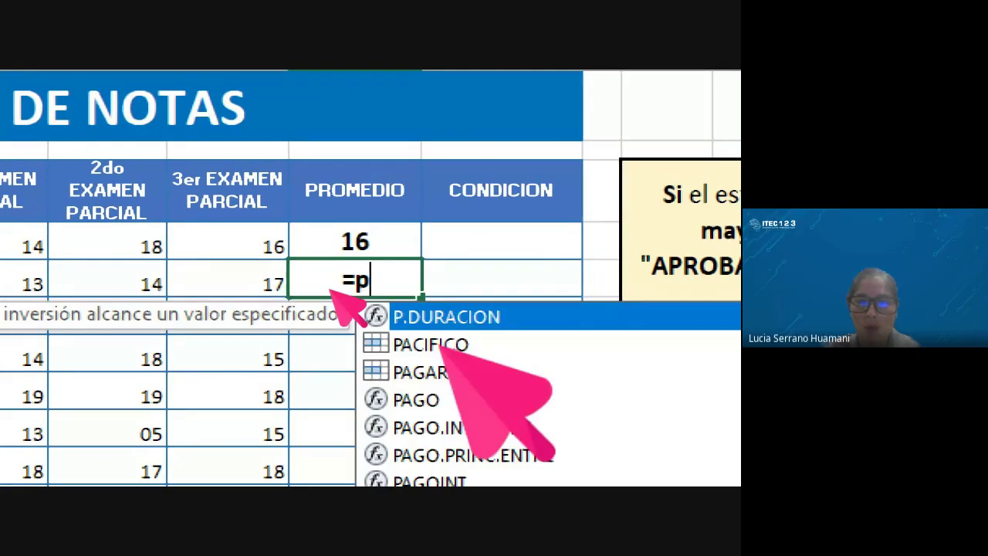
{"action": "type", "text": "romedi"}
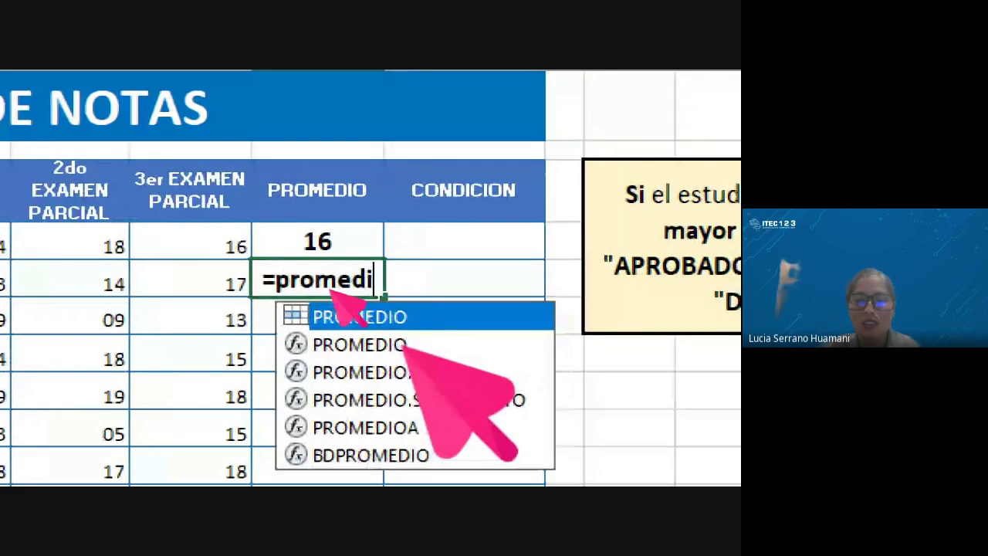
Enter the formula =PROMEDIO(D8:F8) in cell G8 to average the second student's three exam grades
{"action": "type", "text": "o"}
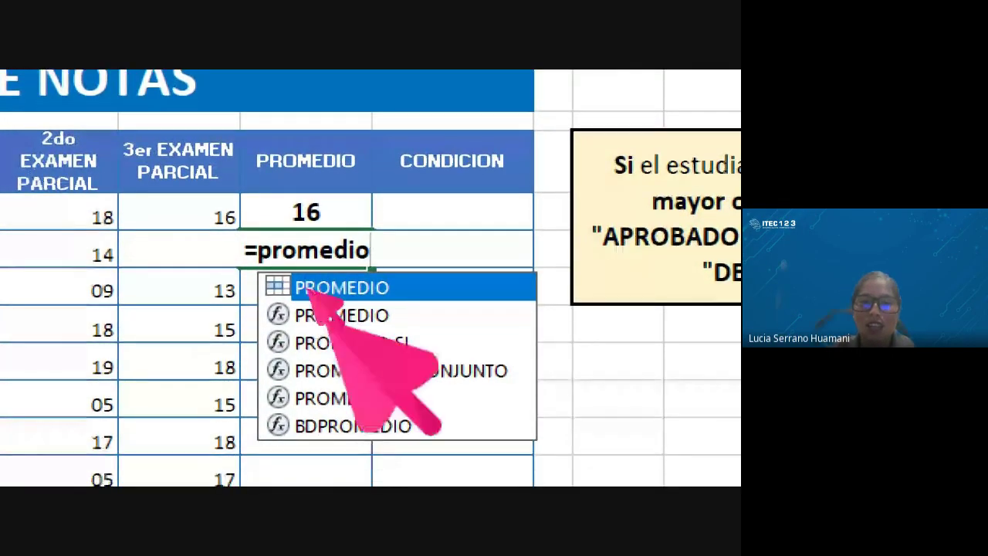
{"action": "left_click", "coordinate": [305, 310]}
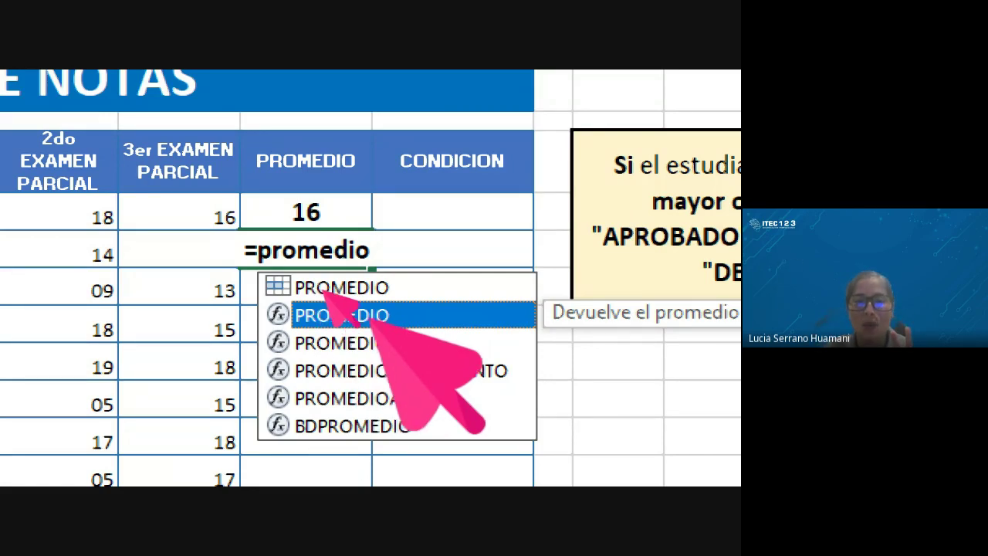
{"action": "key", "text": "Tab"}
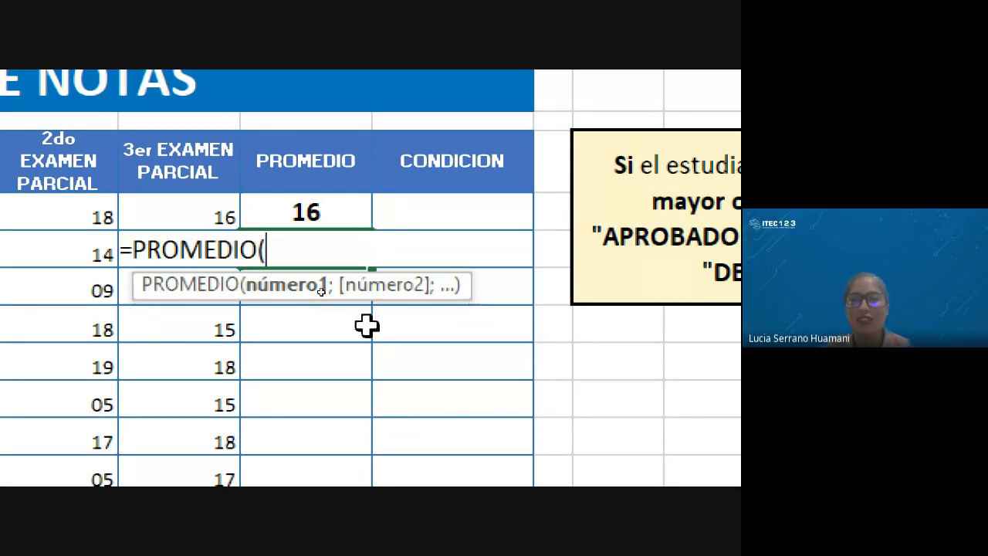
{"action": "scroll", "coordinate": [29, 355], "scroll_direction": "left", "scroll_amount": 2}
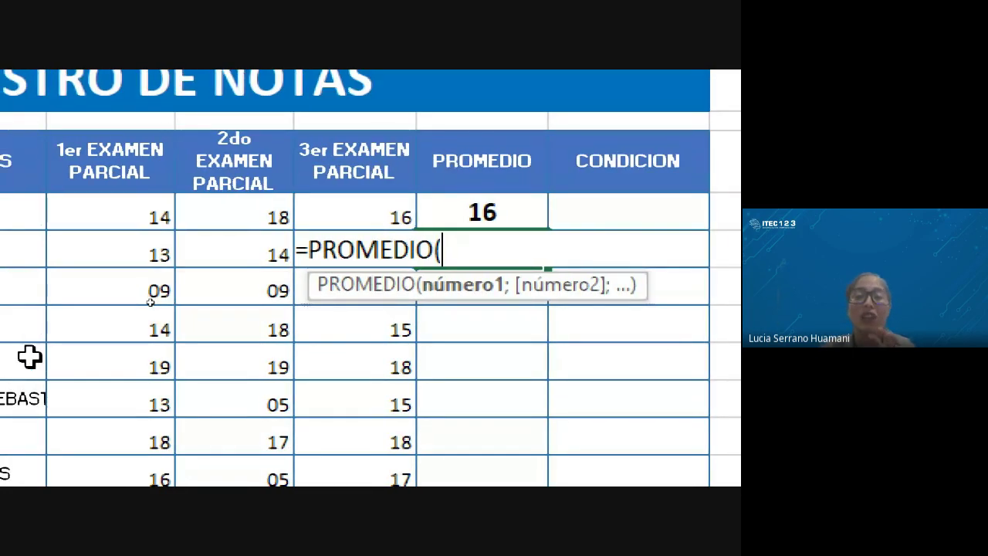
{"action": "scroll", "coordinate": [25, 340], "scroll_direction": "left", "scroll_amount": 1}
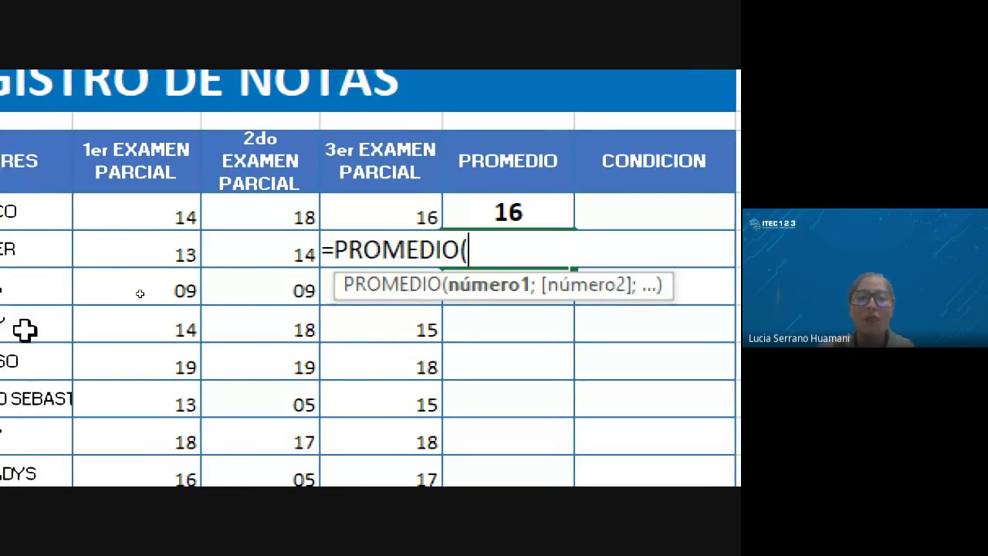
{"action": "left_click", "coordinate": [143, 247]}
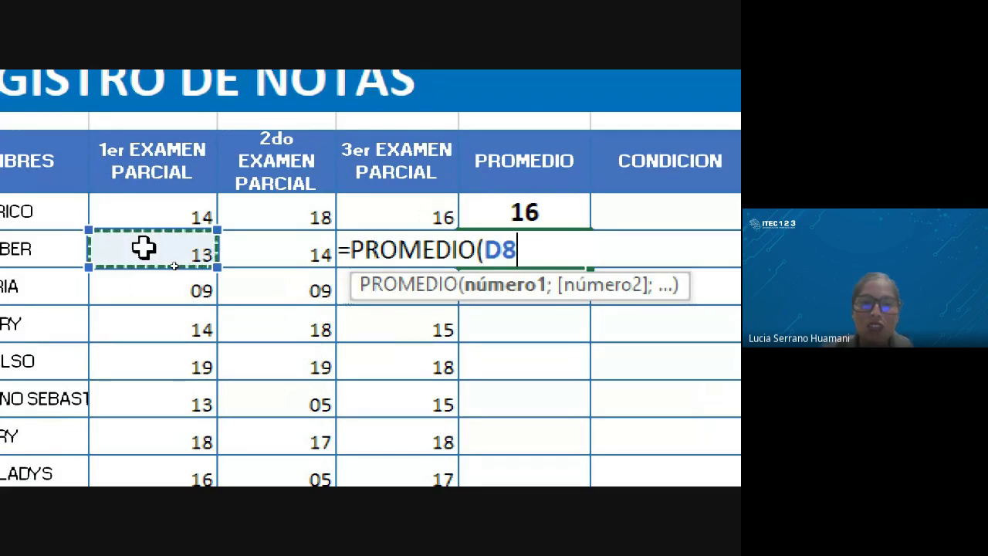
{"action": "left_click_drag", "start_coordinate": [208, 247], "coordinate": [364, 245]}
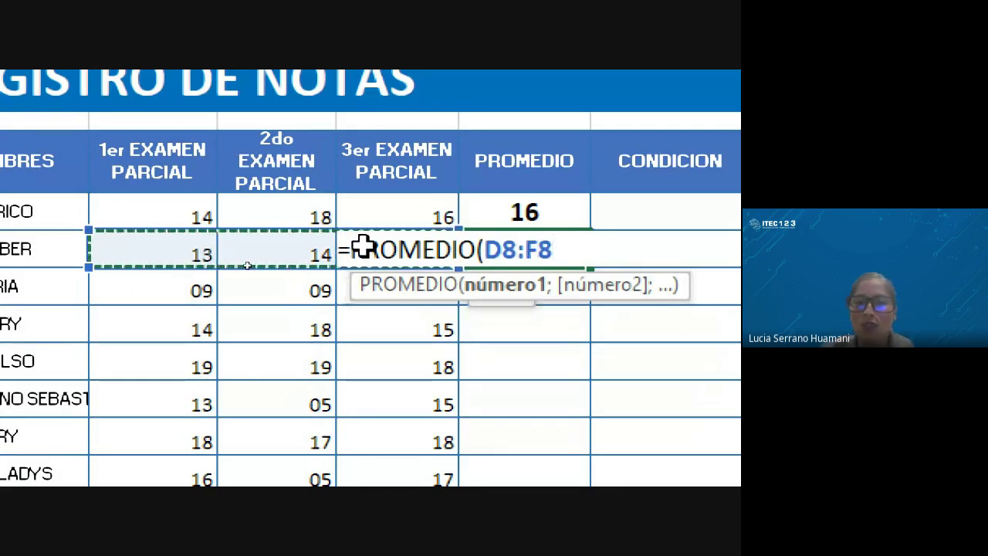
{"action": "scroll", "coordinate": [670, 272], "scroll_direction": "right", "scroll_amount": 1}
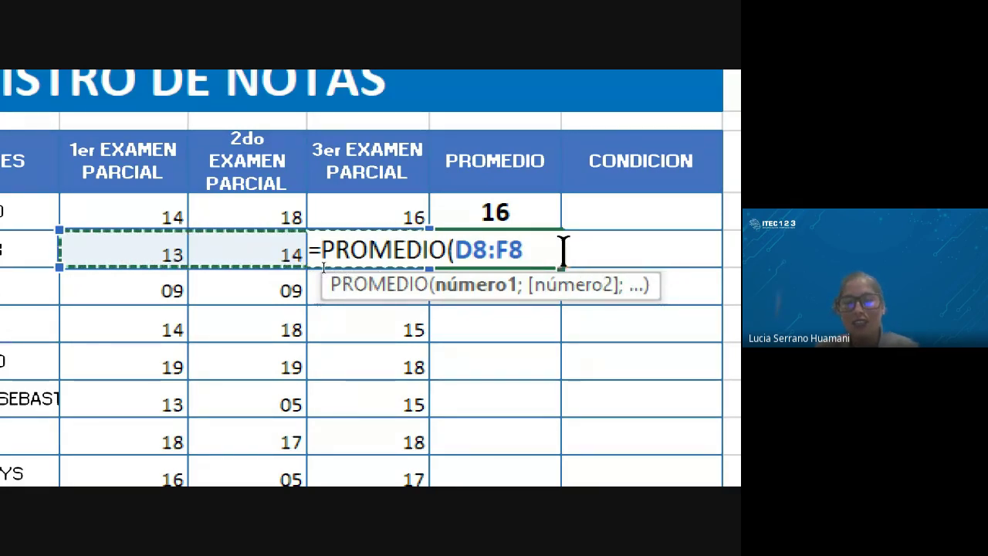
{"action": "key", "text": "Return"}
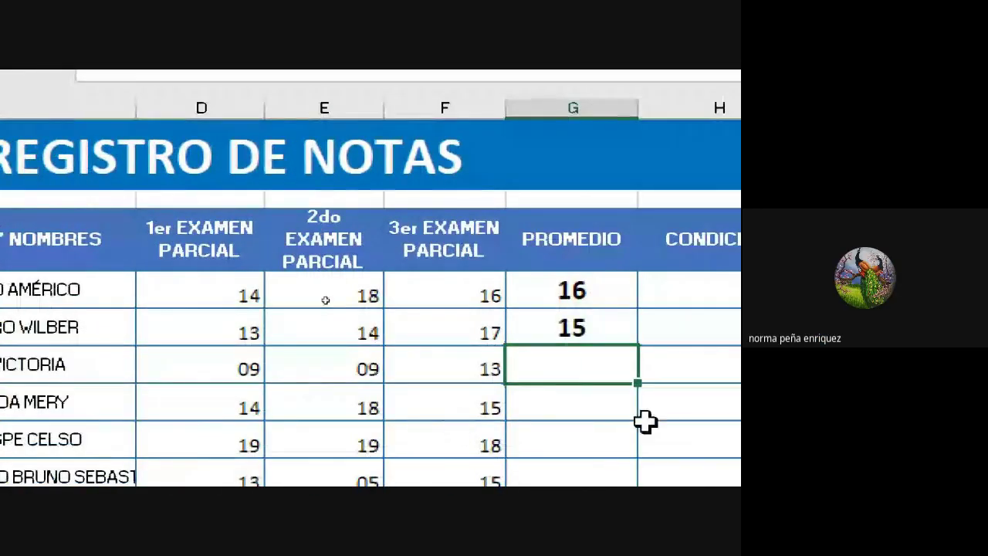
Examine the average formula in G8 and the exam grades its range D8:F8 refers to, leaving the formula as it is
{"action": "left_click", "coordinate": [629, 328]}
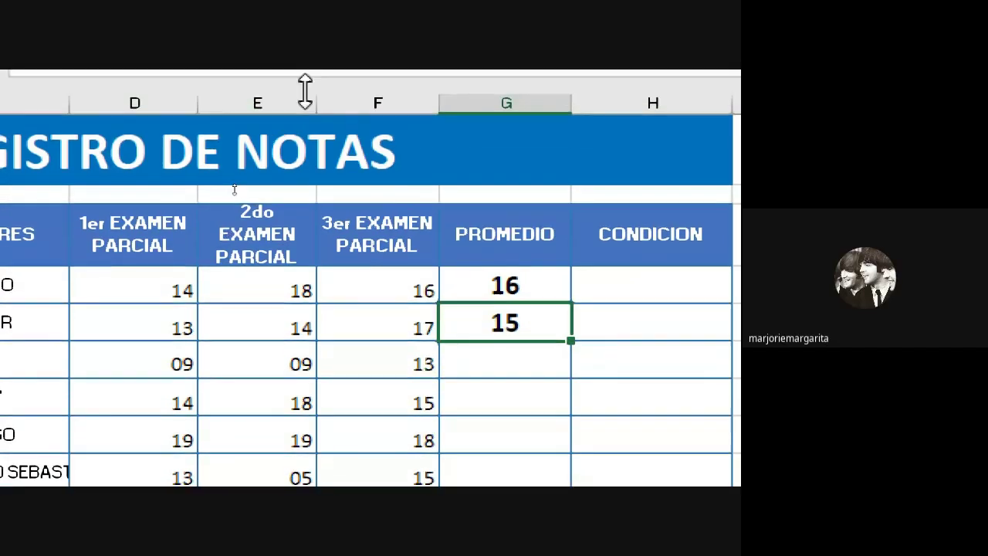
{"action": "left_click", "coordinate": [376, 338]}
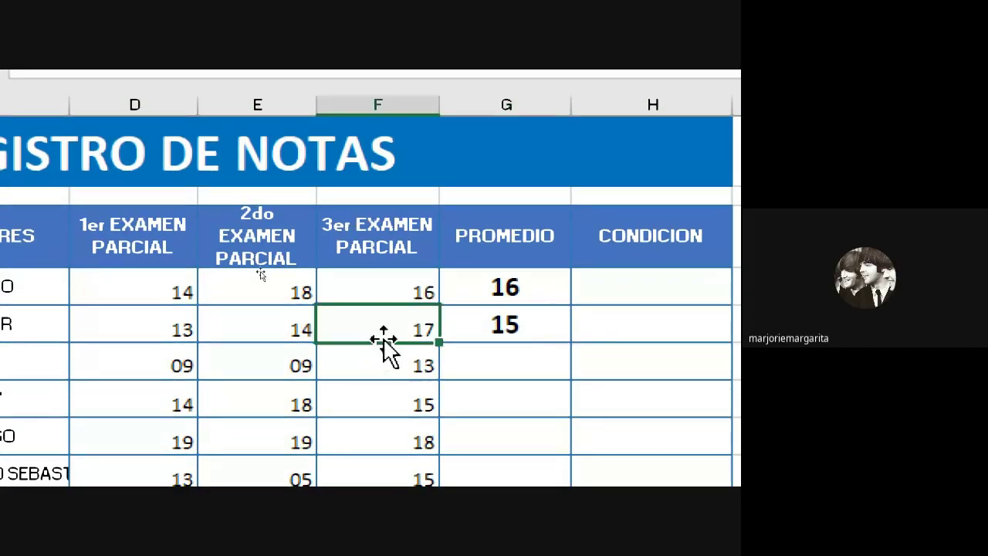
{"action": "left_click", "coordinate": [524, 327]}
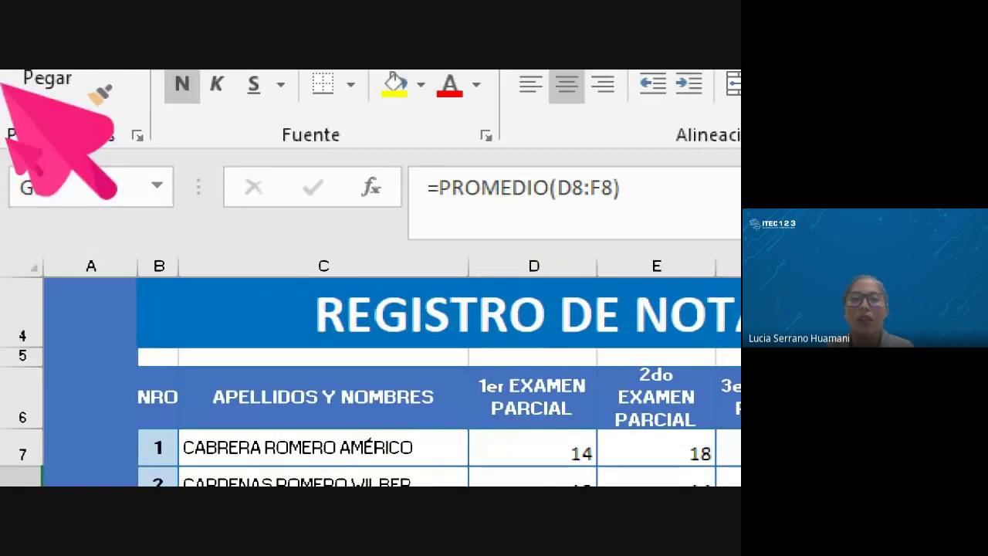
{"action": "left_click_drag", "start_coordinate": [325, 185], "coordinate": [379, 183]}
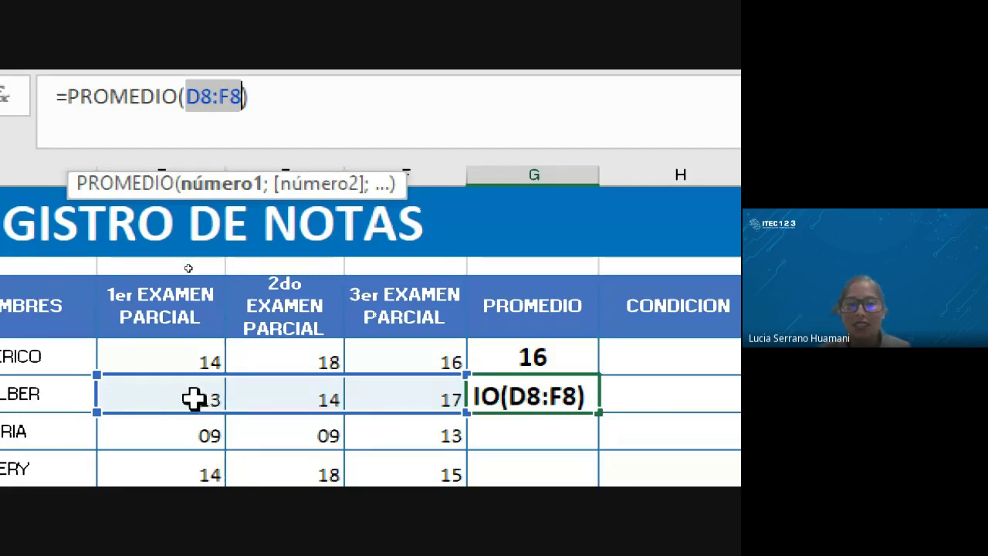
{"action": "left_click", "coordinate": [533, 396]}
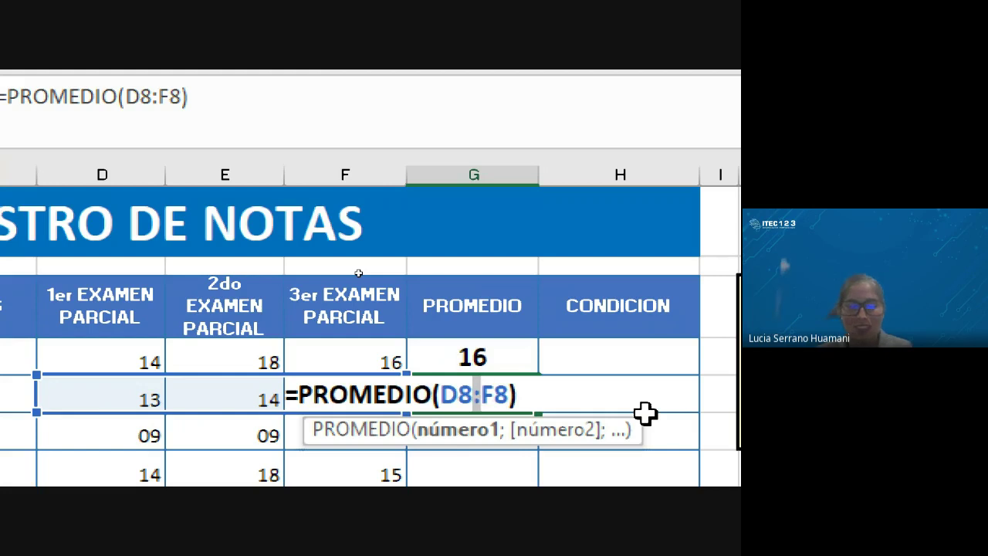
{"action": "key", "text": "ctrl+Return"}
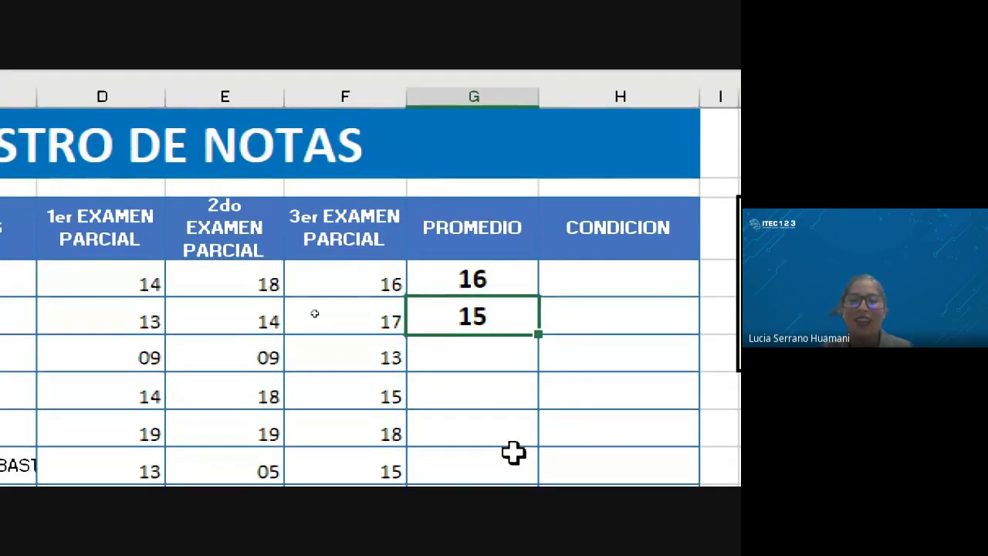
Fill the average formula from G8 down the rest of the PROMEDIO column
{"action": "double_click", "coordinate": [537, 328]}
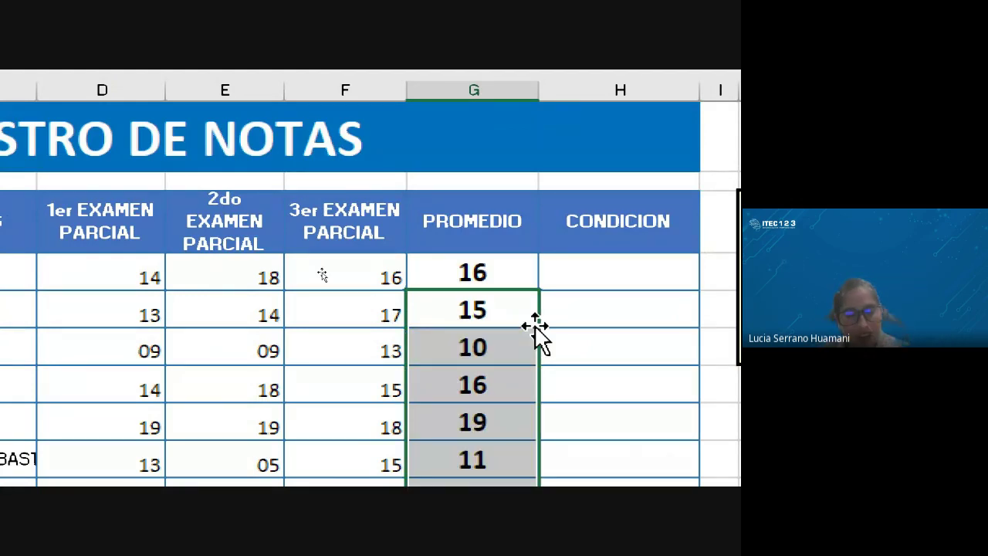
{"action": "left_click", "coordinate": [507, 346]}
{"action": "left_click", "coordinate": [474, 309]}
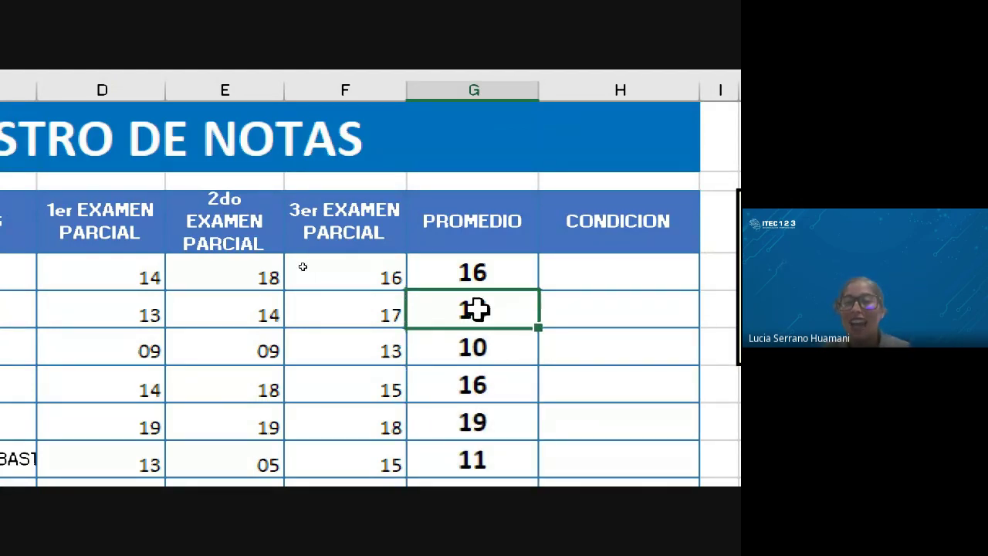
Start an SI formula in cell H7 of the CONDICION column, with G7> as the beginning of its logical test
{"action": "scroll", "coordinate": [689, 309], "scroll_direction": "right", "scroll_amount": 2}
{"action": "scroll", "coordinate": [690, 309], "scroll_direction": "right", "scroll_amount": 1}
{"action": "left_click", "coordinate": [499, 266]}
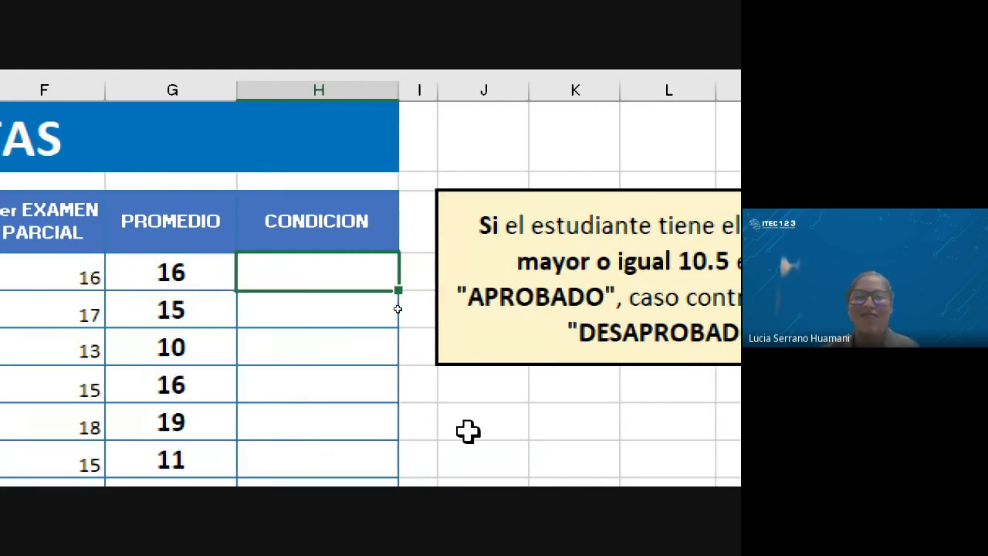
{"action": "left_click", "coordinate": [296, 298]}
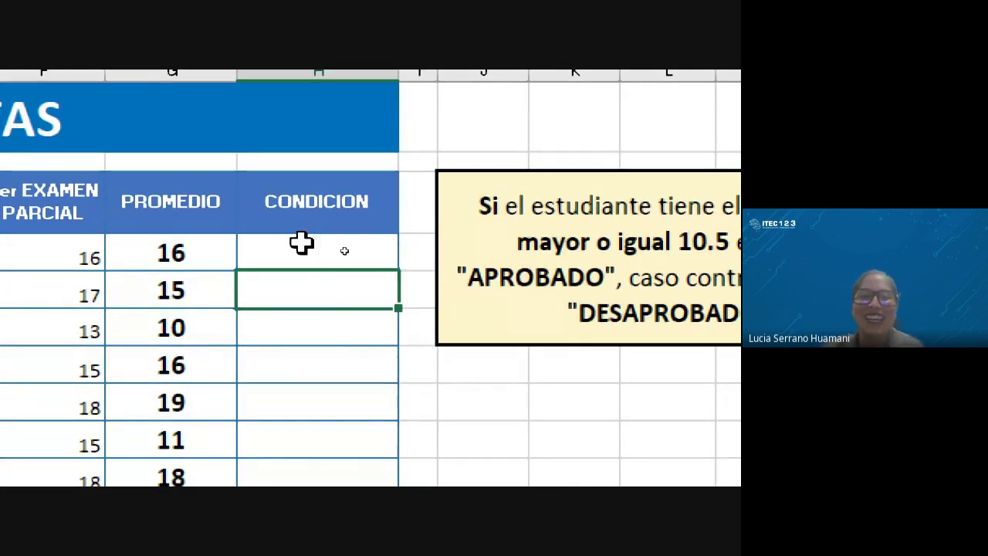
{"action": "left_click", "coordinate": [302, 242]}
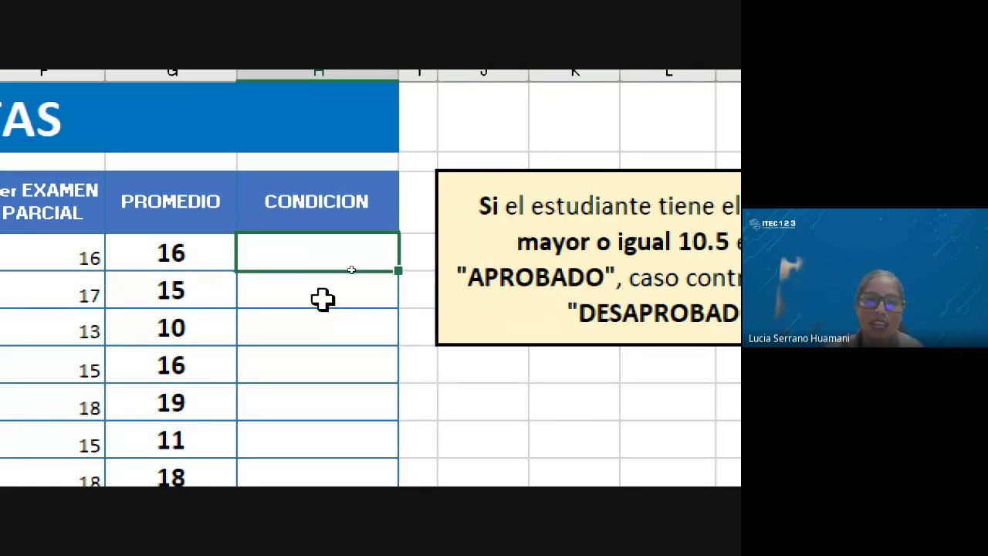
{"action": "type", "text": "="}
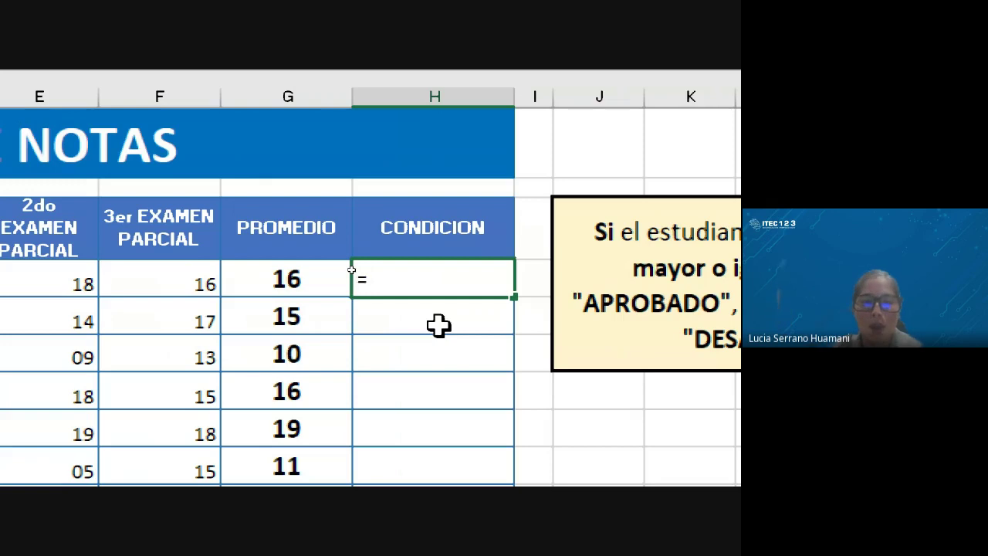
{"action": "type", "text": "si"}
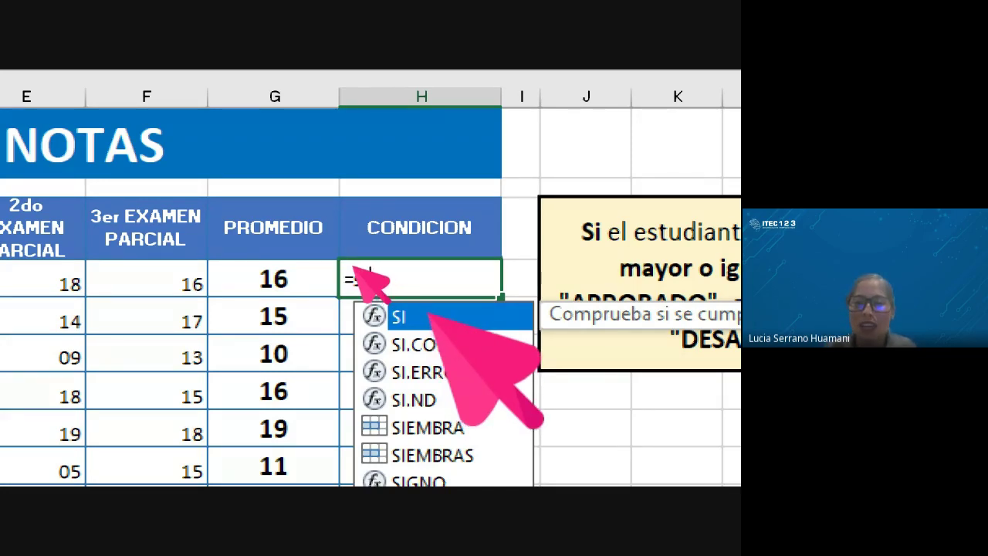
{"action": "key", "text": "Tab"}
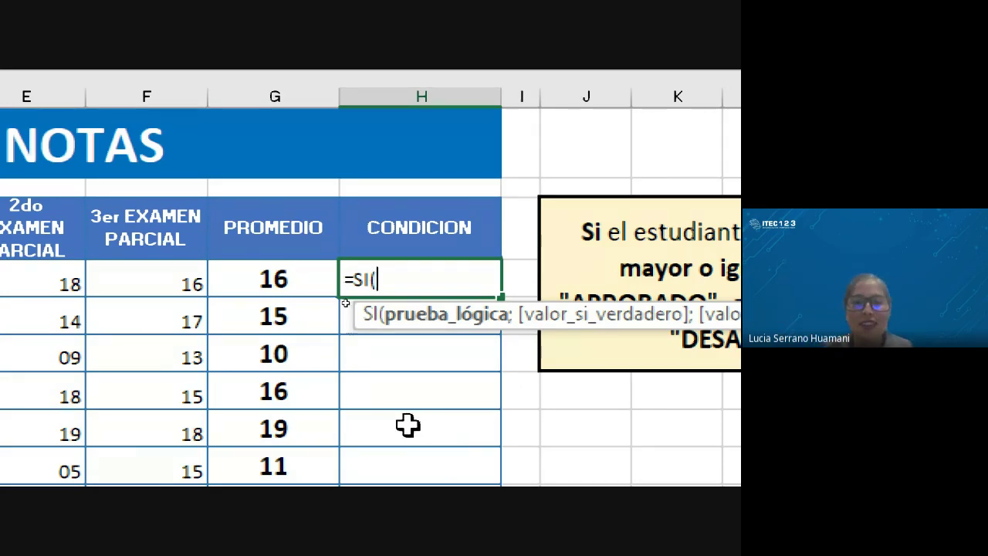
{"action": "scroll", "coordinate": [695, 410], "scroll_direction": "right", "scroll_amount": 3}
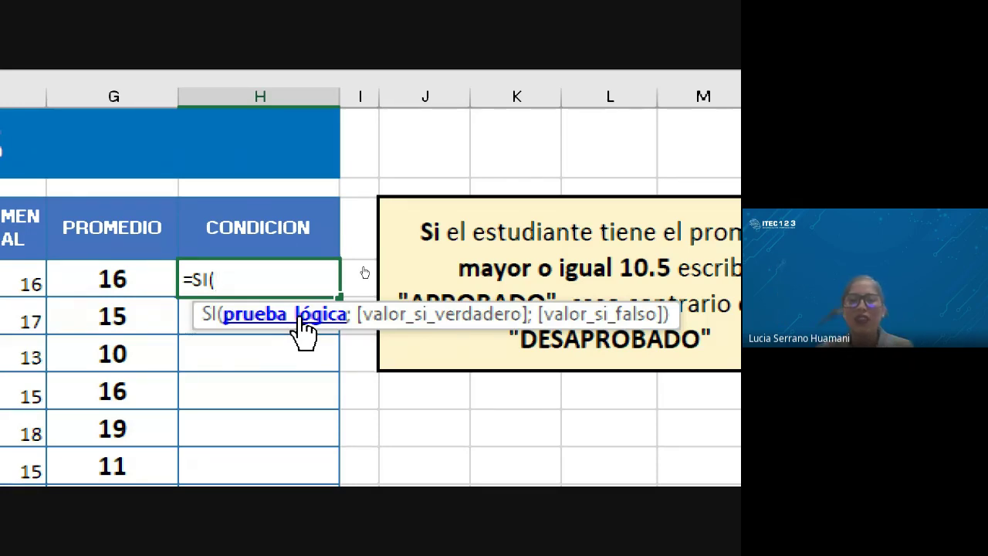
{"action": "scroll", "coordinate": [106, 347], "scroll_direction": "left", "scroll_amount": 2}
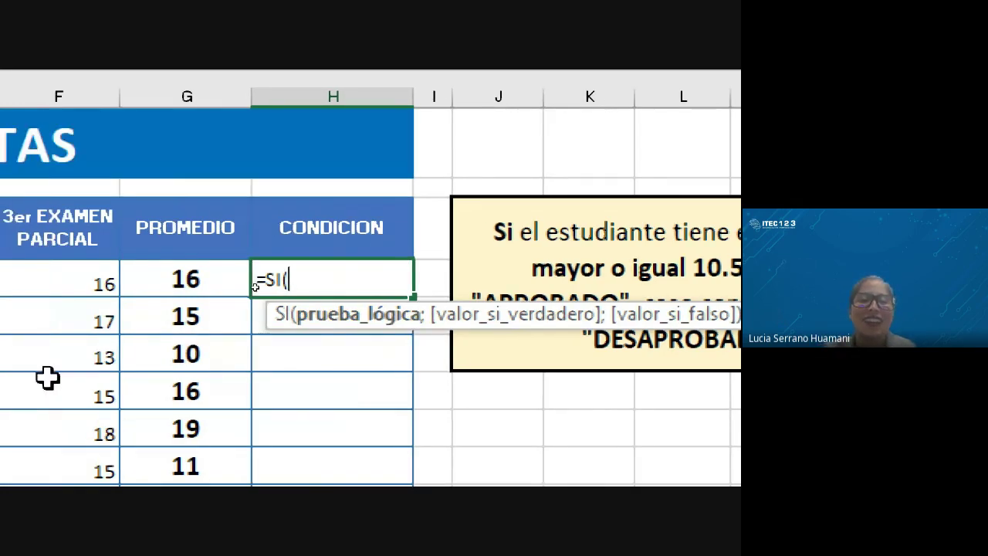
{"action": "left_click", "coordinate": [192, 278]}
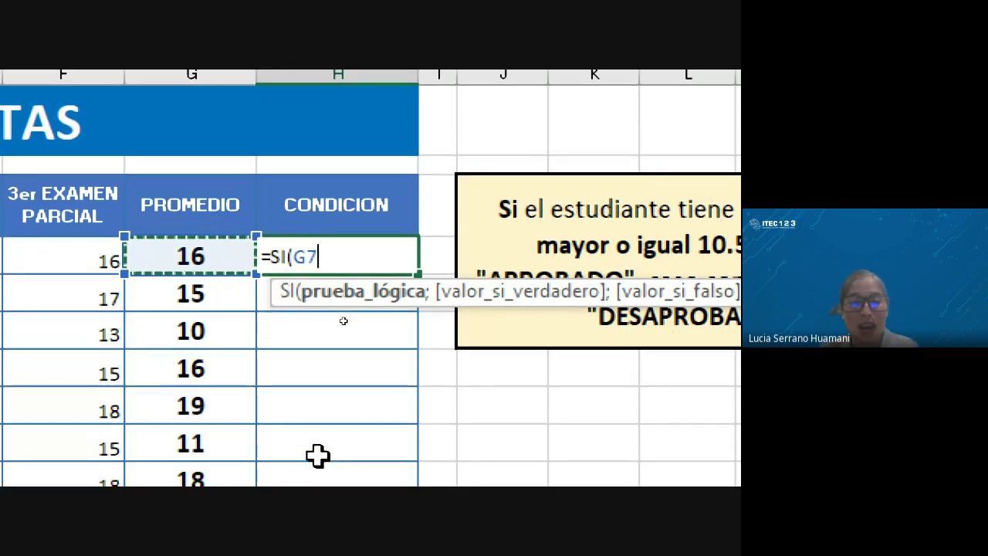
{"action": "type", "text": ">"}
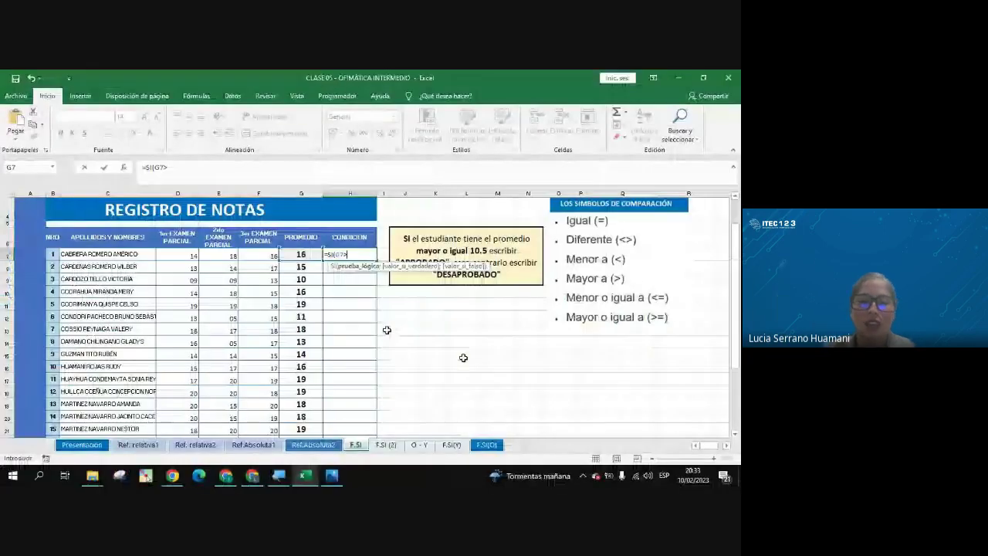
Switch to the keyboard pictures in the image viewer, examine where the comparison symbols are on both layouts, and return to the Excel workbook
{"action": "key", "text": "super+d"}
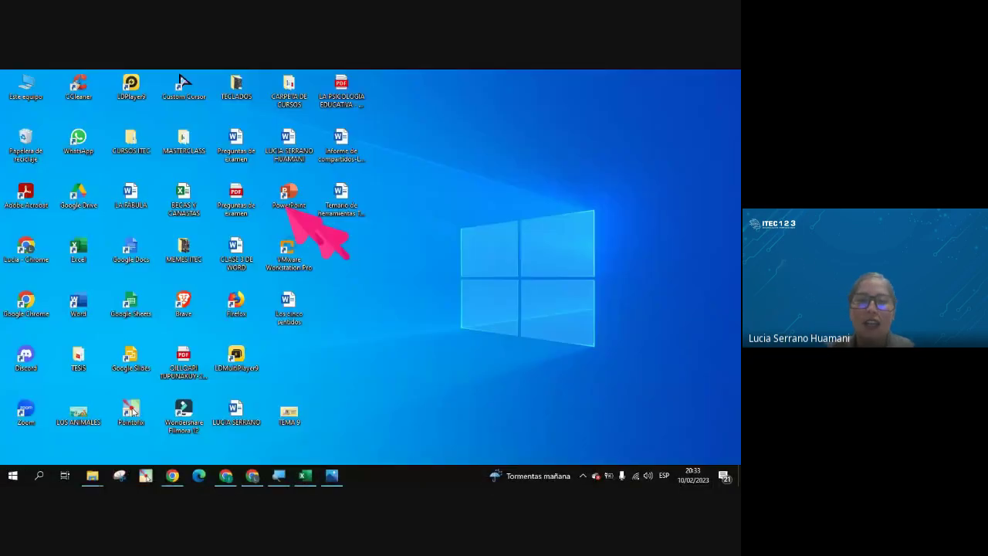
{"action": "left_click", "coordinate": [332, 474]}
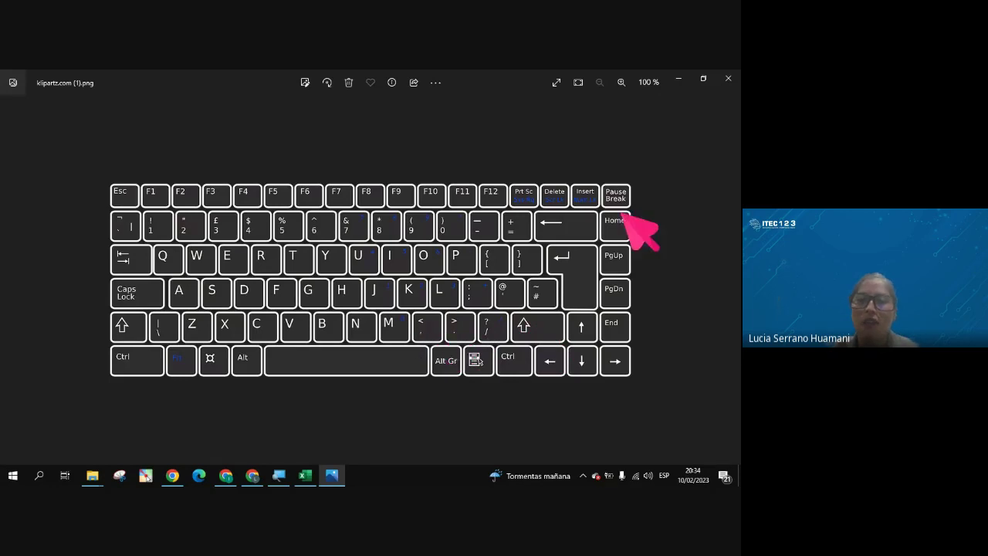
{"action": "left_click", "coordinate": [679, 79]}
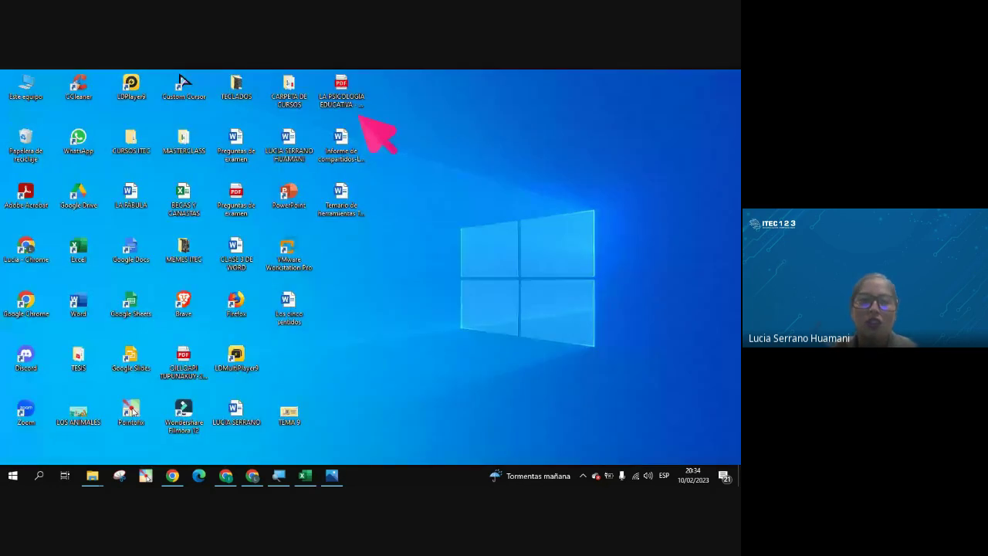
{"action": "double_click", "coordinate": [236, 83]}
{"action": "double_click", "coordinate": [351, 158]}
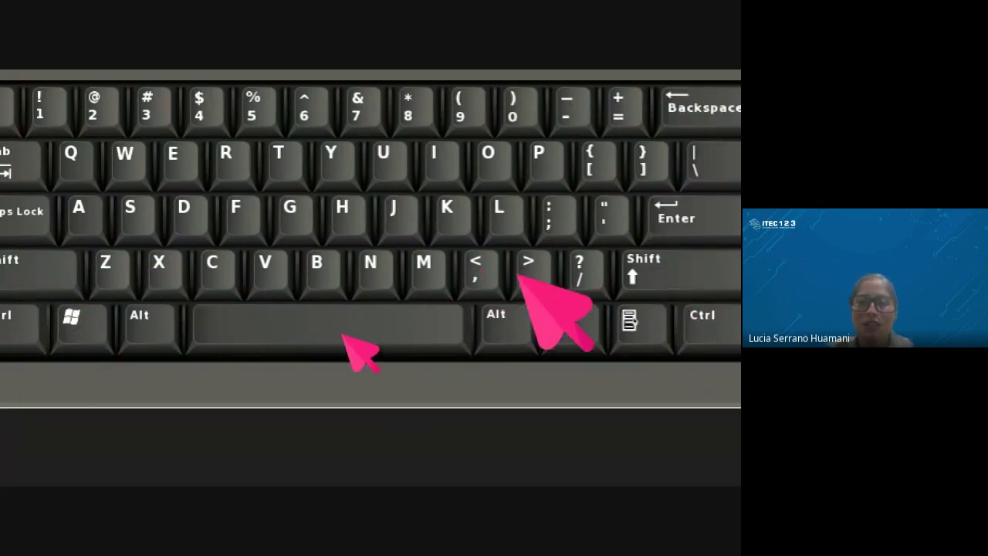
{"action": "key", "text": "Escape"}
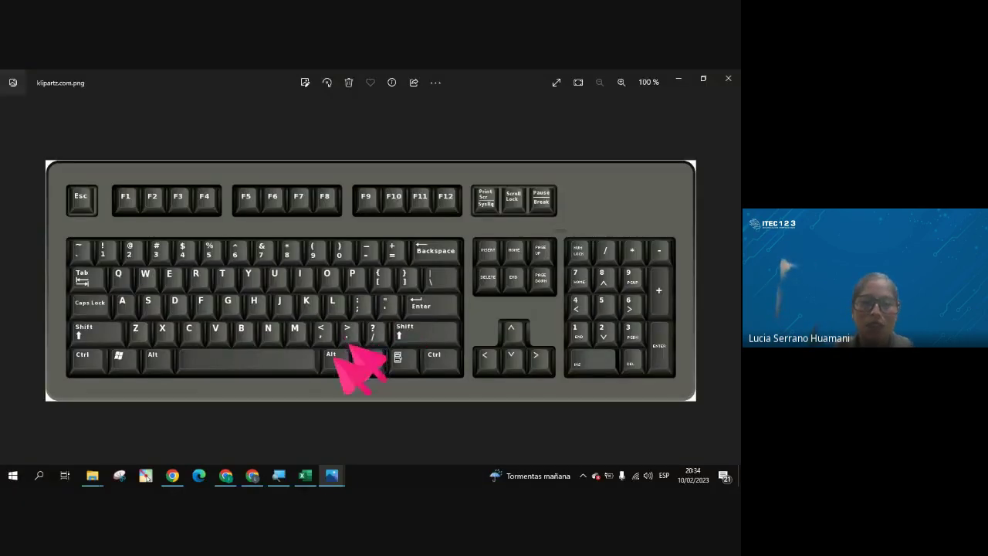
{"action": "left_click", "coordinate": [306, 476]}
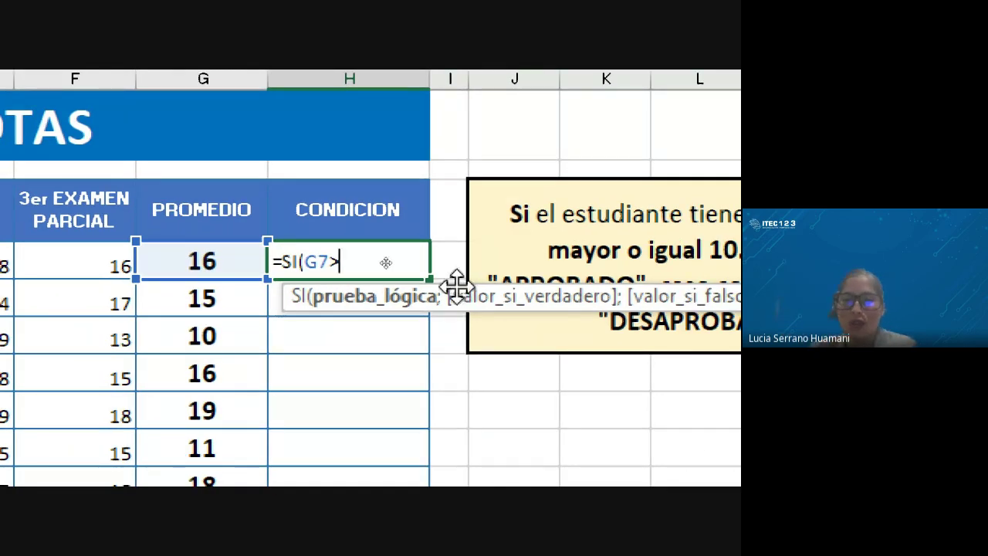
Re-enter the logical test of the SI formula in H7 as G7>=10.5 and move on to its value-if-true argument
{"action": "key", "text": "BackSpace"}
{"action": "key", "text": "BackSpace"}
{"action": "key", "text": "BackSpace"}
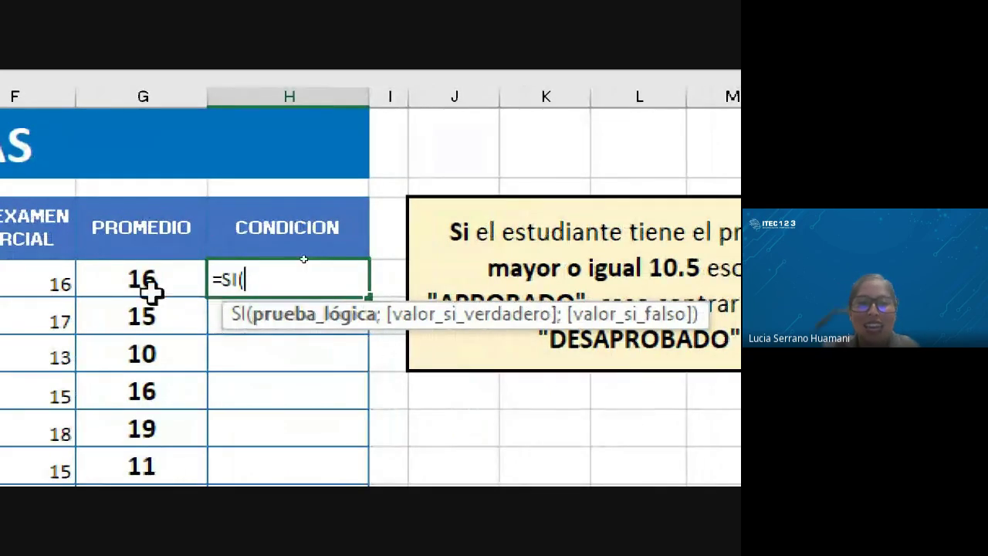
{"action": "left_click", "coordinate": [137, 278]}
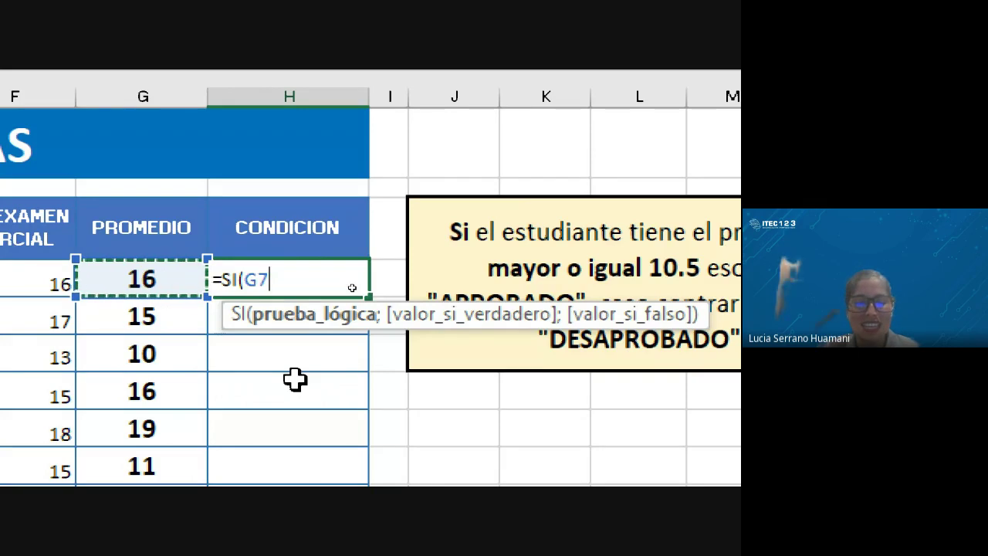
{"action": "type", "text": ">"}
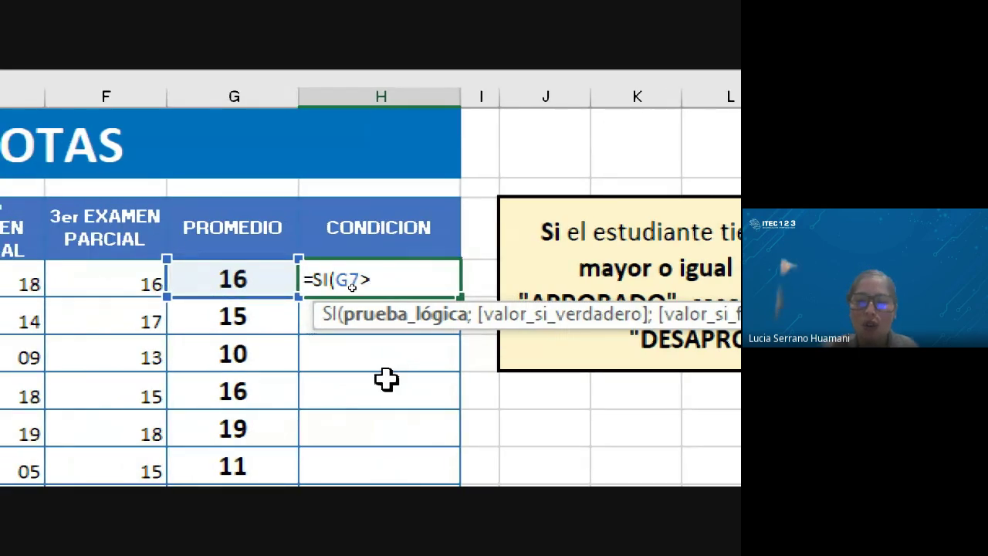
{"action": "type", "text": "=10.5"}
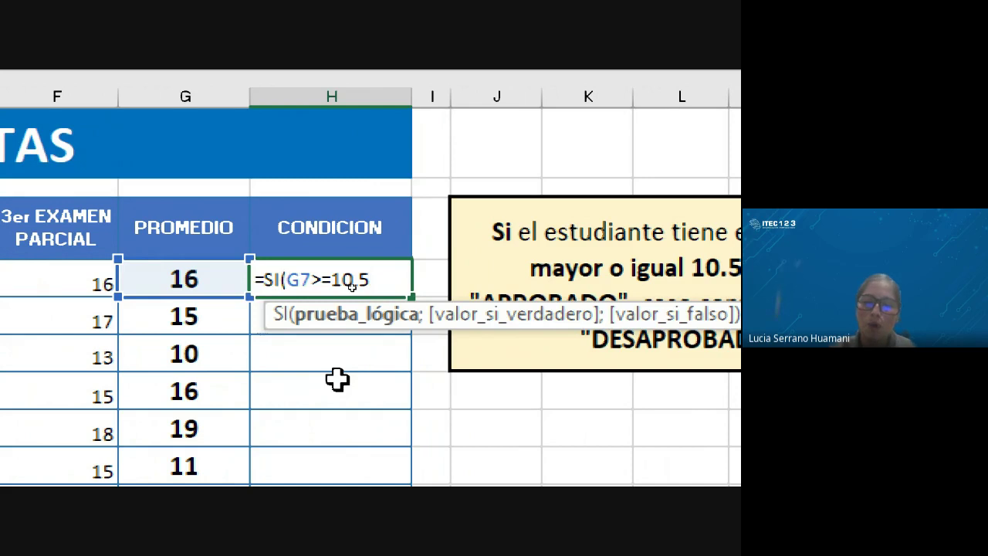
{"action": "type", "text": ";"}
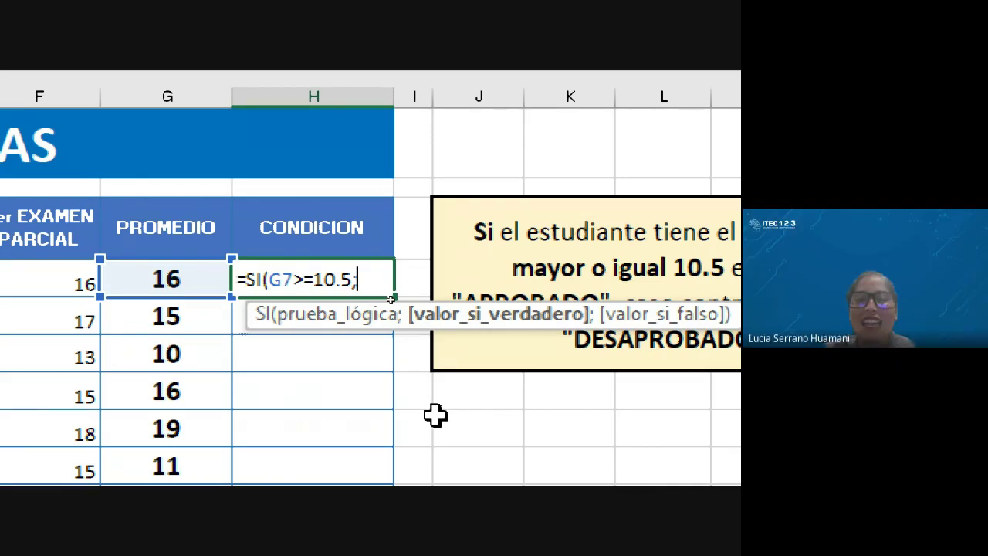
Enter "aprobado" in quotation marks as the value if true, followed by a semicolon separator
{"action": "type", "text": "\"apro"}
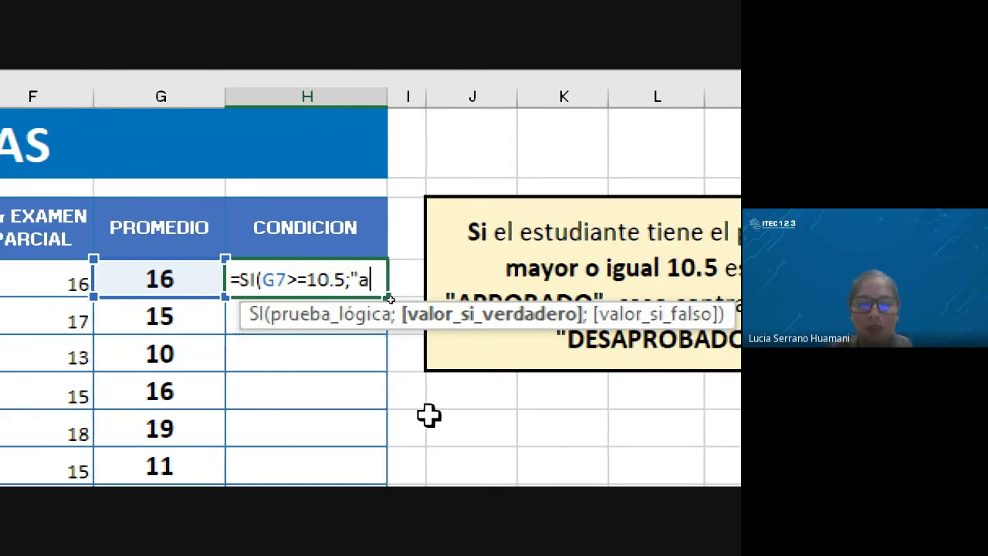
{"action": "type", "text": "bado"}
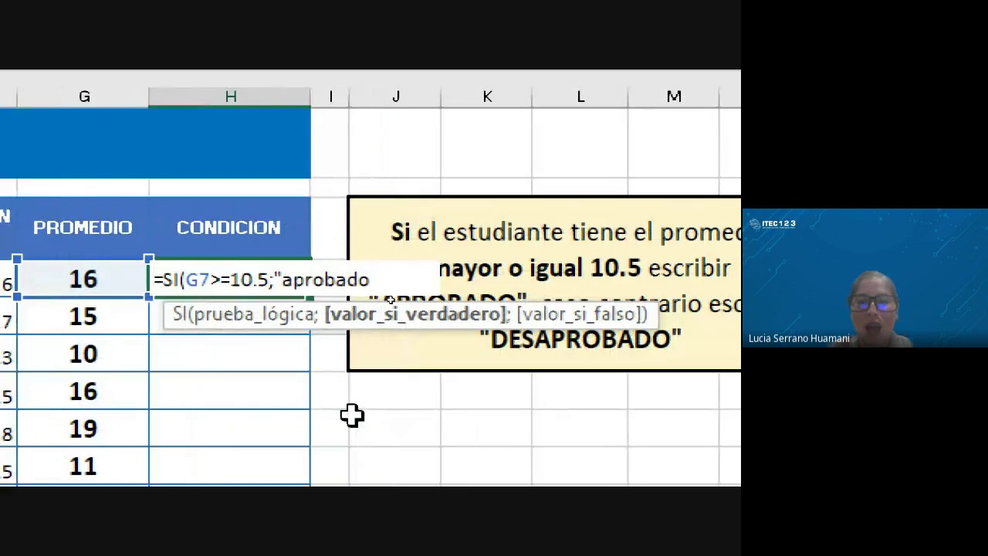
{"action": "type", "text": "\""}
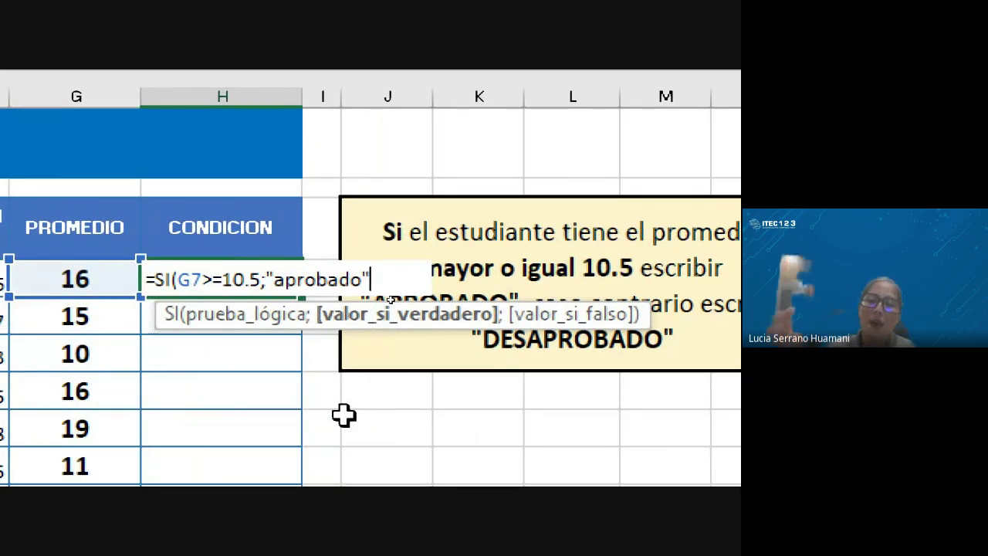
{"action": "type", "text": ";"}
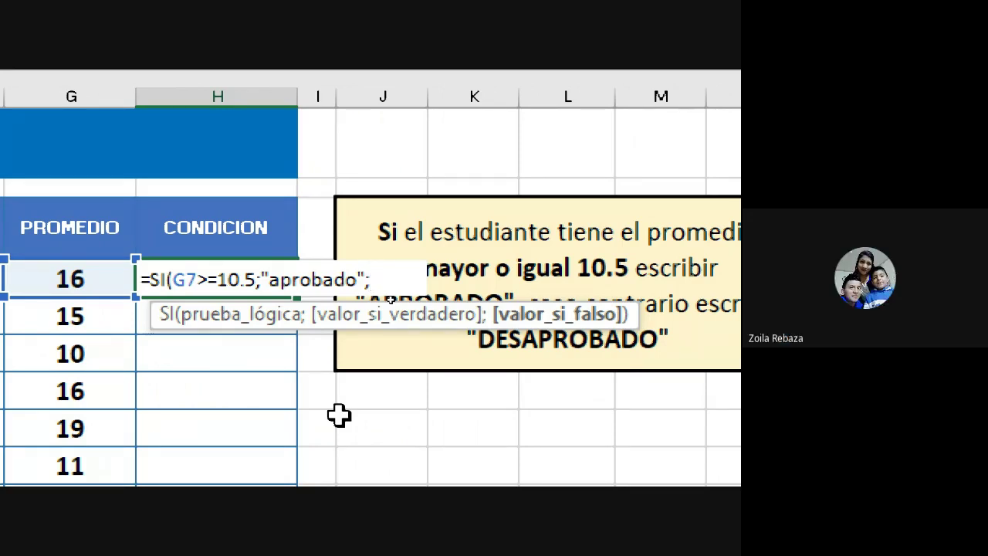
Enter "desaprobado" in quotation marks as the value if false, review the formula's arguments and commit the SI formula in H7
{"action": "type", "text": "\""}
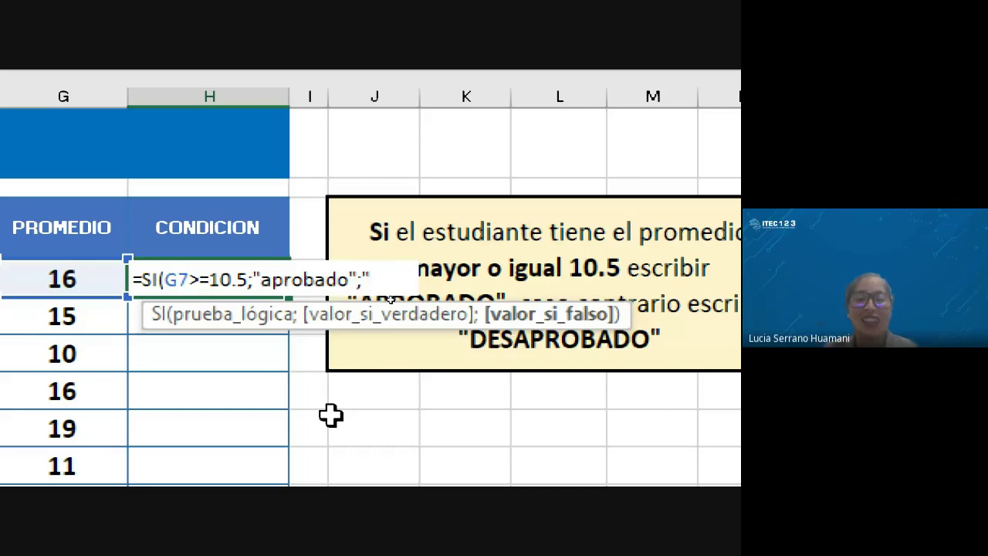
{"action": "type", "text": "de"}
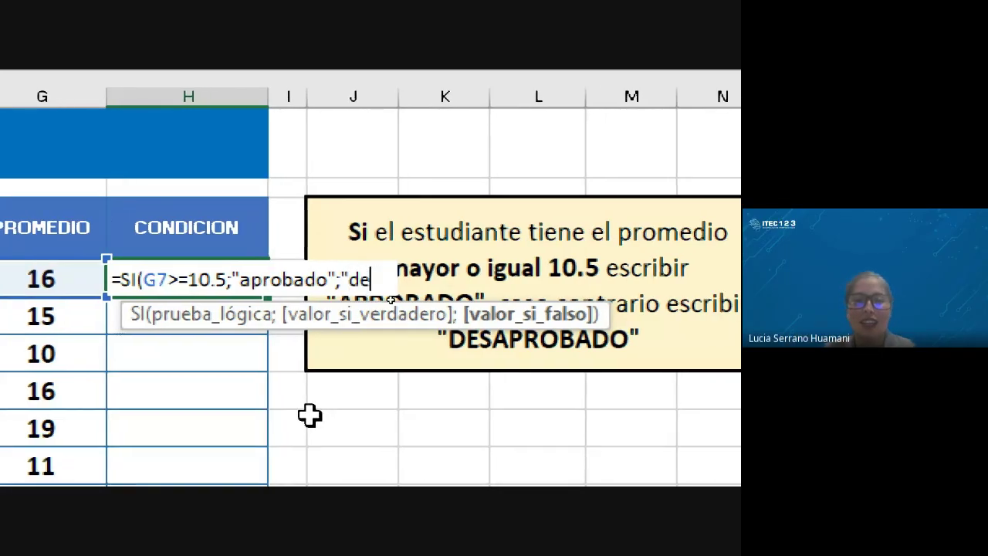
{"action": "type", "text": "saprobado"}
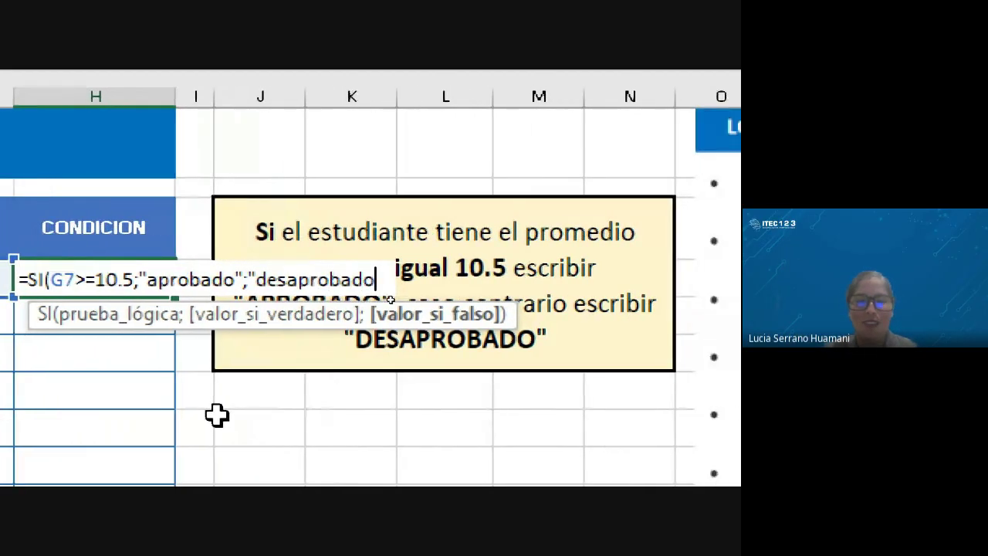
{"action": "type", "text": "\""}
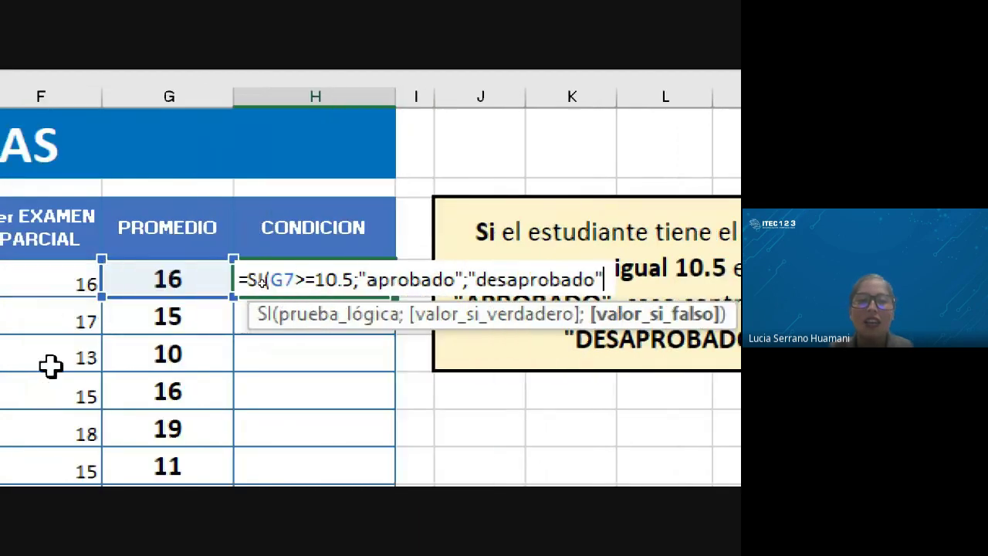
{"action": "left_click", "coordinate": [337, 276]}
{"action": "left_click", "coordinate": [354, 278]}
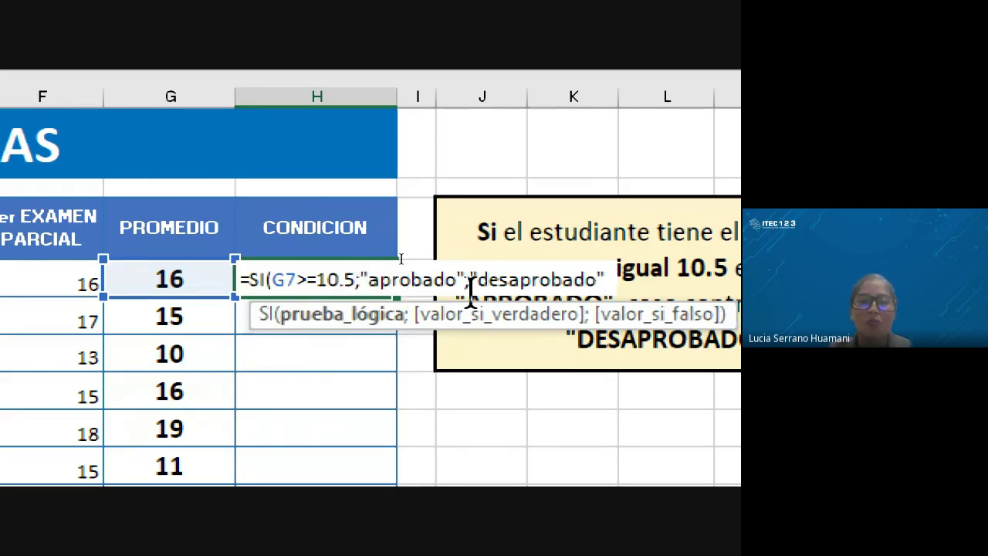
{"action": "left_click", "coordinate": [603, 278]}
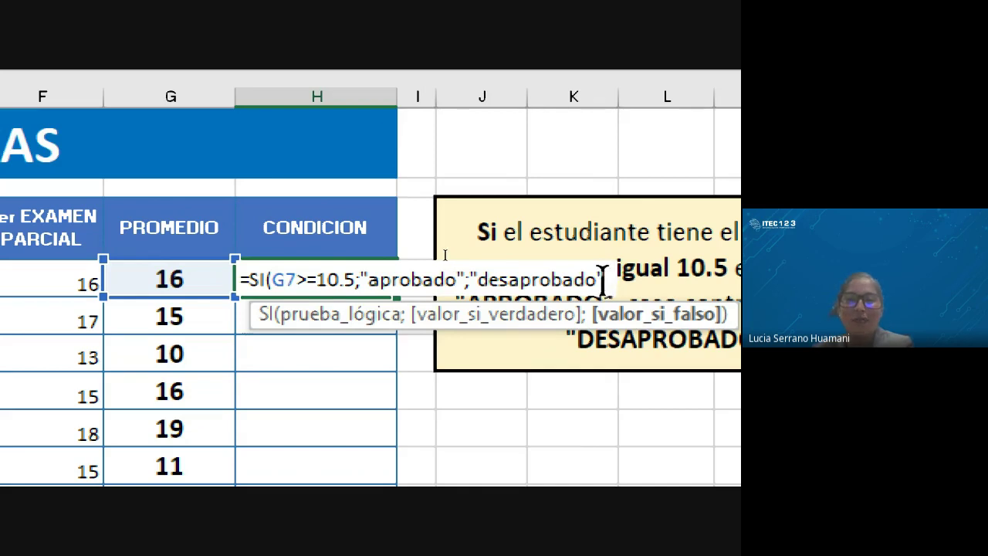
{"action": "key", "text": "Return"}
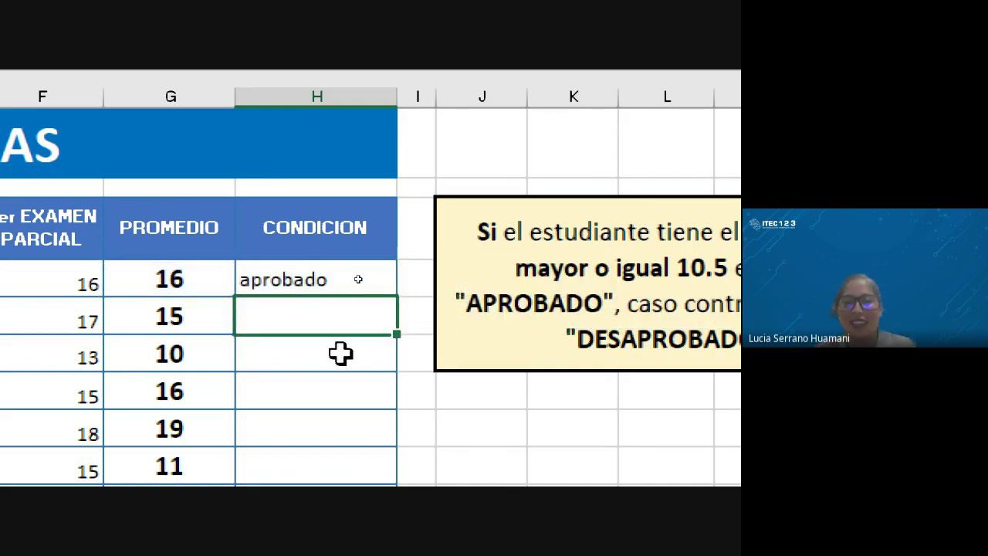
Check G7 against the condition in H7, and start an SI formula for the second student in H8
{"action": "scroll", "coordinate": [99, 319], "scroll_direction": "left", "scroll_amount": 2}
{"action": "left_click", "coordinate": [193, 284]}
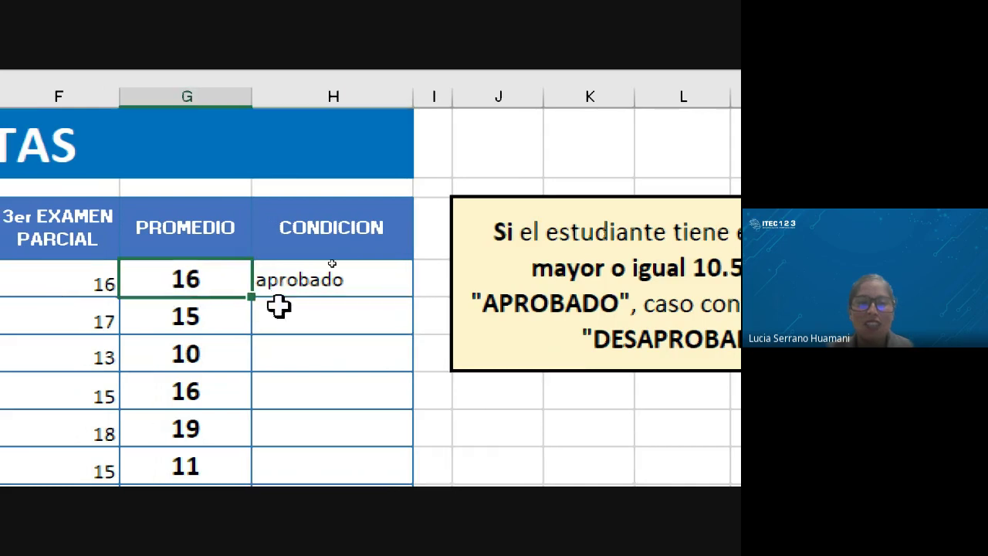
{"action": "left_click", "coordinate": [381, 287]}
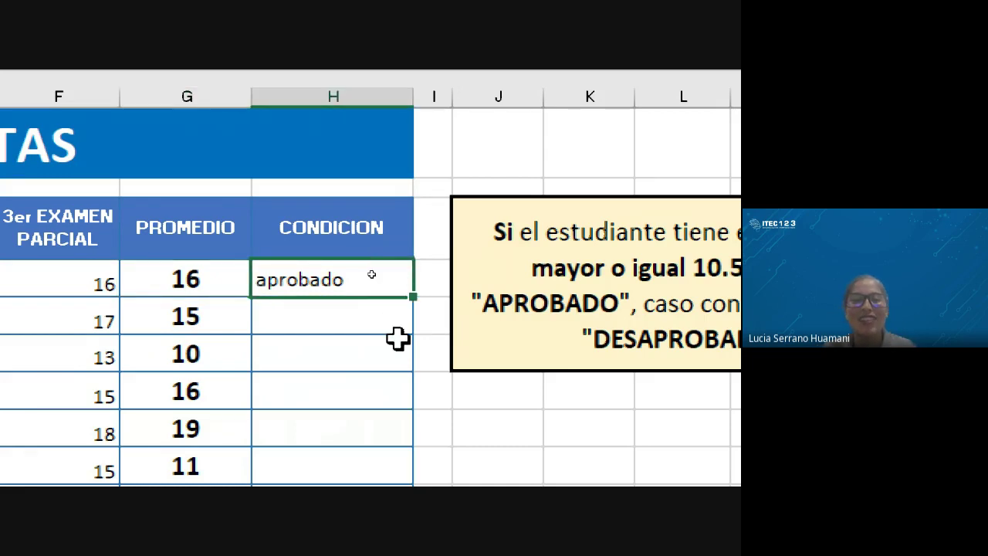
{"action": "left_click", "coordinate": [339, 324]}
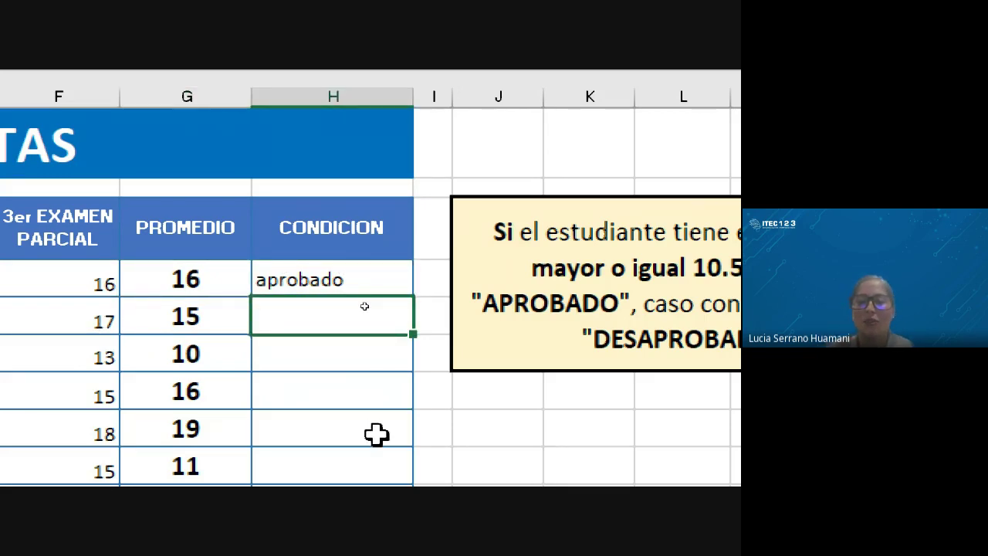
{"action": "type", "text": "="}
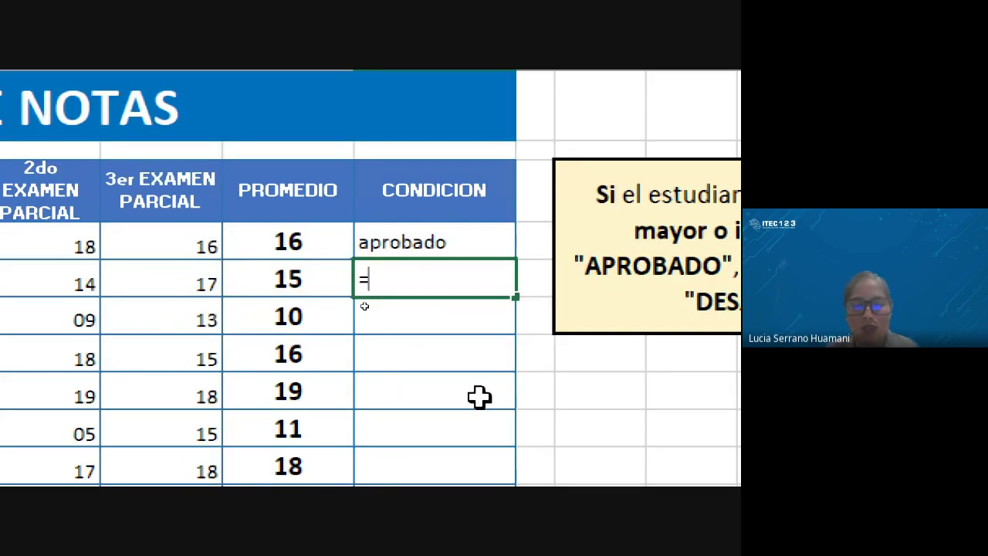
{"action": "type", "text": "si"}
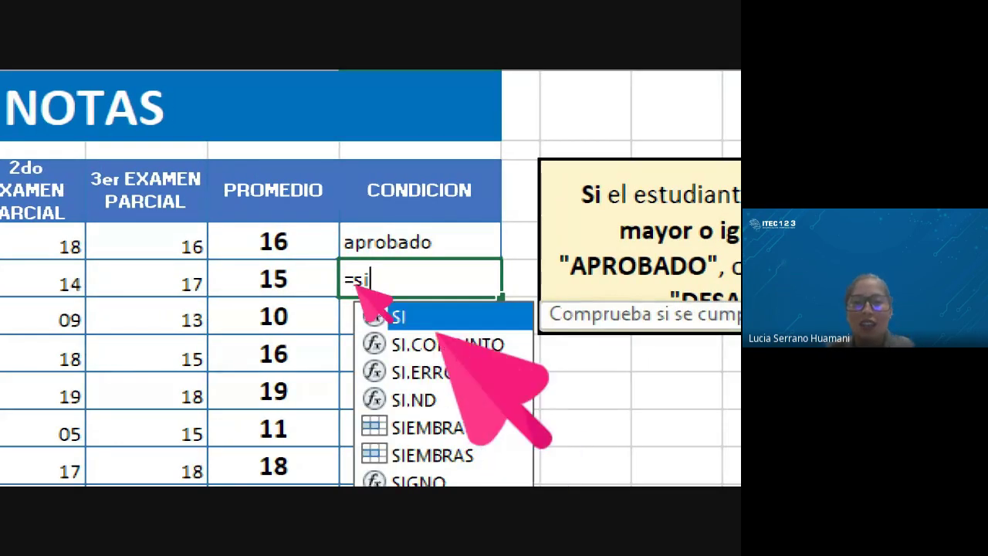
{"action": "double_click", "coordinate": [435, 316]}
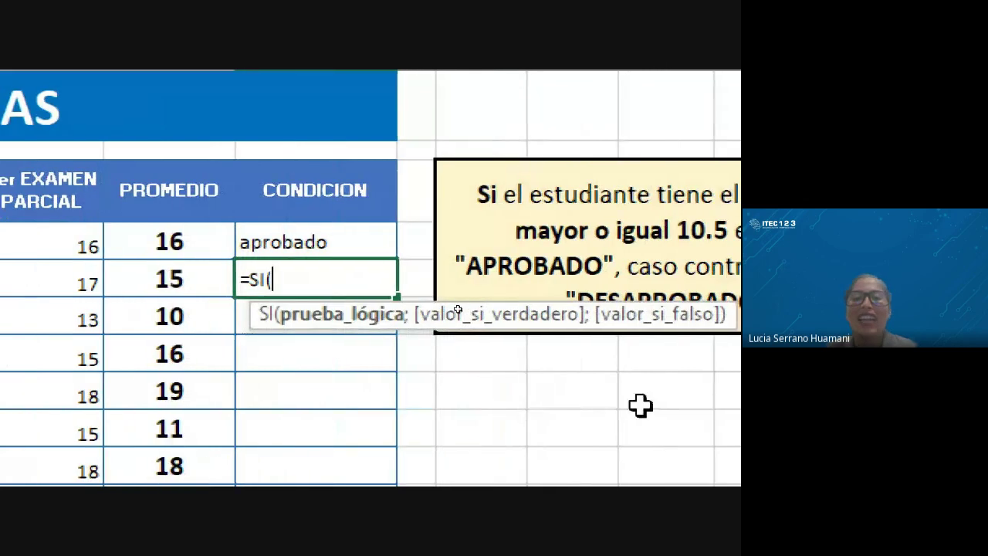
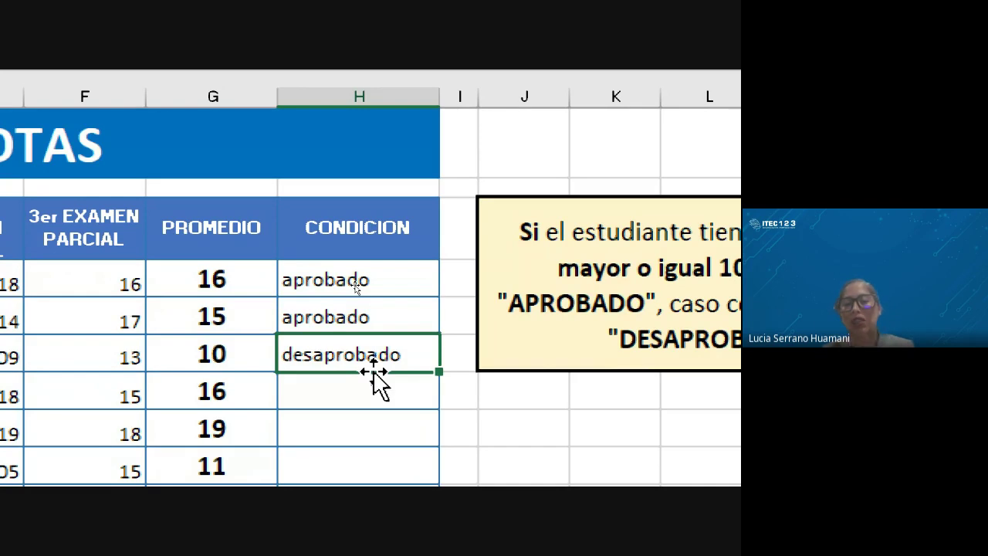
Copy the full text of the SI formula in H7 and leave the cell unchanged
{"action": "left_click", "coordinate": [359, 278]}
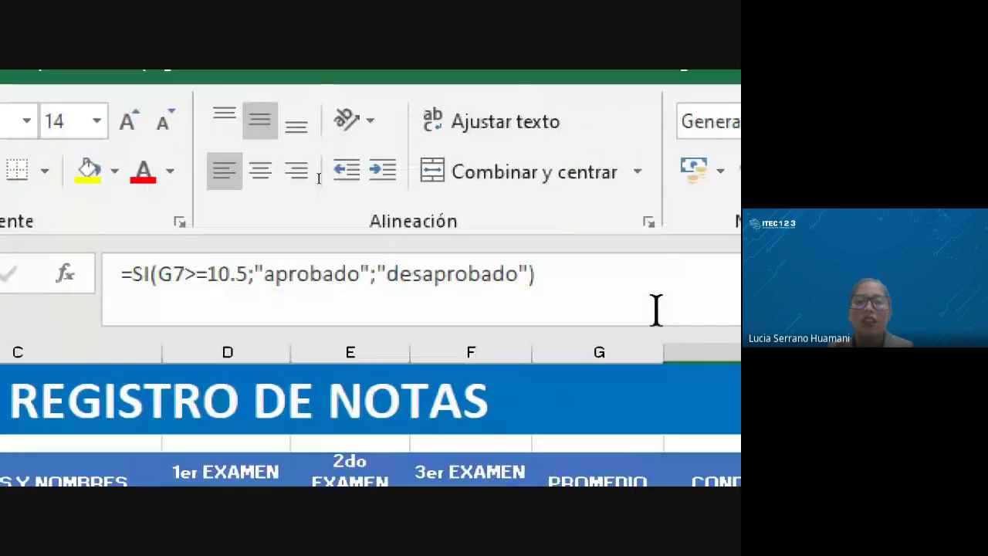
{"action": "left_click_drag", "start_coordinate": [655, 309], "coordinate": [88, 288]}
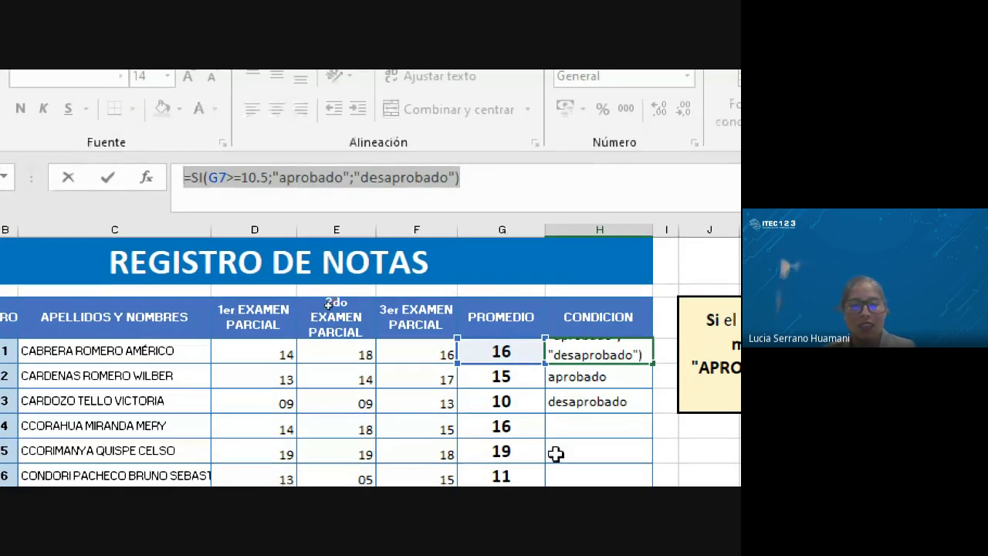
{"action": "left_click", "coordinate": [493, 186]}
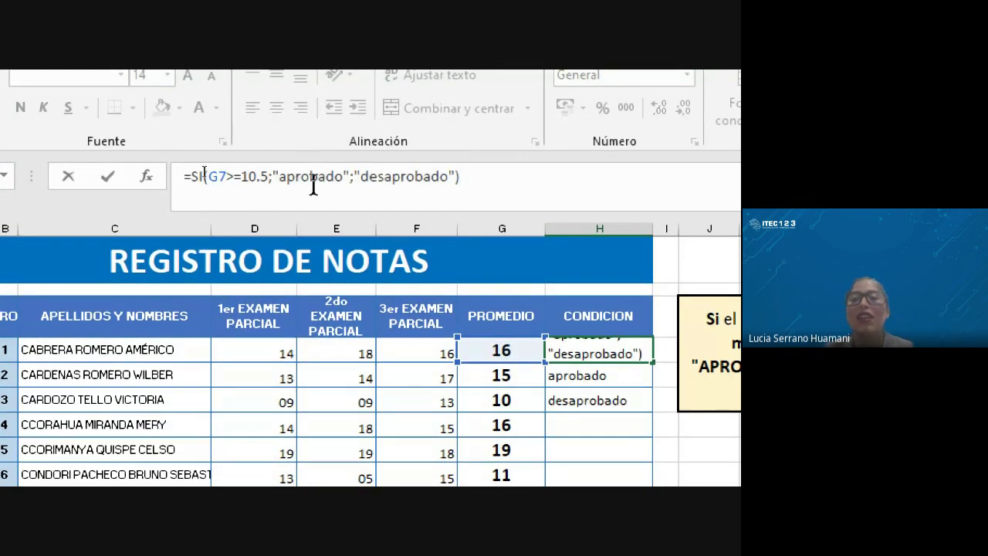
{"action": "left_click", "coordinate": [174, 196], "text": "shift"}
{"action": "key", "text": "ctrl+c"}
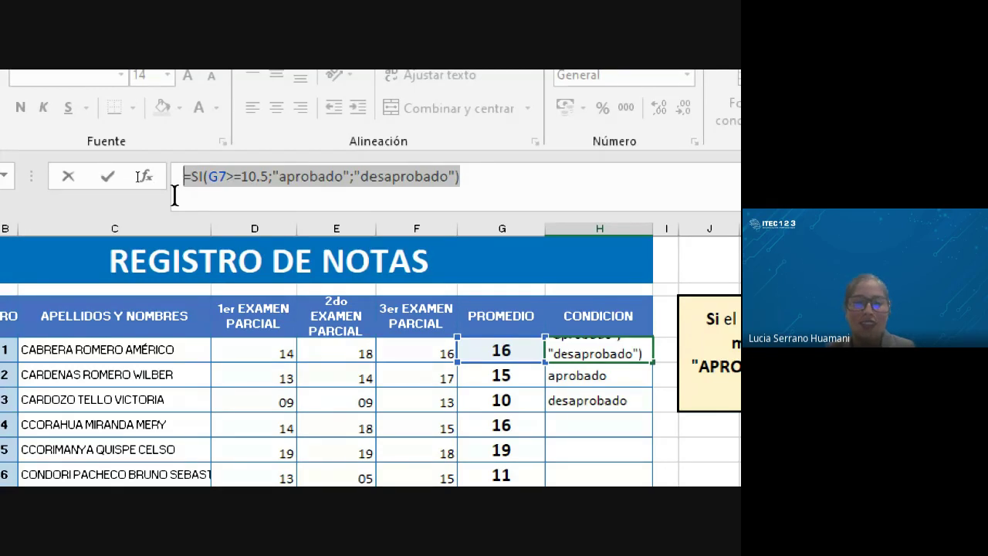
{"action": "key", "text": "Escape"}
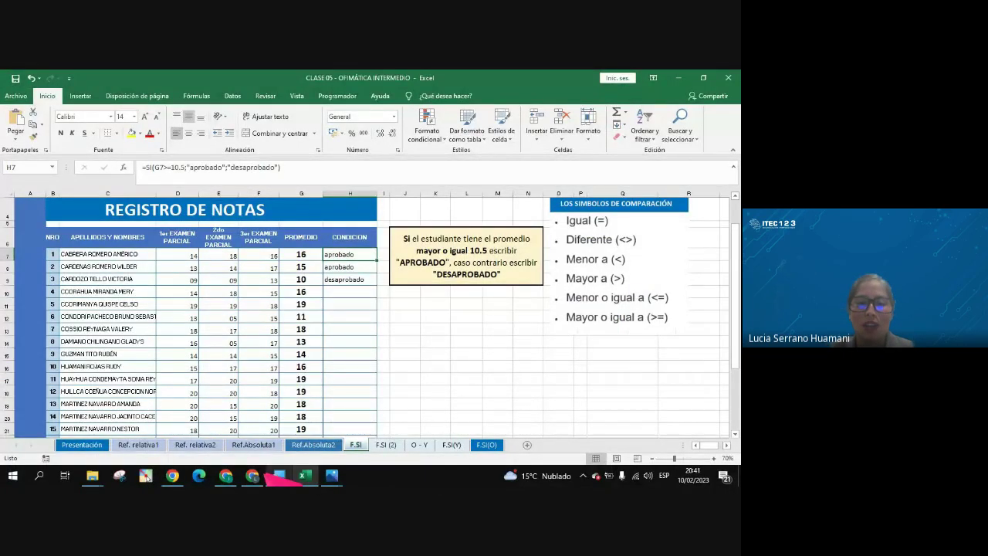
Switch to the Google Meet call, send the copied SI formula to everyone in the chat, and return to the Excel workbook
{"action": "left_click", "coordinate": [252, 476]}
{"action": "left_click", "coordinate": [588, 396]}
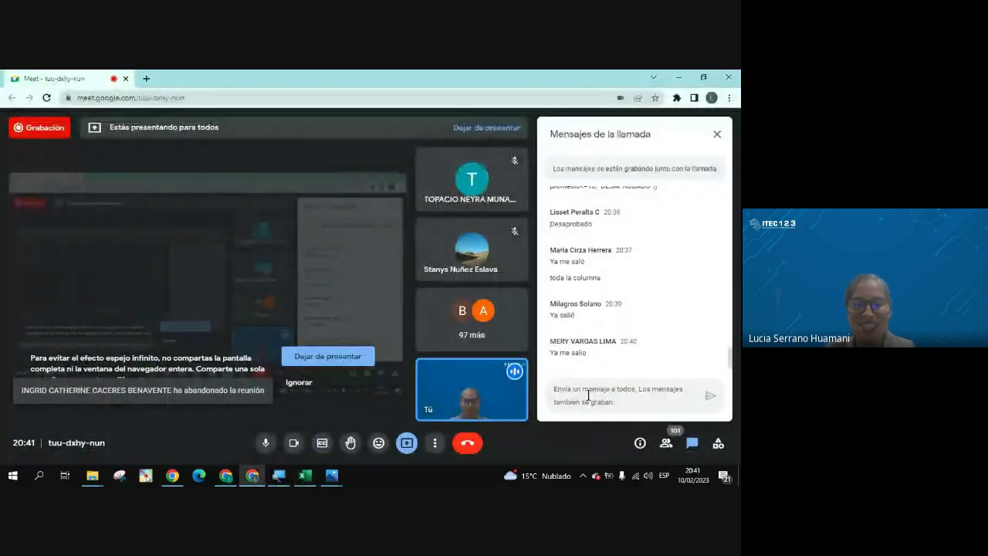
{"action": "key", "text": "ctrl+v"}
{"action": "key", "text": "Return"}
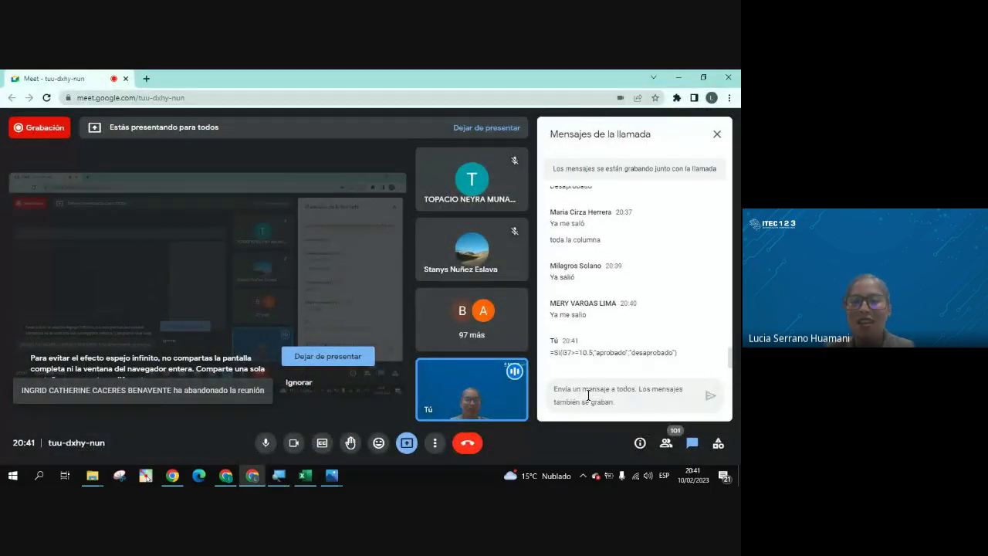
{"action": "left_click", "coordinate": [675, 77]}
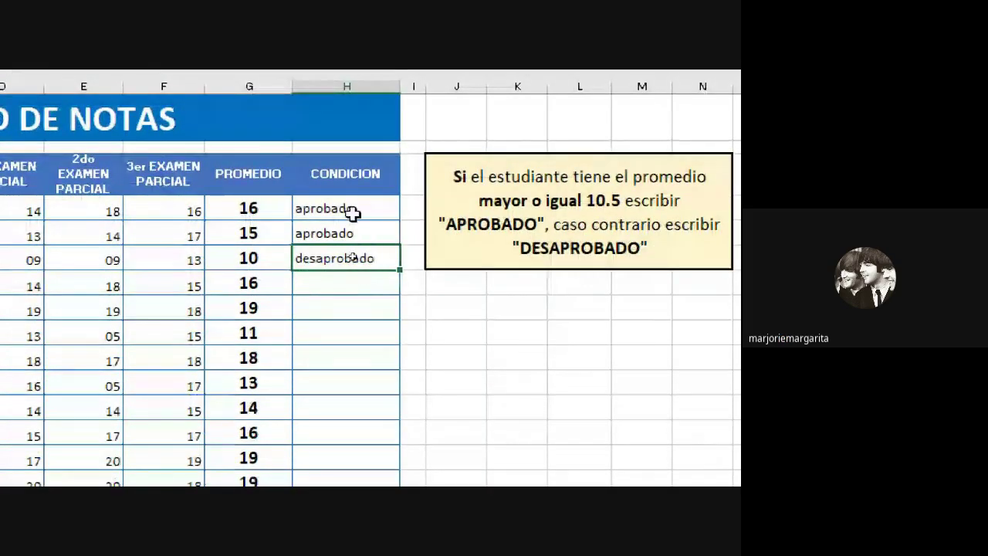
Change the value if true in the SI formula in H7 to "APROBADO" in capital letters
{"action": "left_click", "coordinate": [445, 257]}
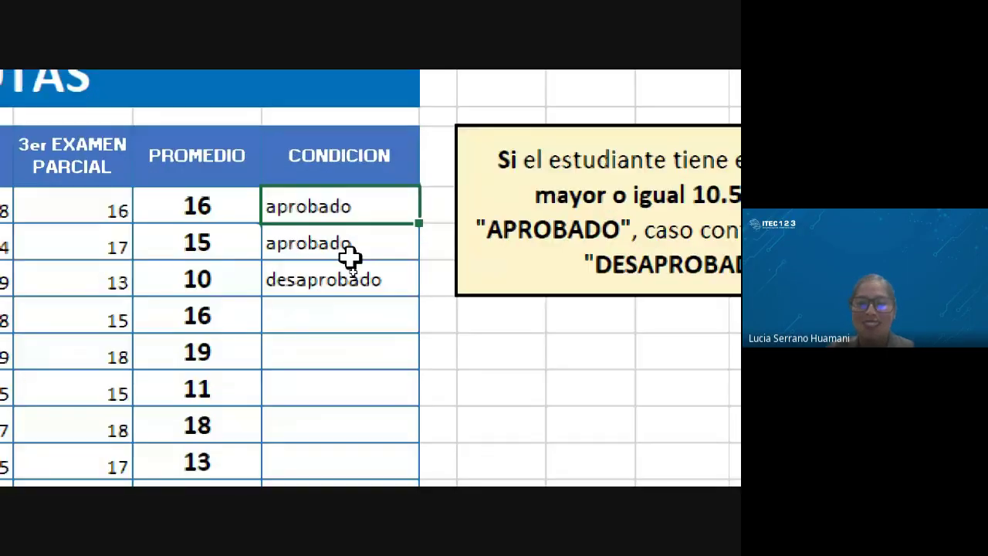
{"action": "double_click", "coordinate": [338, 206]}
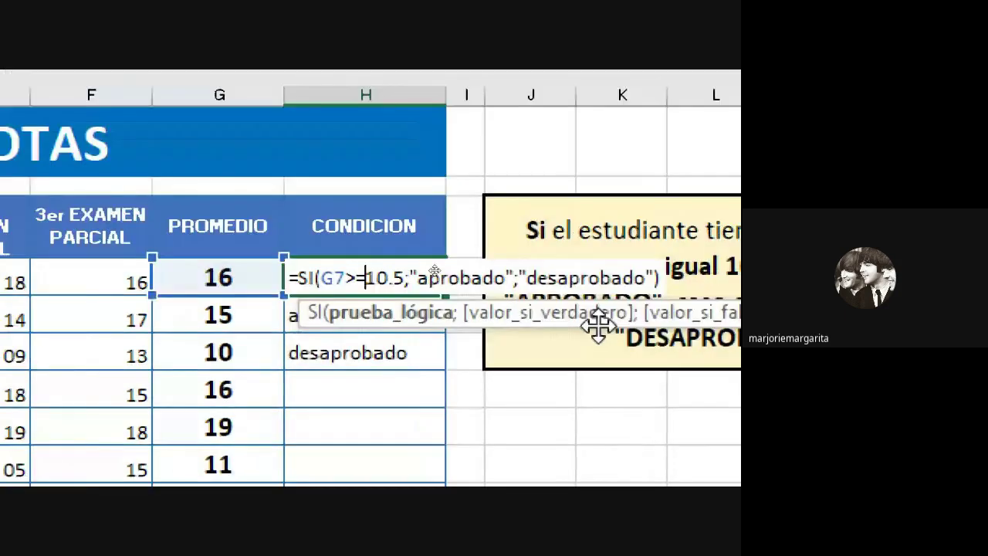
{"action": "left_click_drag", "start_coordinate": [389, 274], "coordinate": [324, 271]}
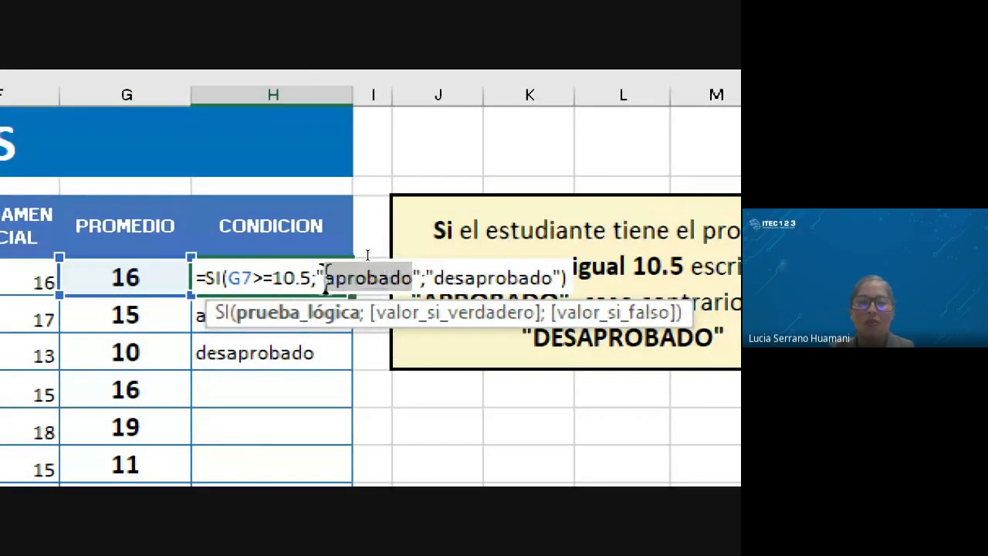
{"action": "type", "text": "APROB"}
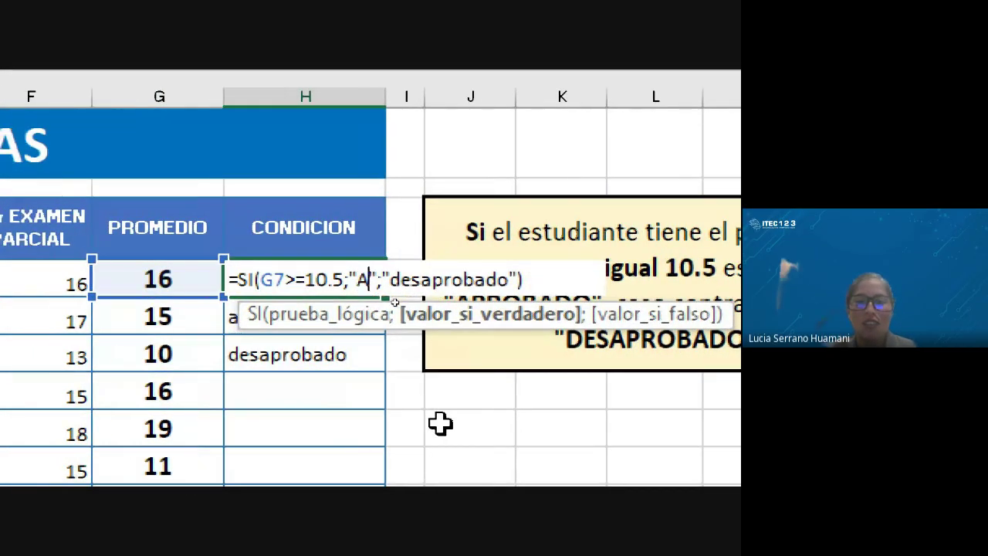
{"action": "type", "text": "ADO"}
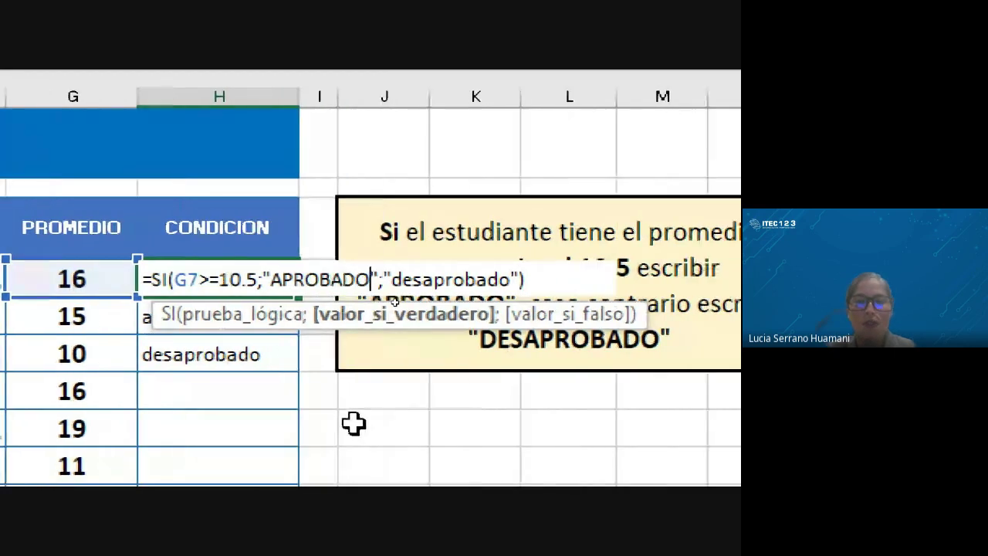
Change the value if false in the H7 formula to "DESAPROBADO" in capital letters and commit the formula
{"action": "left_click", "coordinate": [511, 279]}
{"action": "key", "text": "BackSpace"}
{"action": "key", "text": "BackSpace"}
{"action": "key", "text": "BackSpace"}
{"action": "key", "text": "BackSpace"}
{"action": "key", "text": "BackSpace"}
{"action": "key", "text": "BackSpace"}
{"action": "key", "text": "BackSpace"}
{"action": "key", "text": "BackSpace"}
{"action": "key", "text": "BackSpace"}
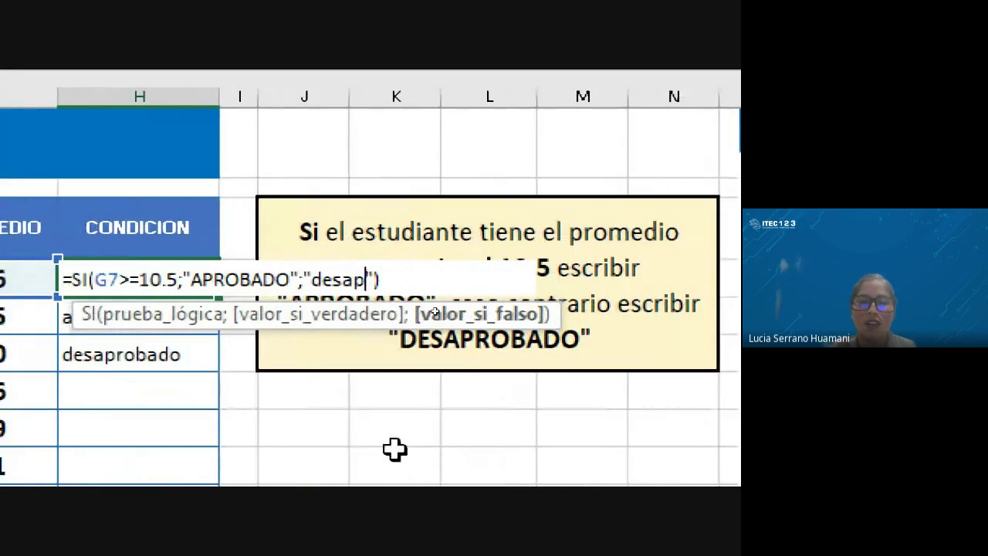
{"action": "key", "text": "BackSpace"}
{"action": "key", "text": "BackSpace"}
{"action": "type", "text": "DES"}
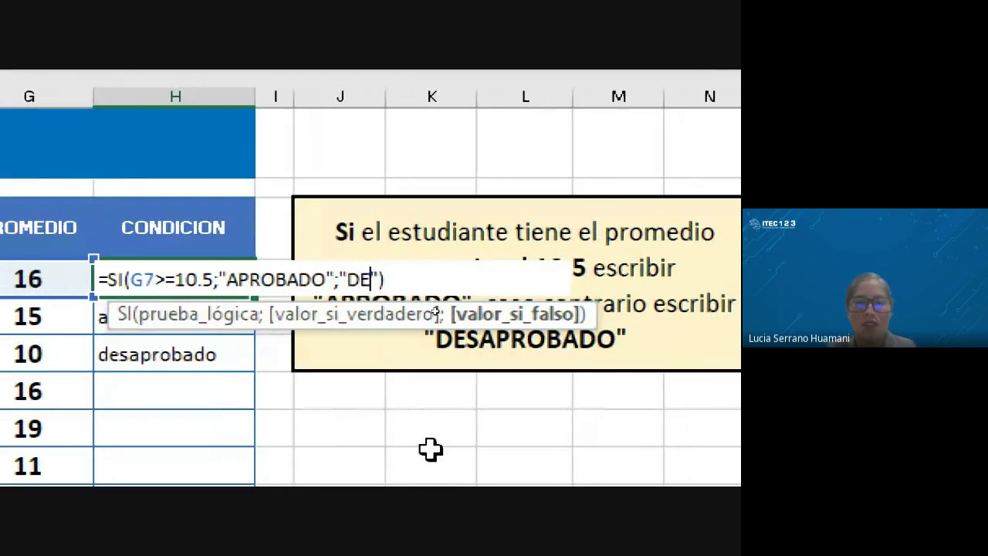
{"action": "type", "text": "APROBADO"}
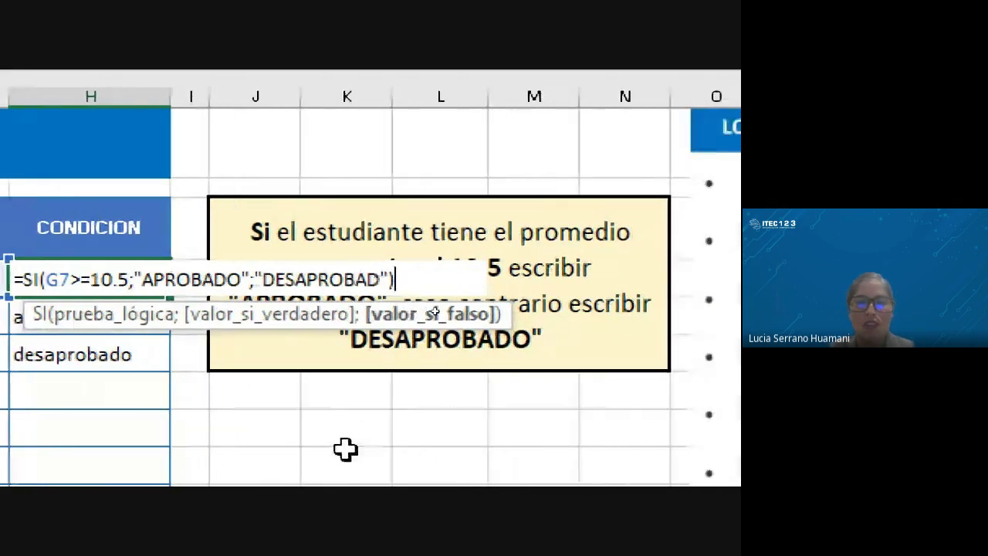
{"action": "key", "text": "Return"}
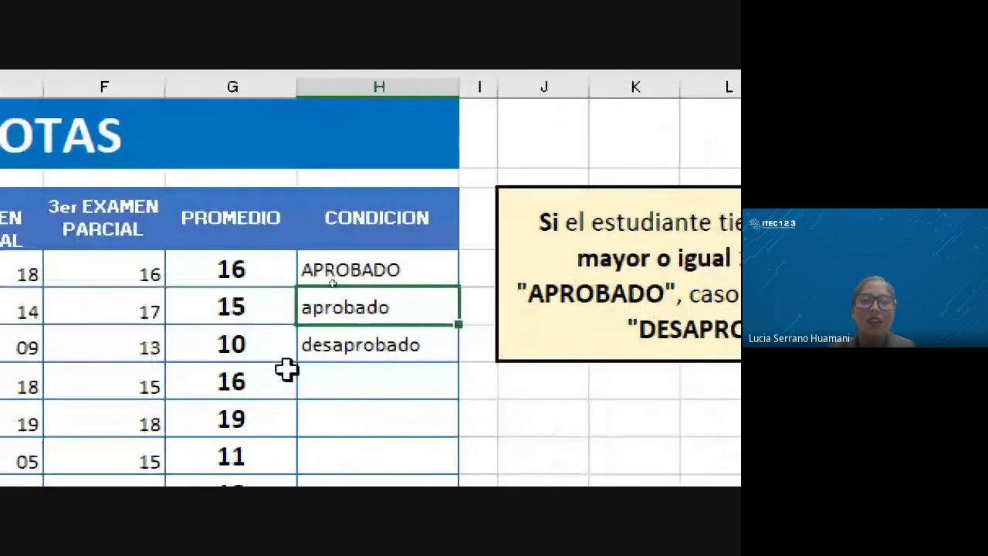
Copy the SI formula from H7 down to H9, and extend it from H9 through the remaining students in the CONDICION column
{"action": "left_click", "coordinate": [355, 262]}
{"action": "left_click_drag", "start_coordinate": [458, 287], "coordinate": [459, 360]}
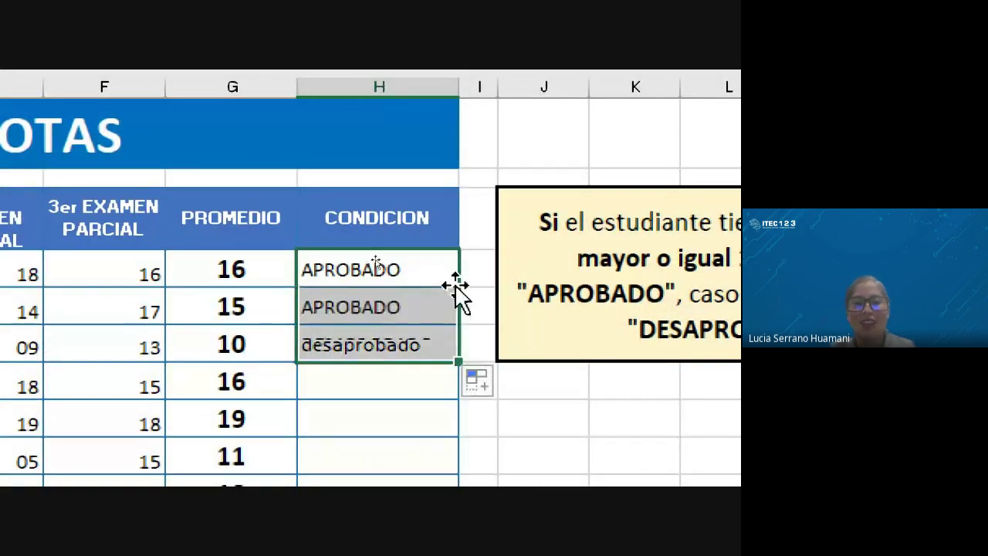
{"action": "left_click", "coordinate": [372, 374]}
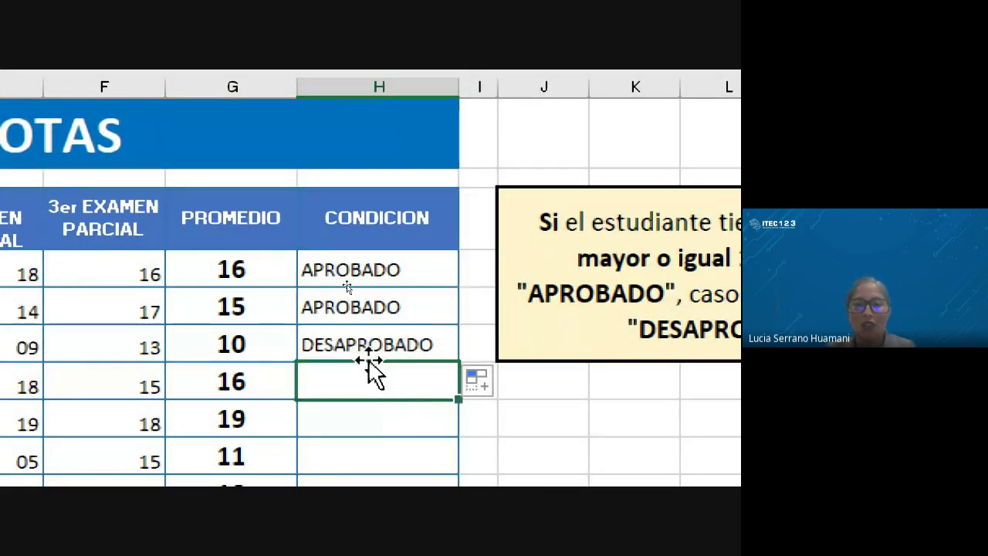
{"action": "left_click", "coordinate": [413, 352]}
{"action": "double_click", "coordinate": [459, 359]}
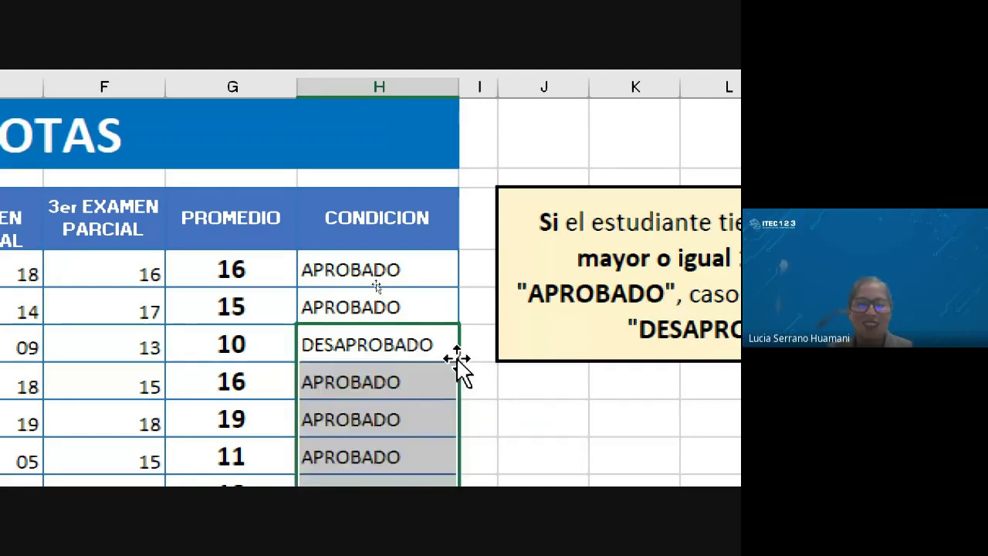
Check the copied SI formulas and results down the CONDICION column against the students' averages
{"action": "scroll", "coordinate": [402, 463], "scroll_direction": "down", "scroll_amount": 1}
{"action": "left_click", "coordinate": [379, 366]}
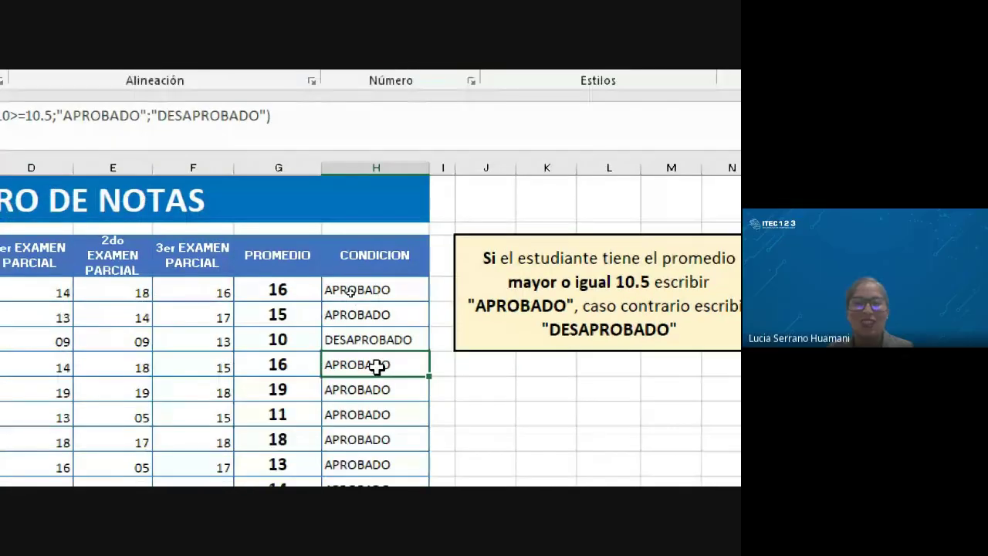
{"action": "key", "text": "Down"}
{"action": "key", "text": "Down"}
{"action": "key", "text": "Down"}
{"action": "left_click", "coordinate": [377, 296]}
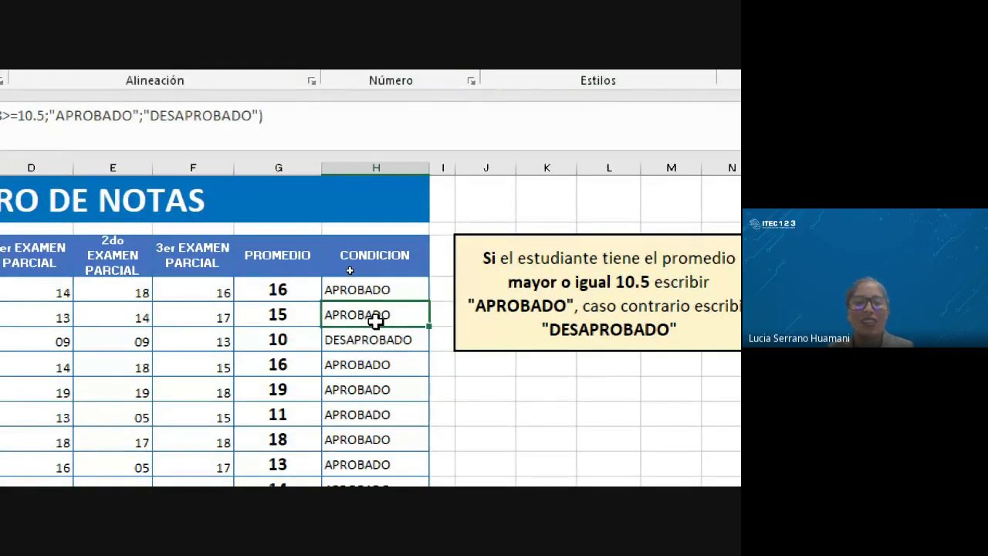
{"action": "left_click", "coordinate": [383, 391]}
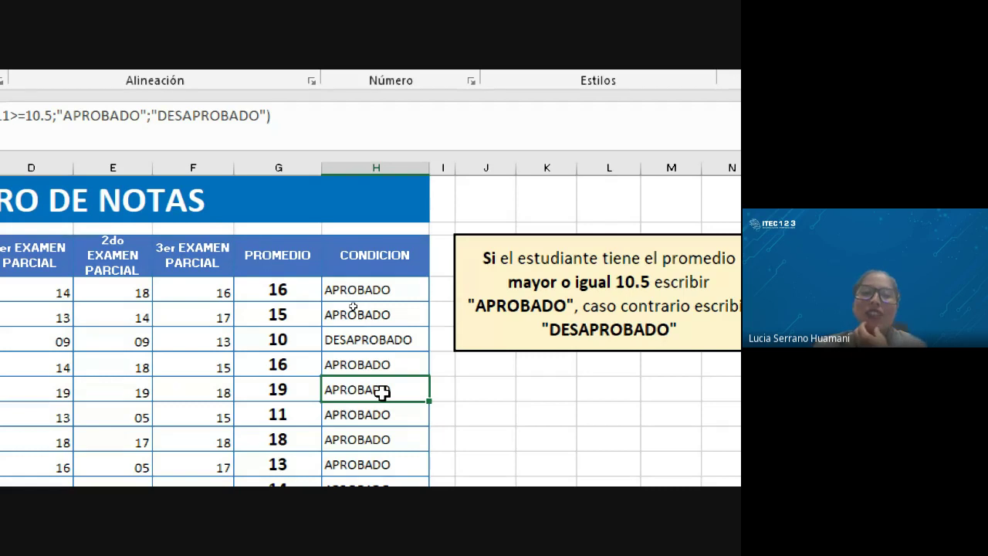
{"action": "left_click", "coordinate": [386, 339]}
{"action": "left_click", "coordinate": [374, 309]}
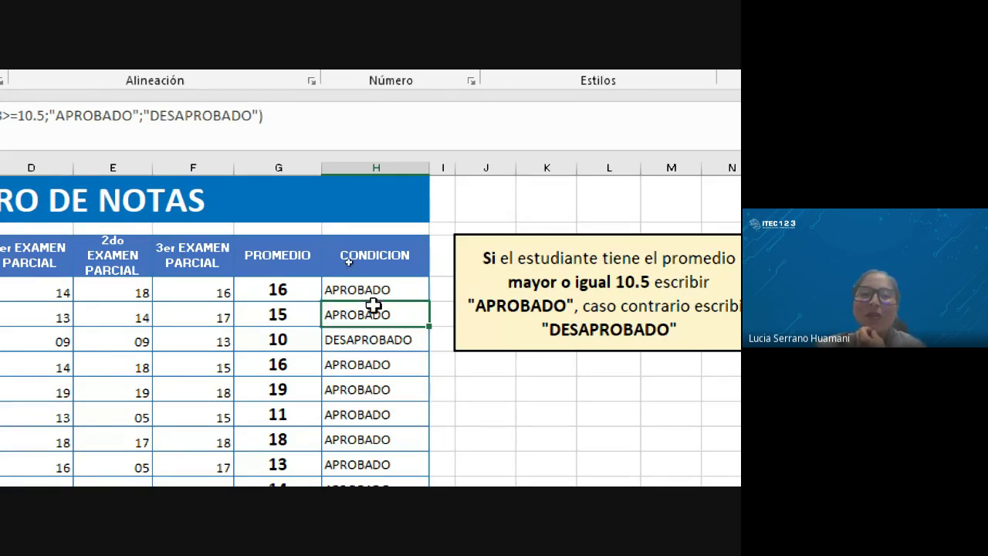
{"action": "left_click", "coordinate": [377, 407]}
{"action": "left_click", "coordinate": [368, 374]}
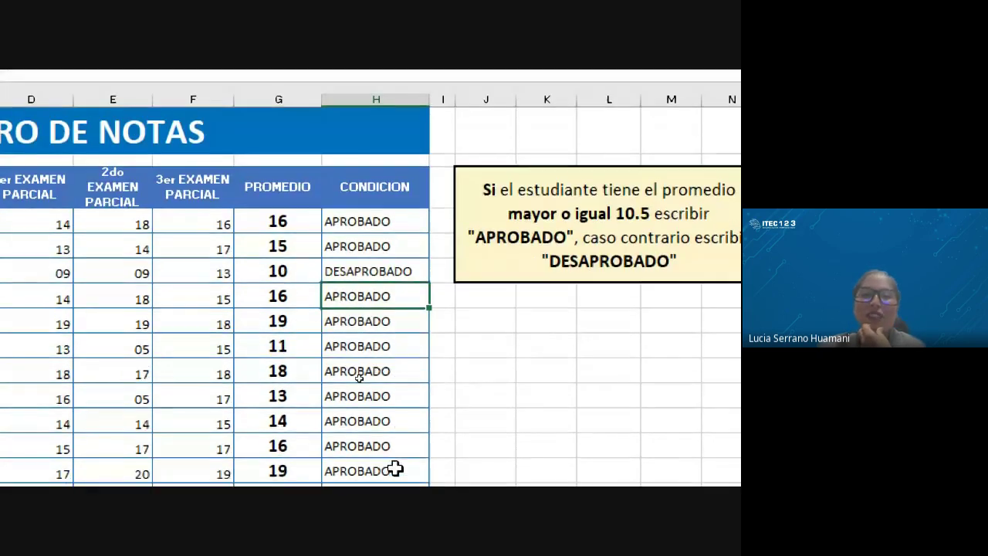
{"action": "left_click", "coordinate": [364, 417]}
{"action": "left_click", "coordinate": [354, 335]}
{"action": "left_click", "coordinate": [349, 222]}
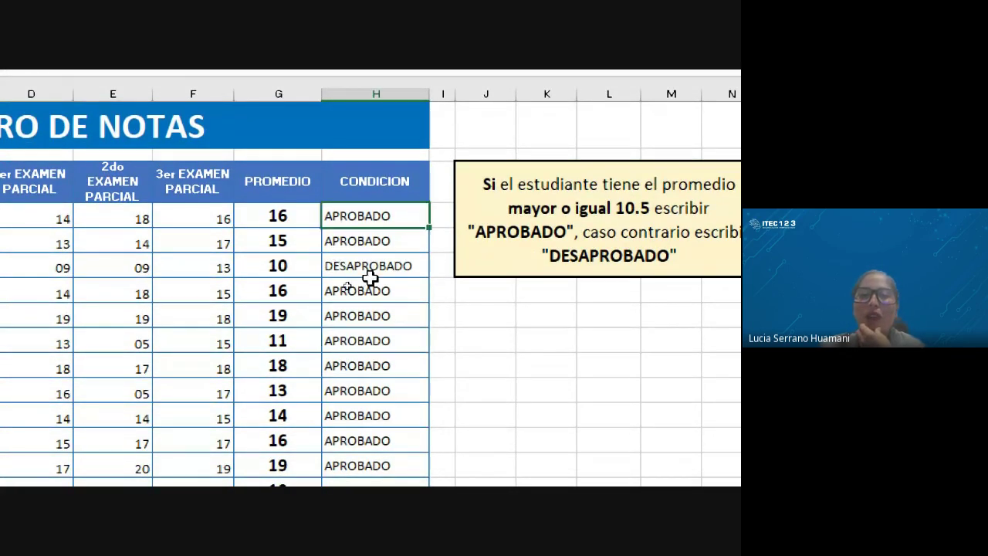
{"action": "left_click", "coordinate": [372, 266]}
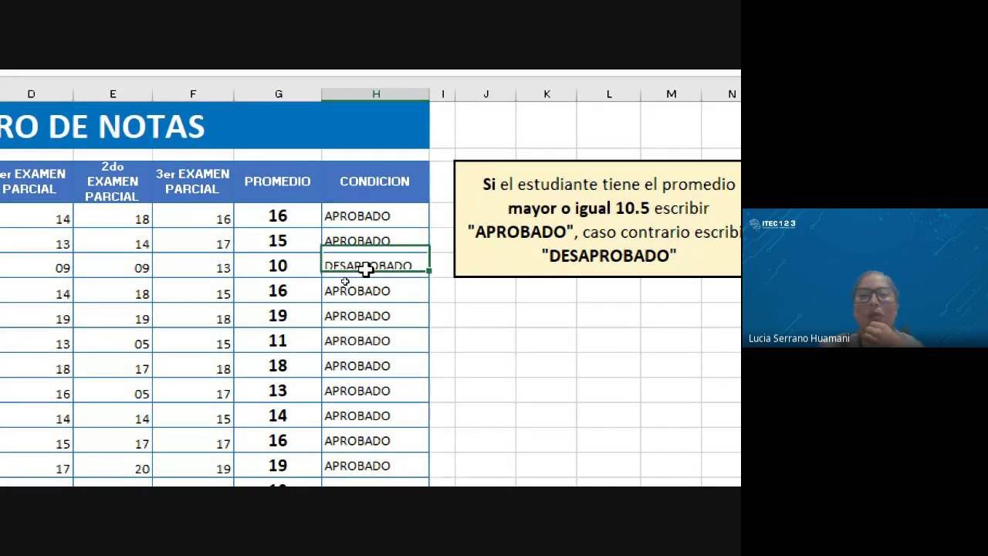
{"action": "left_click", "coordinate": [370, 223]}
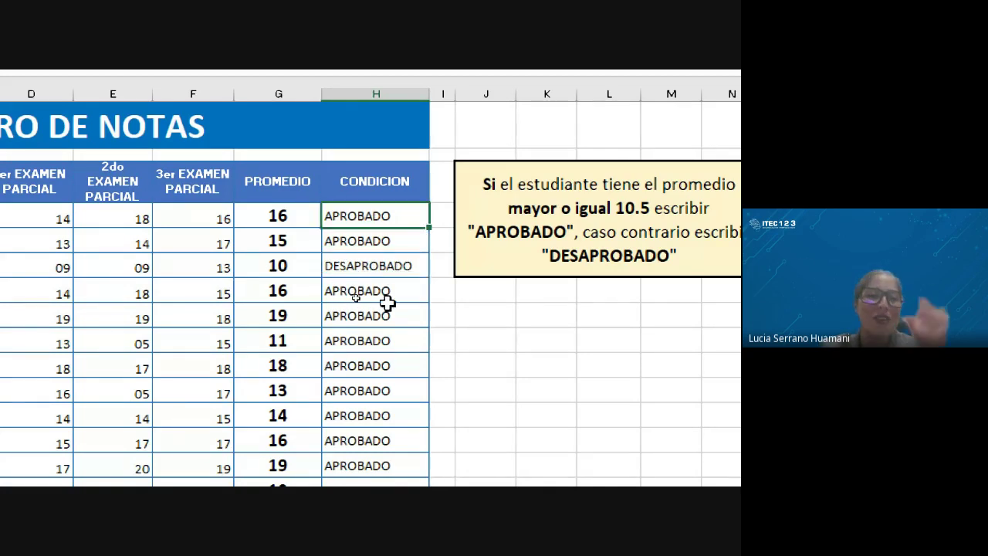
{"action": "left_click", "coordinate": [362, 268]}
{"action": "scroll", "coordinate": [521, 325], "scroll_direction": "down", "scroll_amount": 2}
{"action": "scroll", "coordinate": [320, 318], "scroll_direction": "right", "scroll_amount": 1}
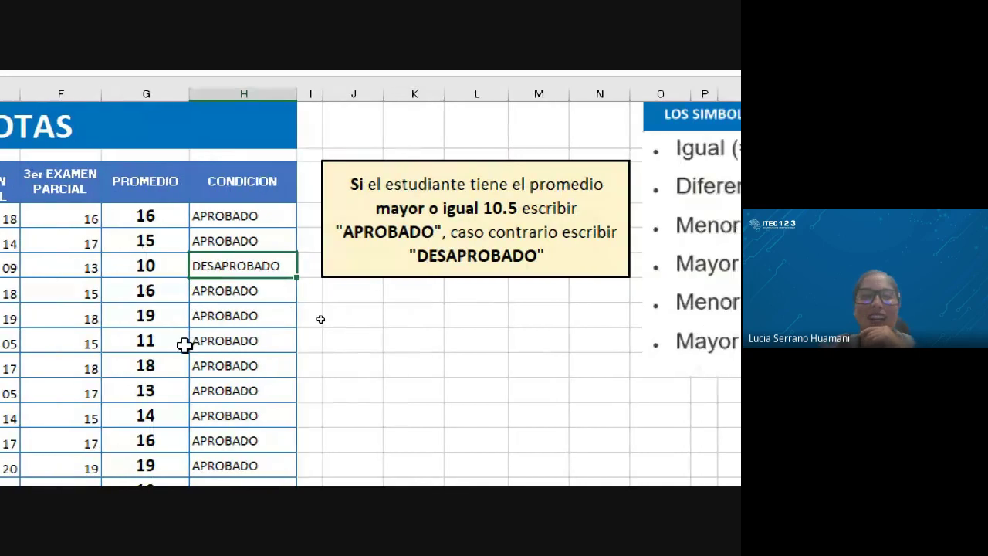
{"action": "left_click", "coordinate": [255, 389]}
{"action": "scroll", "coordinate": [224, 351], "scroll_direction": "up", "scroll_amount": 2}
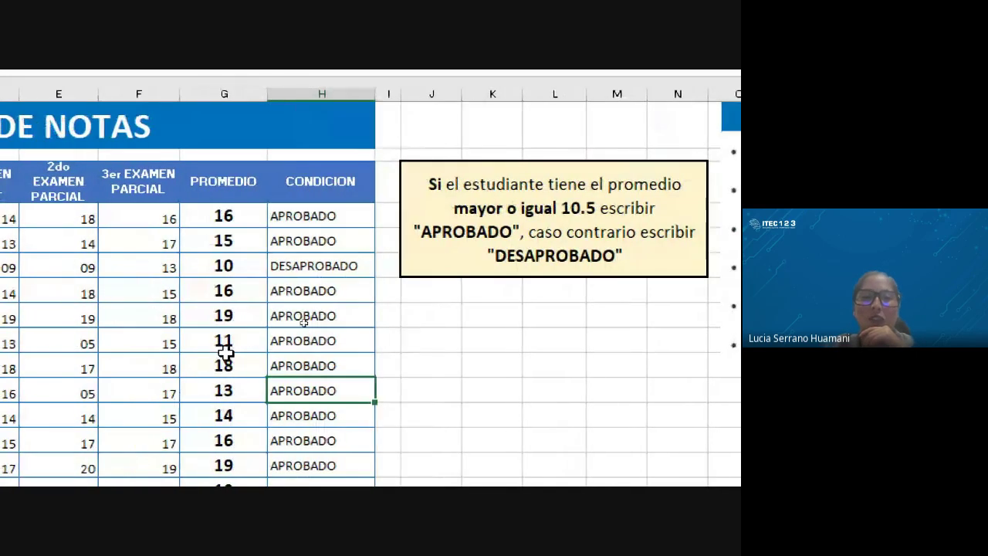
Select the CONDICION results from H7 downward and view the available conditional formatting options without applying any
{"action": "left_click", "coordinate": [313, 224]}
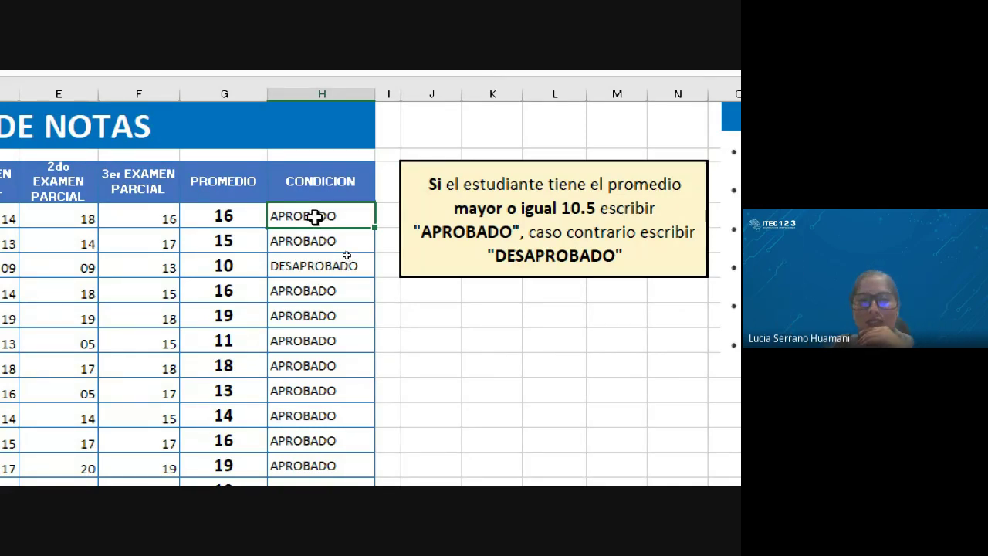
{"action": "left_click_drag", "start_coordinate": [315, 217], "coordinate": [329, 412]}
{"action": "scroll", "coordinate": [306, 207], "scroll_direction": "up", "scroll_amount": 2}
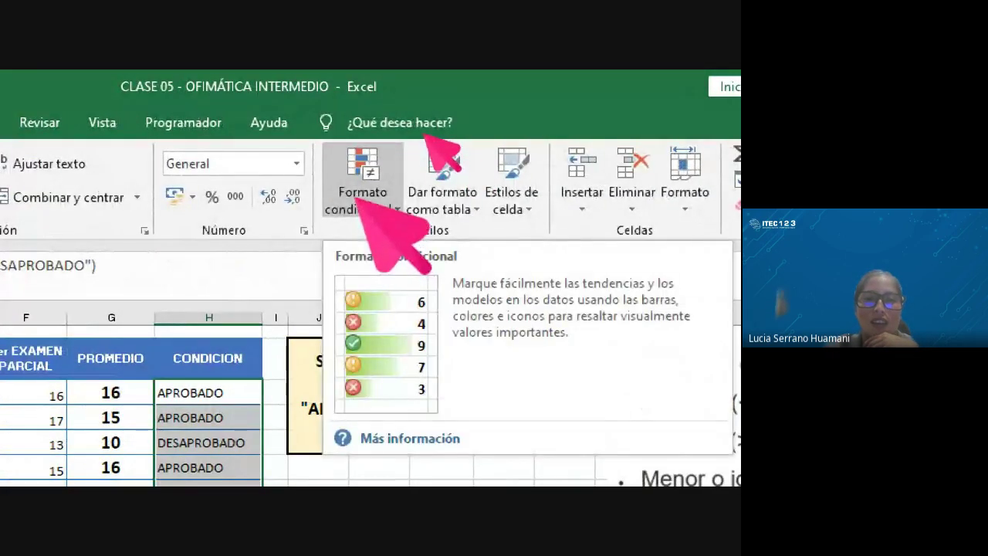
{"action": "left_click", "coordinate": [358, 202]}
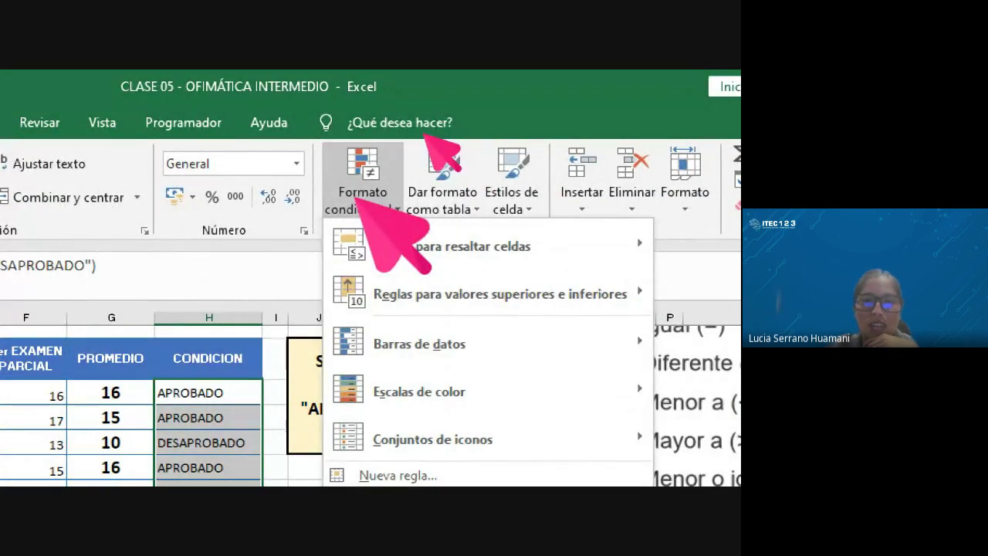
{"action": "mouse_move", "coordinate": [363, 241]}
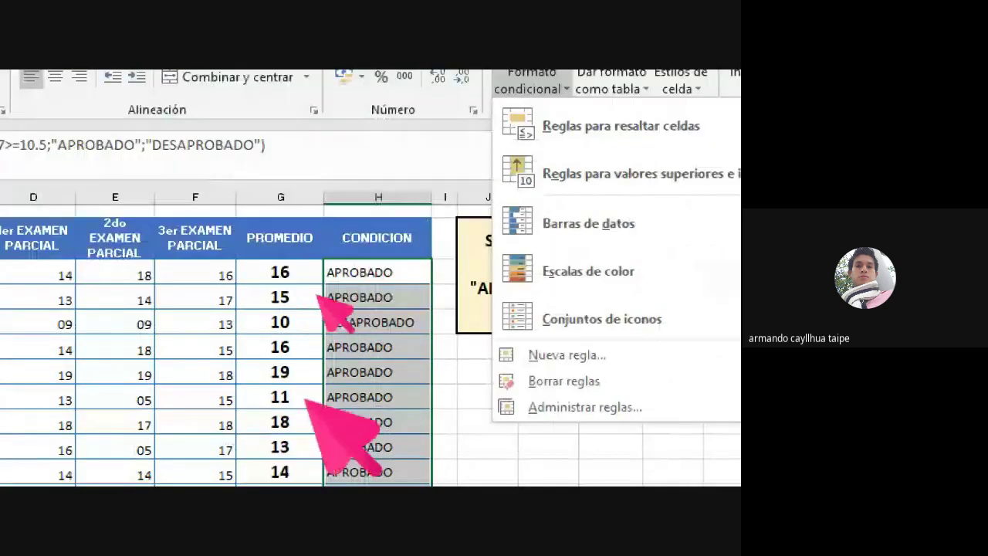
{"action": "left_click", "coordinate": [378, 390]}
Compare the SI formulas in H7 to H10, inspecting the complete formula in H7 without changing it
{"action": "left_click", "coordinate": [381, 347]}
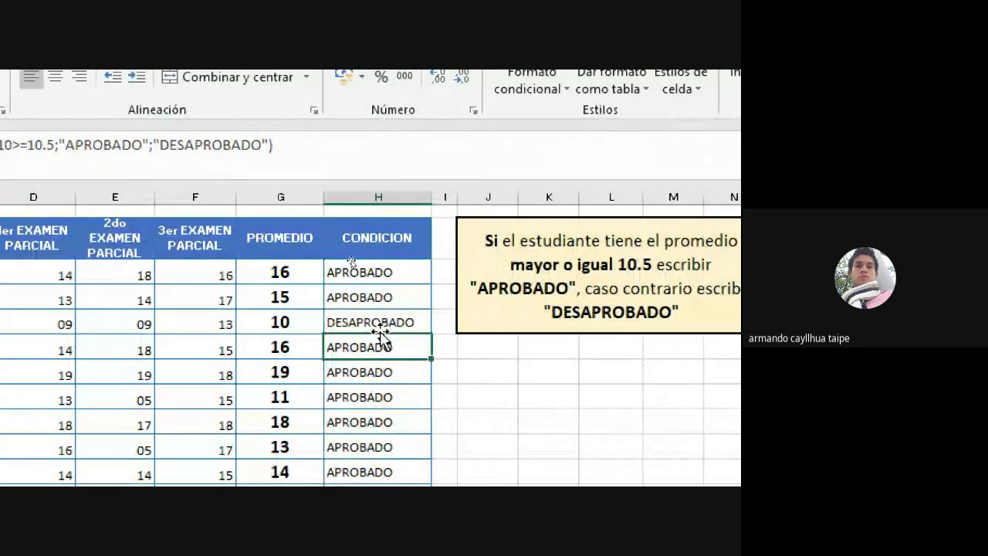
{"action": "left_click", "coordinate": [375, 323]}
{"action": "left_click", "coordinate": [369, 297]}
{"action": "left_click", "coordinate": [370, 274]}
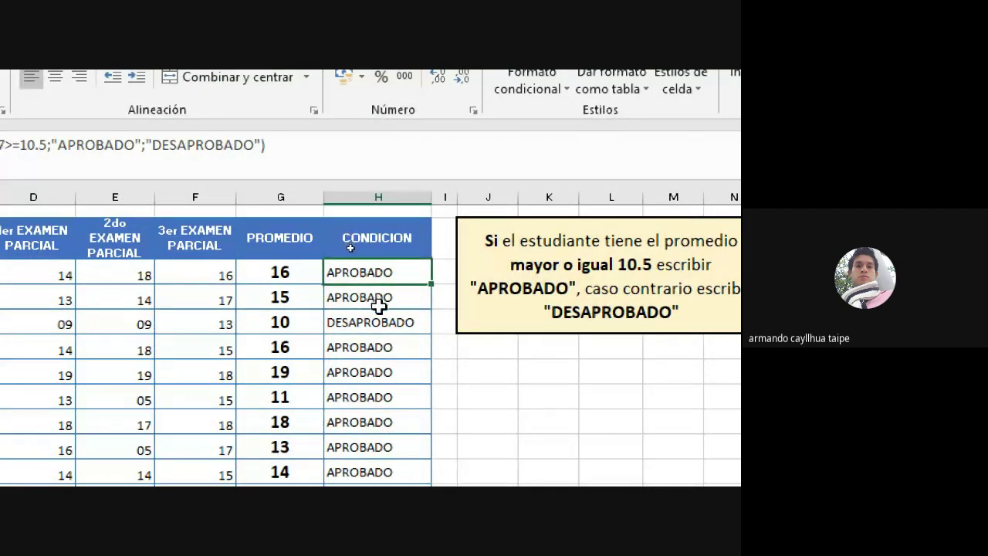
{"action": "left_click", "coordinate": [374, 290]}
{"action": "left_click", "coordinate": [370, 274]}
{"action": "scroll", "coordinate": [47, 290], "scroll_direction": "left", "scroll_amount": 3}
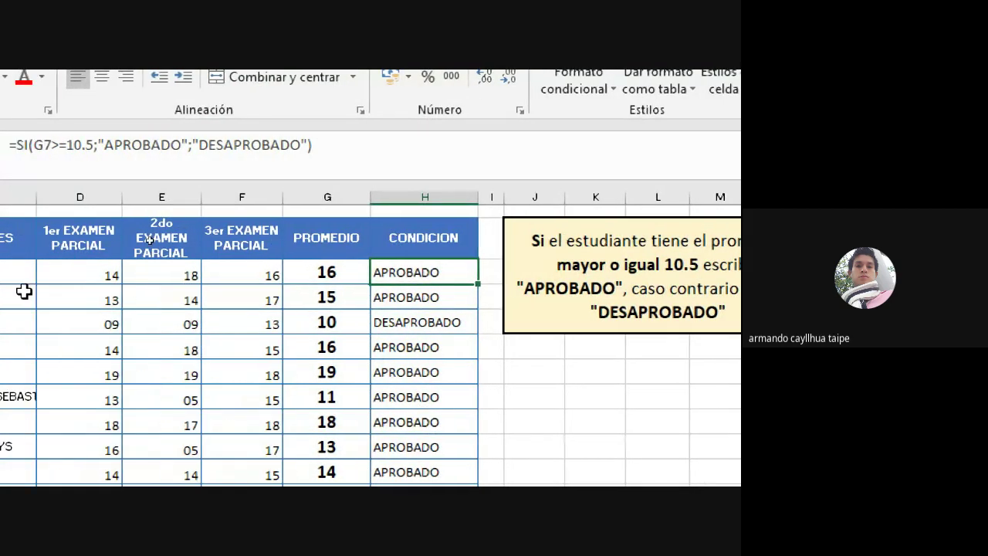
{"action": "left_click", "coordinate": [431, 147]}
{"action": "scroll", "coordinate": [690, 247], "scroll_direction": "right", "scroll_amount": 1}
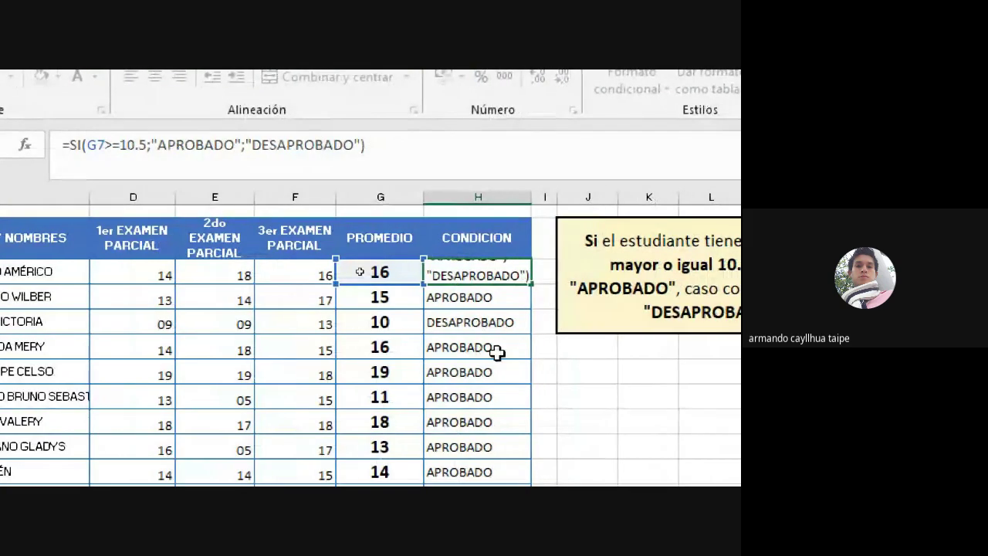
{"action": "key", "text": "Escape"}
{"action": "left_click", "coordinate": [503, 323]}
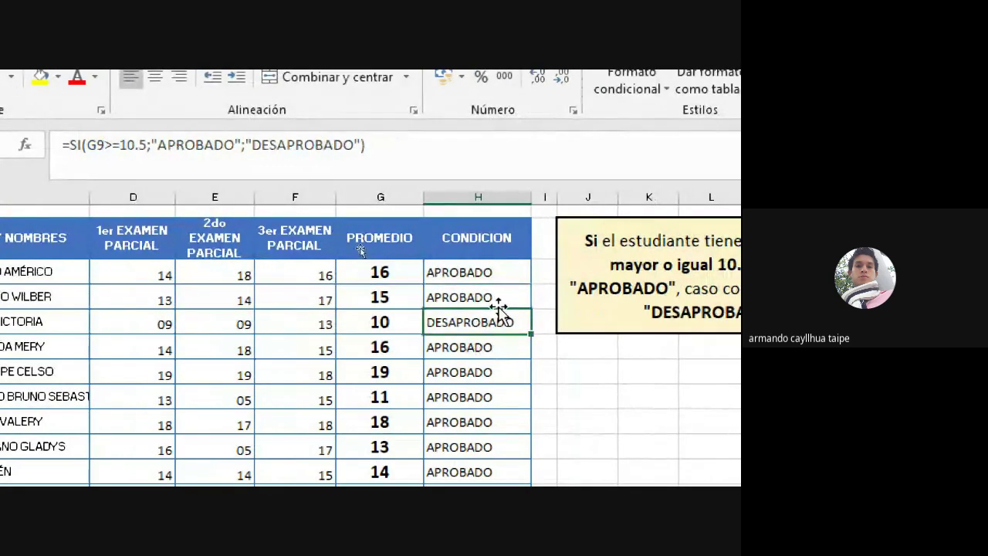
View the conditional formatting rules for highlighting cells with H7 selected, and leave without applying one
{"action": "left_click", "coordinate": [476, 272]}
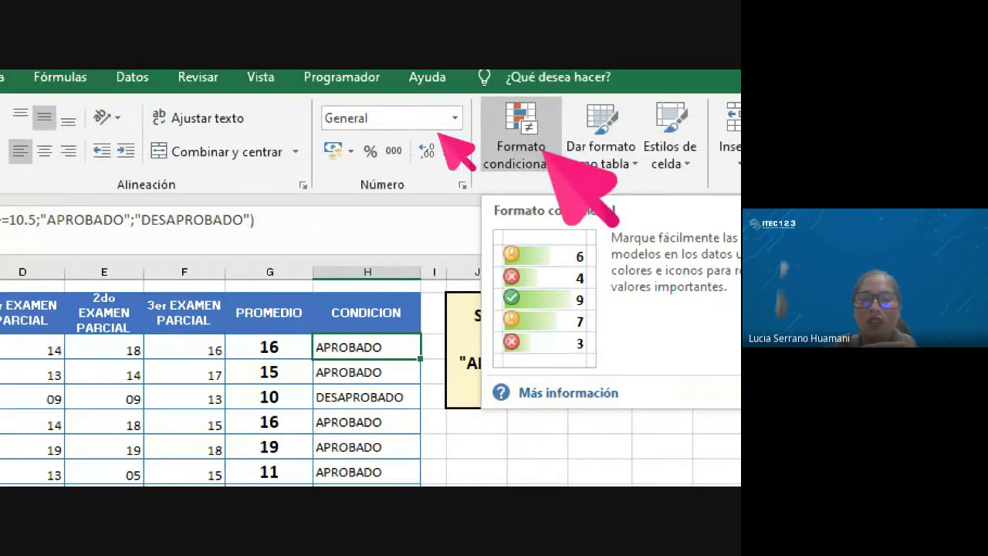
{"action": "left_click", "coordinate": [522, 139]}
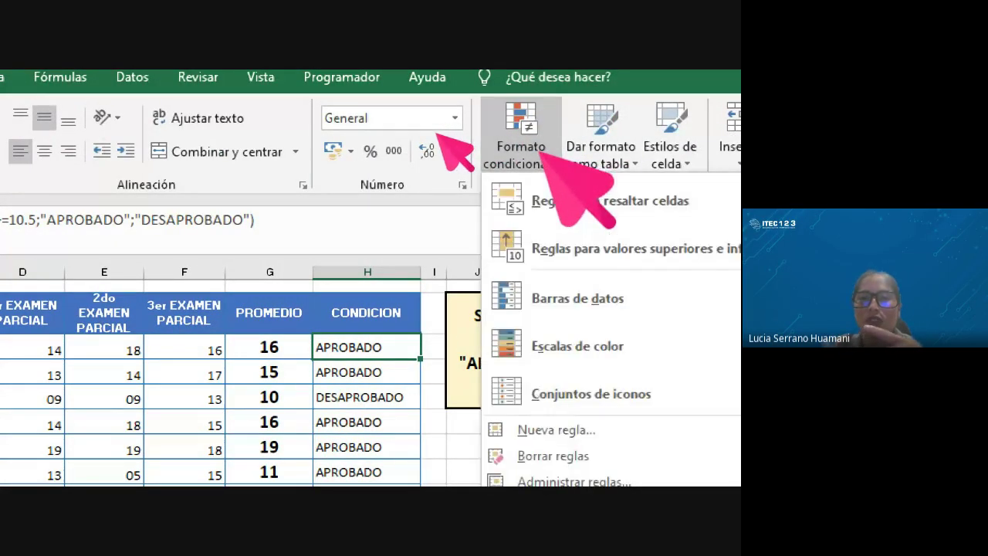
{"action": "mouse_move", "coordinate": [610, 200]}
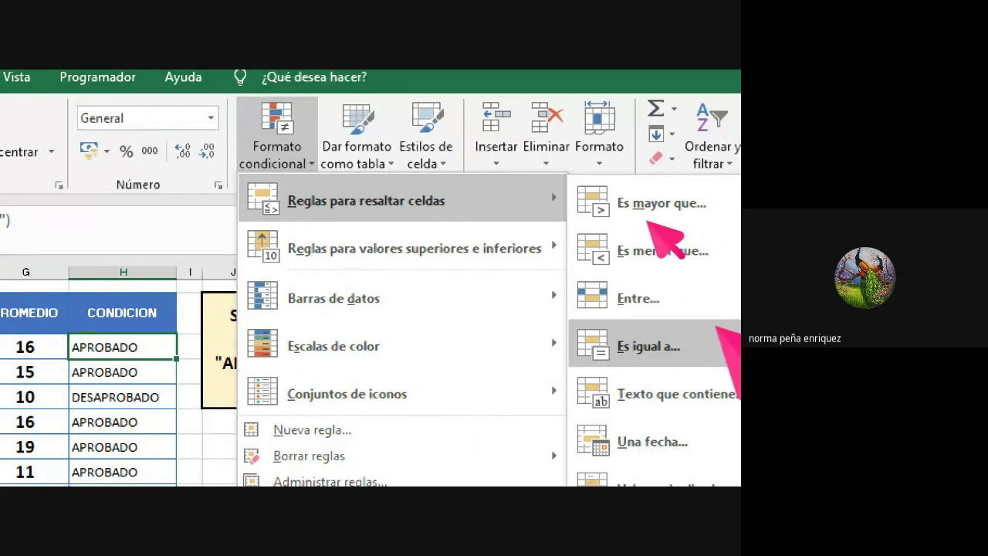
{"action": "left_click", "coordinate": [123, 402]}
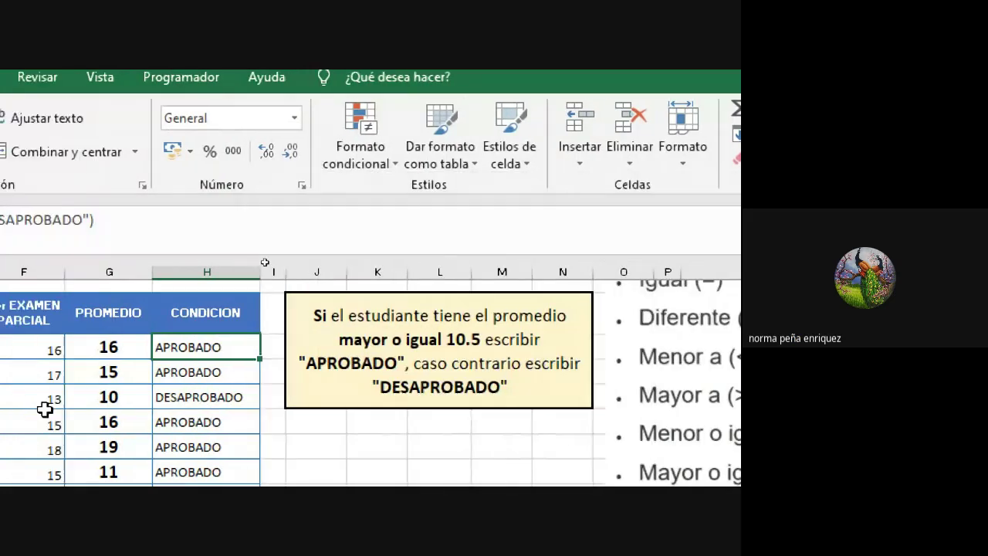
Review the SI formulas and results in individual CONDICION cells from H7 to H14
{"action": "left_click", "coordinate": [202, 447]}
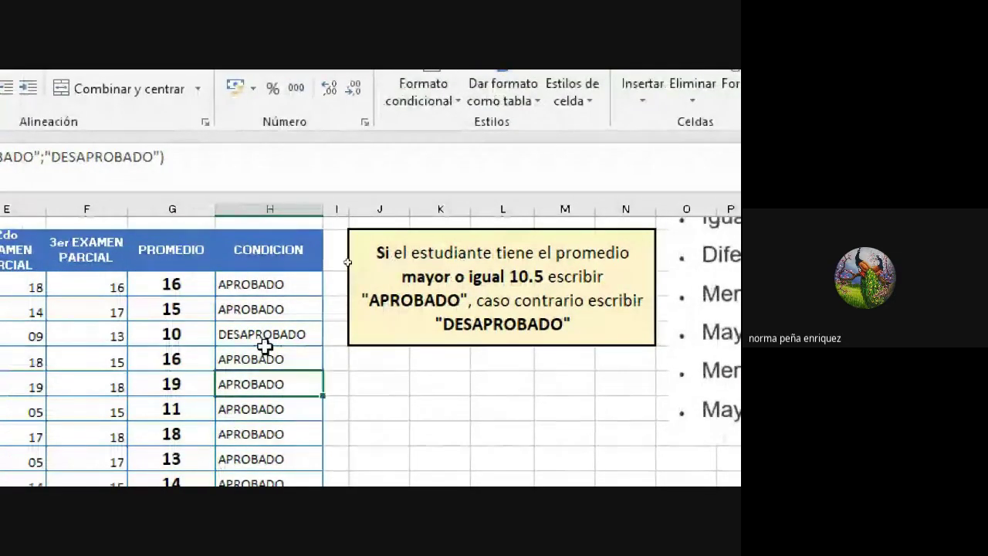
{"action": "key", "text": "Up"}
{"action": "key", "text": "Up"}
{"action": "key", "text": "Up"}
{"action": "key", "text": "Up"}
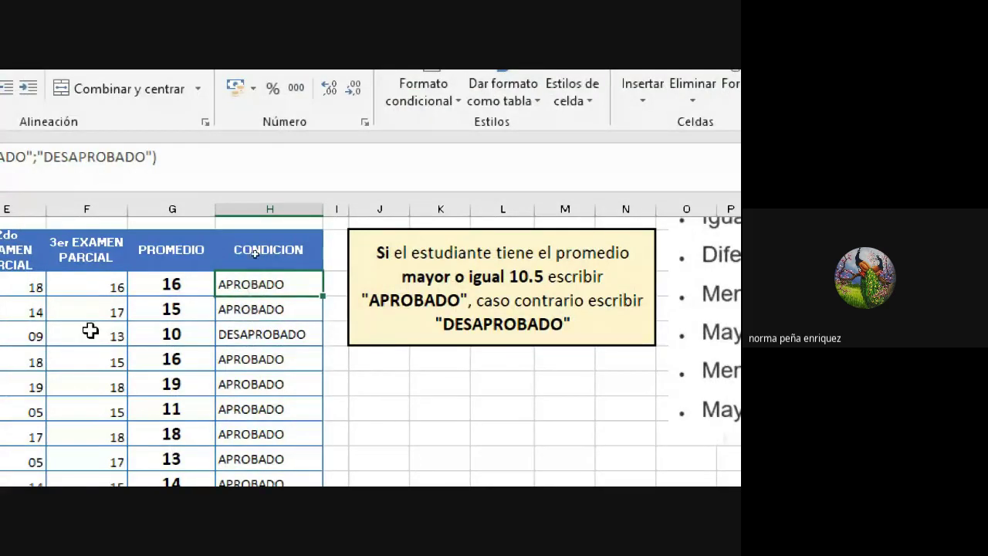
{"action": "left_click", "coordinate": [452, 399]}
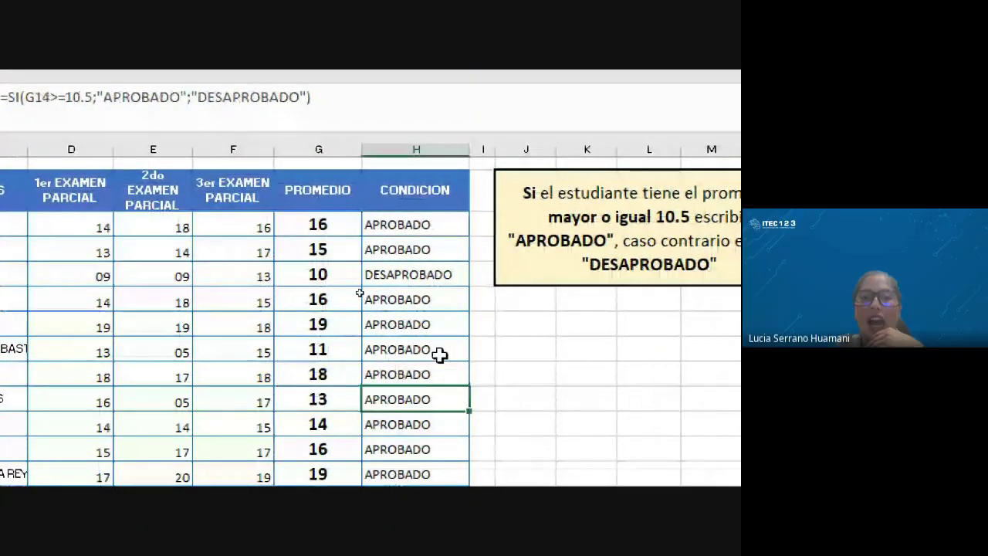
{"action": "left_click", "coordinate": [436, 299]}
{"action": "left_click", "coordinate": [428, 274]}
{"action": "left_click", "coordinate": [417, 229]}
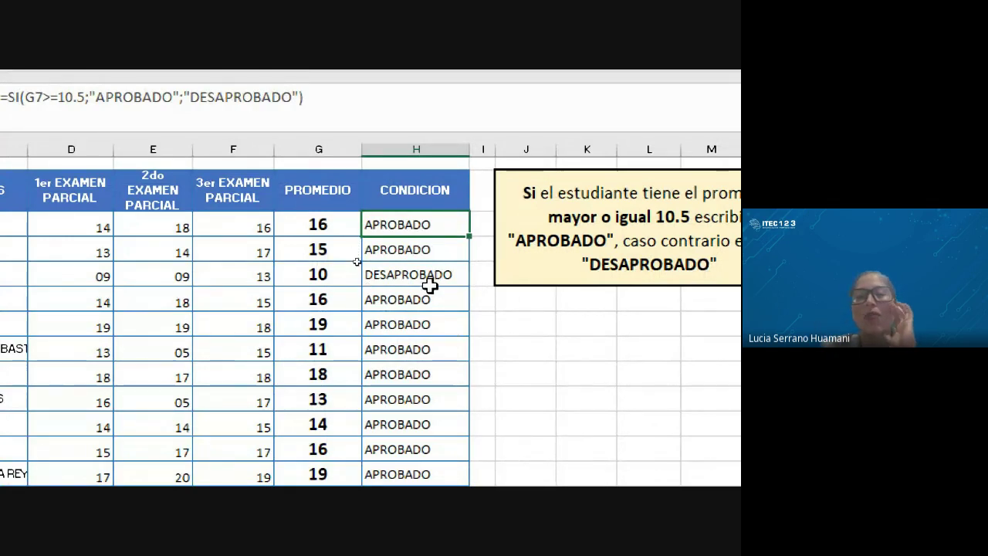
{"action": "left_click", "coordinate": [429, 279]}
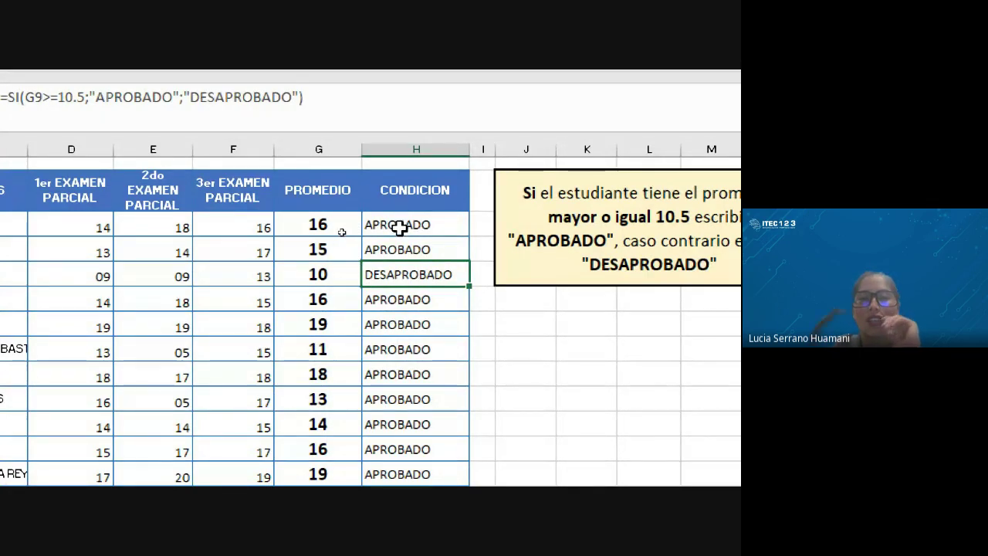
Start an "Es igual a" cell-highlighting rule on the CONDICION results from H7 downward, moving its dialog clear of the data
{"action": "left_click_drag", "start_coordinate": [399, 226], "coordinate": [411, 443]}
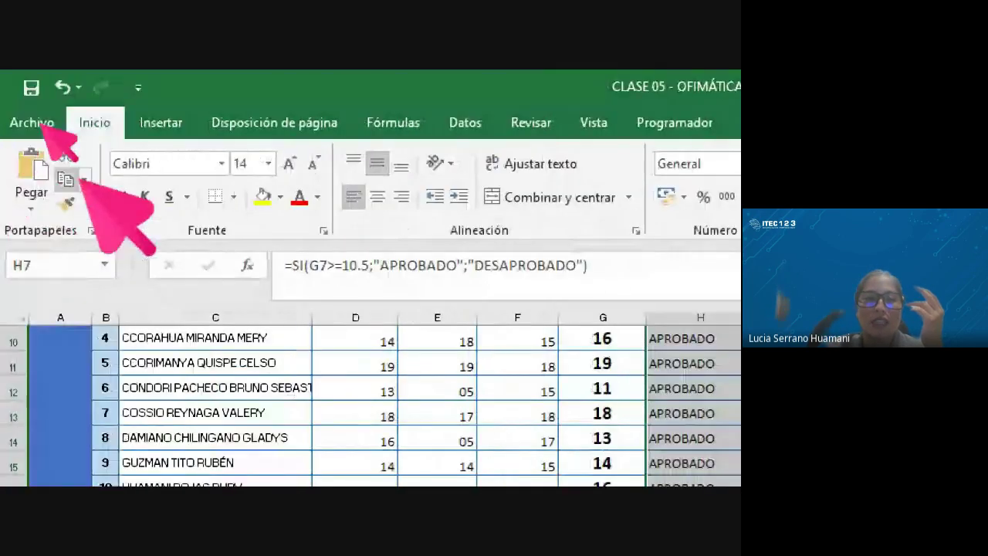
{"action": "left_click", "coordinate": [490, 181]}
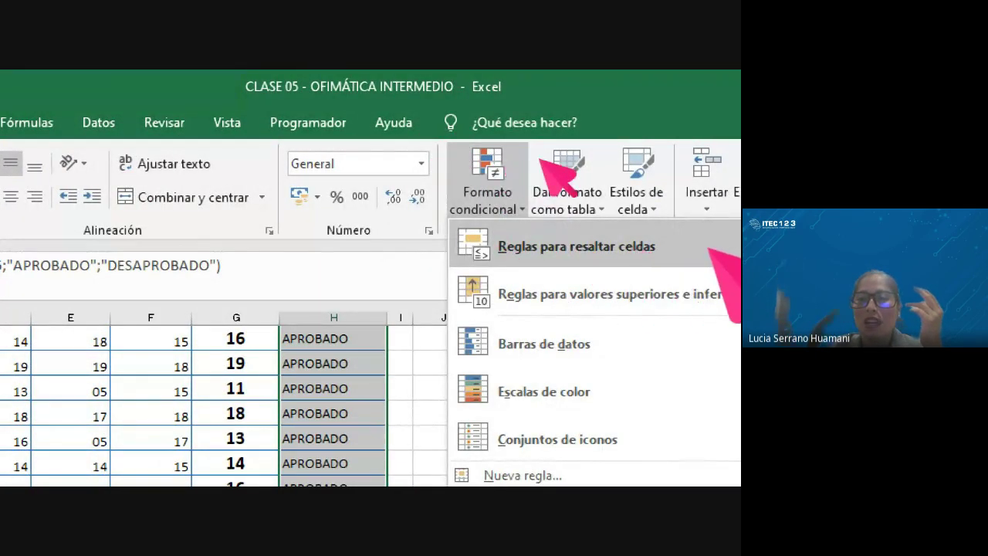
{"action": "mouse_move", "coordinate": [708, 249]}
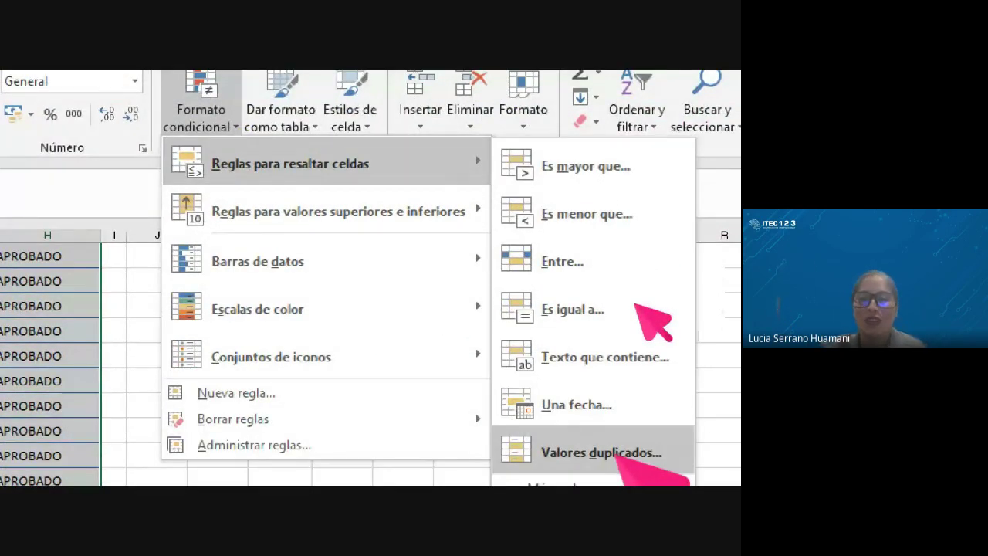
{"action": "left_click", "coordinate": [572, 308]}
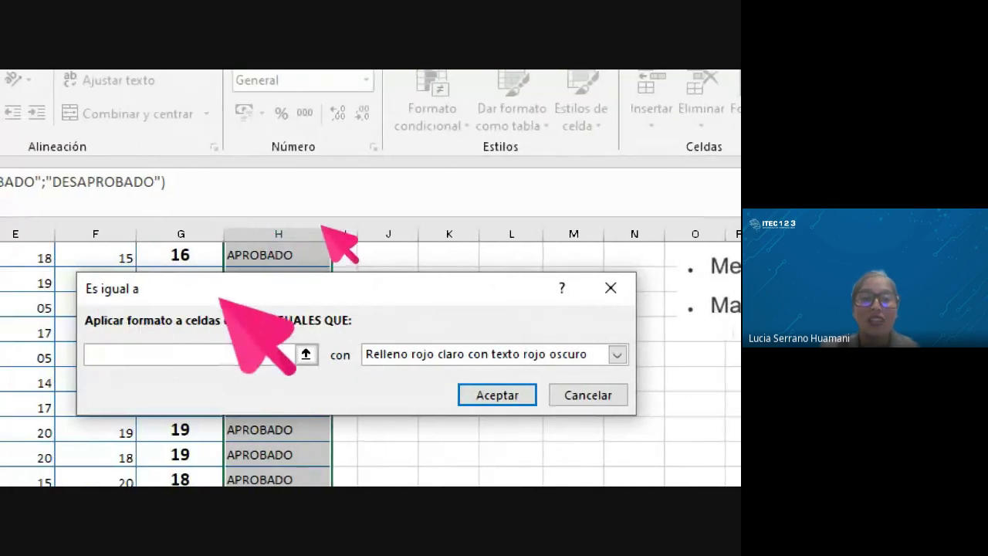
{"action": "mouse_move", "coordinate": [154, 288]}
{"action": "left_mouse_down"}
{"action": "mouse_move", "coordinate": [181, 230]}
{"action": "mouse_move", "coordinate": [181, 203]}
{"action": "left_mouse_up"}
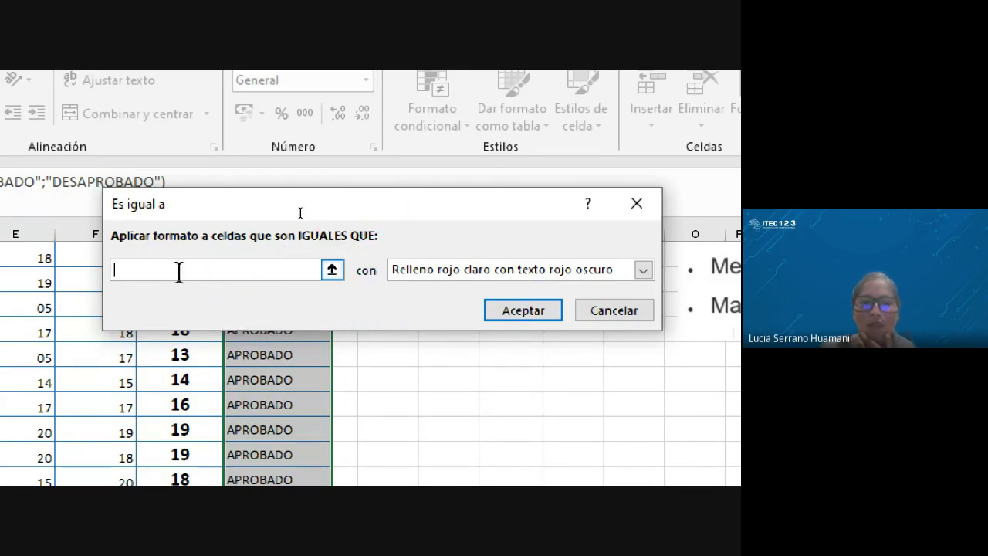
{"action": "left_click_drag", "start_coordinate": [179, 204], "coordinate": [188, 177]}
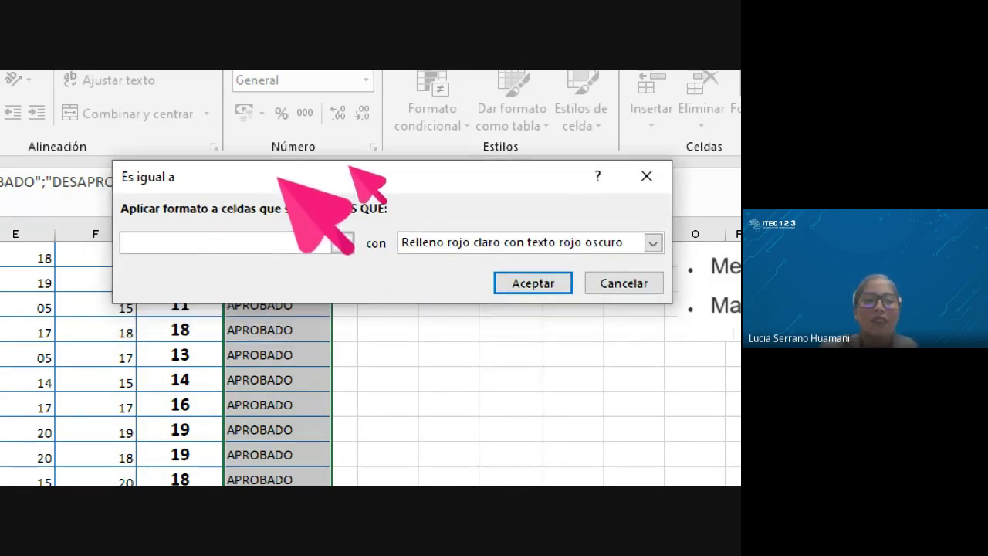
{"action": "left_click", "coordinate": [196, 244]}
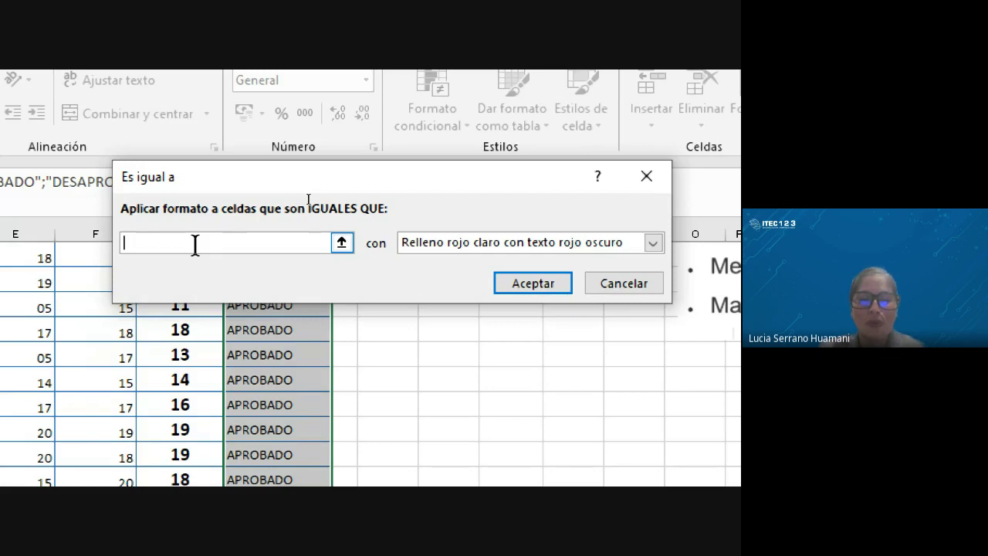
{"action": "type", "text": "APR"}
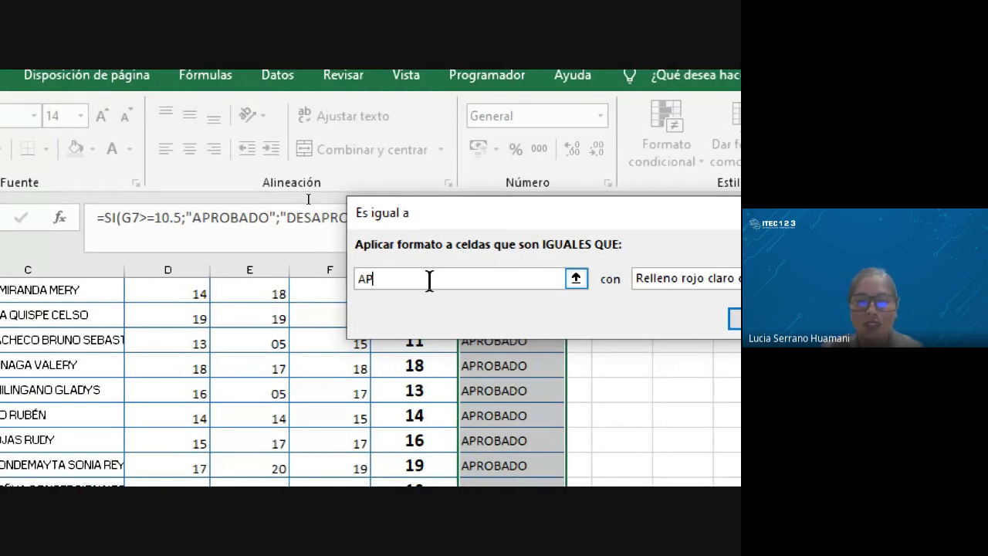
{"action": "type", "text": "O"}
{"action": "key", "text": "BackSpace"}
{"action": "key", "text": "BackSpace"}
{"action": "key", "text": "BackSpace"}
{"action": "key", "text": "BackSpace"}
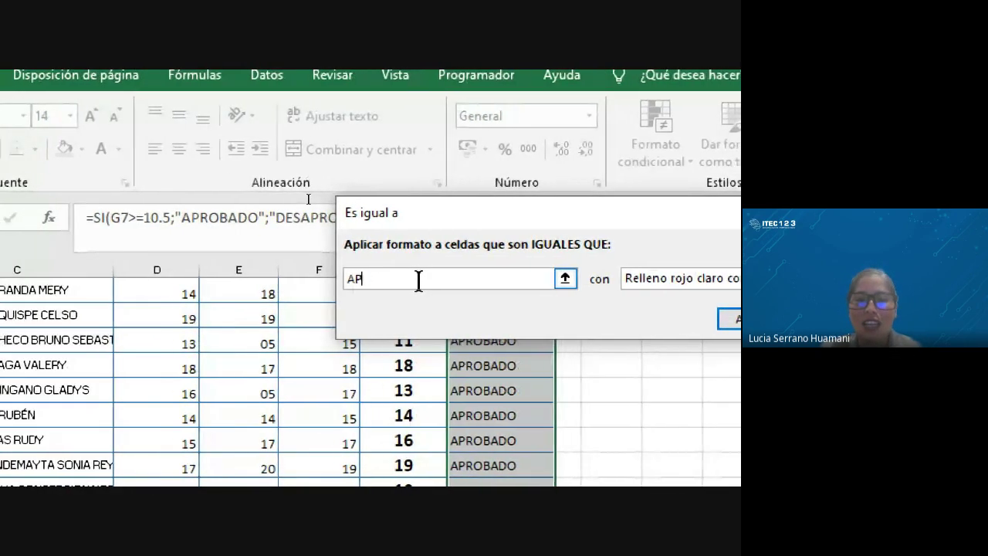
Highlight cells equal to DESAPROBADO with "Relleno rojo claro con texto rojo oscuro" and apply the rule
{"action": "type", "text": "DESAPROBADO"}
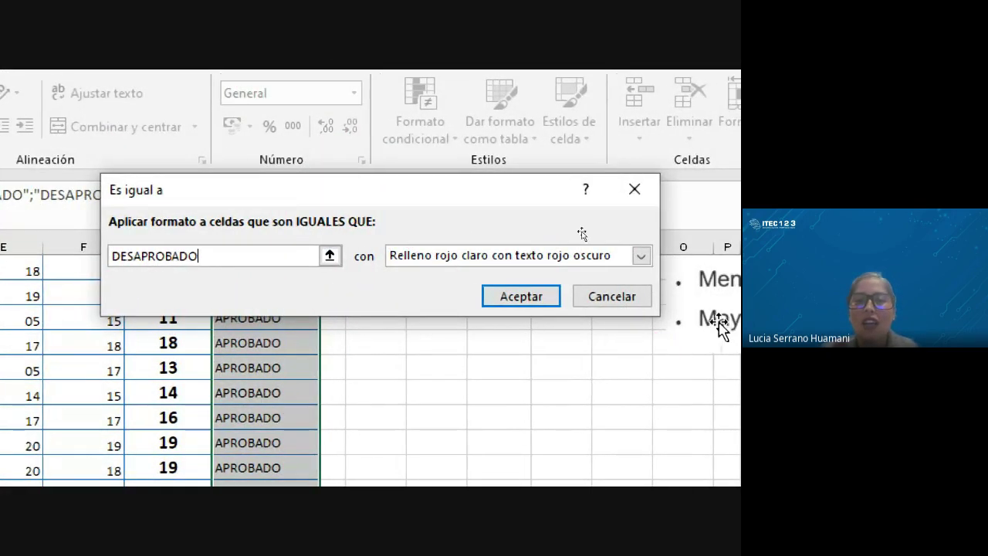
{"action": "left_click", "coordinate": [641, 255]}
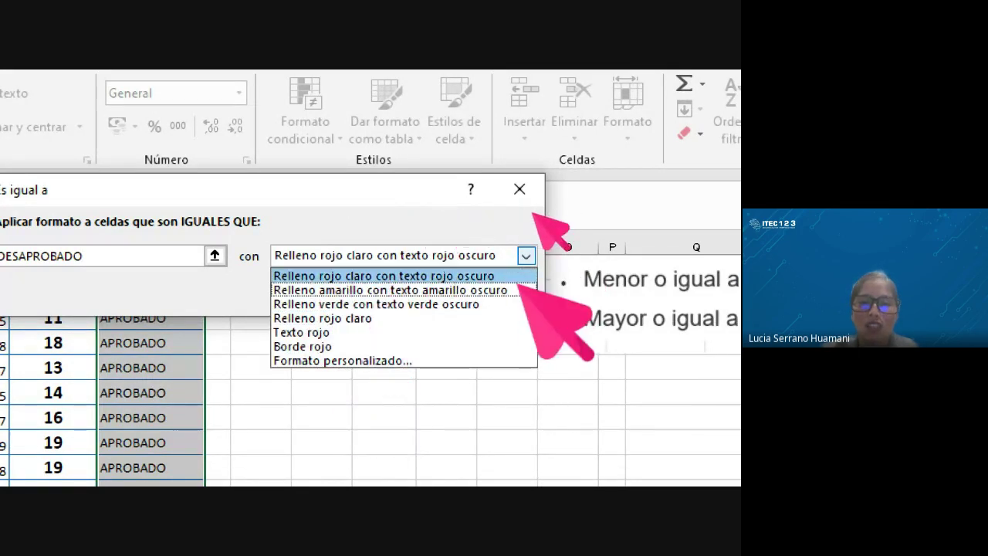
{"action": "left_click", "coordinate": [447, 277]}
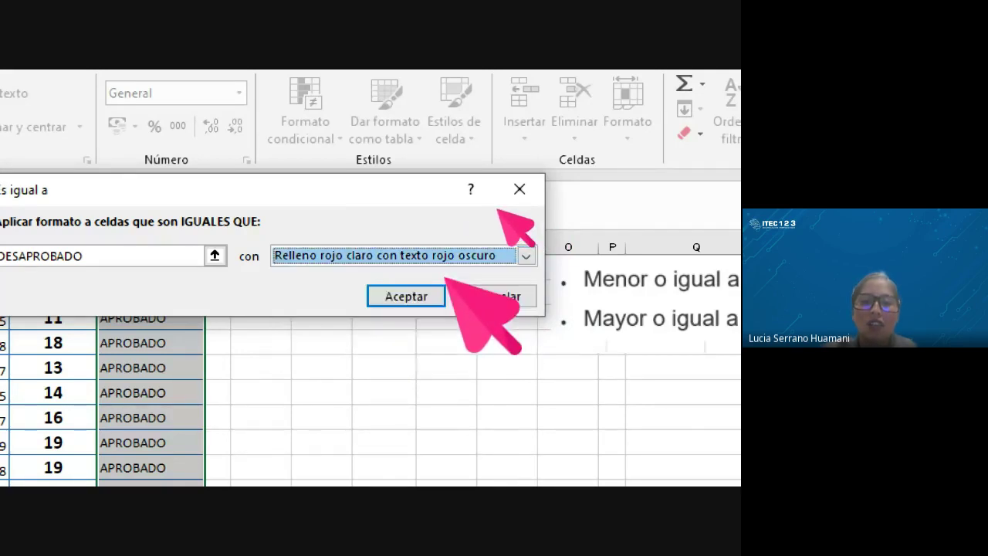
{"action": "left_click", "coordinate": [406, 296]}
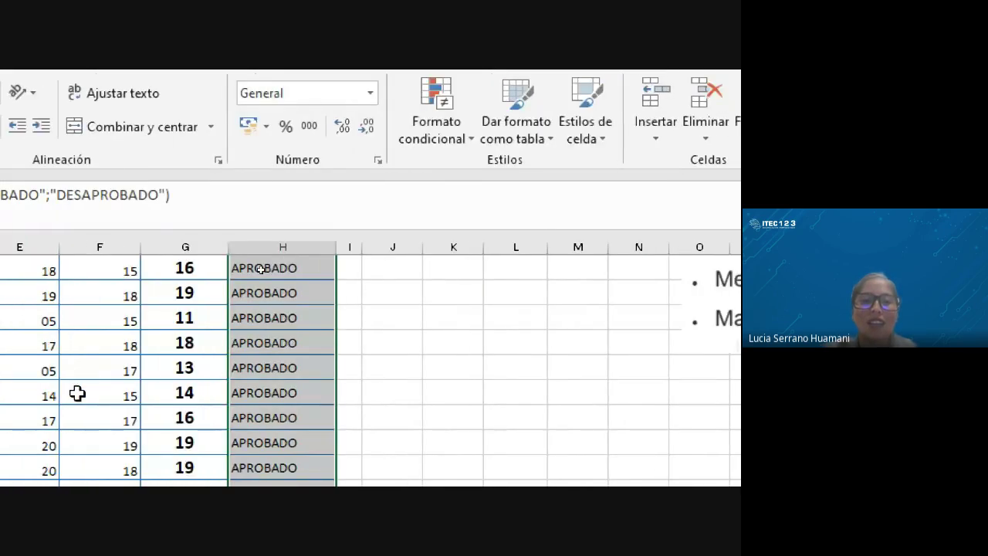
Examine which results are highlighted along the full CONDICION column and compare them with the averages
{"action": "scroll", "coordinate": [287, 435], "scroll_direction": "up", "scroll_amount": 2}
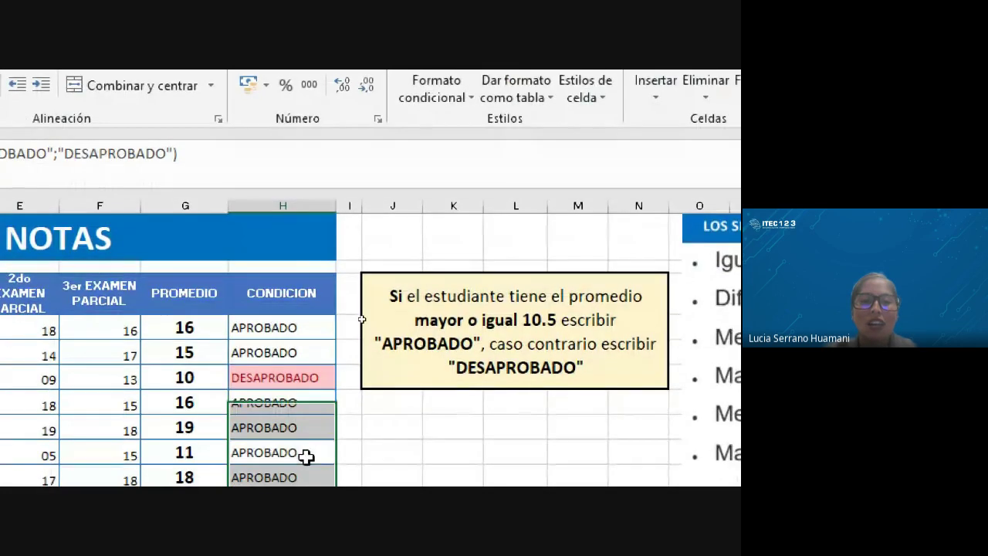
{"action": "scroll", "coordinate": [287, 435], "scroll_direction": "down", "scroll_amount": 1}
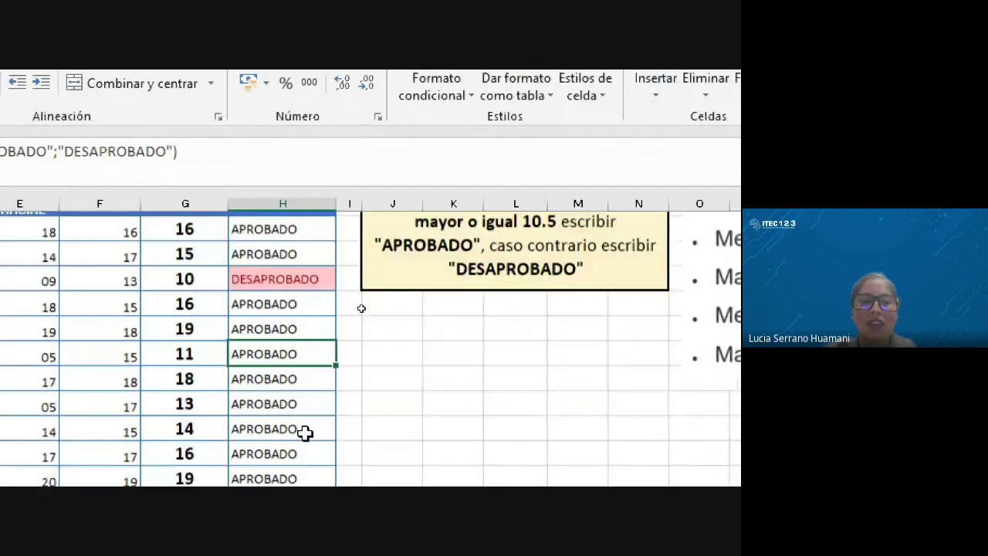
{"action": "left_click", "coordinate": [287, 435]}
{"action": "left_click", "coordinate": [287, 276]}
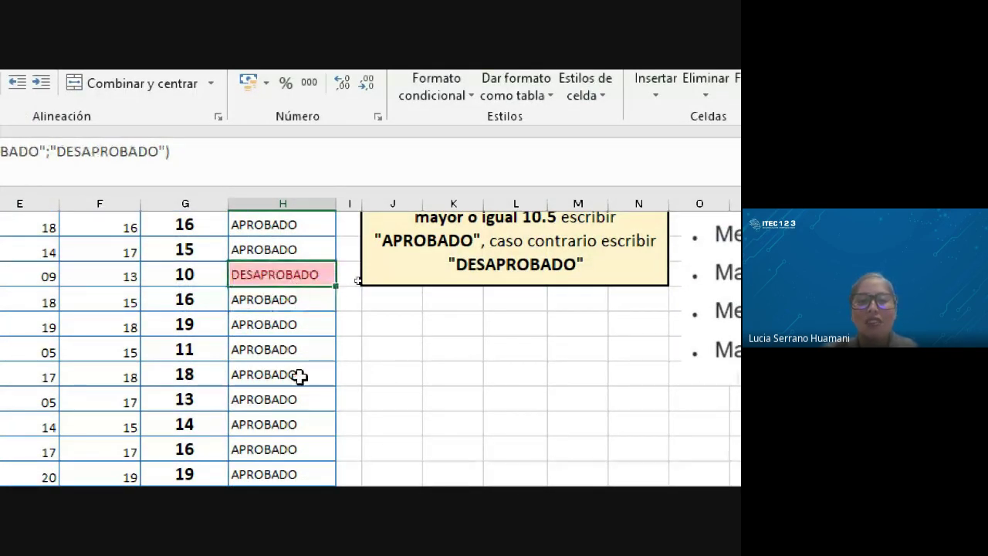
{"action": "scroll", "coordinate": [299, 376], "scroll_direction": "down", "scroll_amount": 3}
{"action": "scroll", "coordinate": [299, 376], "scroll_direction": "down", "scroll_amount": 1}
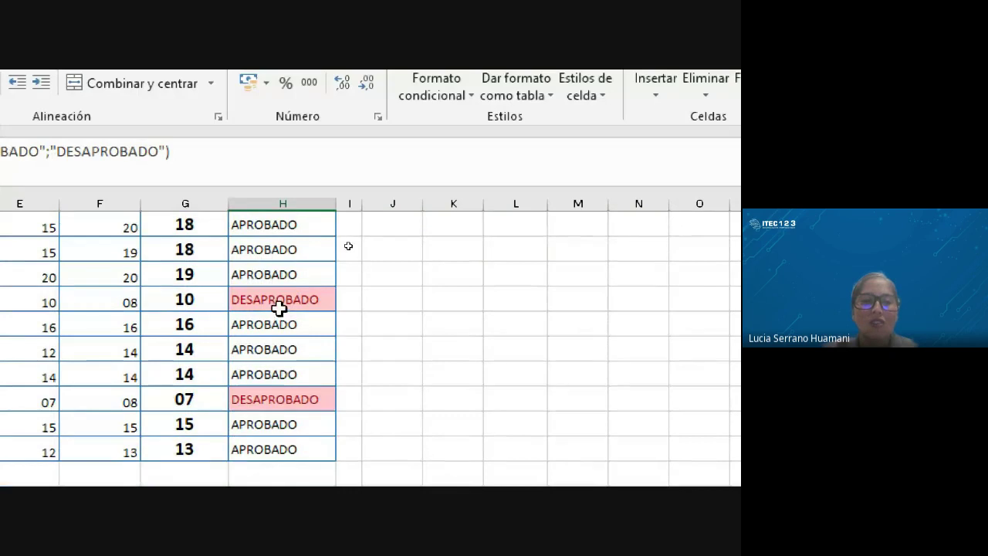
{"action": "left_click", "coordinate": [280, 400]}
{"action": "scroll", "coordinate": [304, 394], "scroll_direction": "up", "scroll_amount": 5}
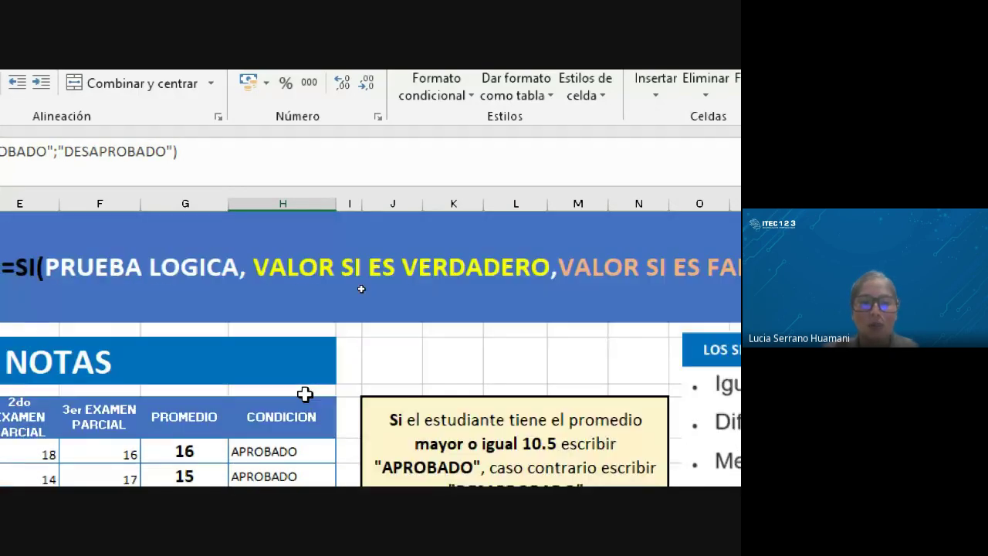
{"action": "scroll", "coordinate": [307, 410], "scroll_direction": "down", "scroll_amount": 3}
Inspect the SI formulas behind the APROBADO results in cells such as H14, H12 and H8
{"action": "left_click", "coordinate": [309, 395]}
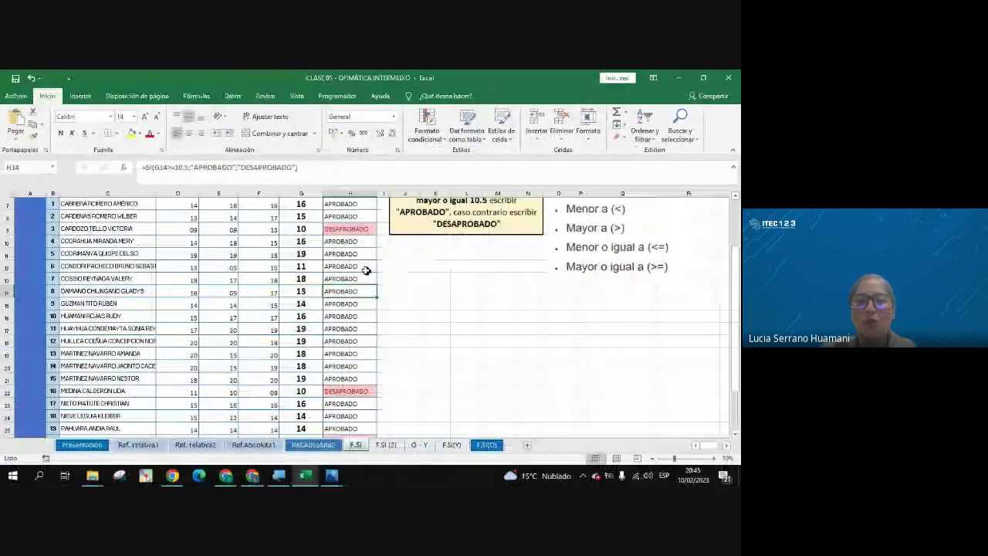
{"action": "left_click", "coordinate": [297, 349]}
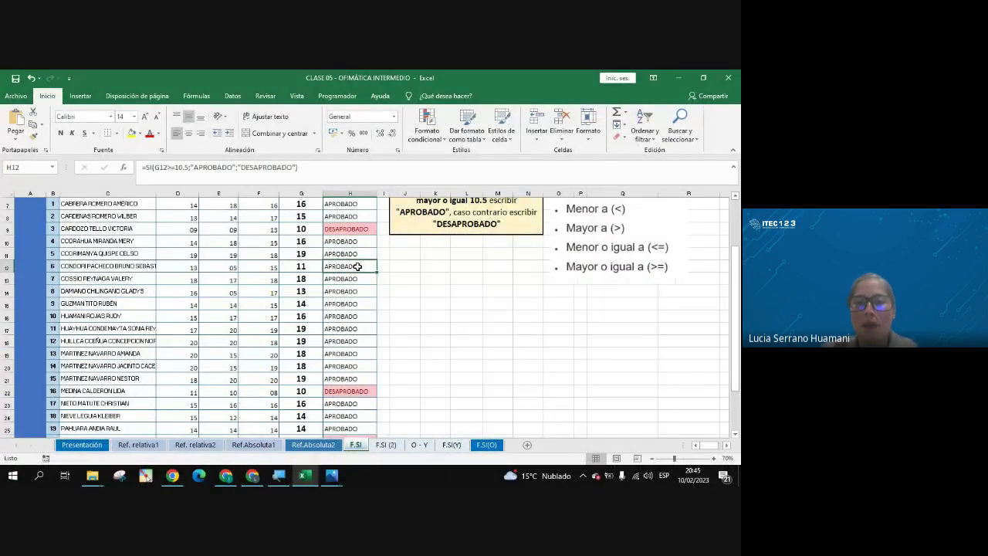
{"action": "scroll", "coordinate": [357, 266], "scroll_direction": "up", "scroll_amount": 1}
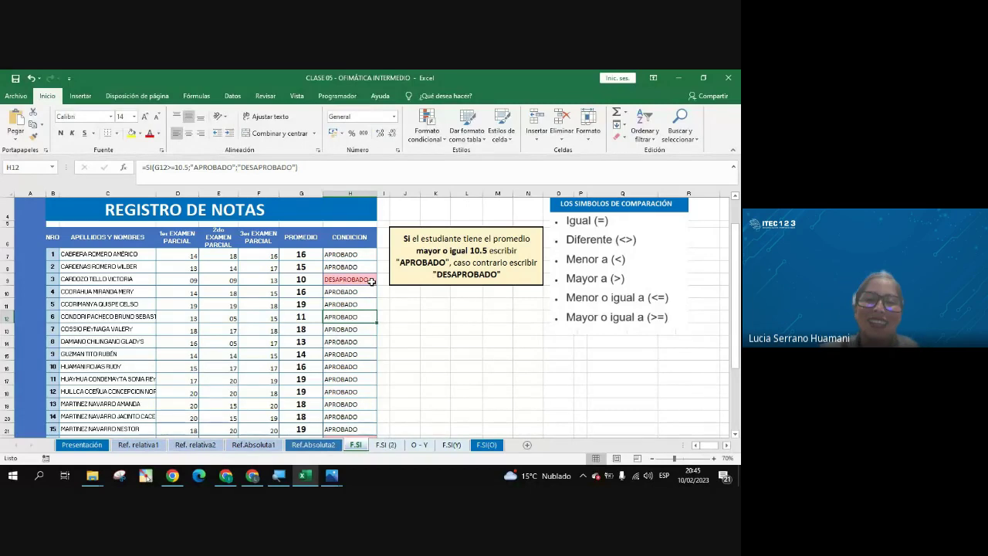
{"action": "left_click", "coordinate": [349, 266]}
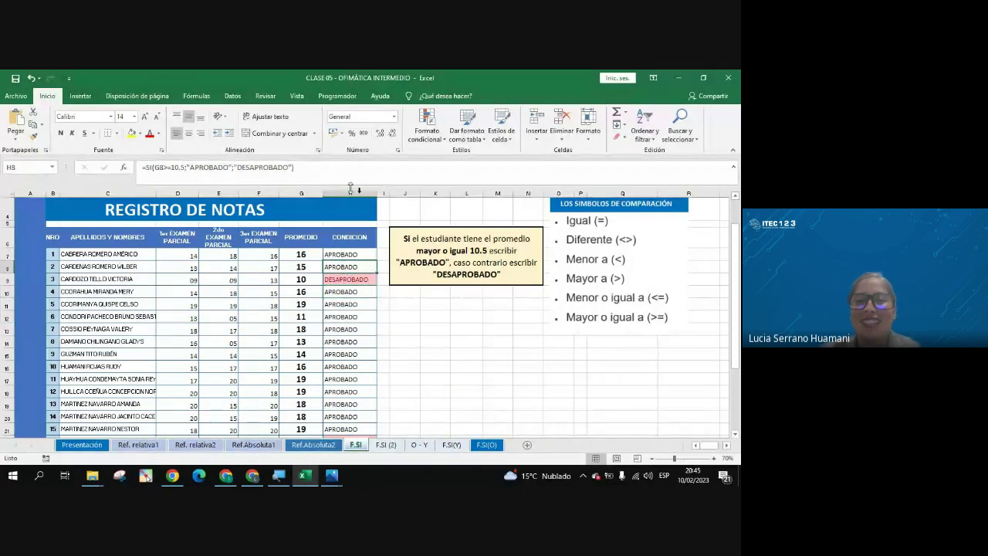
{"action": "left_click", "coordinate": [350, 316]}
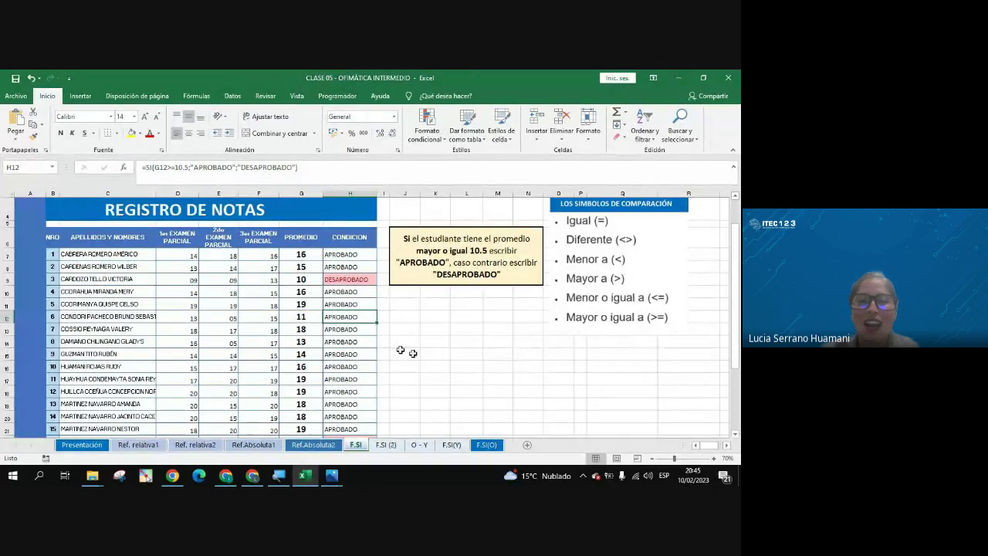
{"action": "left_click", "coordinate": [361, 367]}
{"action": "left_click", "coordinate": [354, 334]}
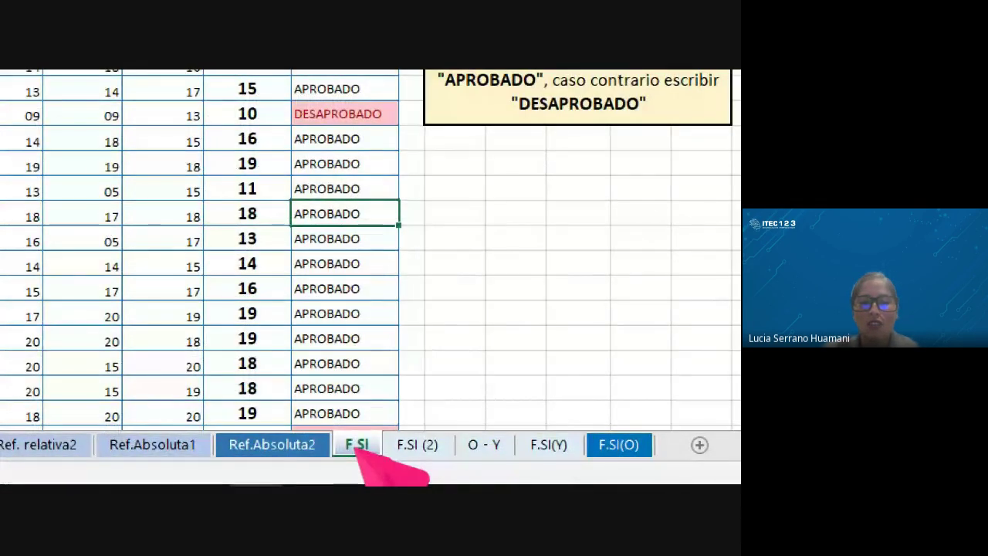
Open the F.SI (2) sheet and examine its Nombres, Edad and Condición table together with the age-classification instructions
{"action": "left_click", "coordinate": [398, 448]}
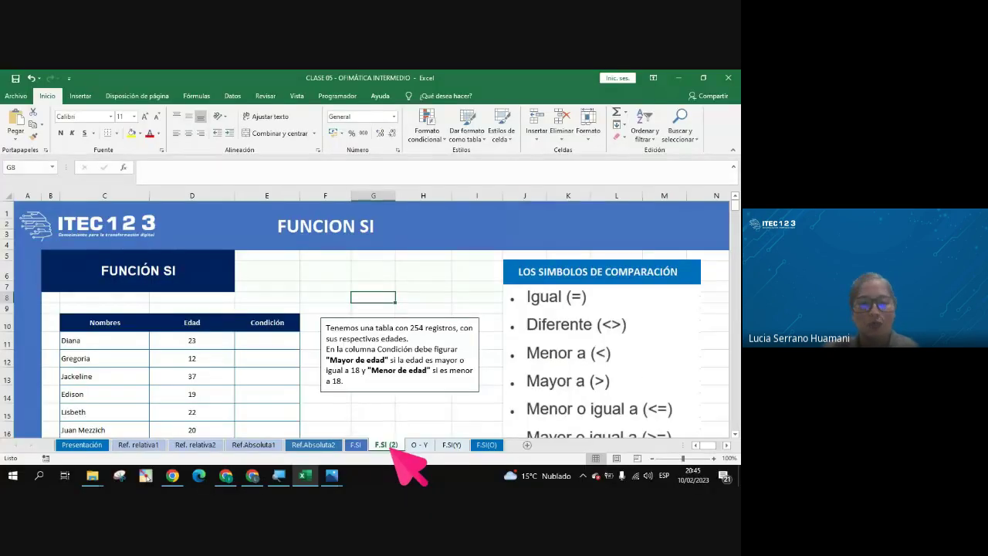
{"action": "left_click", "coordinate": [136, 339]}
{"action": "scroll", "coordinate": [202, 355], "scroll_direction": "down", "scroll_amount": 1}
{"action": "scroll", "coordinate": [203, 355], "scroll_direction": "down", "scroll_amount": 1}
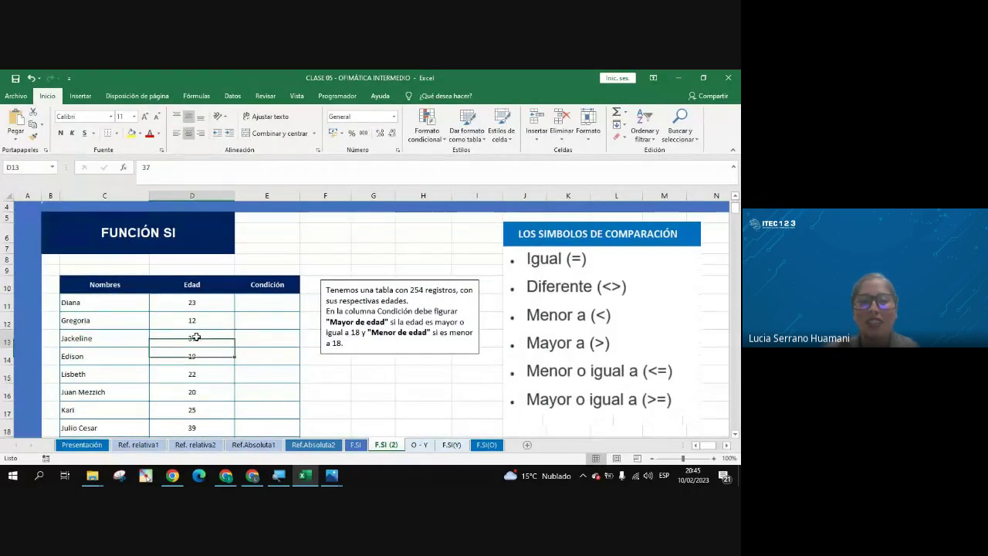
{"action": "left_click", "coordinate": [196, 301]}
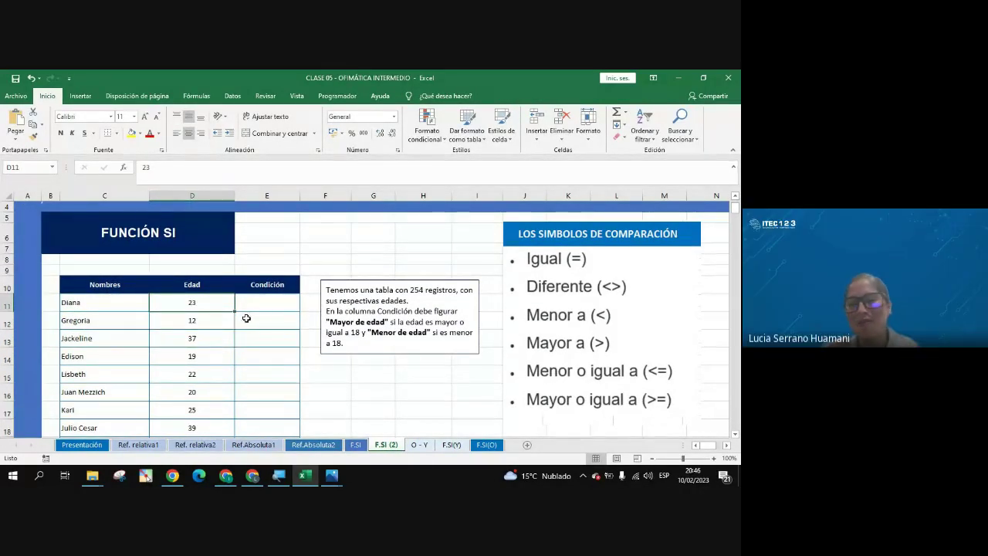
{"action": "key", "text": "Right"}
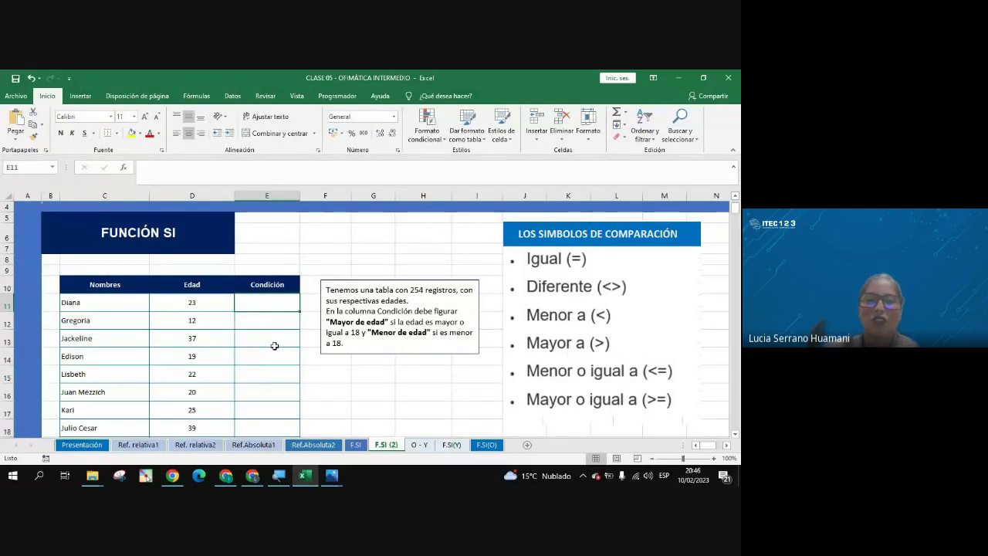
{"action": "left_click", "coordinate": [116, 319]}
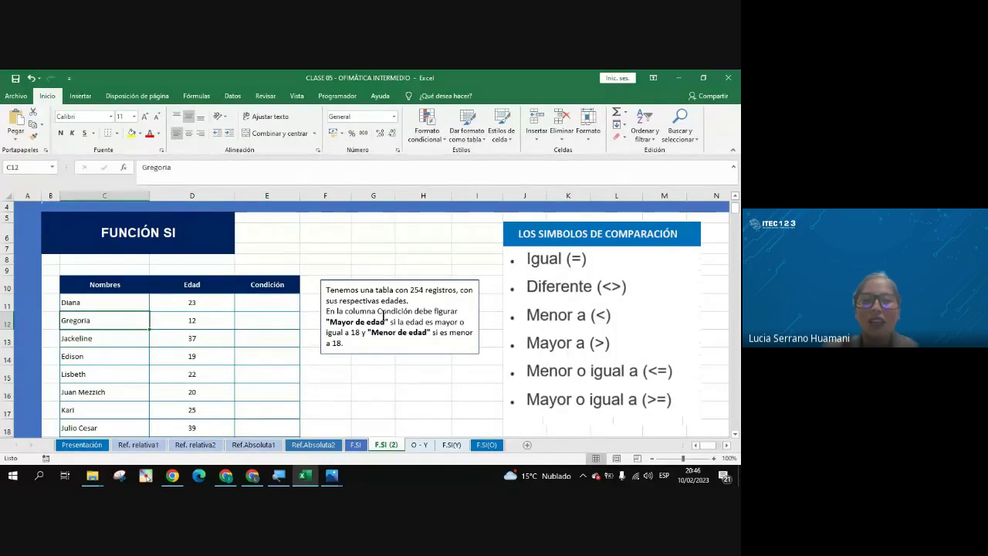
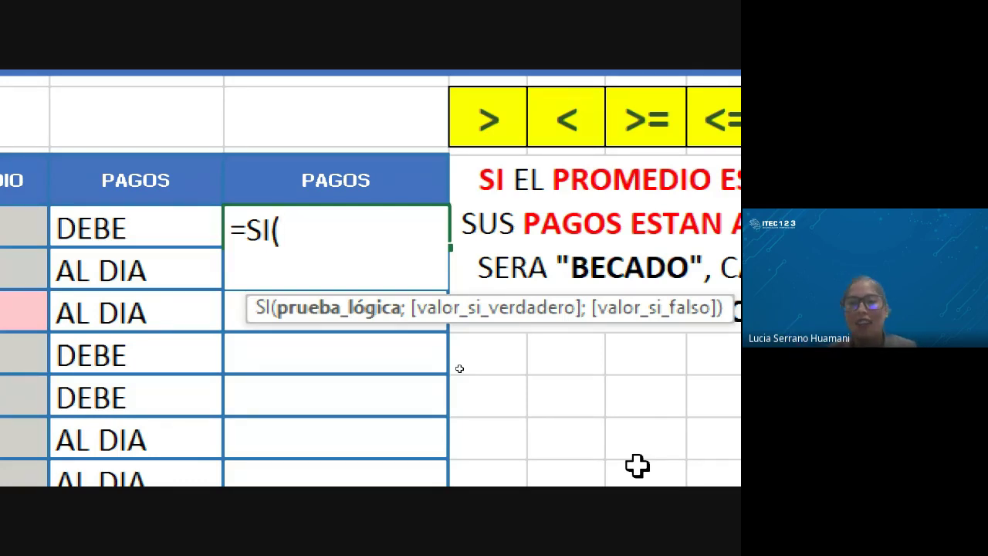
Nest the Y function as the logical test of the SI formula, with G7>17 as its first condition
{"action": "scroll", "coordinate": [638, 465], "scroll_direction": "right", "scroll_amount": 3}
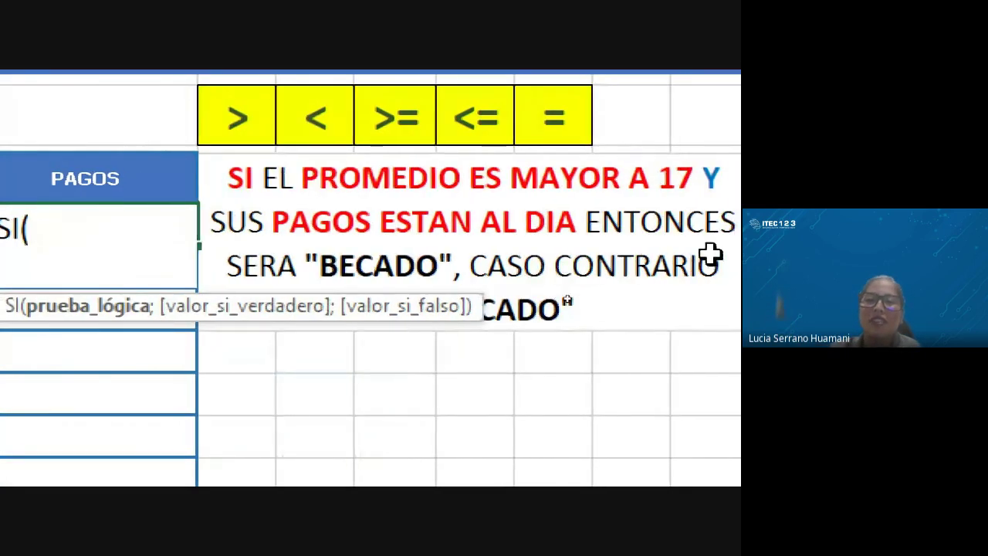
{"action": "scroll", "coordinate": [176, 248], "scroll_direction": "left", "scroll_amount": 2}
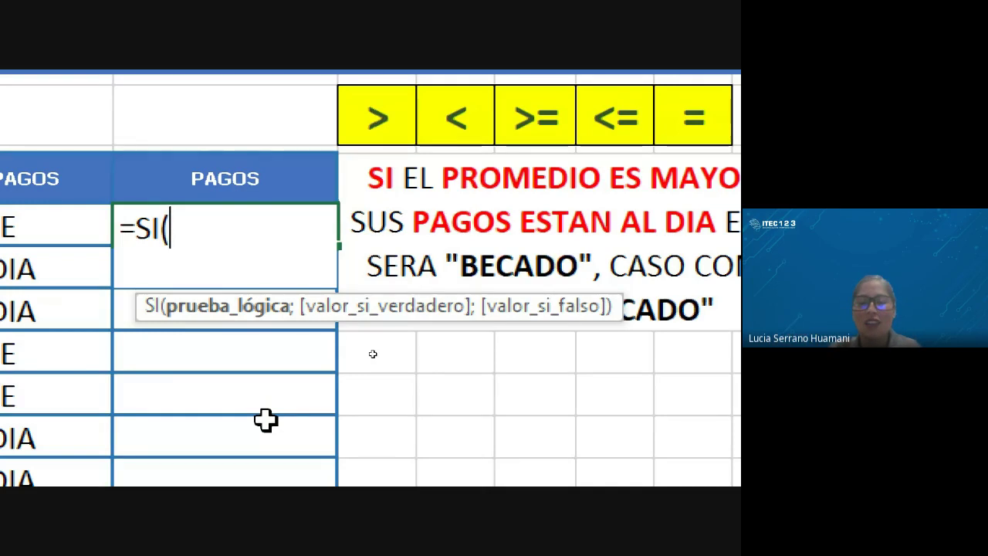
{"action": "type", "text": "y"}
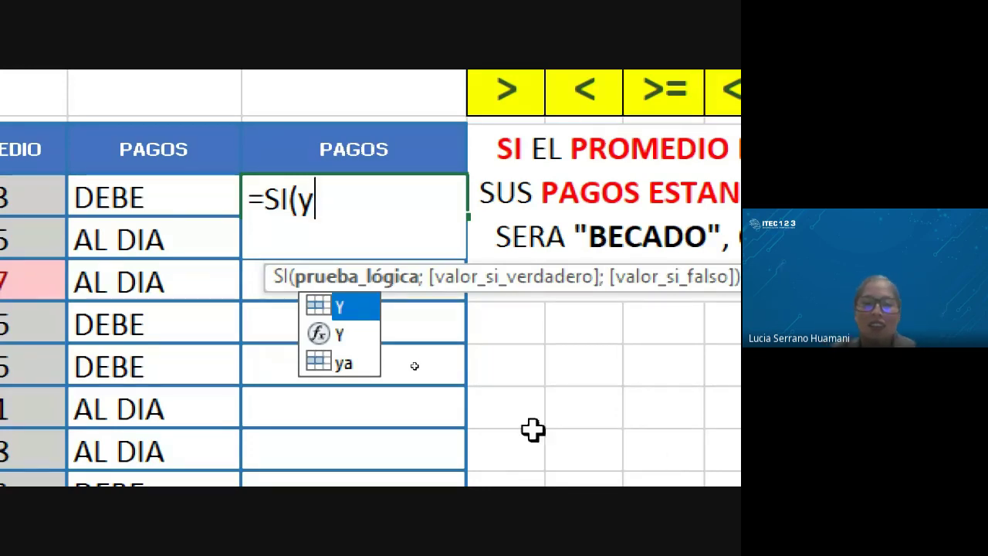
{"action": "double_click", "coordinate": [339, 335]}
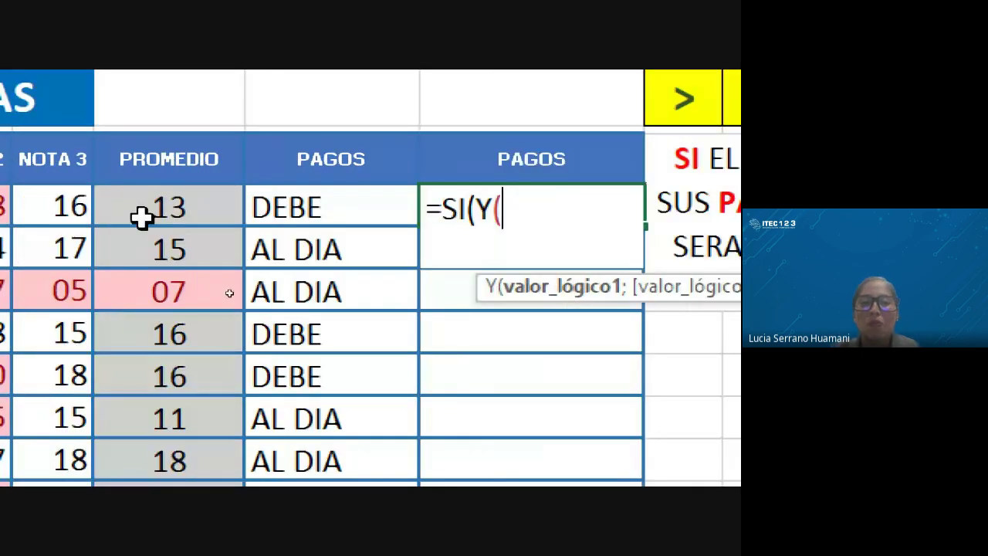
{"action": "left_click", "coordinate": [141, 218]}
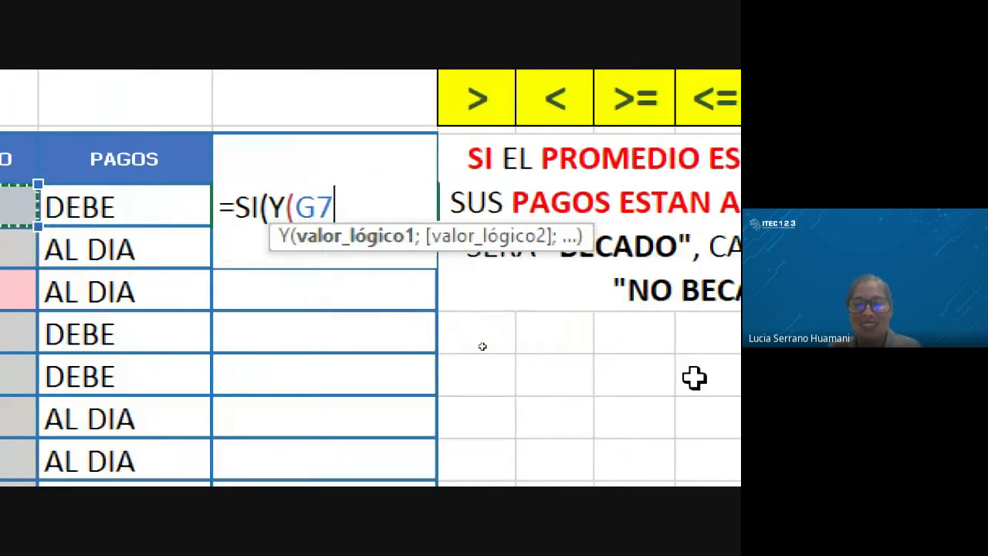
{"action": "type", "text": ">17"}
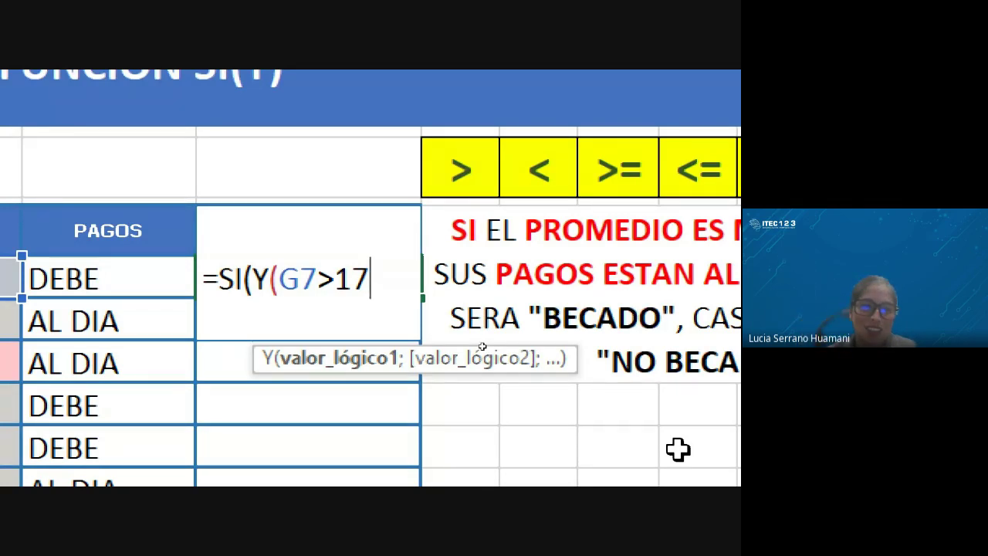
Add H7="AL DIA" as the second condition of the Y function
{"action": "type", "text": ";"}
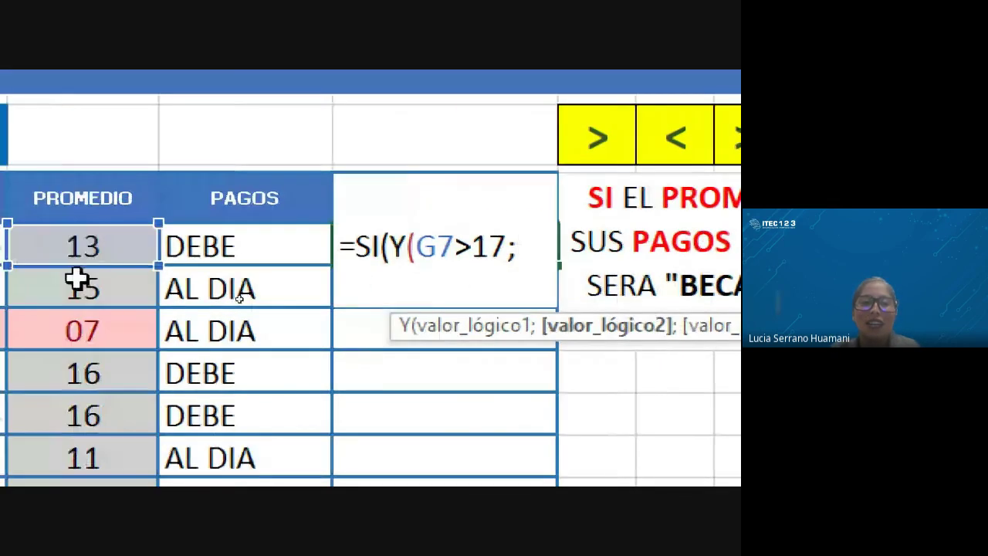
{"action": "left_click", "coordinate": [220, 246]}
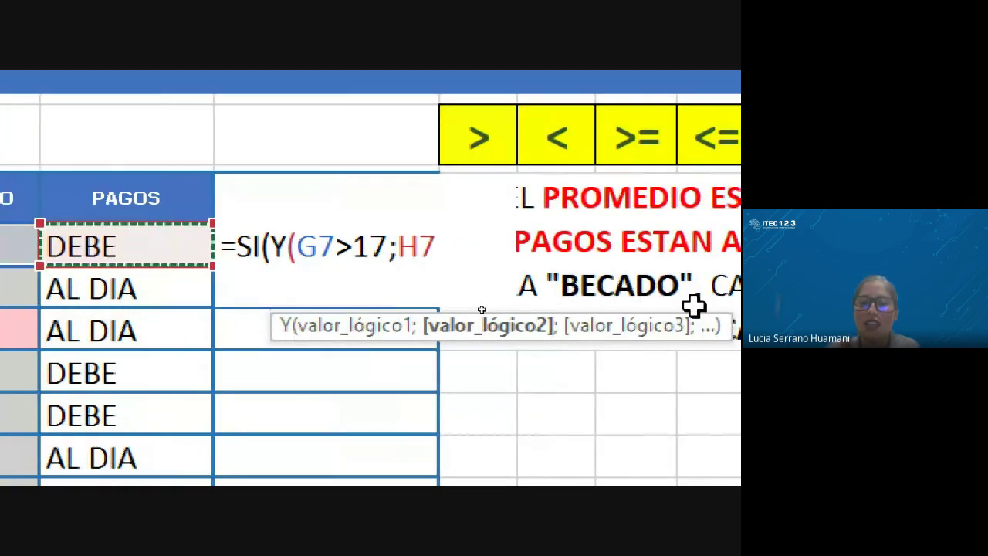
{"action": "key", "text": "BackSpace"}
{"action": "type", "text": "=\""}
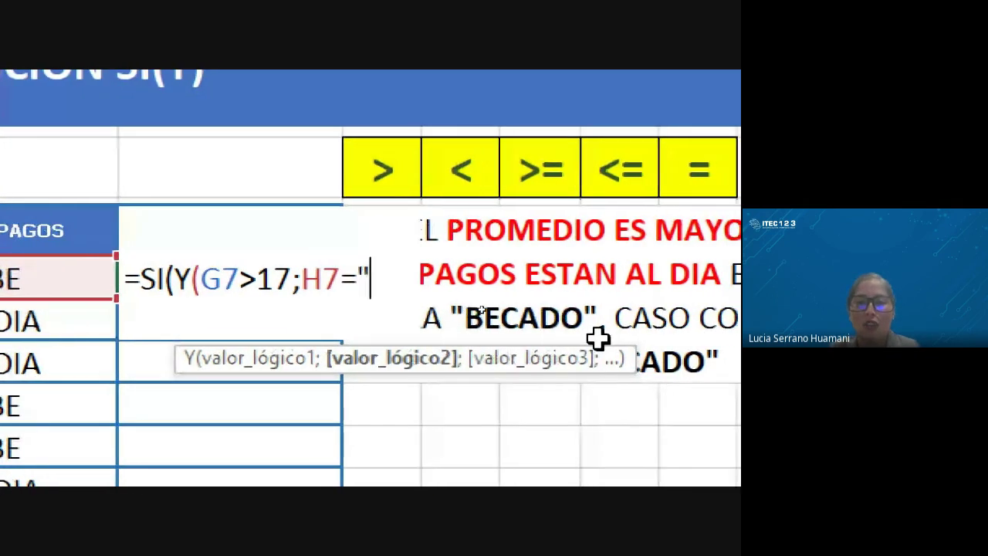
{"action": "type", "text": "al"}
{"action": "key", "text": "BackSpace"}
{"action": "key", "text": "BackSpace"}
{"action": "type", "text": "A"}
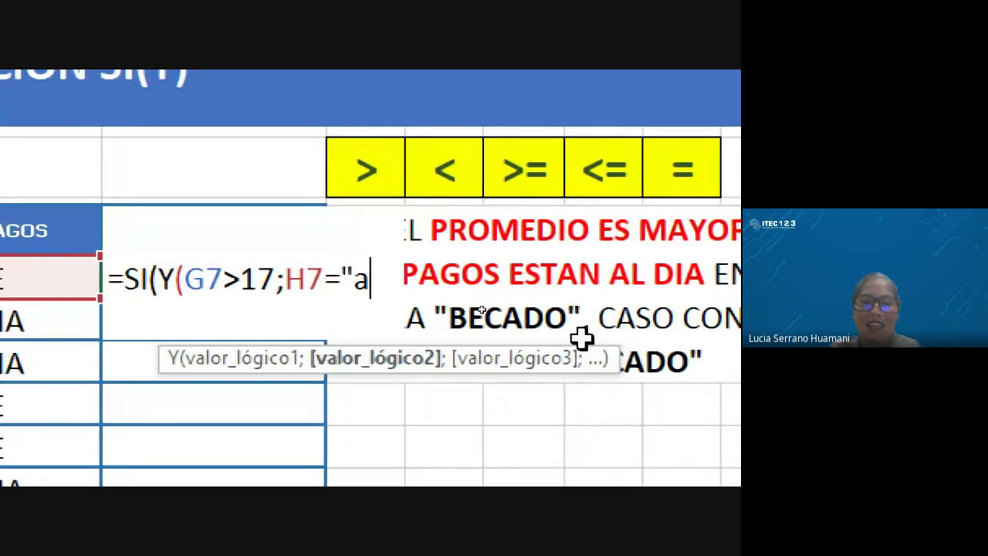
{"action": "type", "text": "L DIA"}
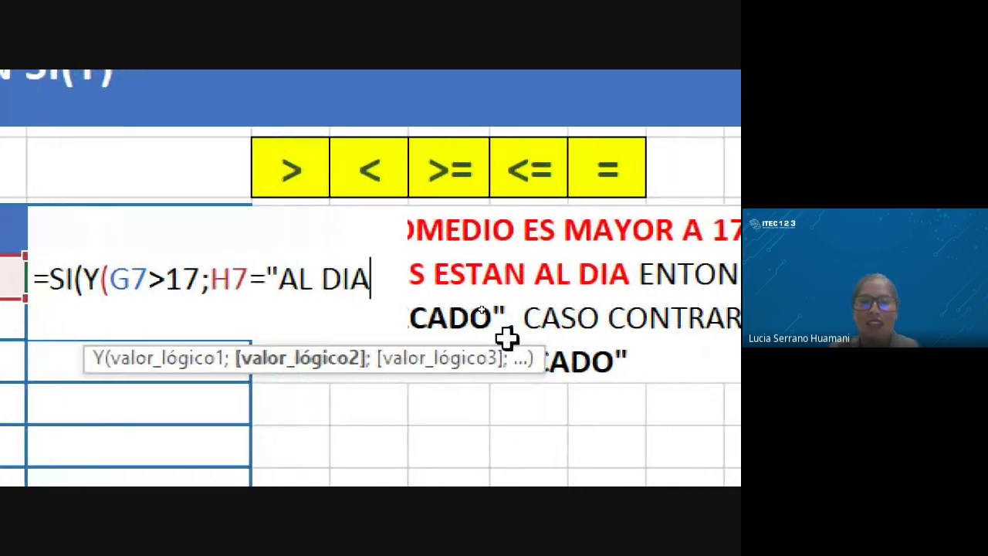
{"action": "type", "text": "\""}
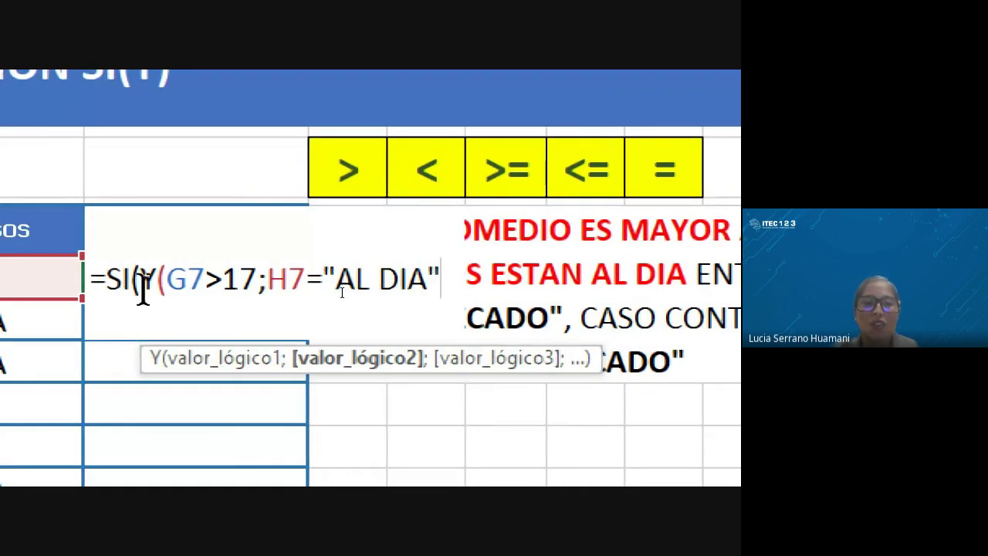
Review the average and payment conditions inside the Y function and close its parenthesis
{"action": "left_click_drag", "start_coordinate": [167, 279], "coordinate": [256, 281]}
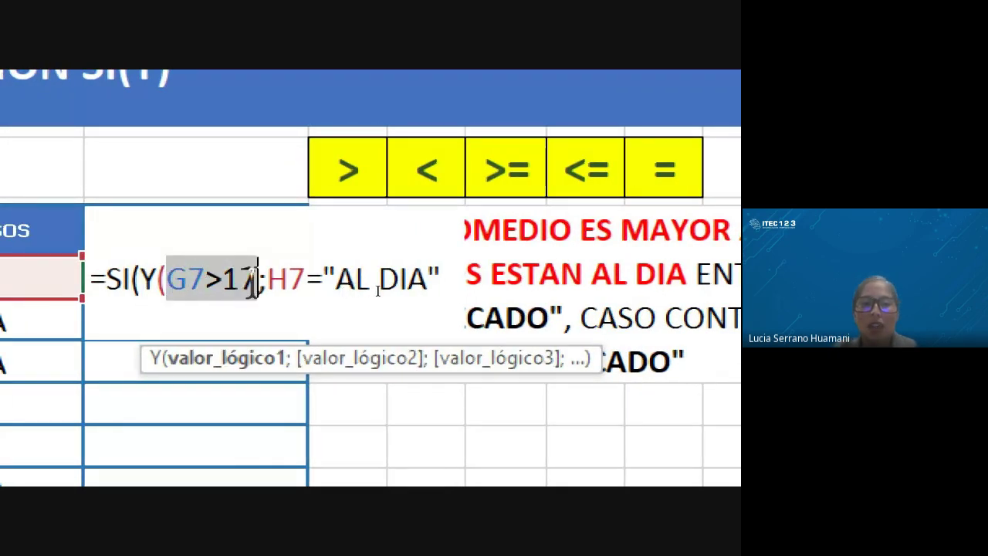
{"action": "double_click", "coordinate": [159, 280]}
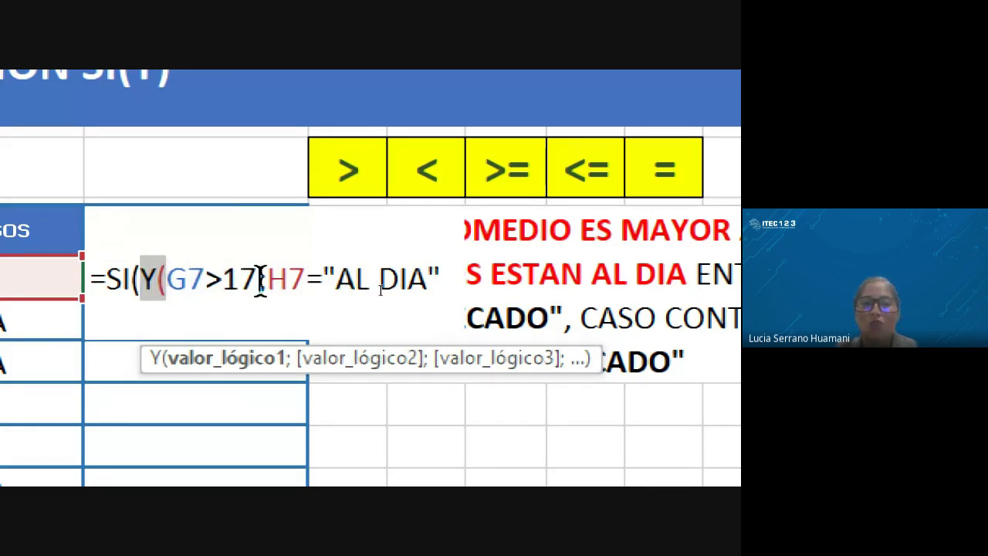
{"action": "left_click_drag", "start_coordinate": [266, 279], "coordinate": [440, 276]}
{"action": "left_click", "coordinate": [443, 275]}
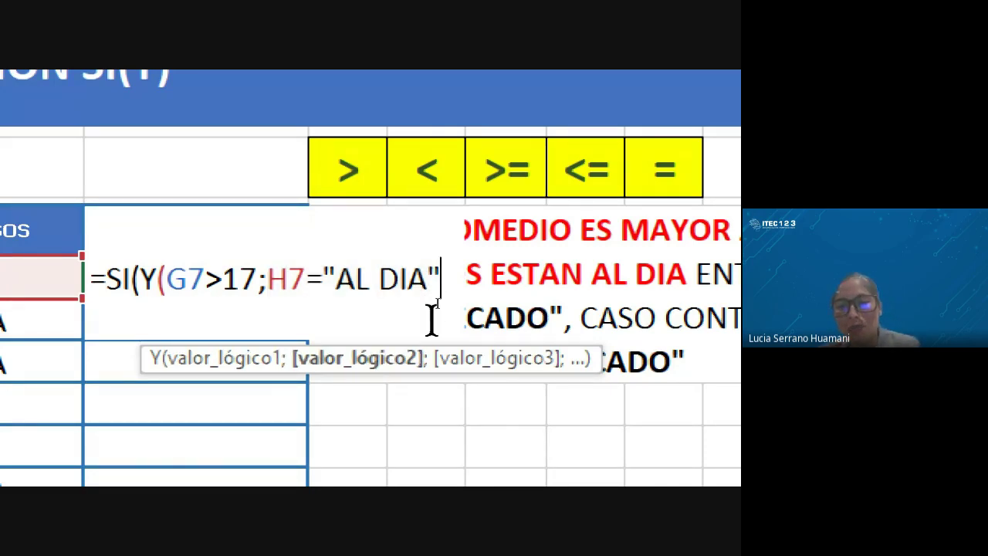
{"action": "type", "text": ")"}
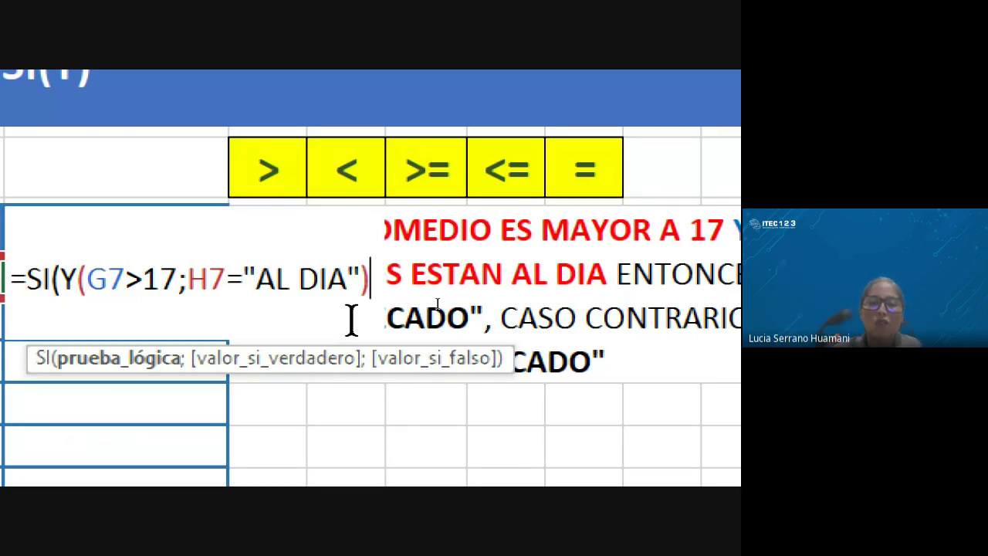
Set the SI formula's true value to "BECADO" and its false value to "NO BECADO"
{"action": "type", "text": ";"}
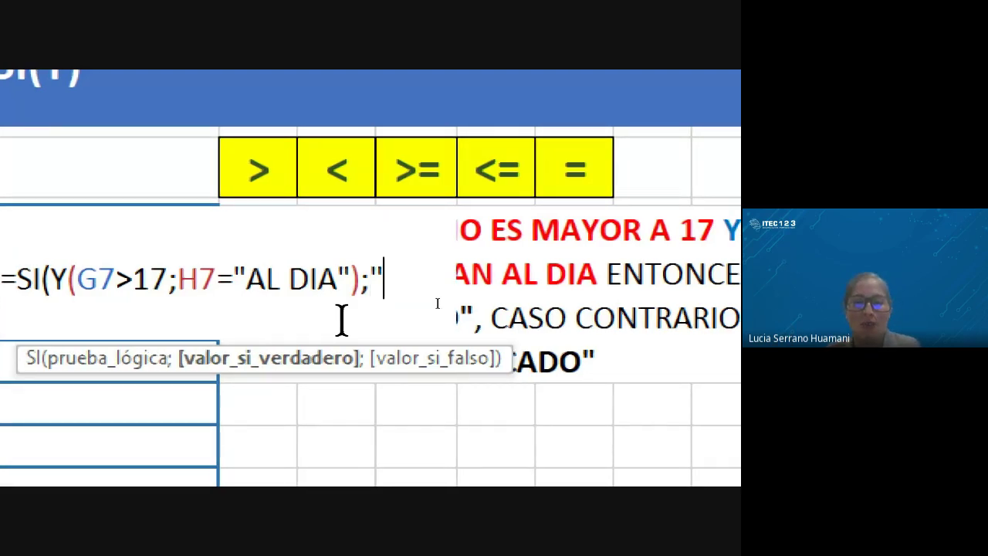
{"action": "type", "text": "\""}
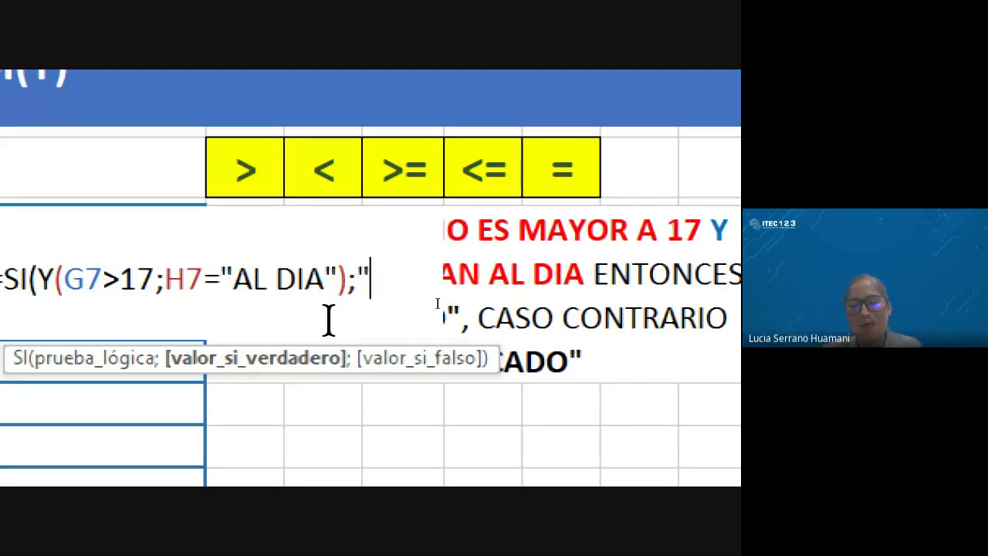
{"action": "type", "text": "BECA"}
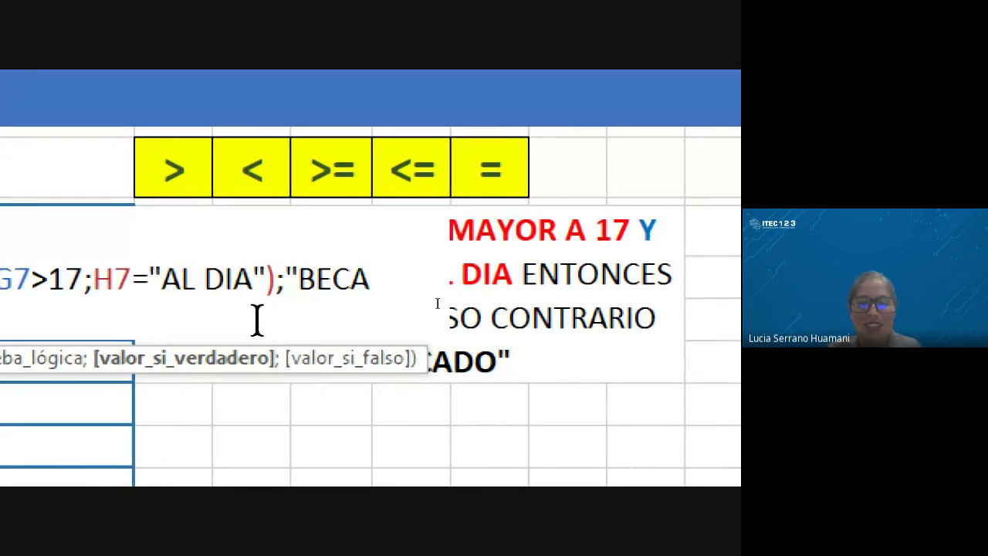
{"action": "type", "text": "DO\""}
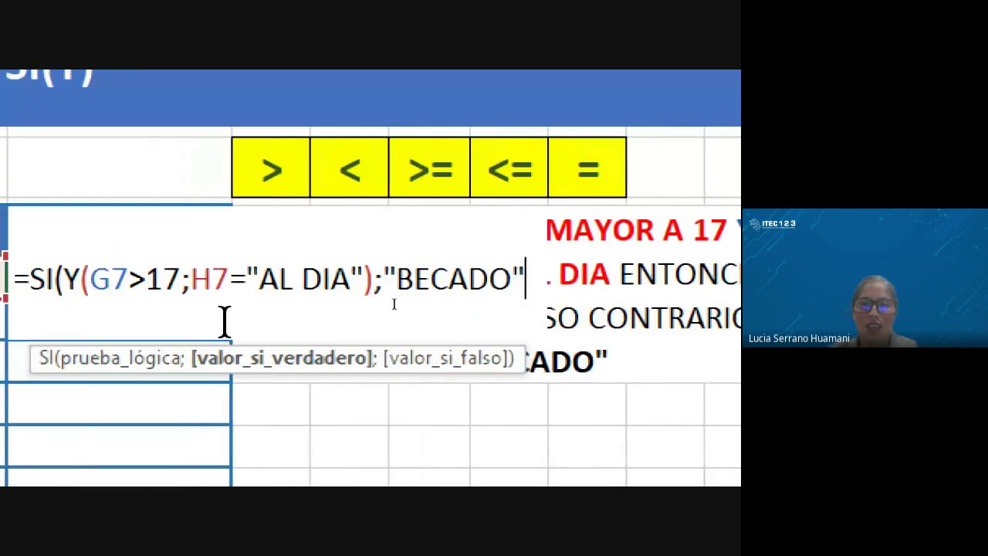
{"action": "type", "text": ";"}
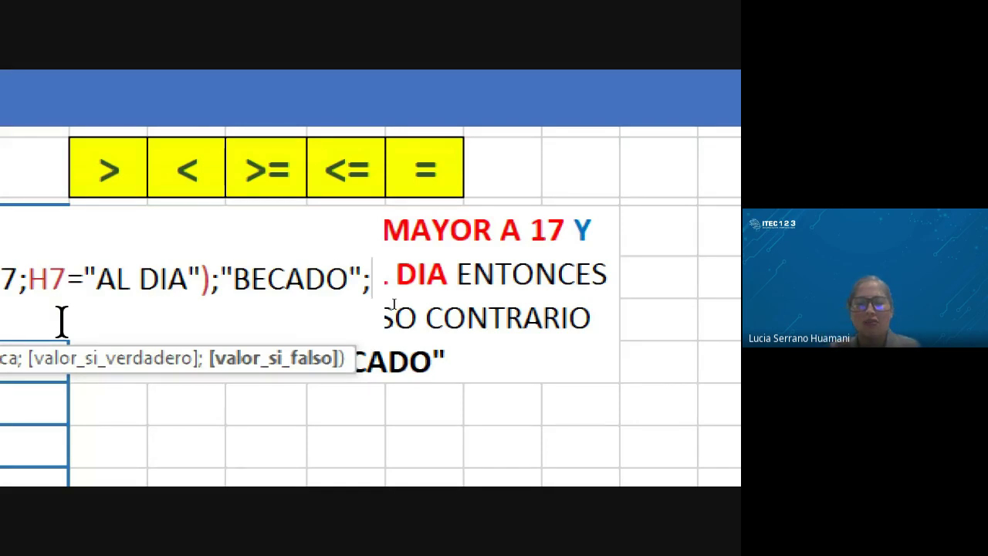
{"action": "type", "text": "\"NO B"}
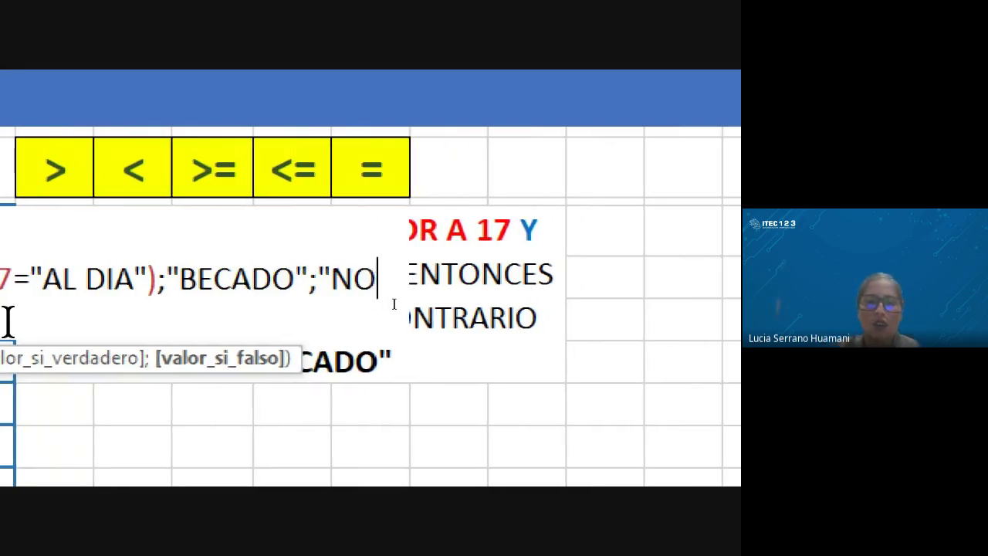
{"action": "type", "text": "ECADO"}
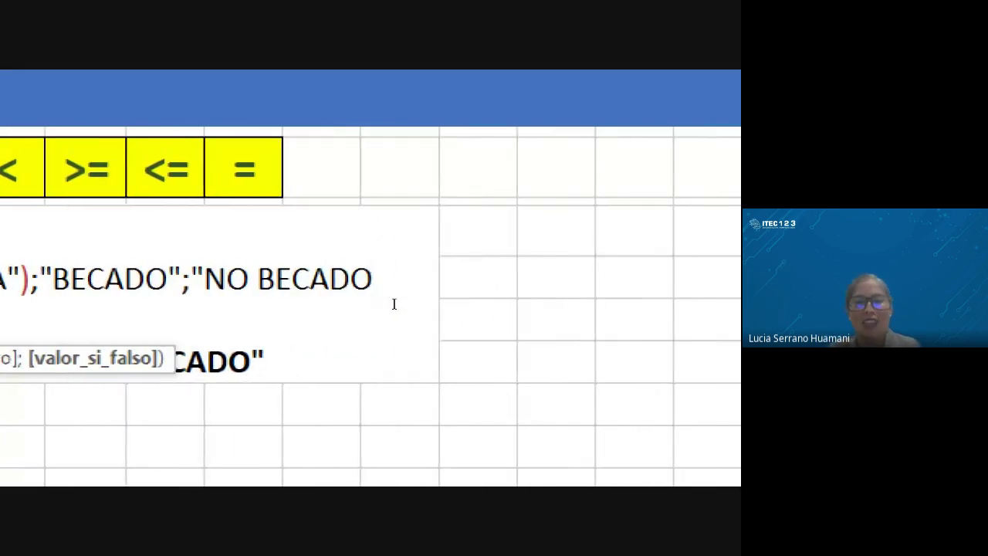
{"action": "type", "text": "\""}
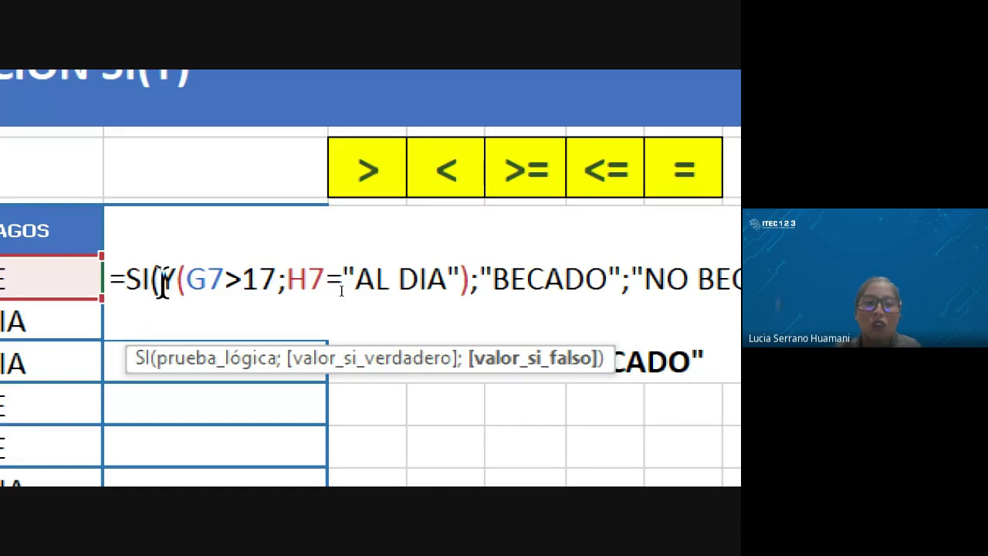
Review each part of the formula: the Y logical test, its two conditions, and the true and false values
{"action": "left_click_drag", "start_coordinate": [159, 274], "coordinate": [469, 284]}
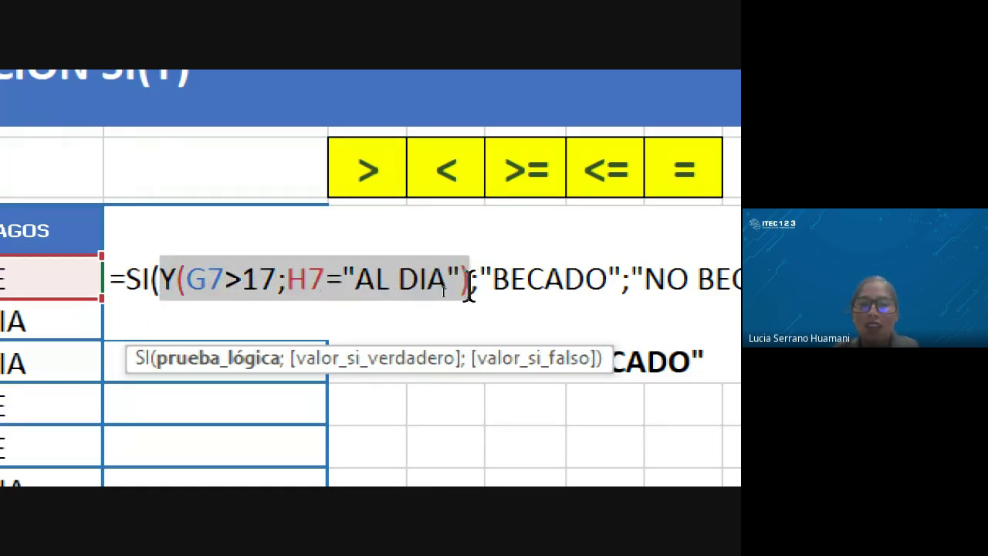
{"action": "left_click", "coordinate": [391, 309]}
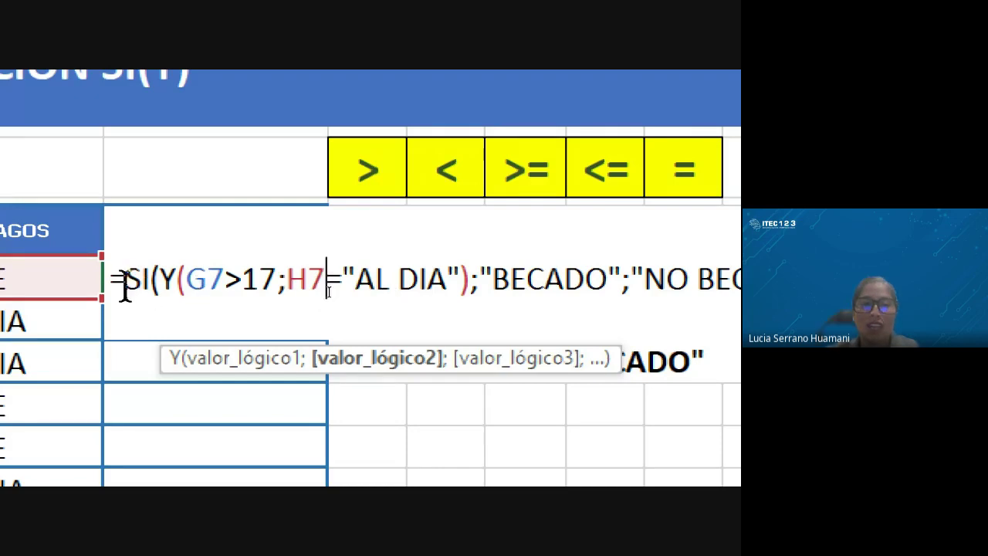
{"action": "left_click_drag", "start_coordinate": [132, 280], "coordinate": [278, 277]}
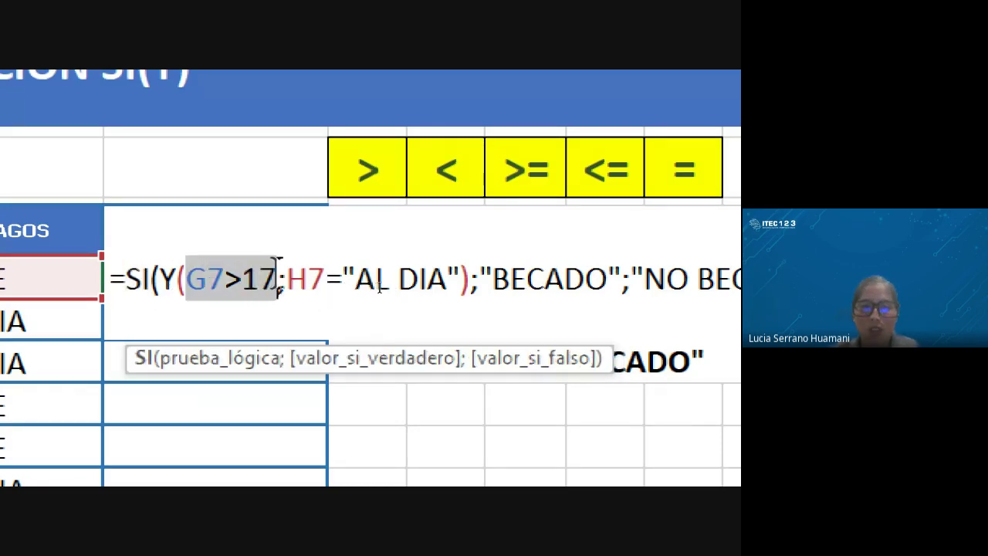
{"action": "left_click_drag", "start_coordinate": [160, 270], "coordinate": [185, 277]}
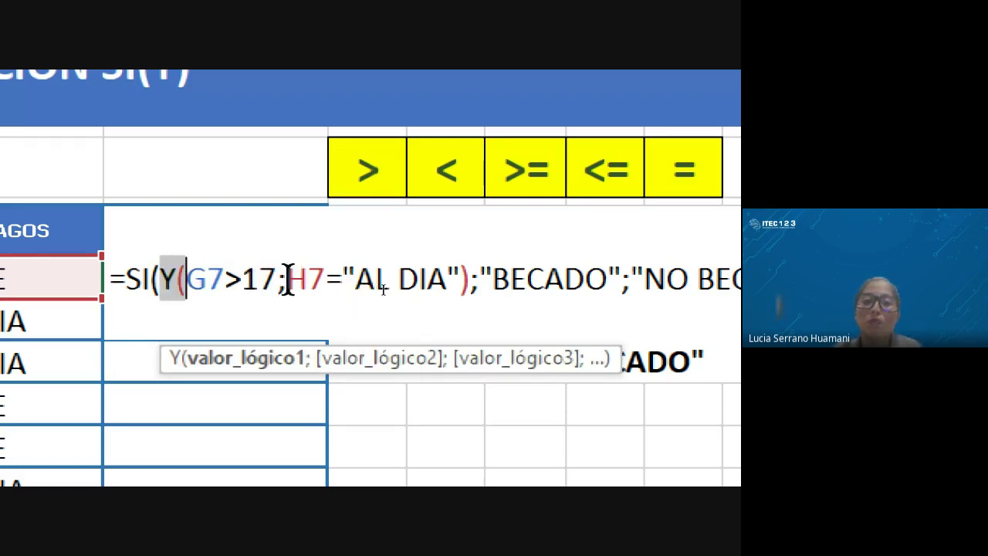
{"action": "left_click_drag", "start_coordinate": [286, 277], "coordinate": [461, 278]}
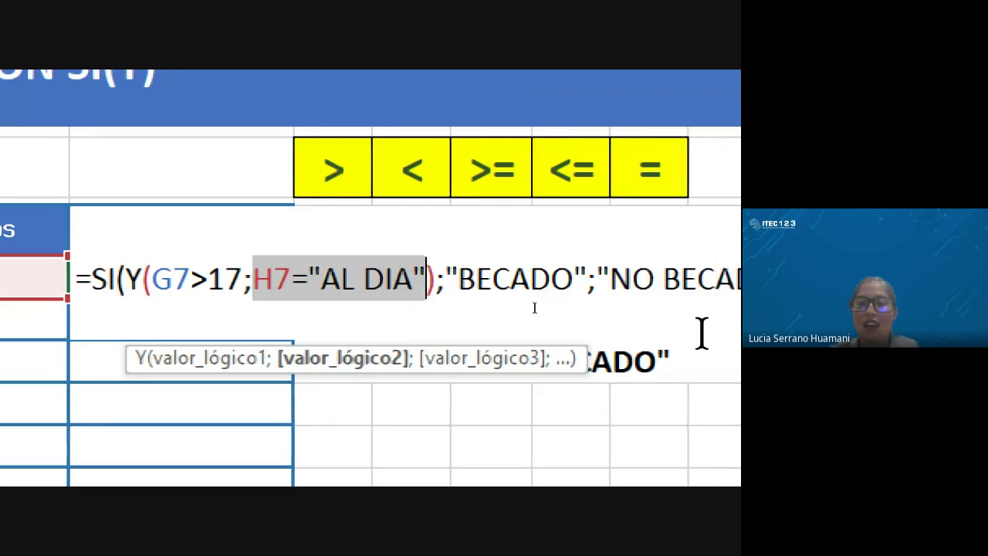
{"action": "left_click_drag", "start_coordinate": [373, 276], "coordinate": [511, 291]}
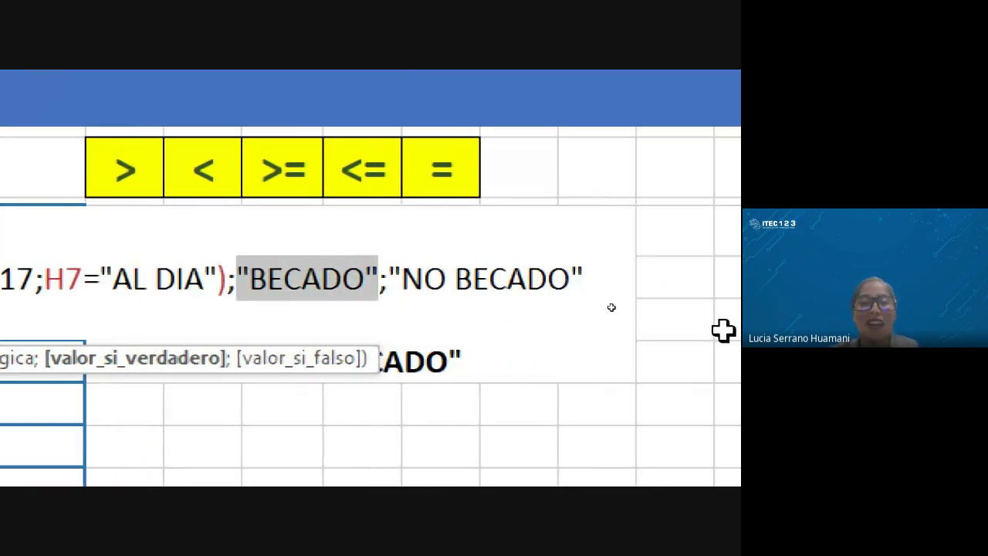
{"action": "left_click", "coordinate": [388, 278]}
{"action": "left_click_drag", "start_coordinate": [357, 278], "coordinate": [543, 298]}
Close and enter the SI formula for the first row, and check it against that row's PROMEDIO and PAGOS values
{"action": "left_click", "coordinate": [575, 292]}
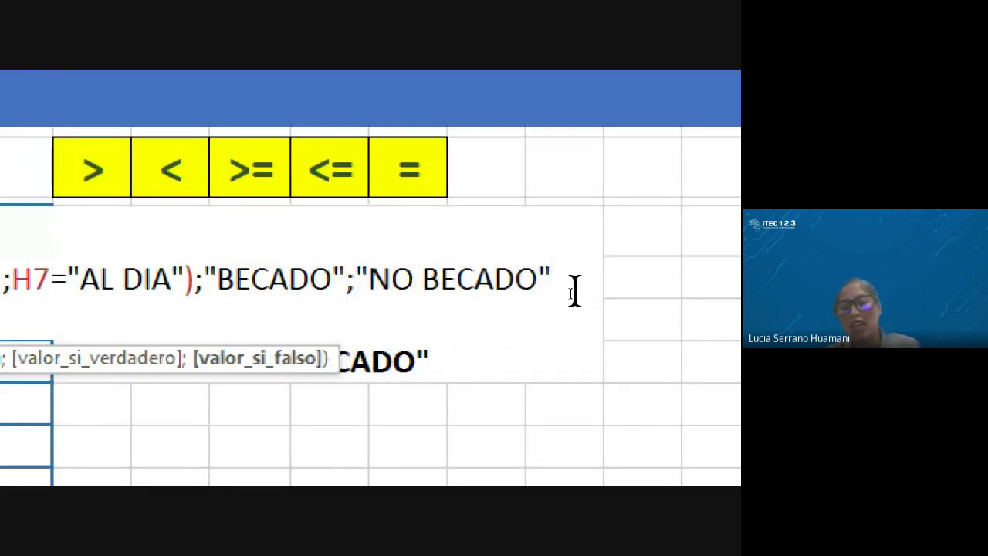
{"action": "type", "text": ")"}
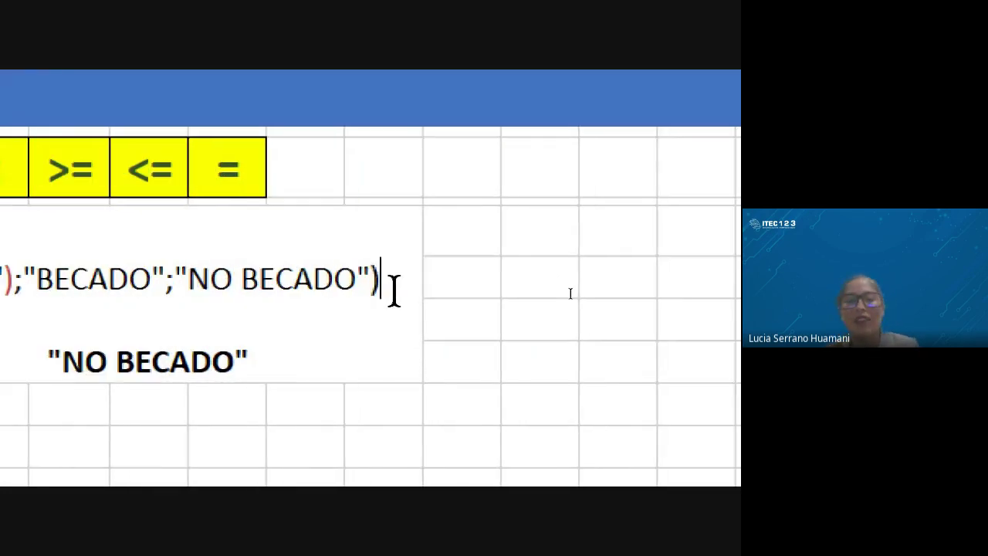
{"action": "key", "text": "Return"}
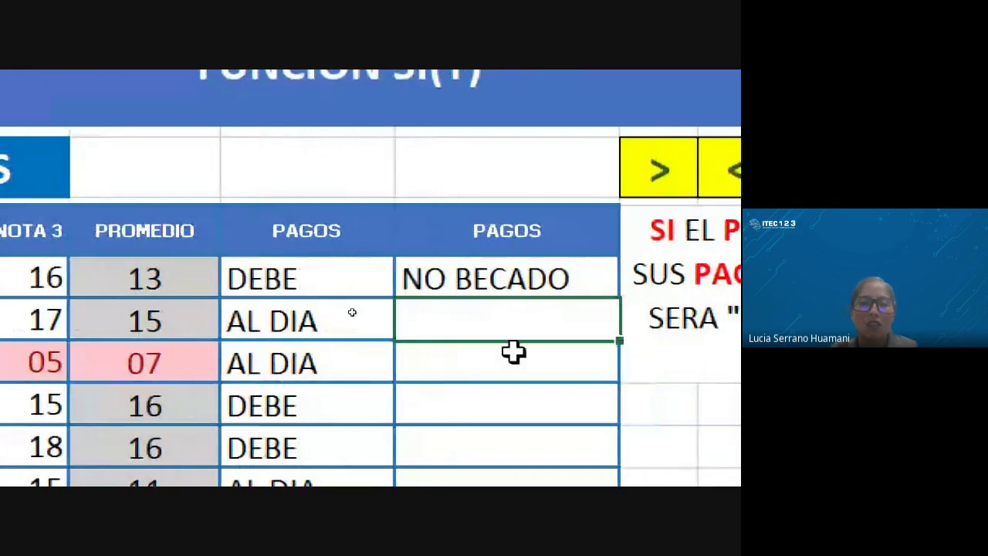
{"action": "left_click", "coordinate": [174, 280]}
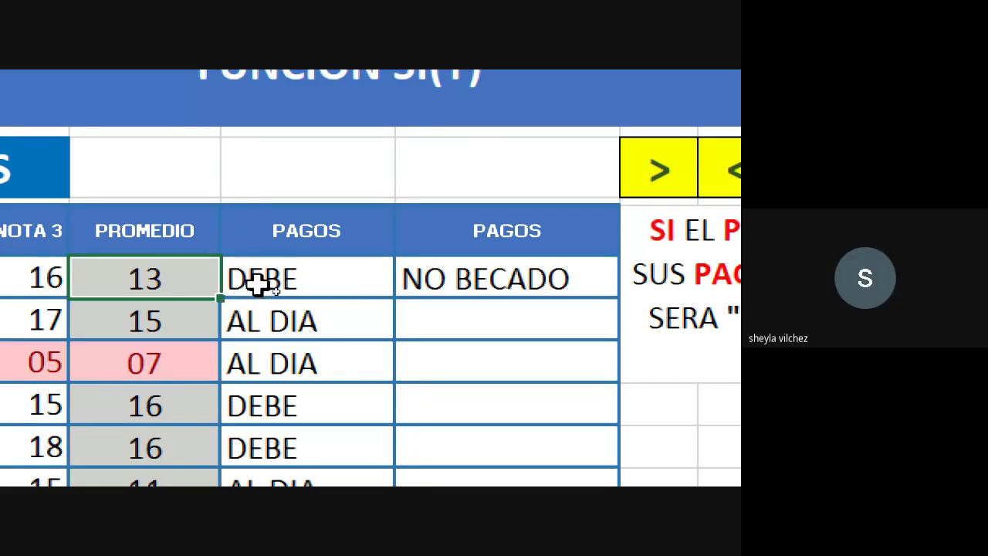
{"action": "left_click", "coordinate": [262, 285]}
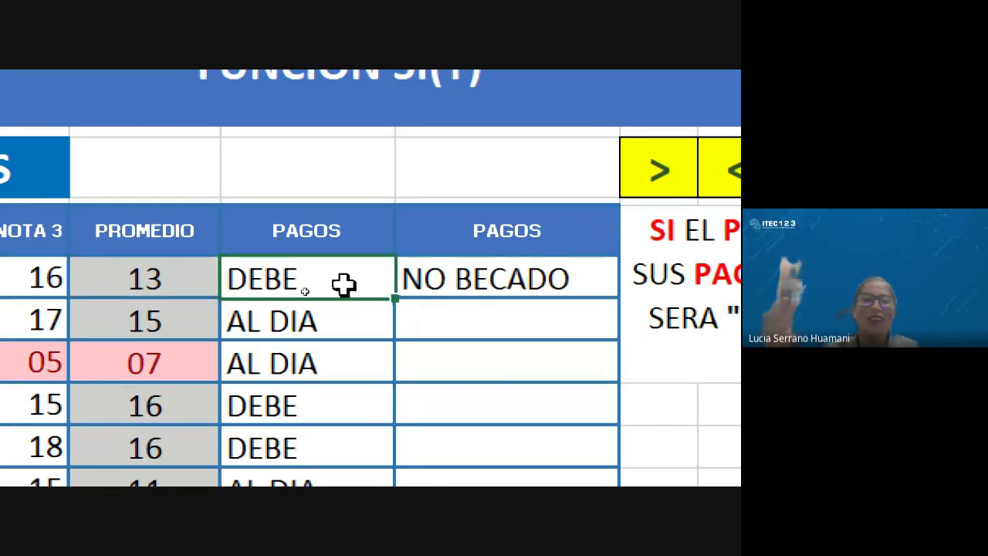
Fill the SI formula down from the first student's result cell through the fifth row
{"action": "left_click", "coordinate": [528, 279]}
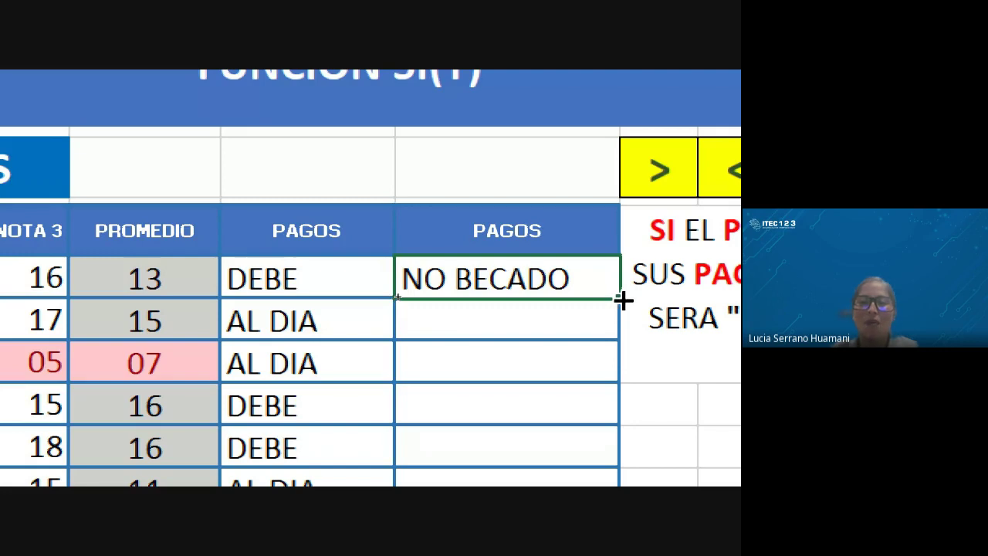
{"action": "left_click_drag", "start_coordinate": [623, 300], "coordinate": [576, 462]}
{"action": "scroll", "coordinate": [576, 462], "scroll_direction": "down", "scroll_amount": 2}
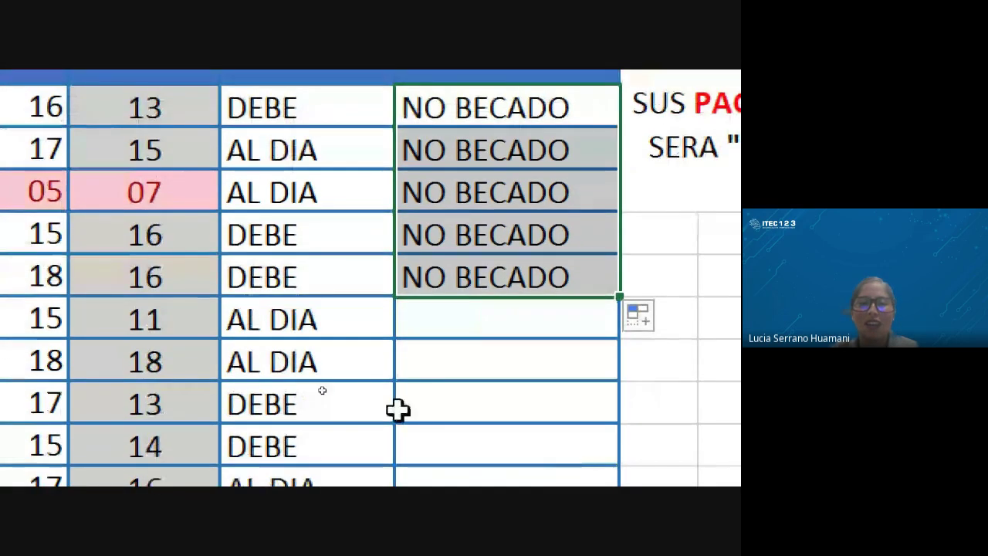
Check the seventh student's PROMEDIO and PAGOS values against the two scholarship conditions
{"action": "left_click", "coordinate": [153, 367]}
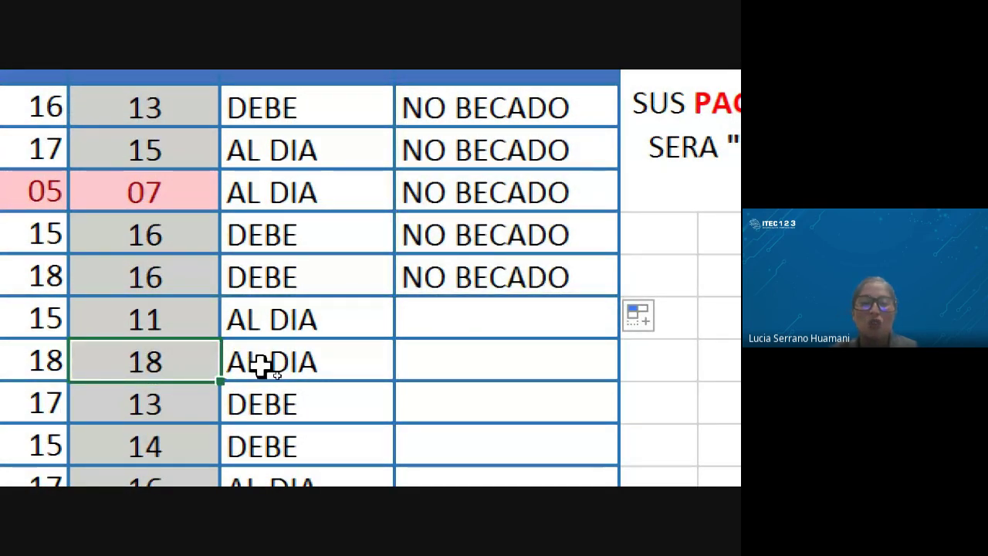
{"action": "left_click", "coordinate": [262, 369]}
{"action": "left_click_drag", "start_coordinate": [163, 357], "coordinate": [258, 352]}
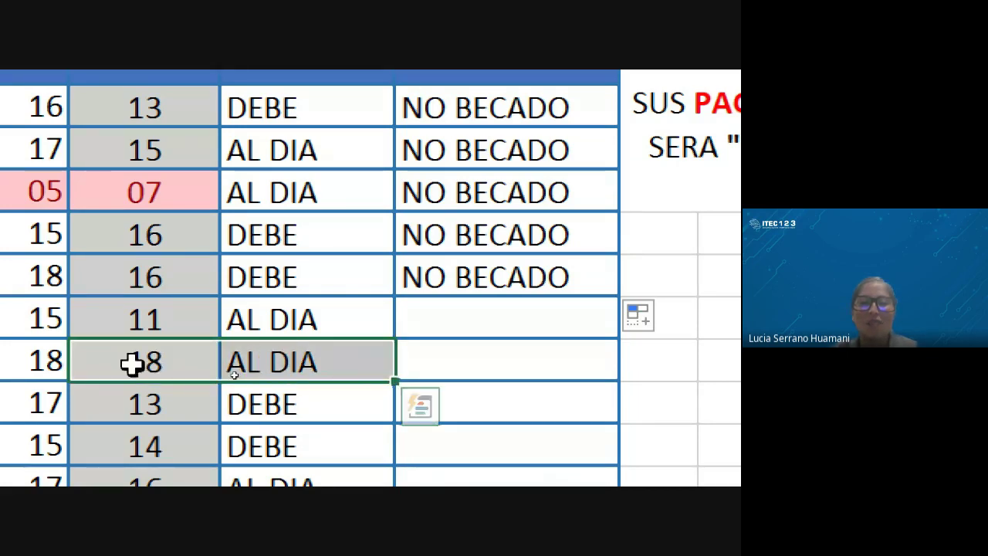
{"action": "left_click_drag", "start_coordinate": [121, 363], "coordinate": [281, 364]}
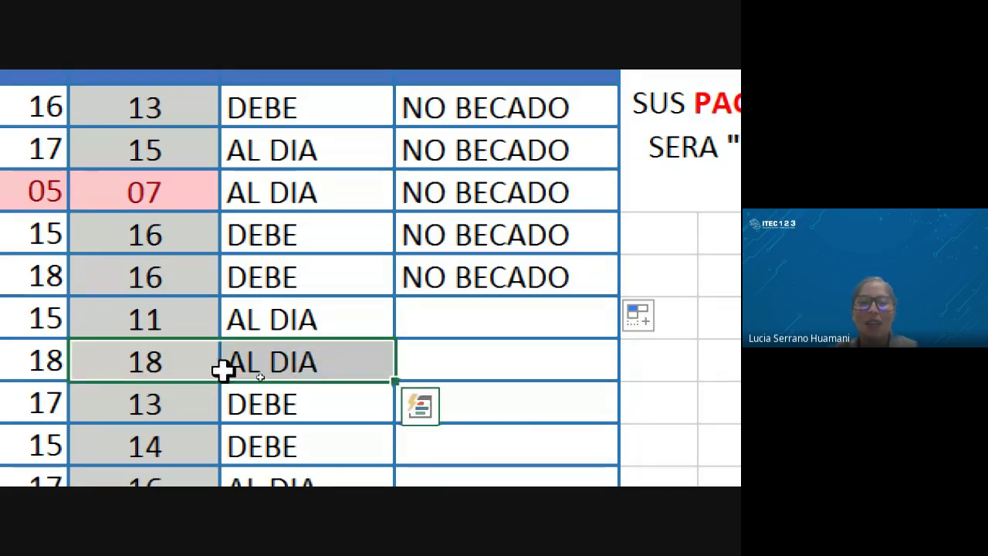
{"action": "left_click_drag", "start_coordinate": [217, 369], "coordinate": [332, 371]}
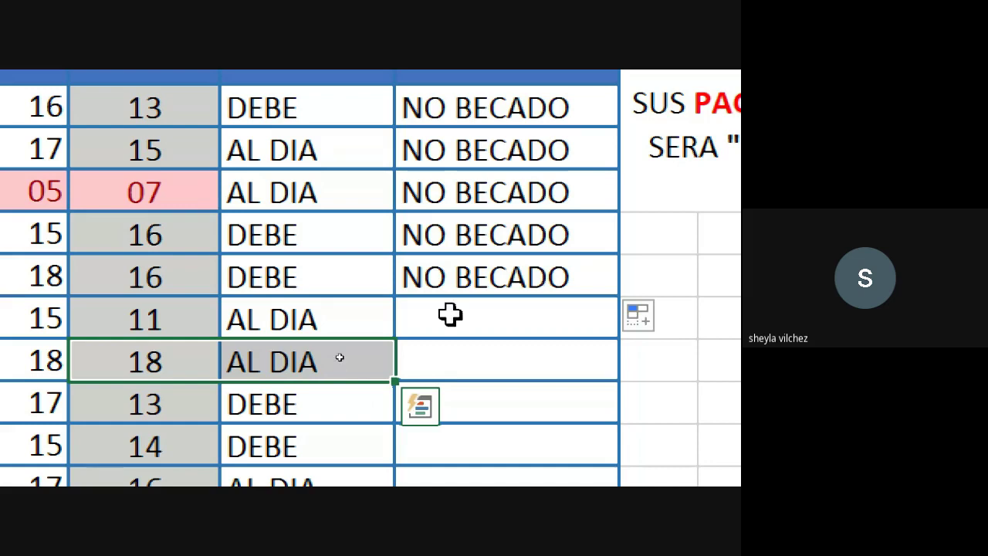
Extend the SI formula through the seventh row and on to the end of the student list
{"action": "left_click", "coordinate": [476, 282]}
{"action": "left_click_drag", "start_coordinate": [620, 297], "coordinate": [610, 380]}
{"action": "left_click", "coordinate": [511, 366]}
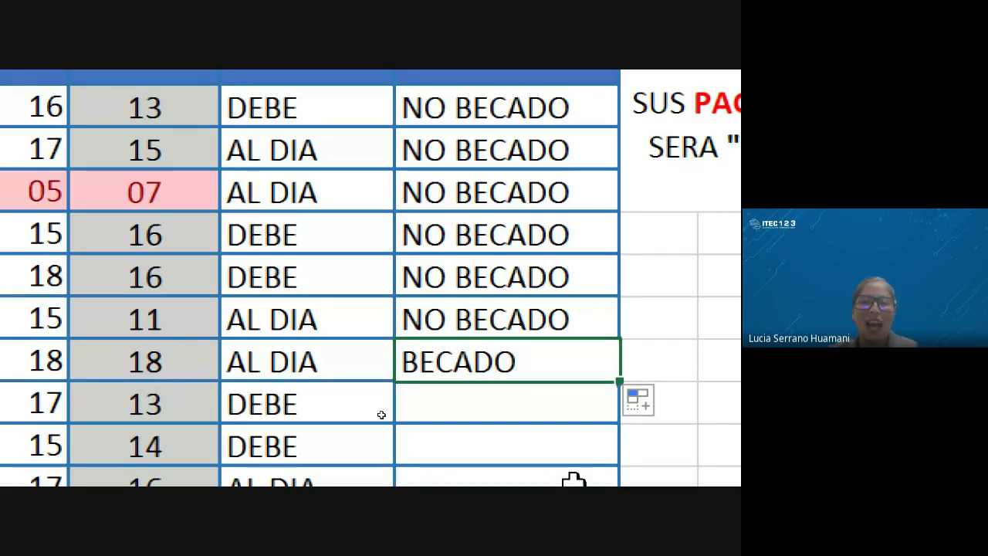
{"action": "scroll", "coordinate": [572, 483], "scroll_direction": "down", "scroll_amount": 2}
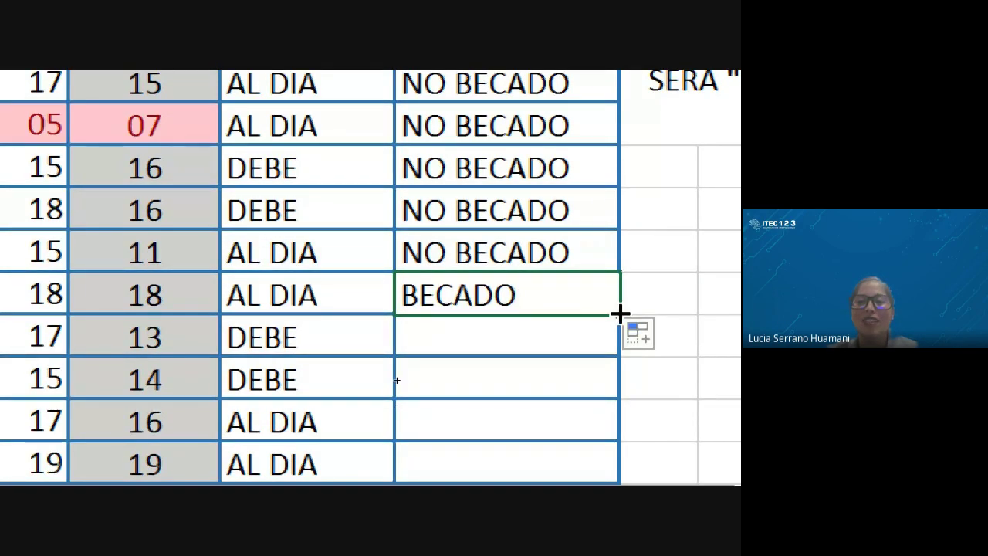
{"action": "double_click", "coordinate": [621, 313]}
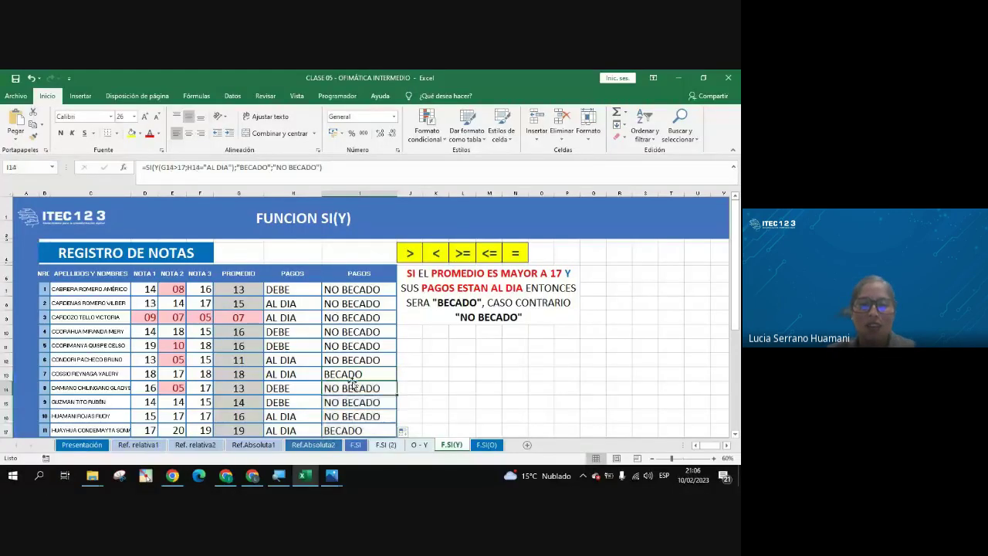
Review the rows marked BECADO down the list, comparing each one's PROMEDIO and PAGOS values with the conditions
{"action": "scroll", "coordinate": [352, 382], "scroll_direction": "down", "scroll_amount": 1}
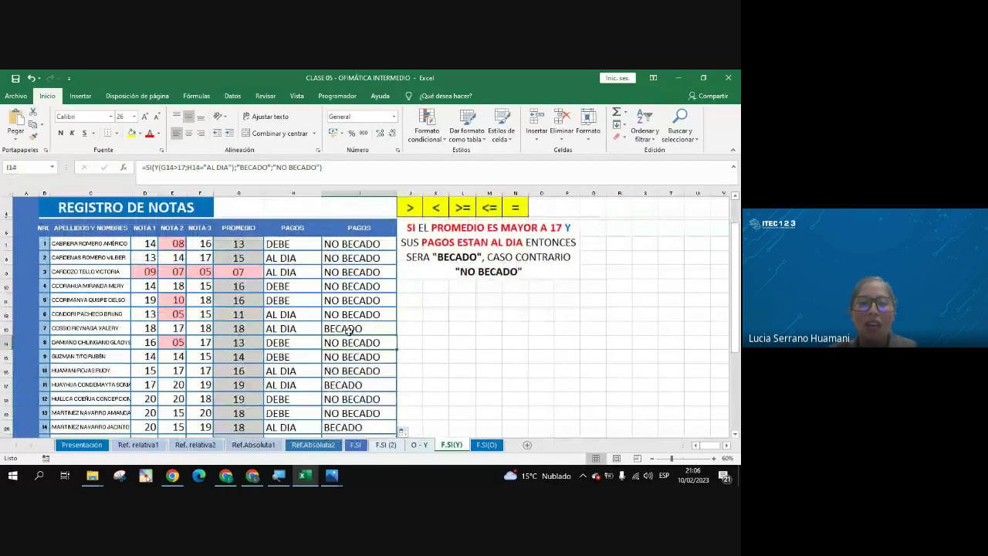
{"action": "left_click_drag", "start_coordinate": [352, 329], "coordinate": [58, 328]}
{"action": "scroll", "coordinate": [253, 347], "scroll_direction": "down", "scroll_amount": 2}
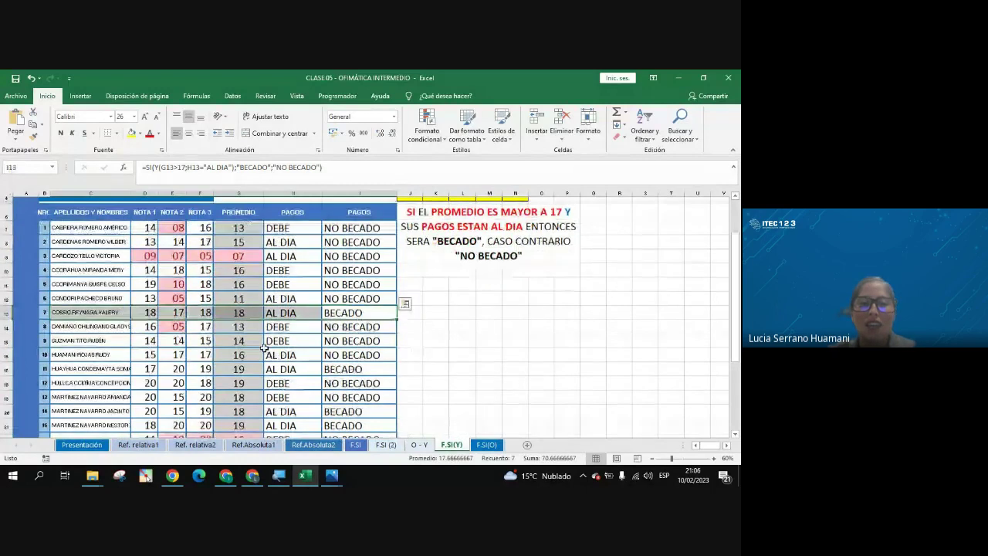
{"action": "left_click_drag", "start_coordinate": [332, 345], "coordinate": [123, 345]}
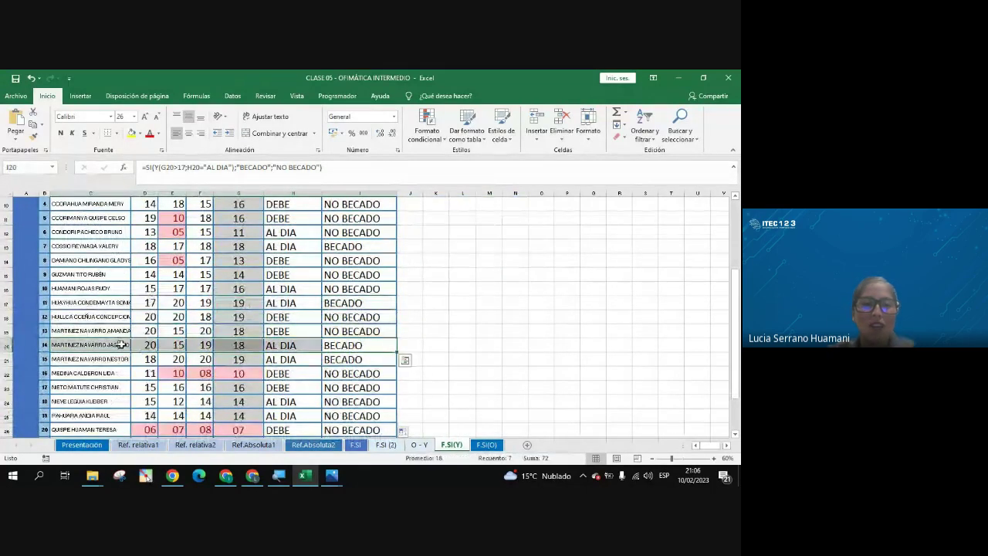
{"action": "left_click_drag", "start_coordinate": [345, 362], "coordinate": [77, 360]}
{"action": "scroll", "coordinate": [301, 369], "scroll_direction": "down", "scroll_amount": 2}
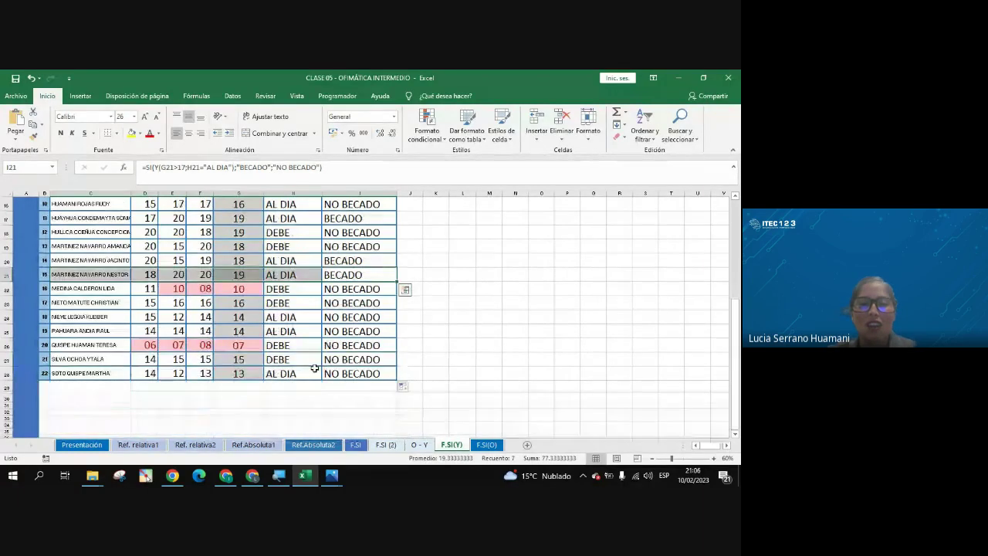
{"action": "scroll", "coordinate": [316, 372], "scroll_direction": "up", "scroll_amount": 1}
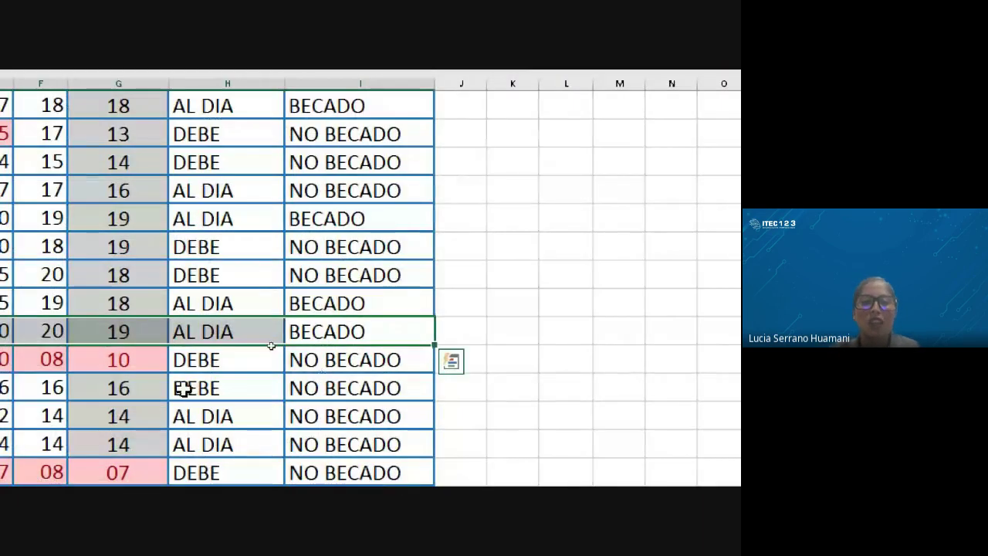
{"action": "left_click", "coordinate": [292, 345]}
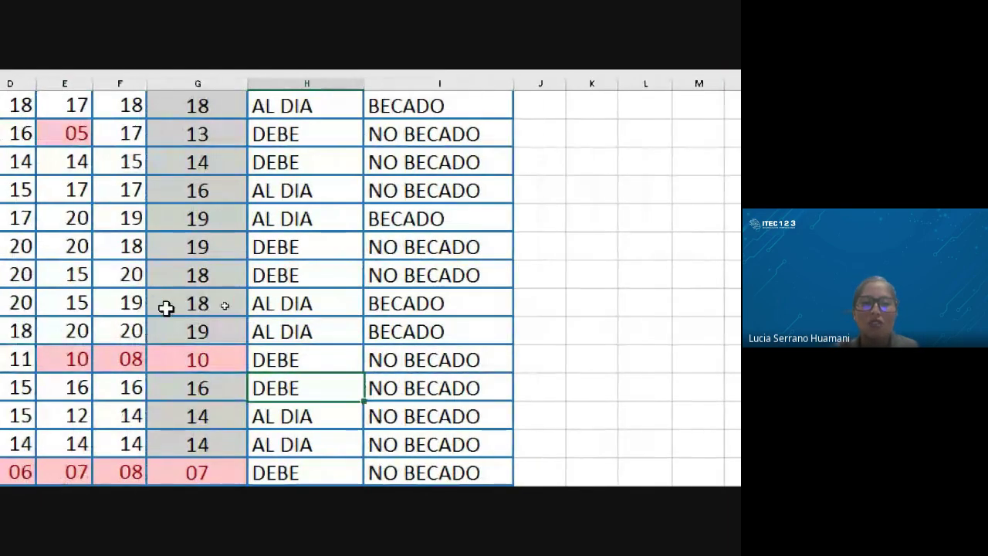
{"action": "left_click_drag", "start_coordinate": [132, 302], "coordinate": [160, 328]}
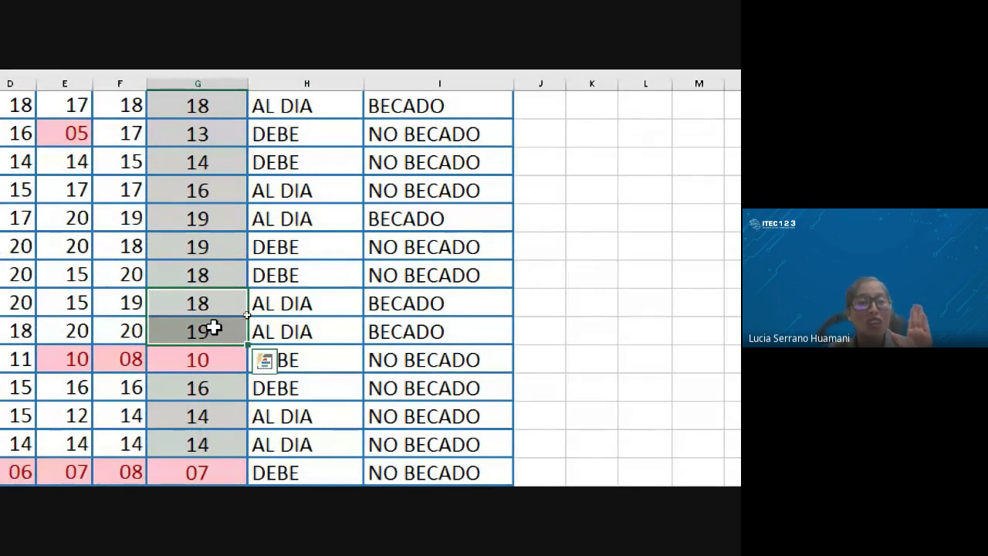
{"action": "left_click_drag", "start_coordinate": [265, 308], "coordinate": [273, 323]}
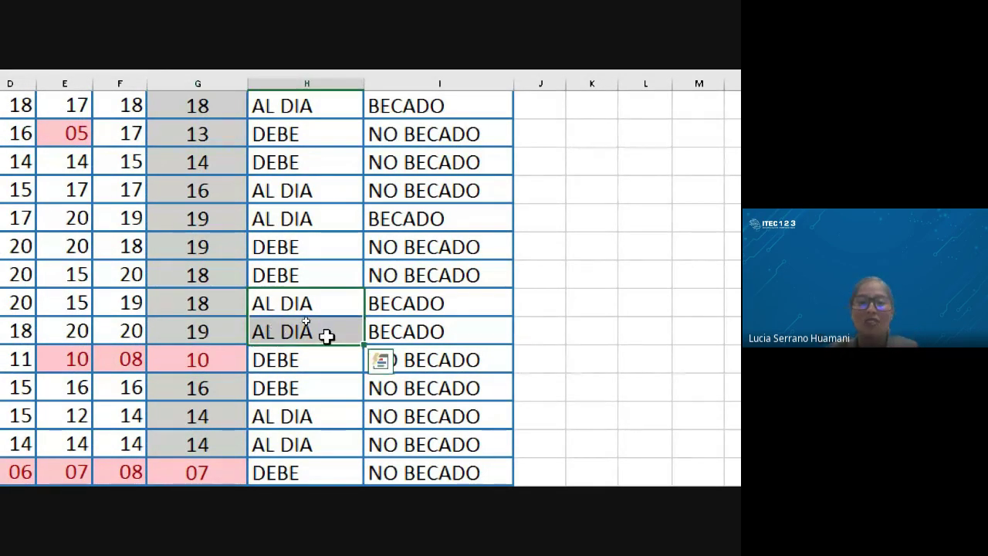
{"action": "scroll", "coordinate": [476, 368], "scroll_direction": "up", "scroll_amount": 4}
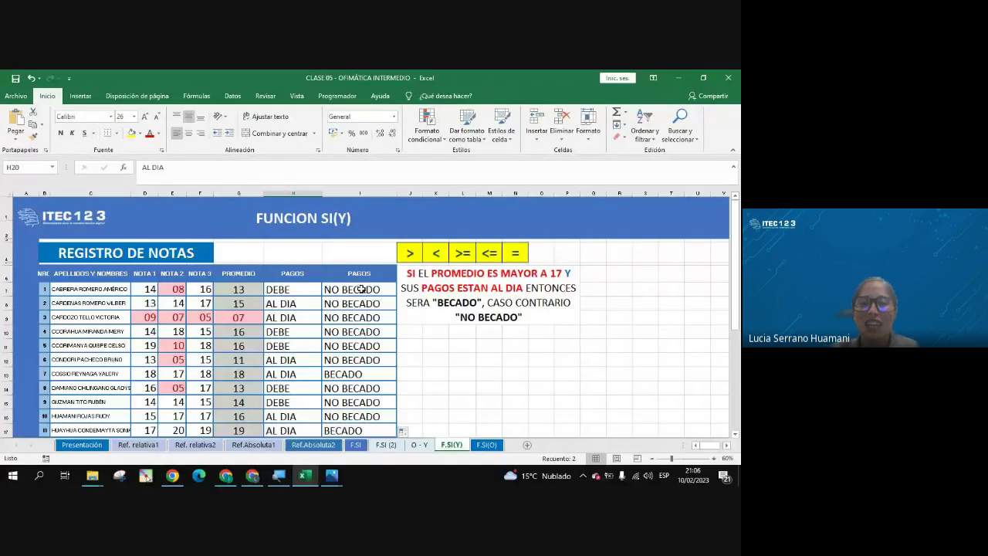
Copy the first row's complete SI formula, send it in the Google Meet call chat, and return to the Excel sheet
{"action": "left_click", "coordinate": [360, 289]}
{"action": "left_click_drag", "start_coordinate": [323, 168], "coordinate": [142, 167]}
{"action": "key", "text": "ctrl+c"}
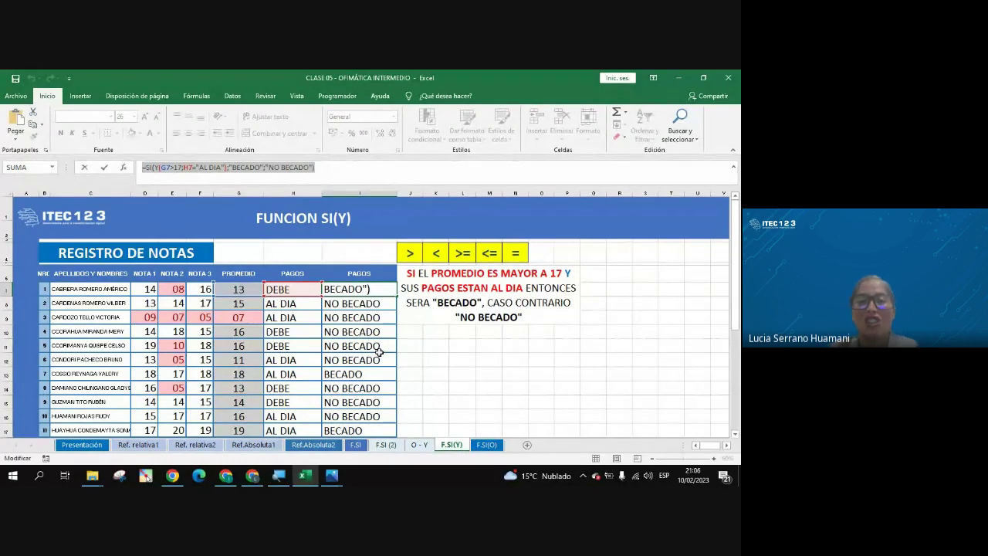
{"action": "left_click", "coordinate": [253, 475]}
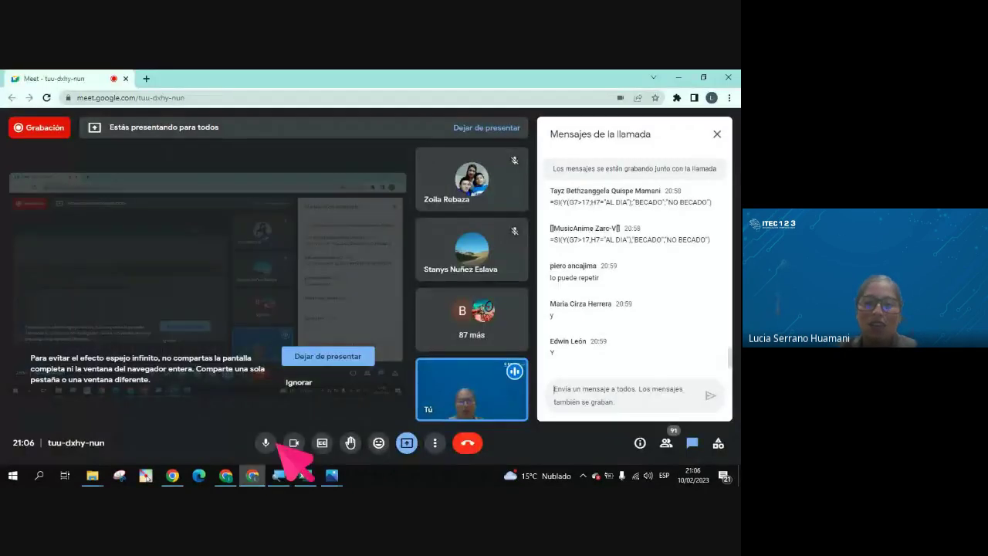
{"action": "left_click", "coordinate": [605, 395]}
{"action": "key", "text": "ctrl+v"}
{"action": "key", "text": "Return"}
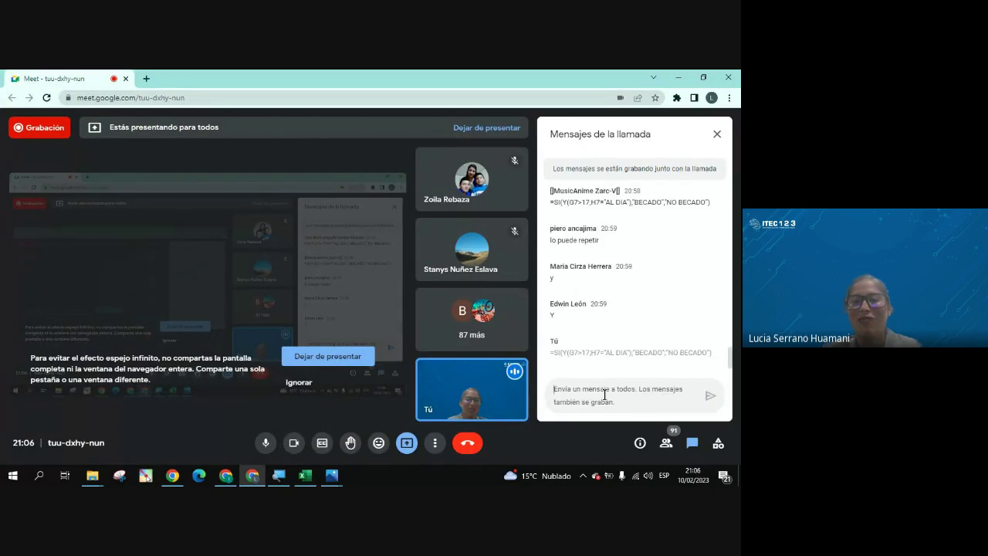
{"action": "left_click", "coordinate": [677, 77]}
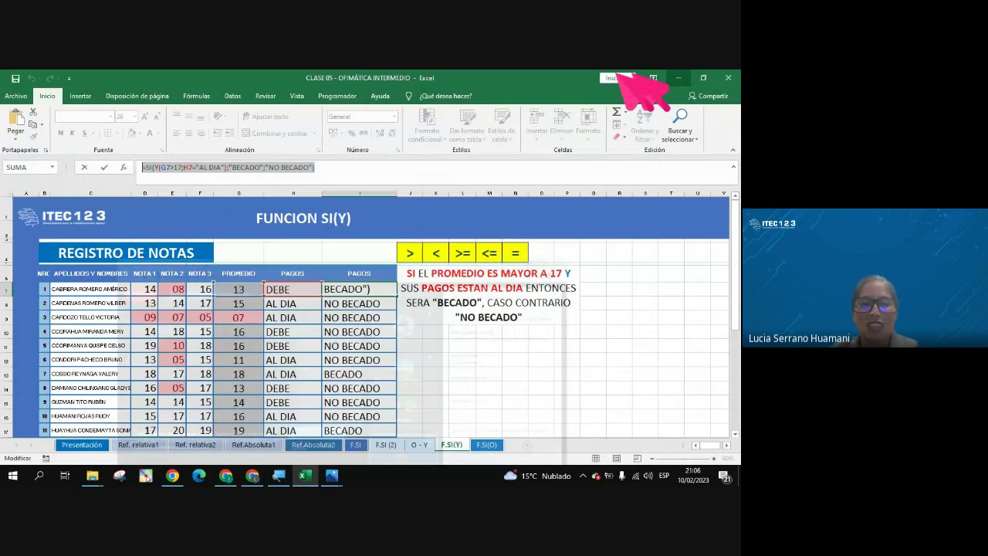
{"action": "key", "text": "Return"}
Inspect the SI formulas in several result cells and display the full formula of the first row
{"action": "left_click", "coordinate": [354, 322]}
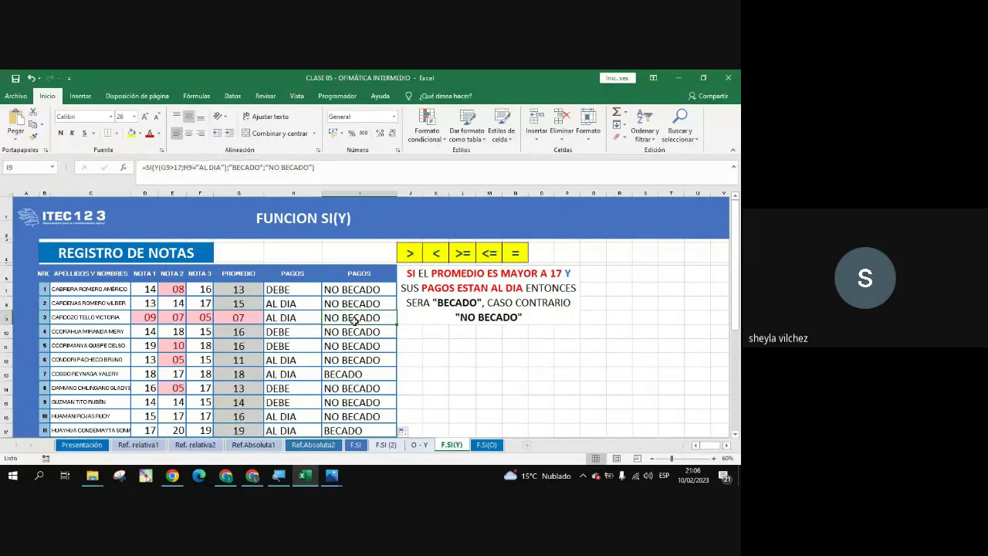
{"action": "left_click", "coordinate": [354, 294]}
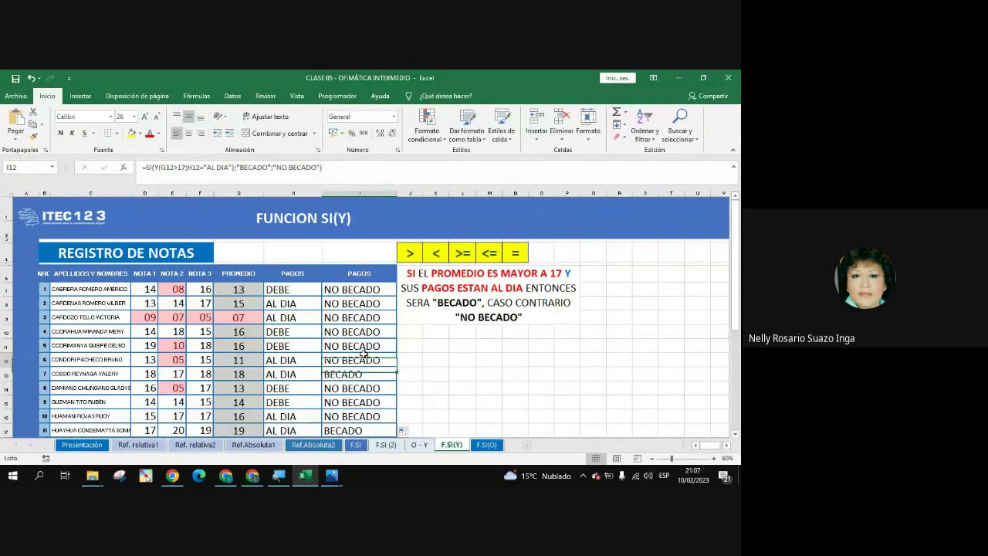
{"action": "left_click", "coordinate": [354, 332]}
{"action": "left_click", "coordinate": [345, 294]}
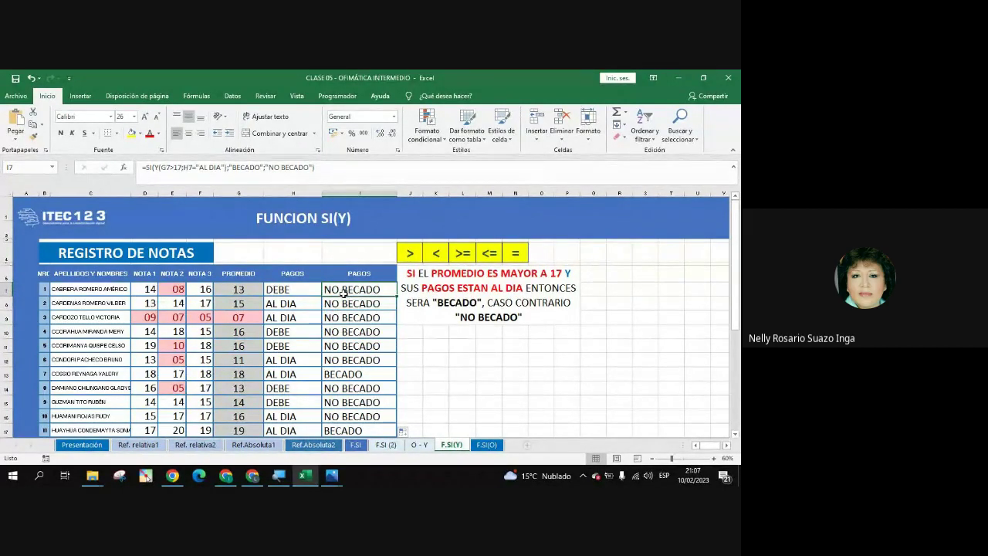
{"action": "double_click", "coordinate": [343, 293]}
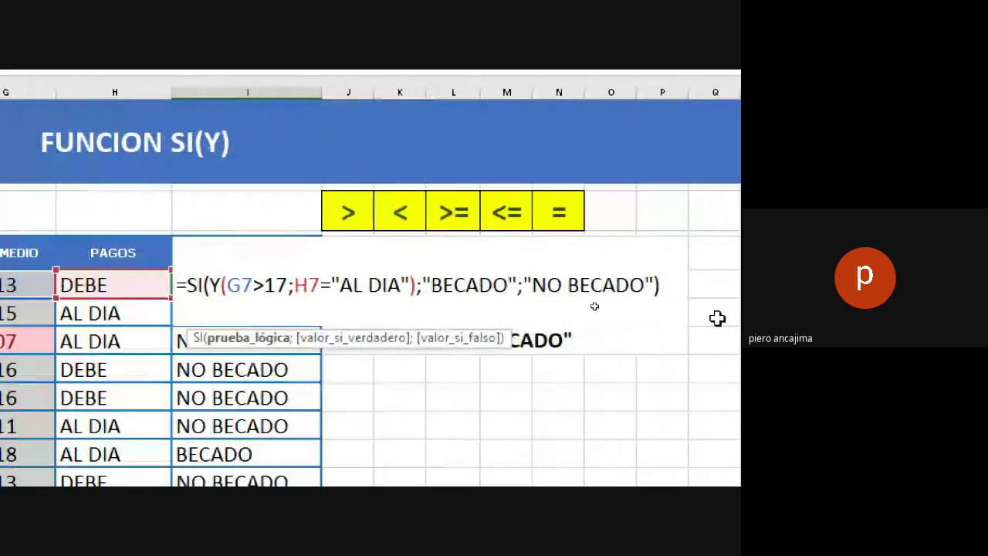
{"action": "key", "text": "Escape"}
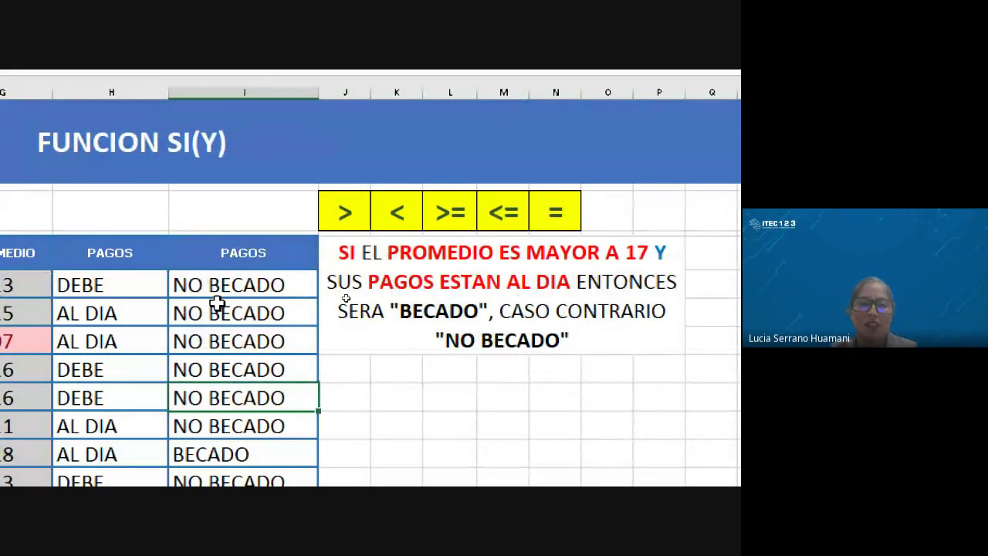
Clear all the BECADO / NO BECADO formulas from the result column, from the first row to the last
{"action": "left_click_drag", "start_coordinate": [216, 286], "coordinate": [224, 357]}
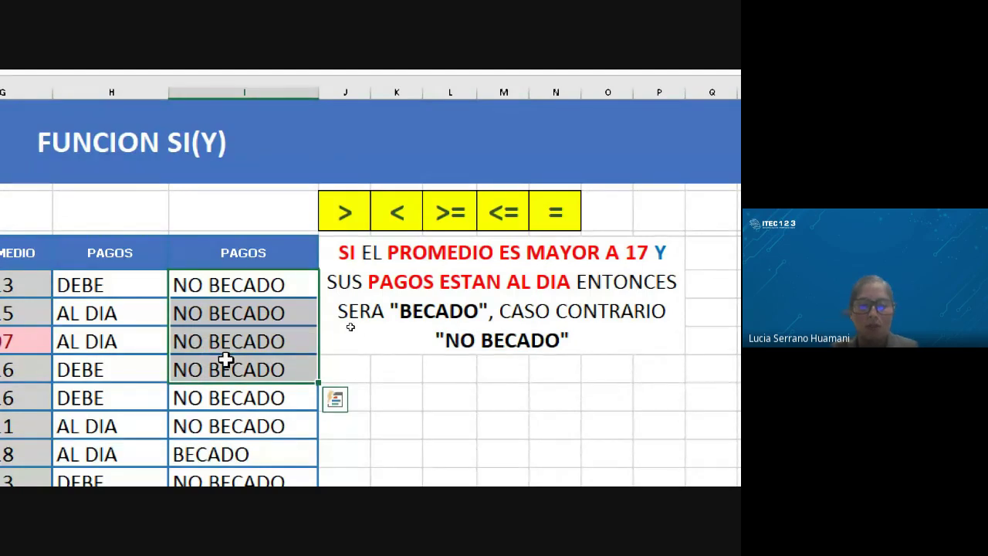
{"action": "left_click", "coordinate": [214, 280]}
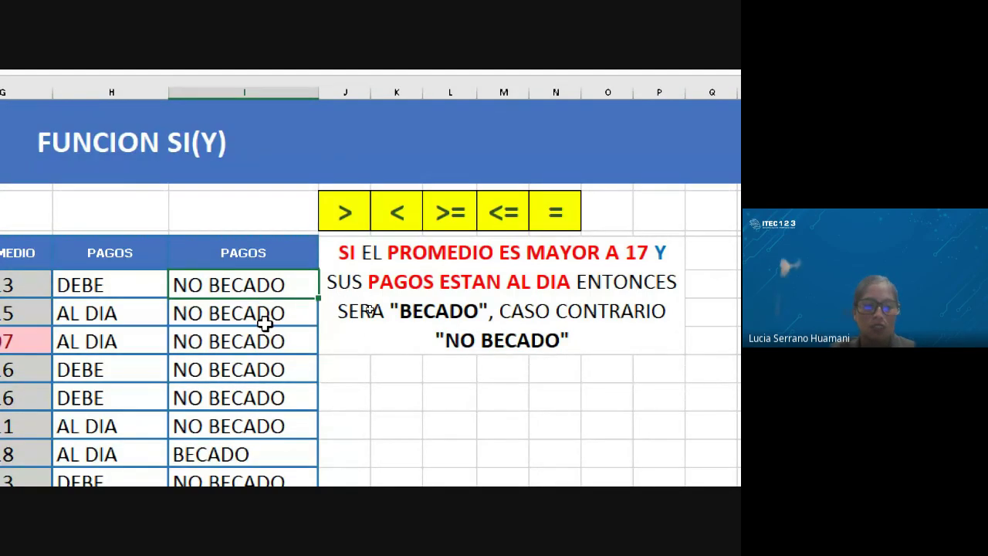
{"action": "key", "text": "ctrl+shift+Down"}
{"action": "key", "text": "Delete"}
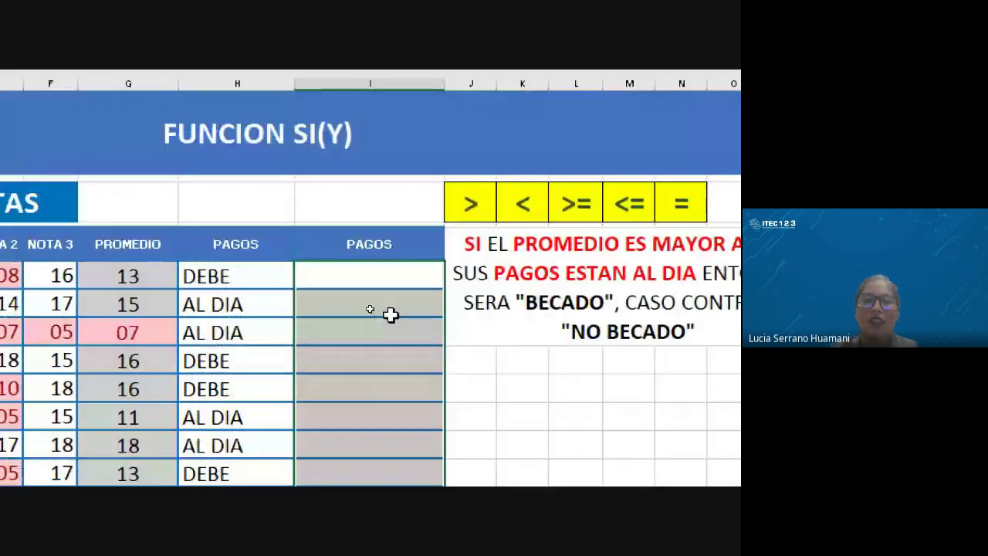
Start an SI formula with a nested Y function in the first result cell, I7, using G7>17 as its first condition
{"action": "left_click", "coordinate": [351, 280]}
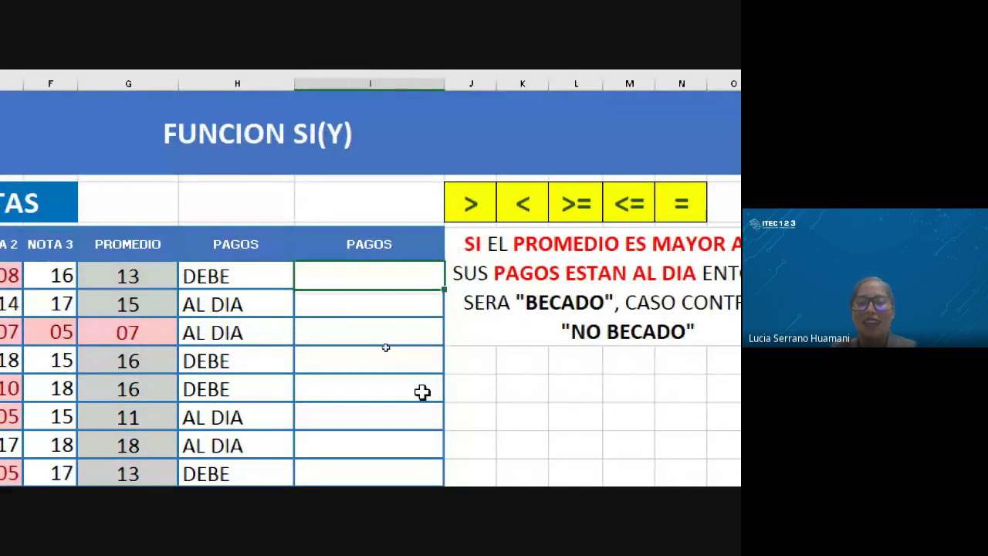
{"action": "type", "text": "="}
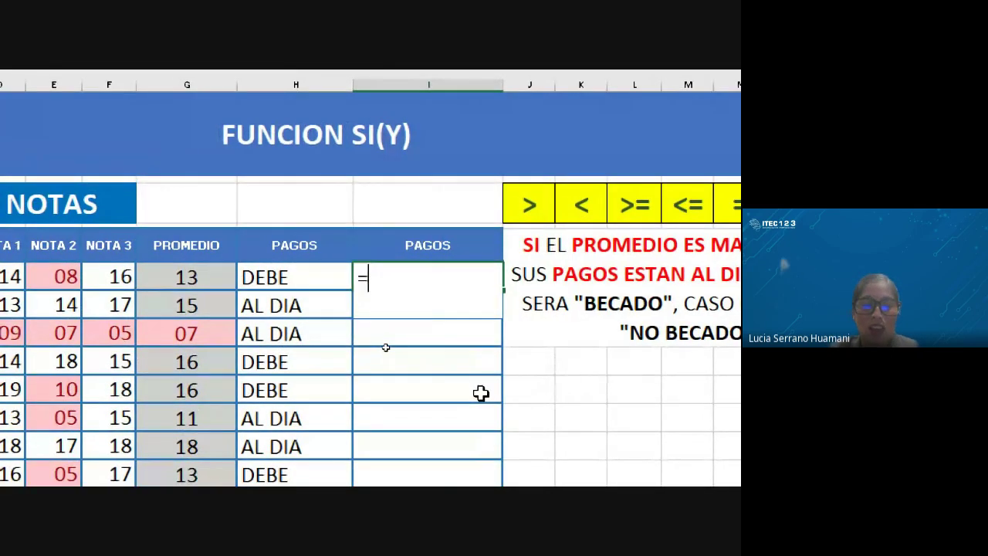
{"action": "type", "text": "SI"}
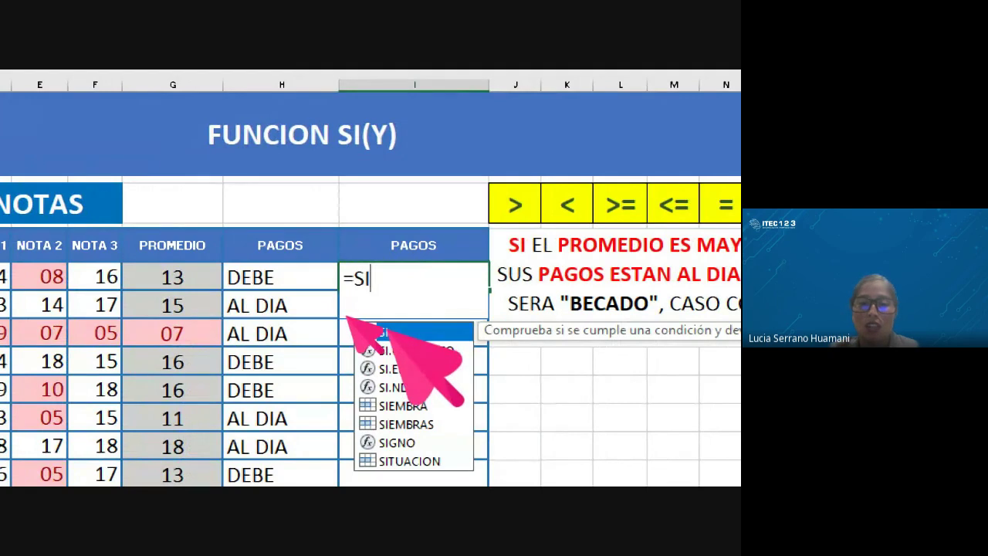
{"action": "type", "text": "("}
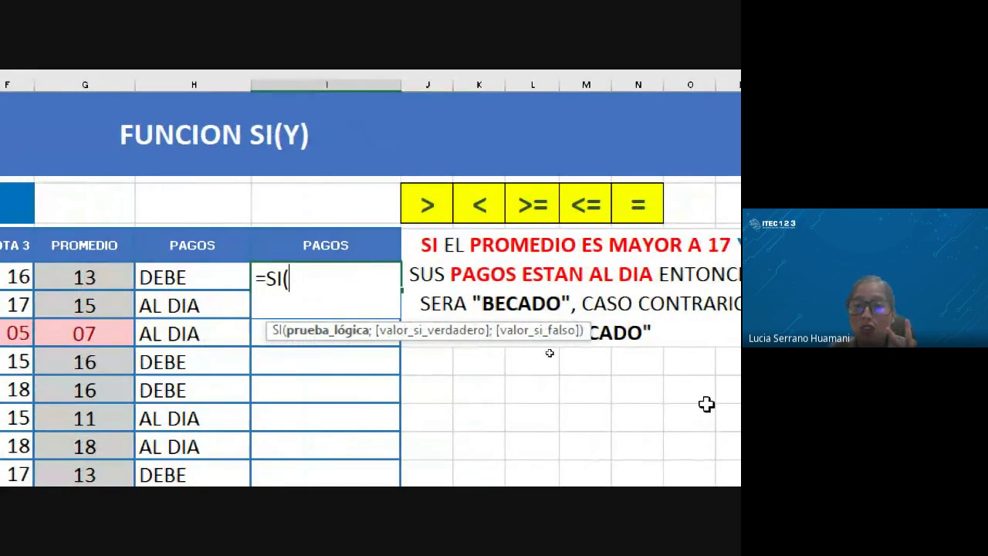
{"action": "type", "text": "Y"}
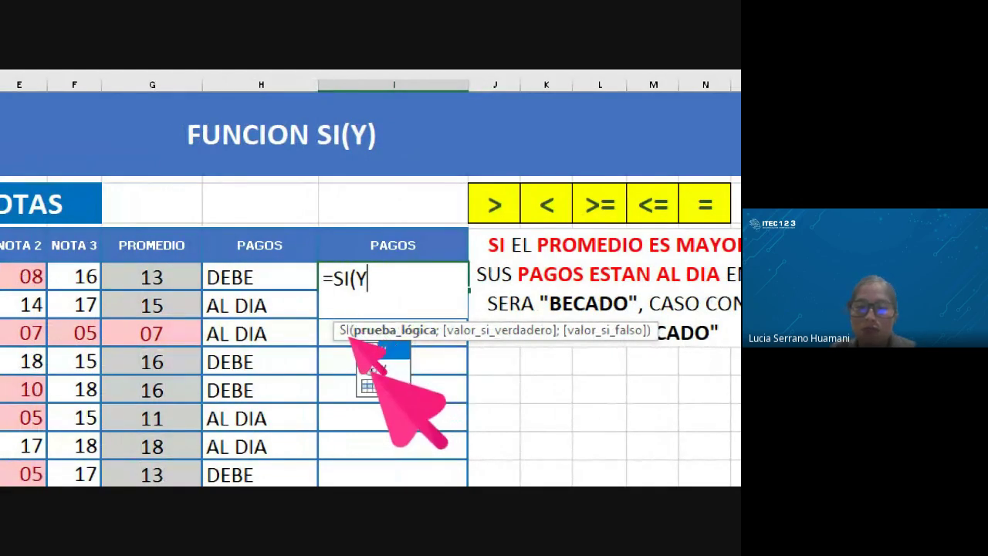
{"action": "type", "text": "("}
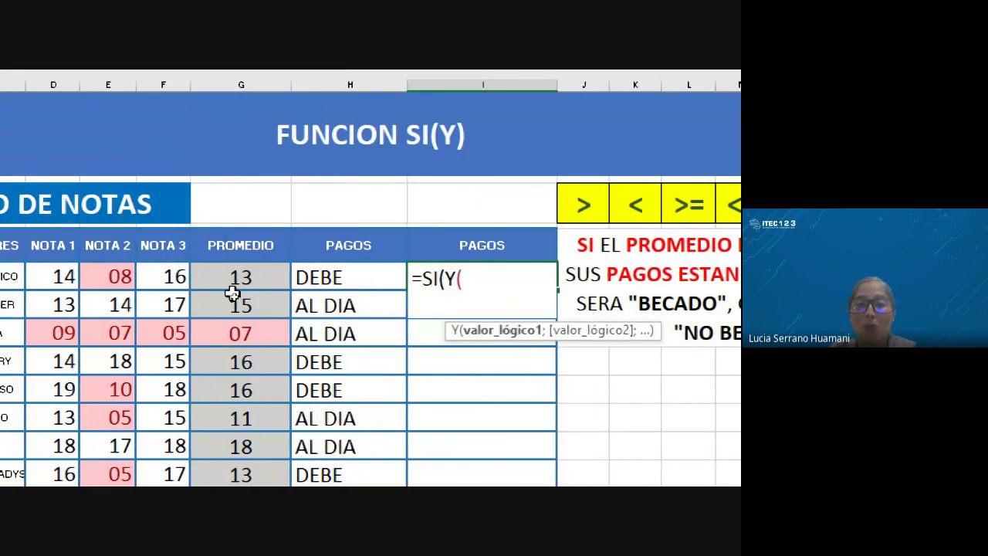
{"action": "left_click", "coordinate": [143, 277]}
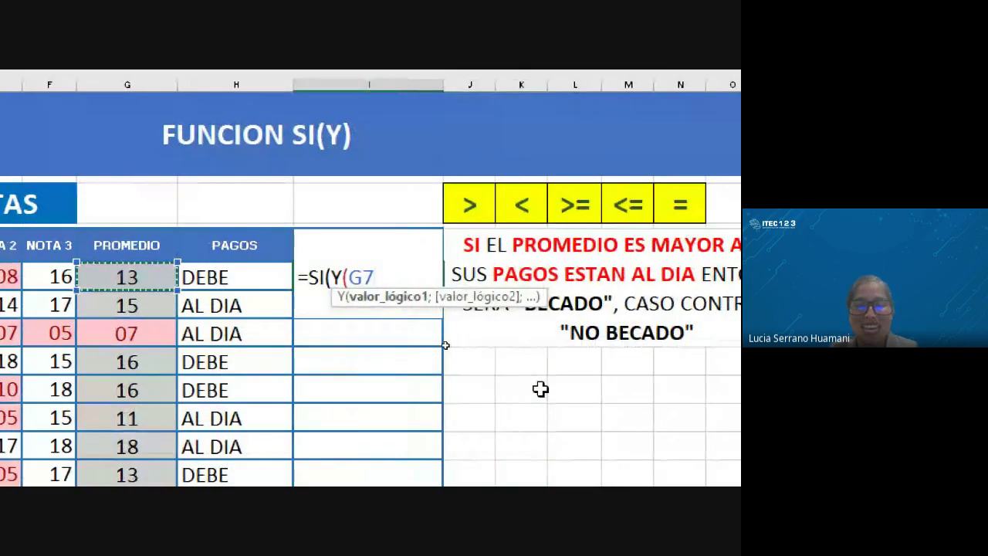
{"action": "type", "text": ">17"}
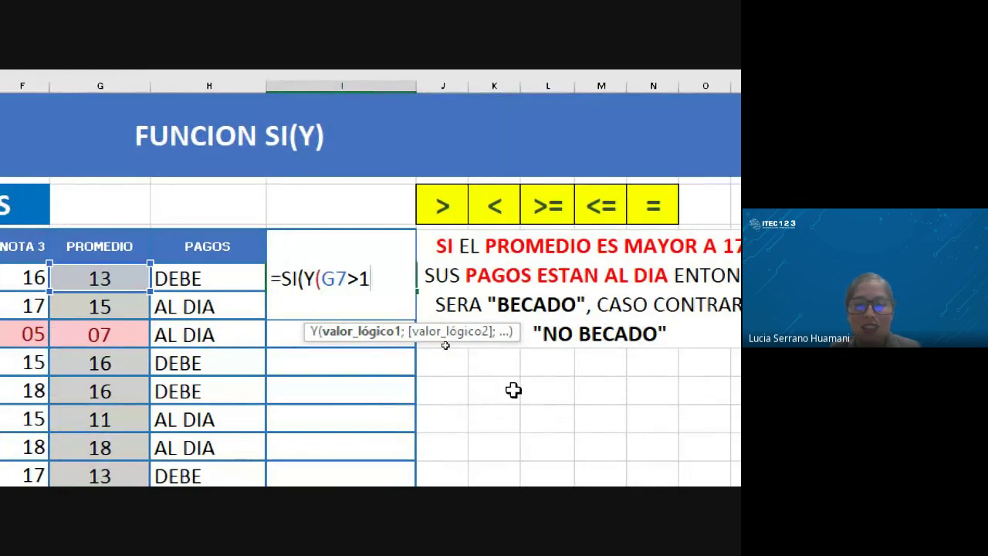
Add H7="AL DIA" as the second condition, close the Y function, and check the complete logical test
{"action": "type", "text": ";"}
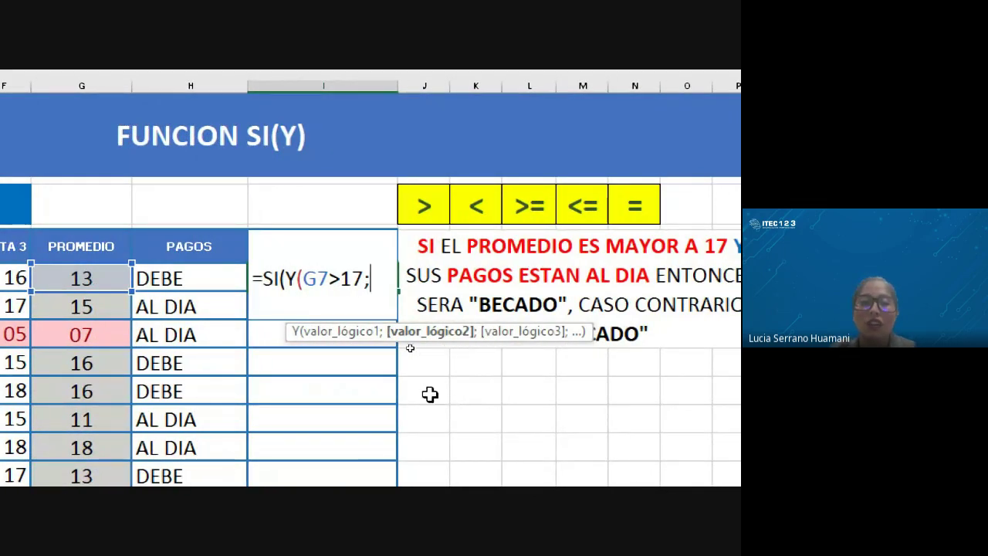
{"action": "left_click", "coordinate": [167, 279]}
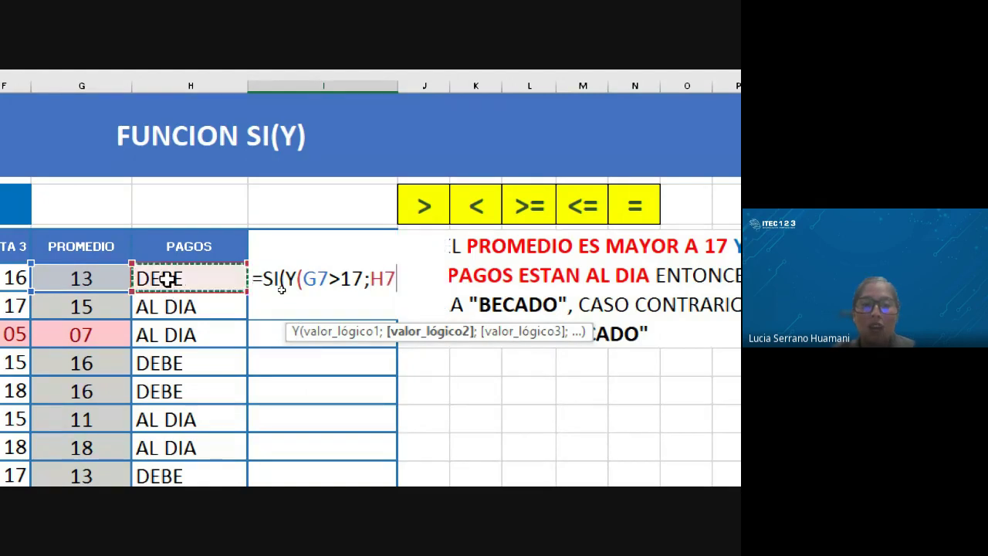
{"action": "type", "text": "="}
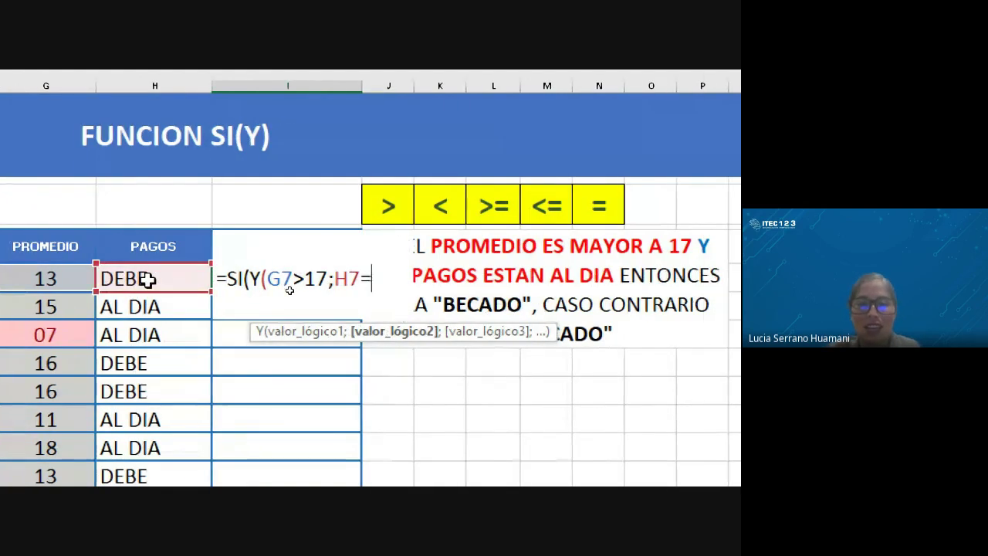
{"action": "type", "text": "\"AL"}
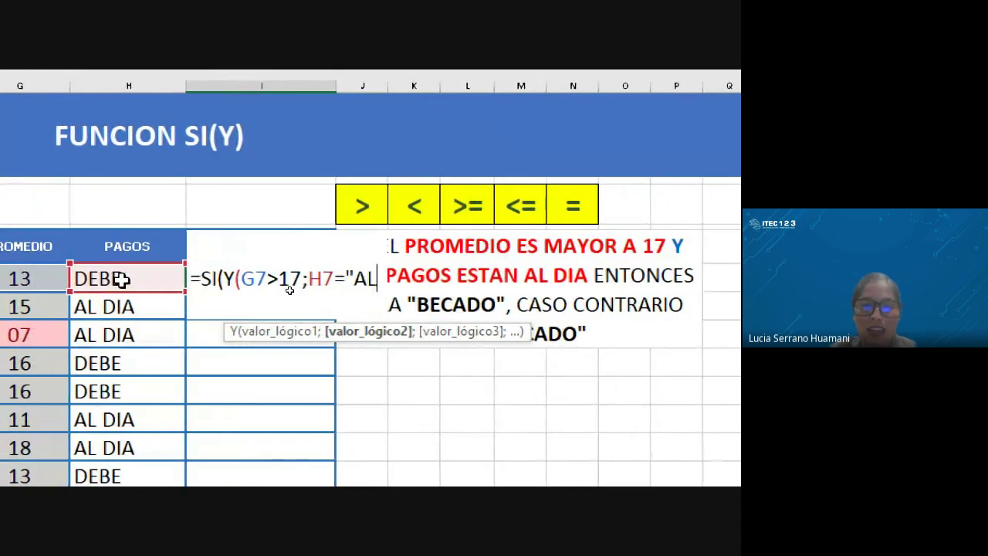
{"action": "type", "text": " DIA\""}
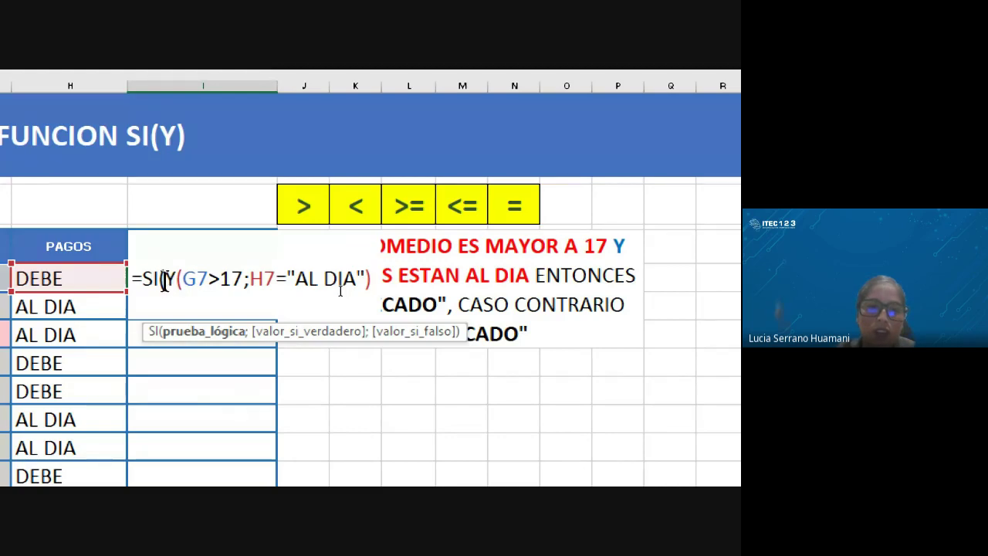
{"action": "left_click_drag", "start_coordinate": [163, 279], "coordinate": [364, 275]}
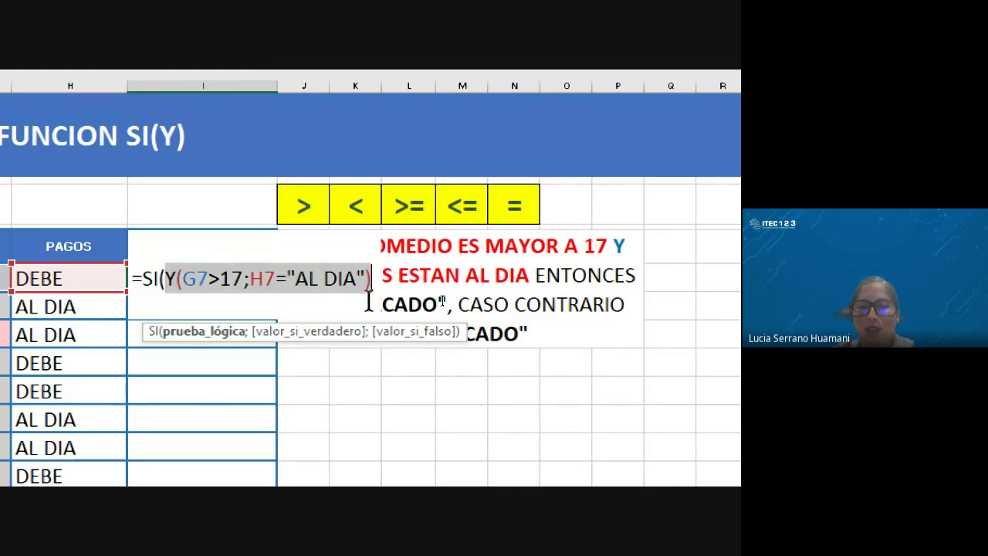
{"action": "left_click", "coordinate": [378, 279]}
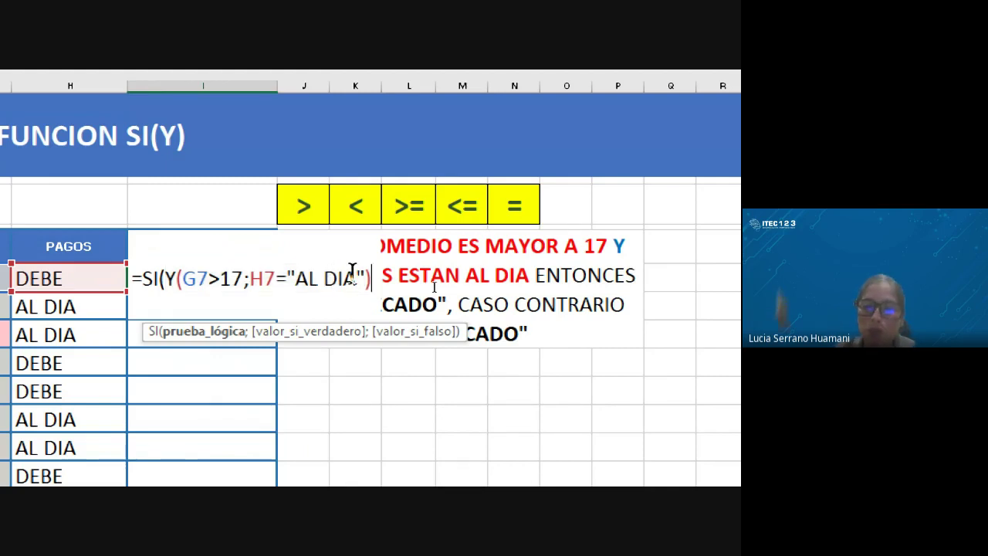
Add "BECADO" as the SI formula's value if true and "NO BECADO" as its value if false
{"action": "type", "text": ";"}
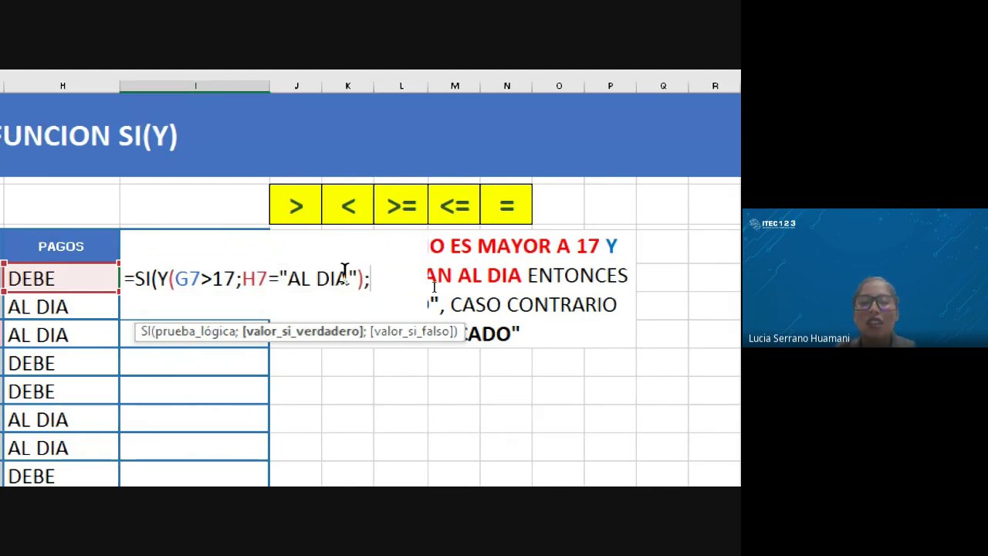
{"action": "type", "text": "\"B"}
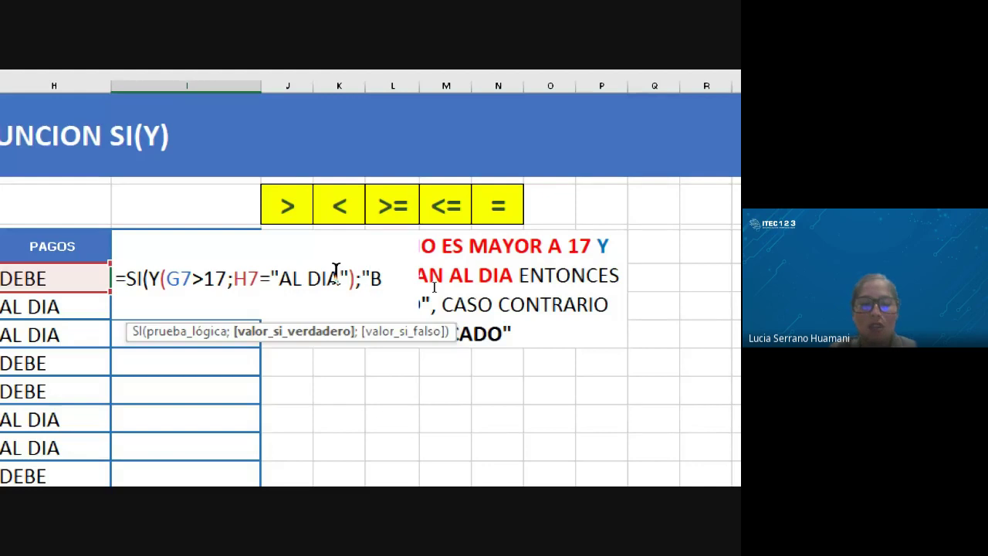
{"action": "type", "text": "ECADO\""}
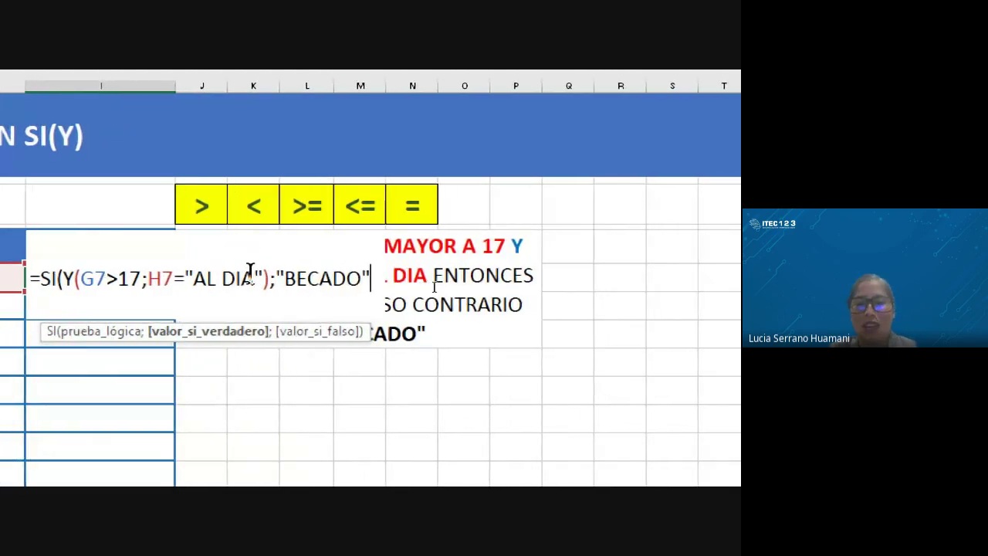
{"action": "type", "text": ";"}
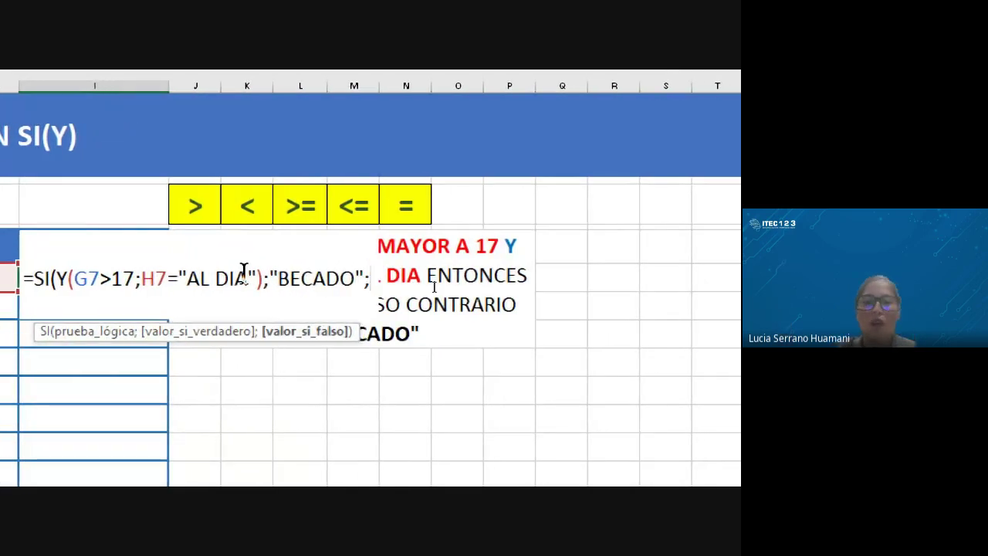
{"action": "type", "text": "\""}
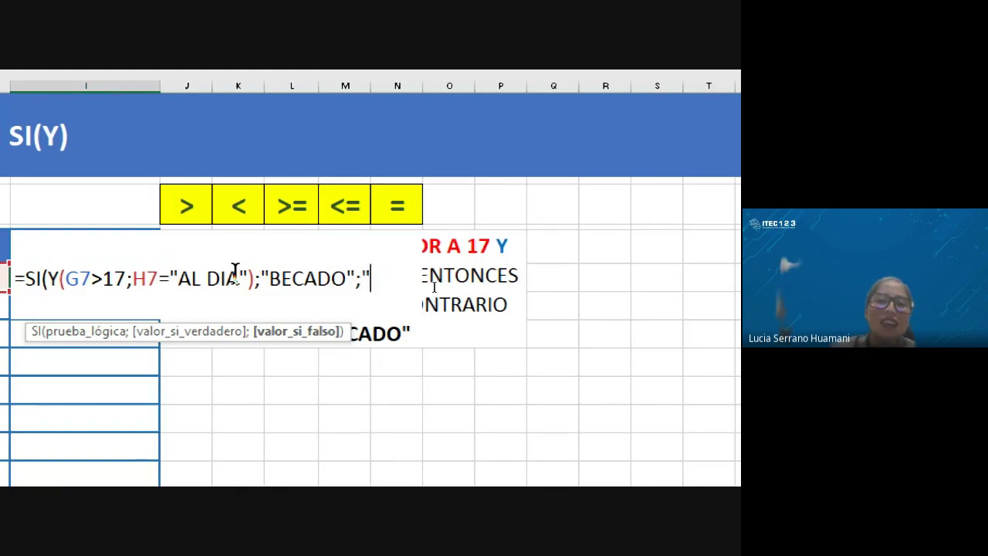
{"action": "type", "text": "N"}
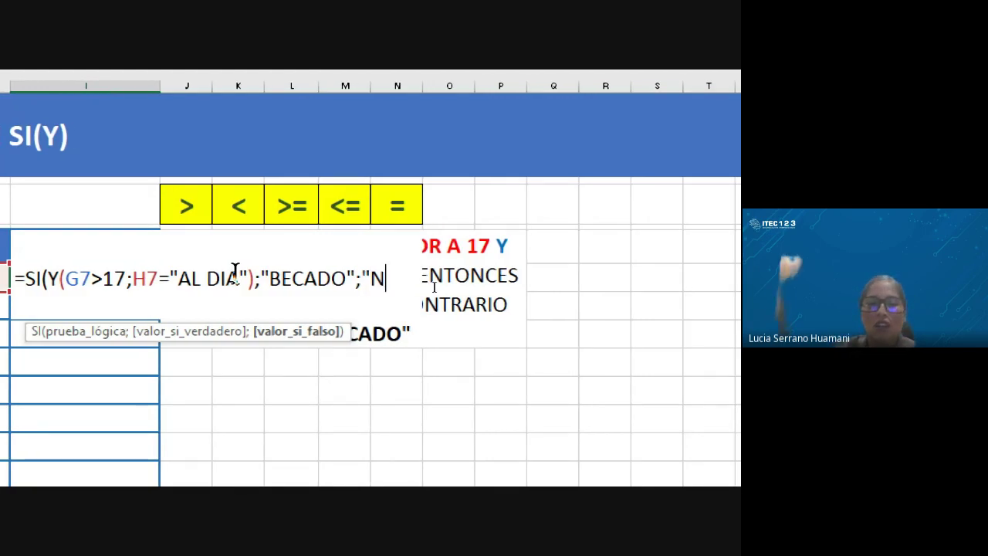
{"action": "type", "text": "O BECADO\""}
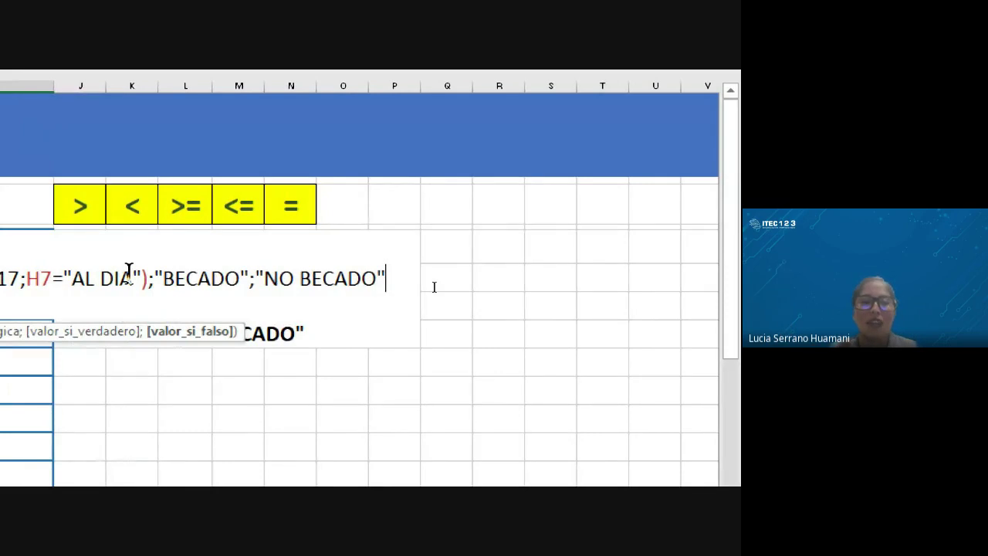
Review the opening of the SI formula in I7, highlighting the Y function and its G7>17 condition
{"action": "scroll", "coordinate": [129, 271], "scroll_direction": "left", "scroll_amount": 4}
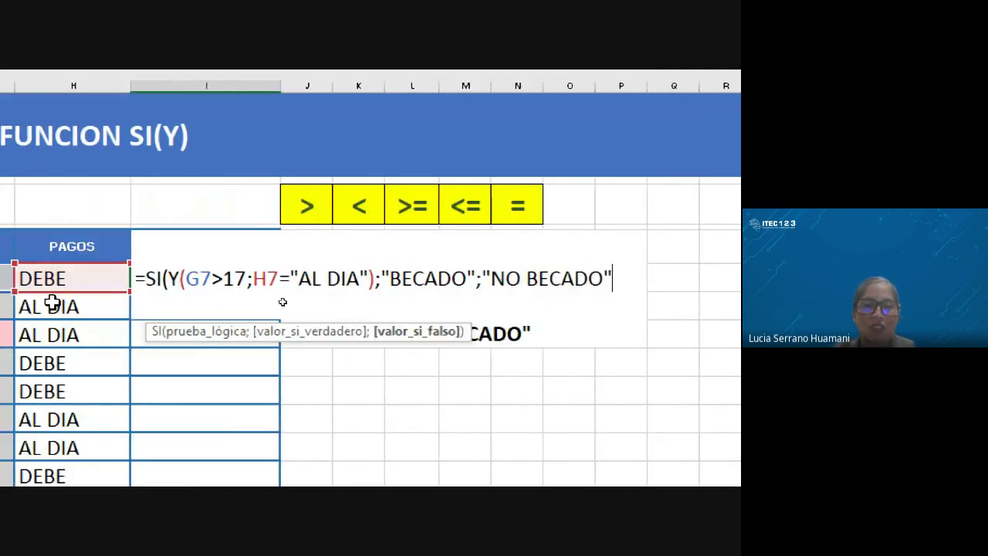
{"action": "left_click_drag", "start_coordinate": [146, 278], "coordinate": [183, 284]}
{"action": "left_click", "coordinate": [192, 280]}
{"action": "key", "text": "shift+Right"}
{"action": "key", "text": "shift+Right"}
{"action": "key", "text": "shift+Right"}
{"action": "key", "text": "shift+Right"}
{"action": "key", "text": "shift+Right"}
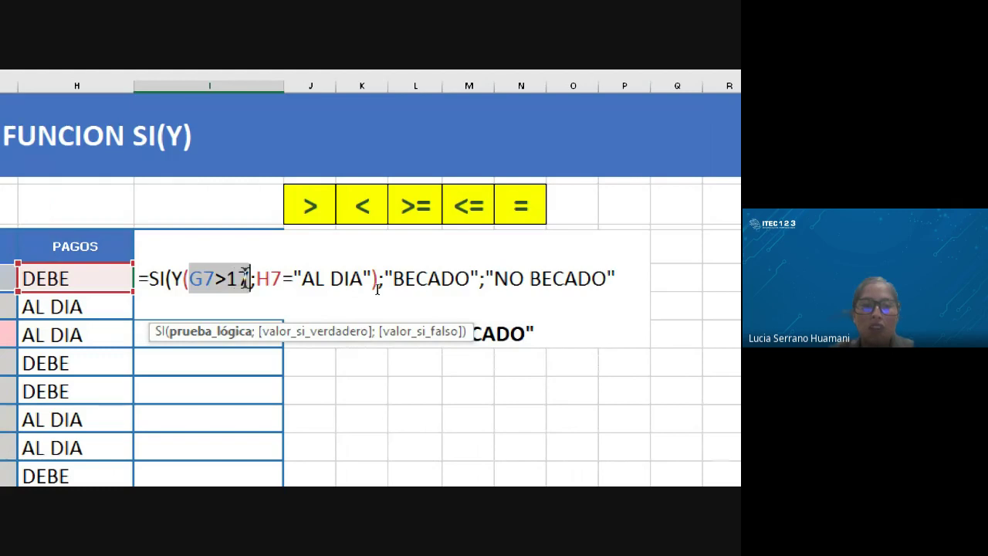
{"action": "double_click", "coordinate": [174, 278]}
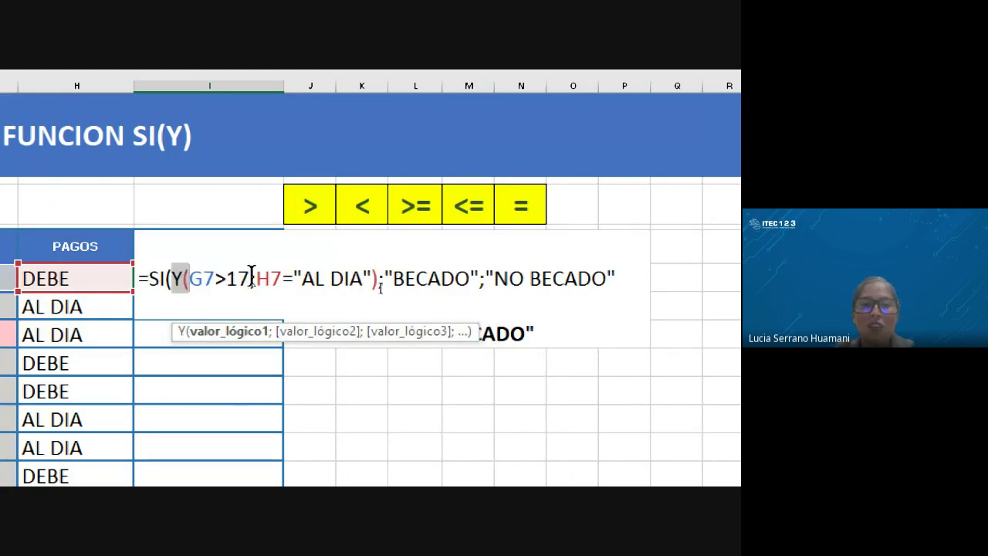